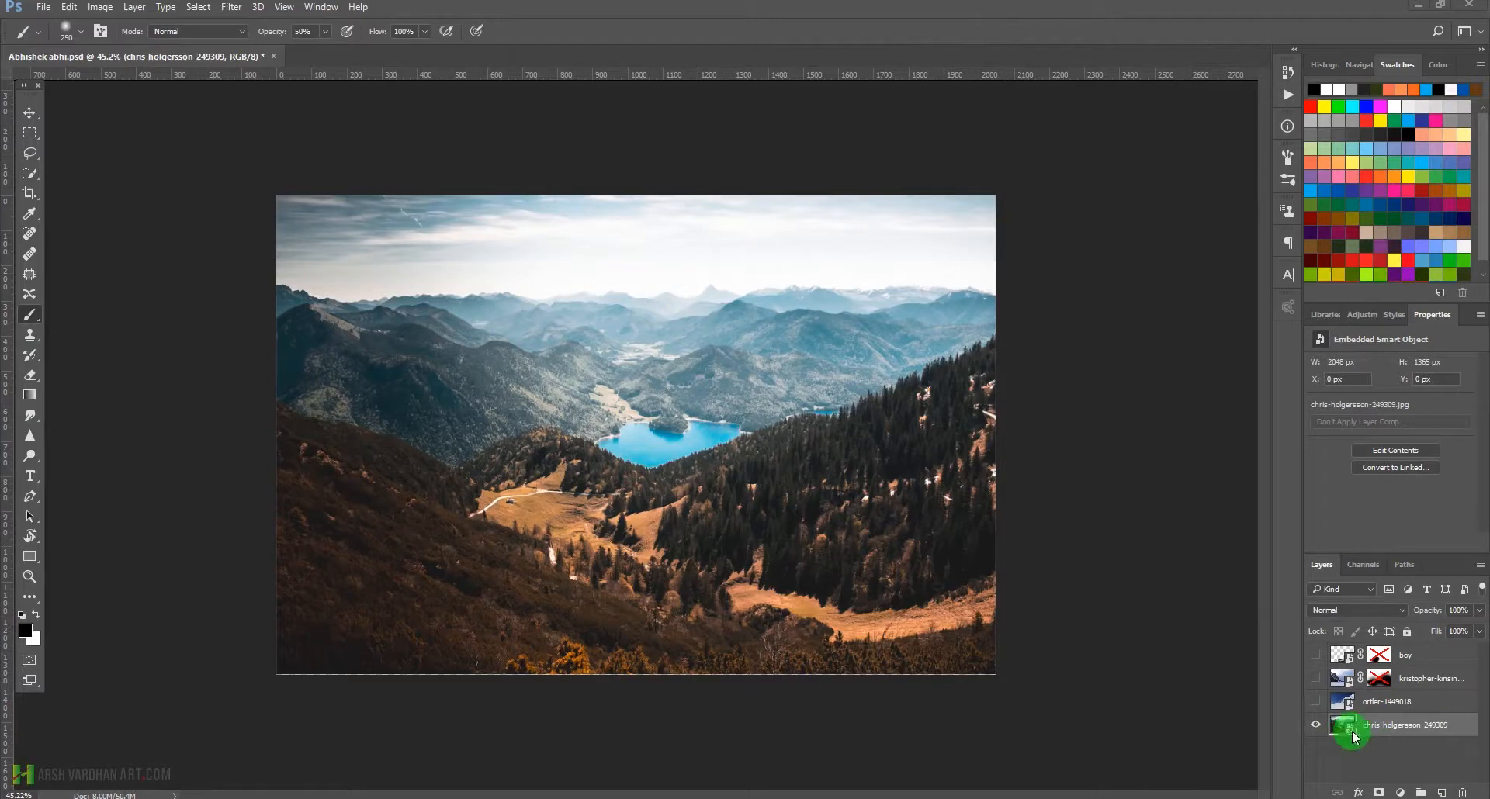
Examine the stacked source images by revealing the upper three layers one by one, ending with only the bottom valley landscape displayed
{"action": "mouse_move", "coordinate": [1344, 734]}
{"action": "left_mouse_down"}
{"action": "mouse_move", "coordinate": [1387, 731]}
{"action": "mouse_move", "coordinate": [1324, 734]}
{"action": "left_mouse_up"}
{"action": "left_click", "coordinate": [1317, 703]}
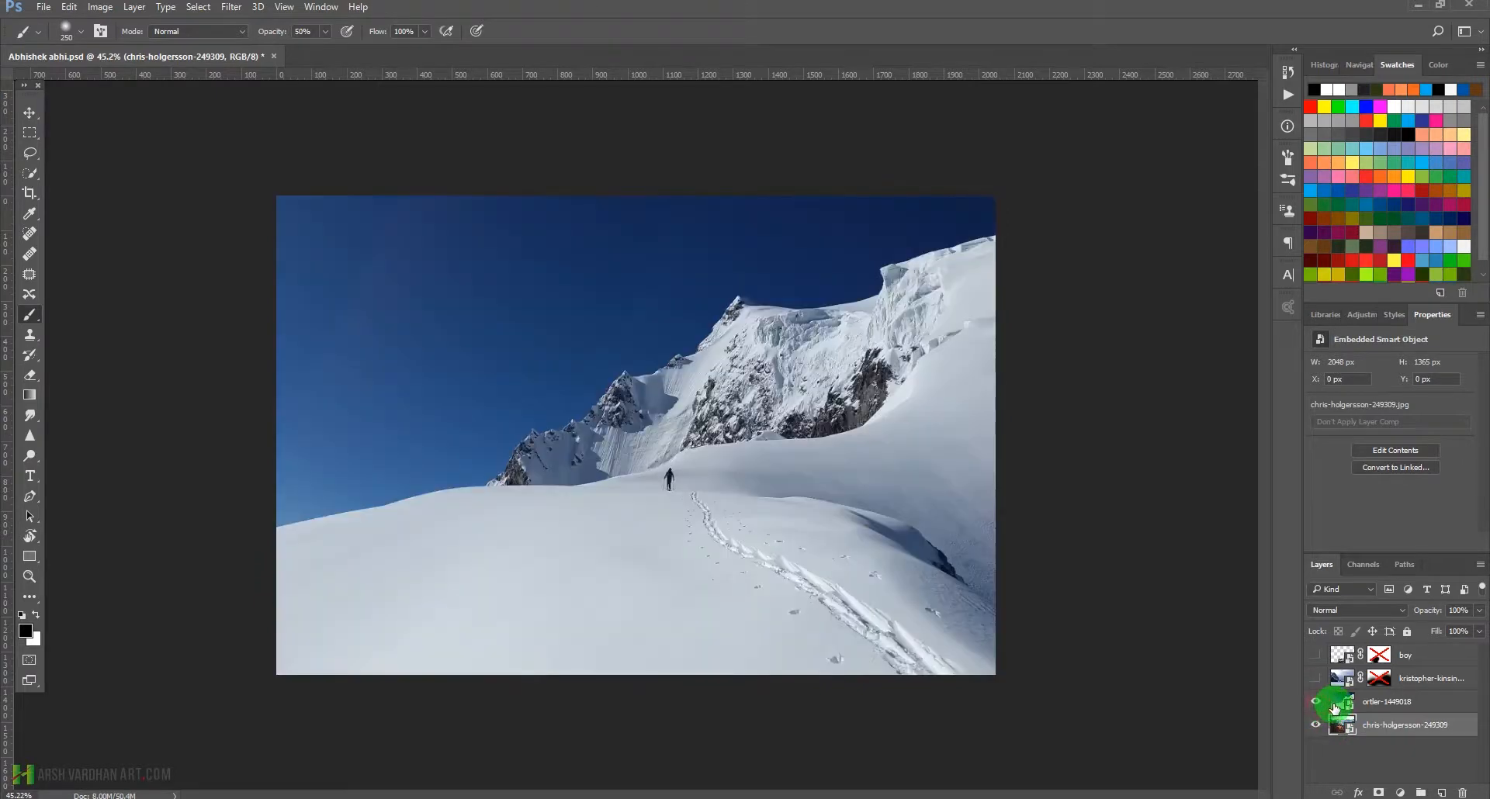
{"action": "left_click", "coordinate": [1332, 703]}
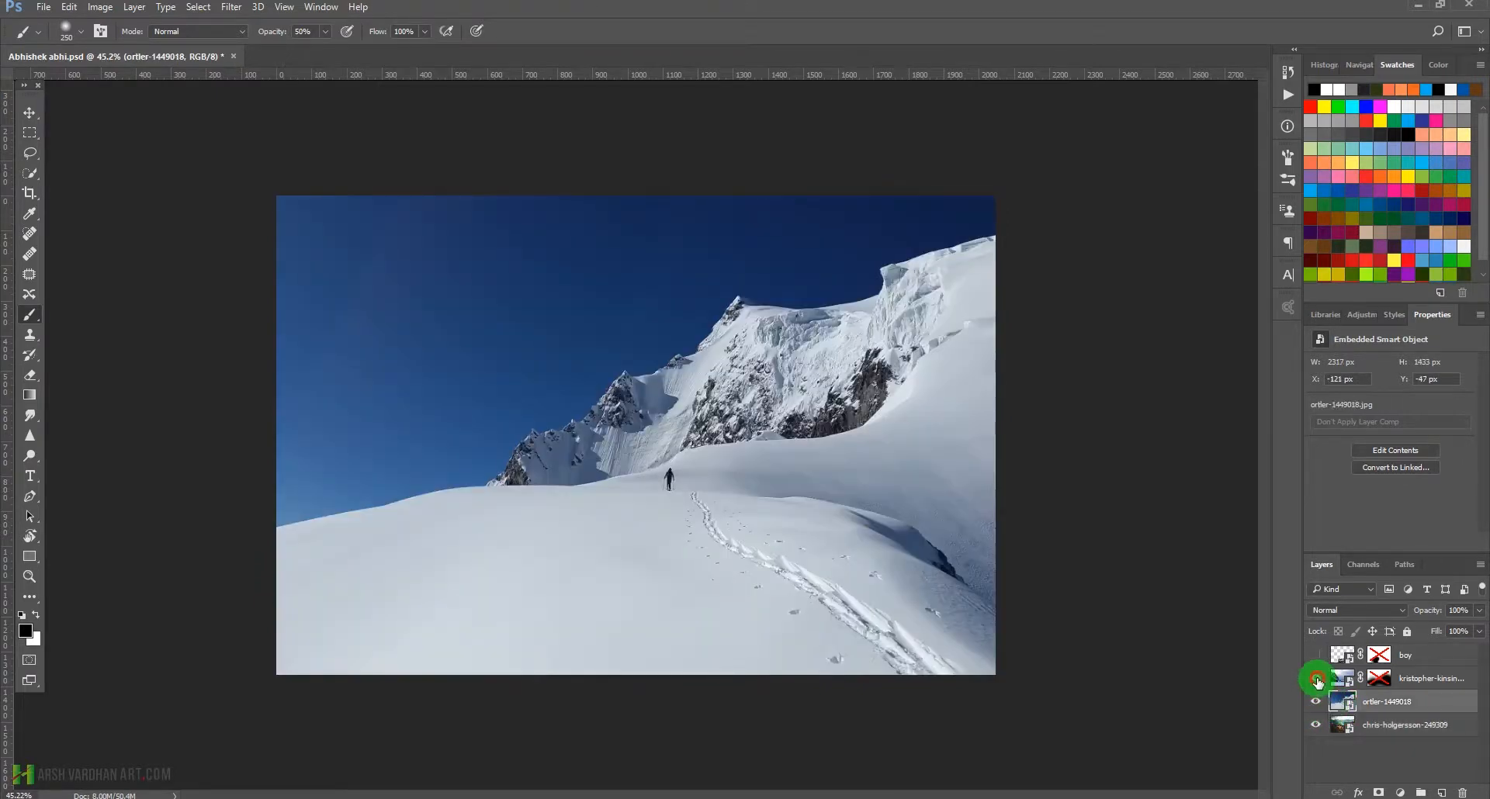
{"action": "left_click", "coordinate": [1317, 680]}
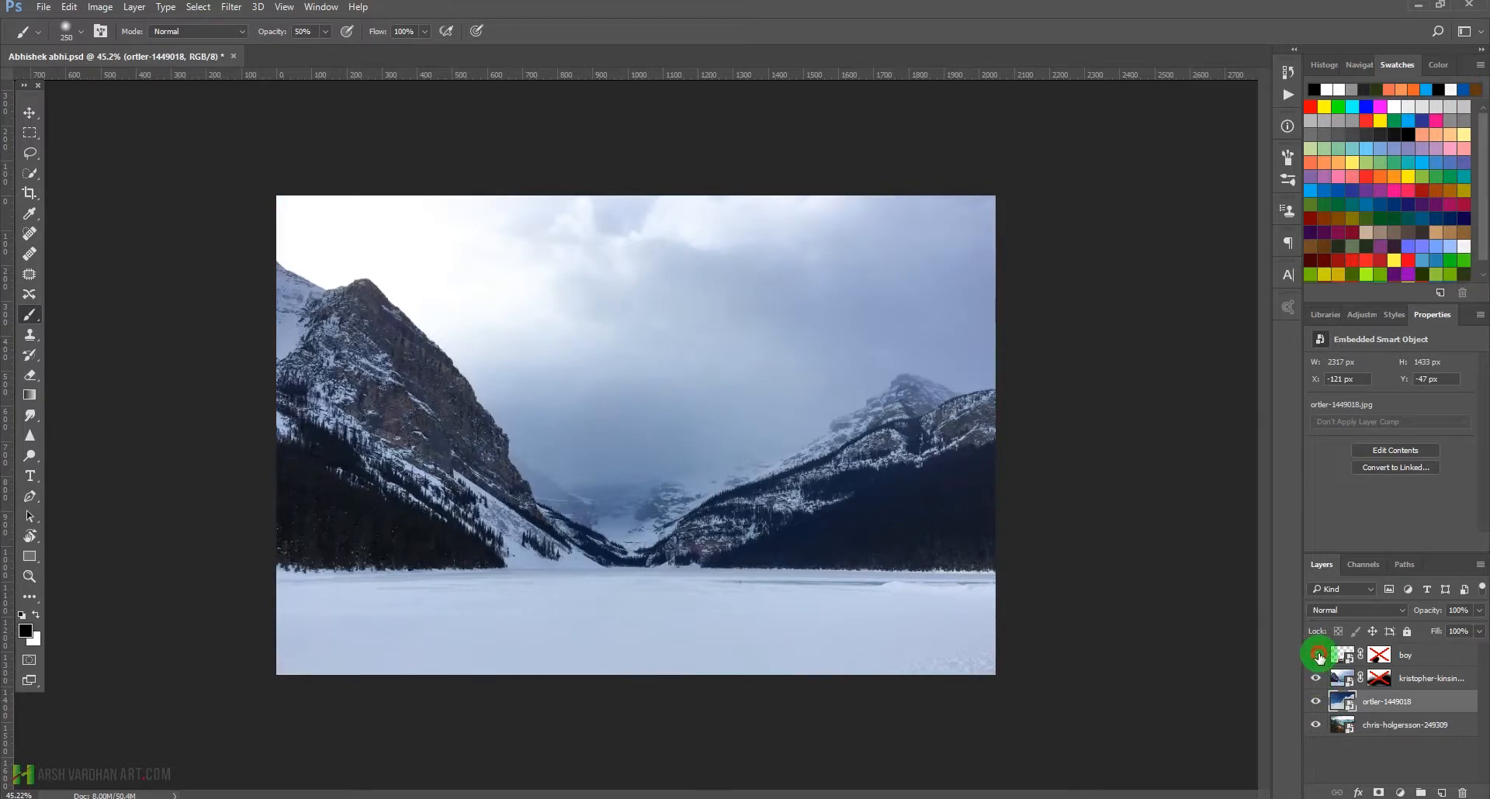
{"action": "left_click", "coordinate": [1317, 655]}
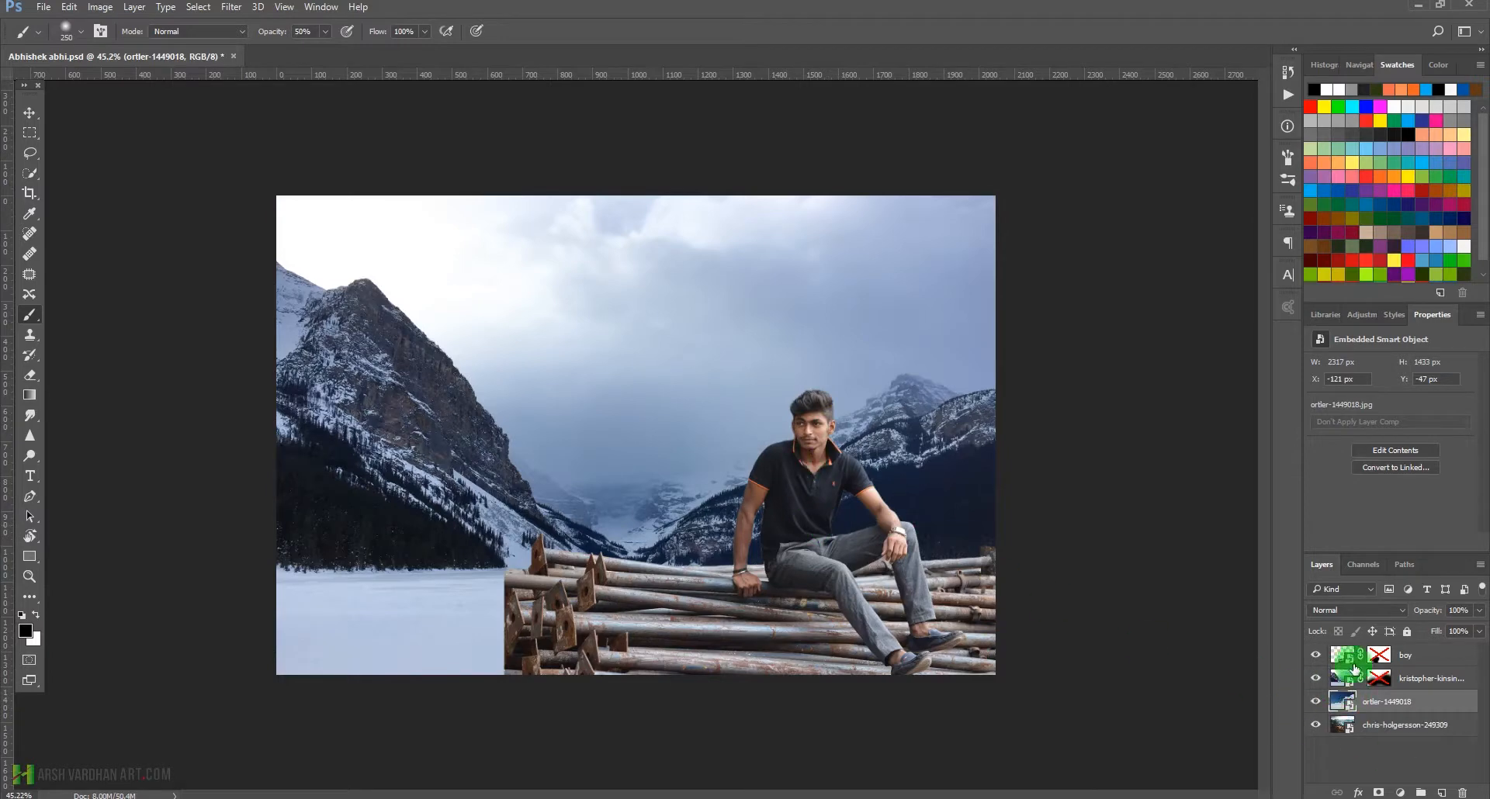
{"action": "left_click", "coordinate": [1319, 727]}
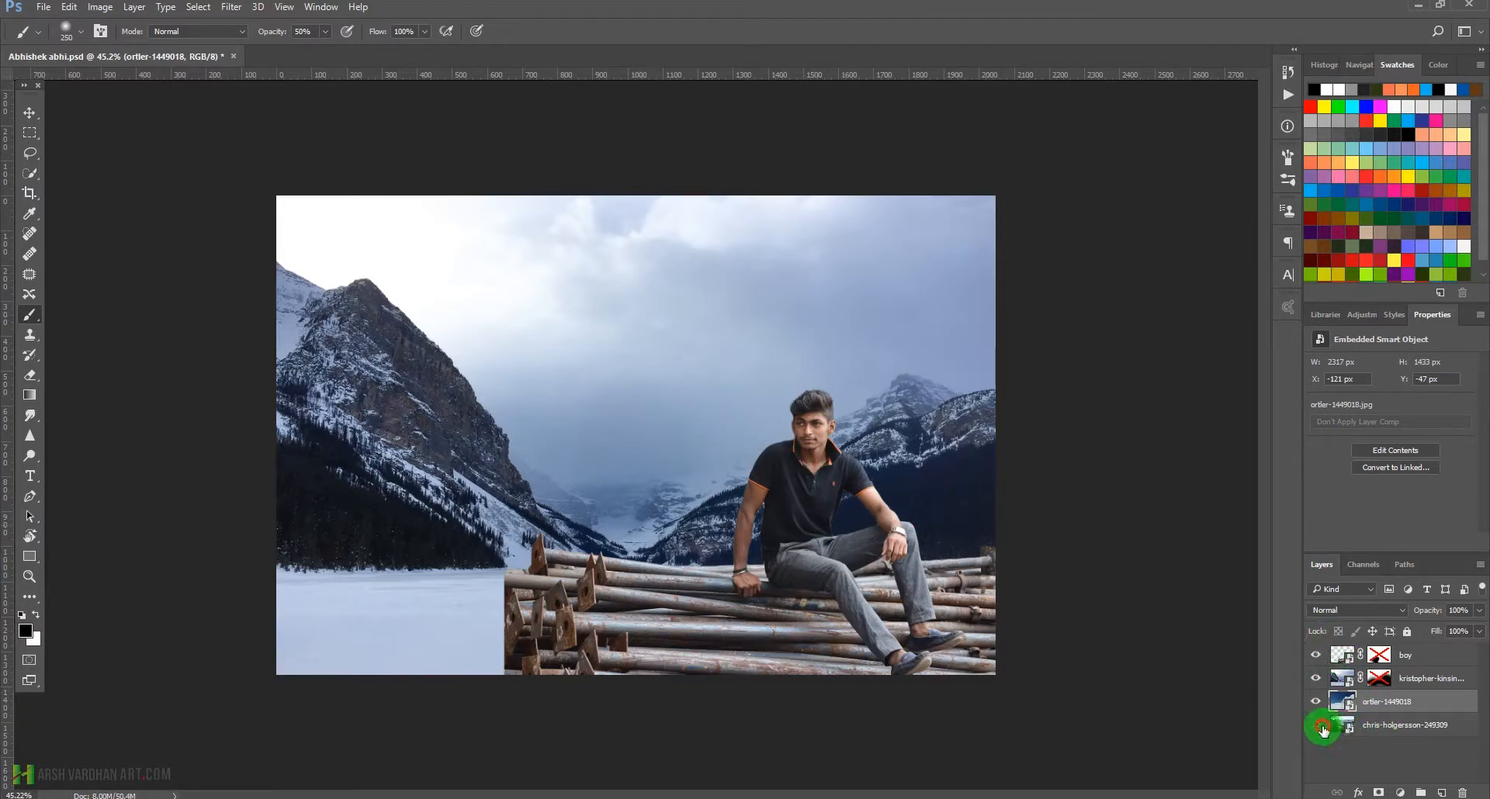
{"action": "left_click", "coordinate": [1317, 702]}
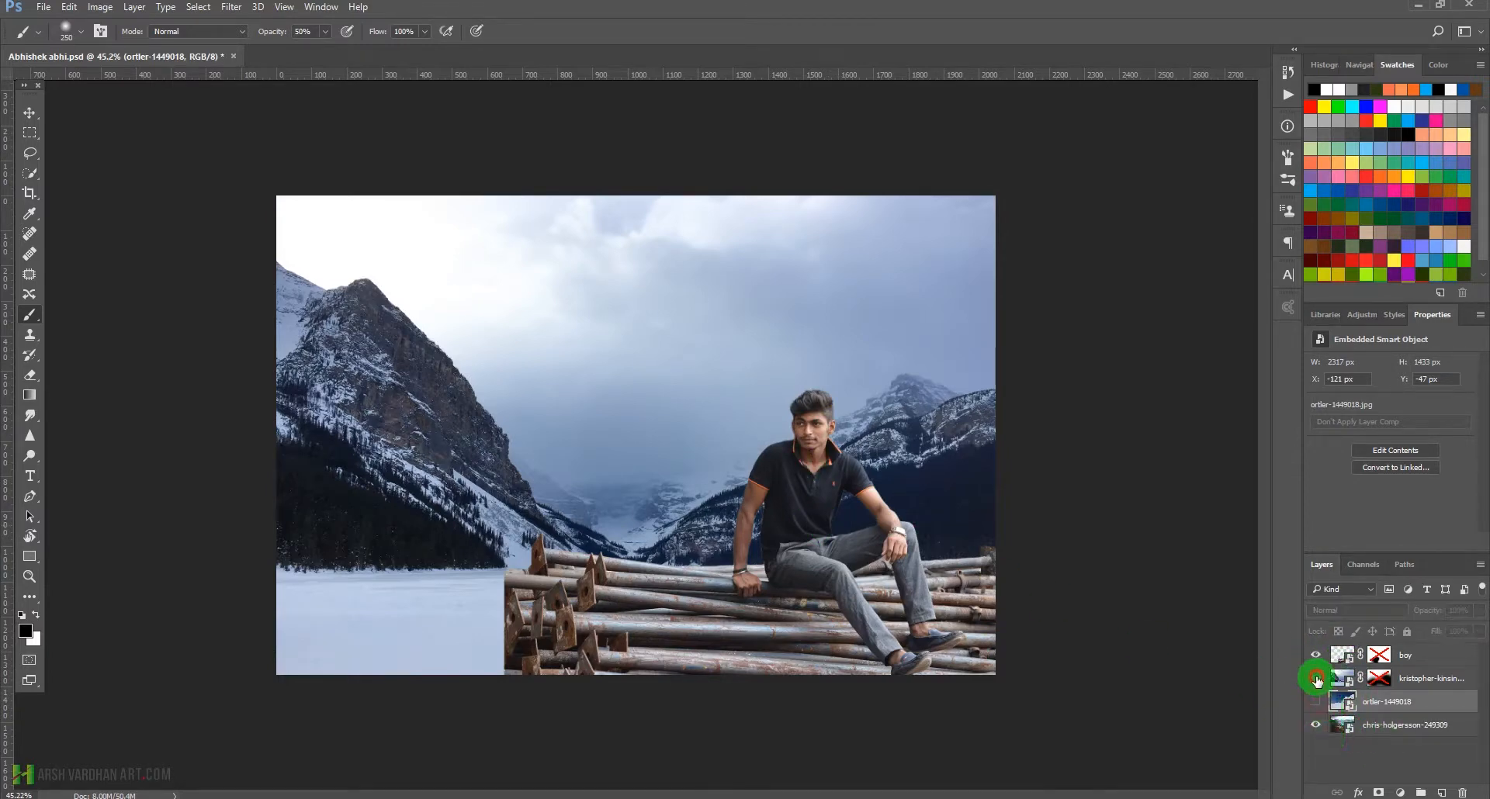
{"action": "left_click", "coordinate": [1316, 678]}
{"action": "left_click", "coordinate": [1316, 656]}
Delete the bottom valley landscape layer and make the three remaining layers visible
{"action": "left_click", "coordinate": [1337, 727]}
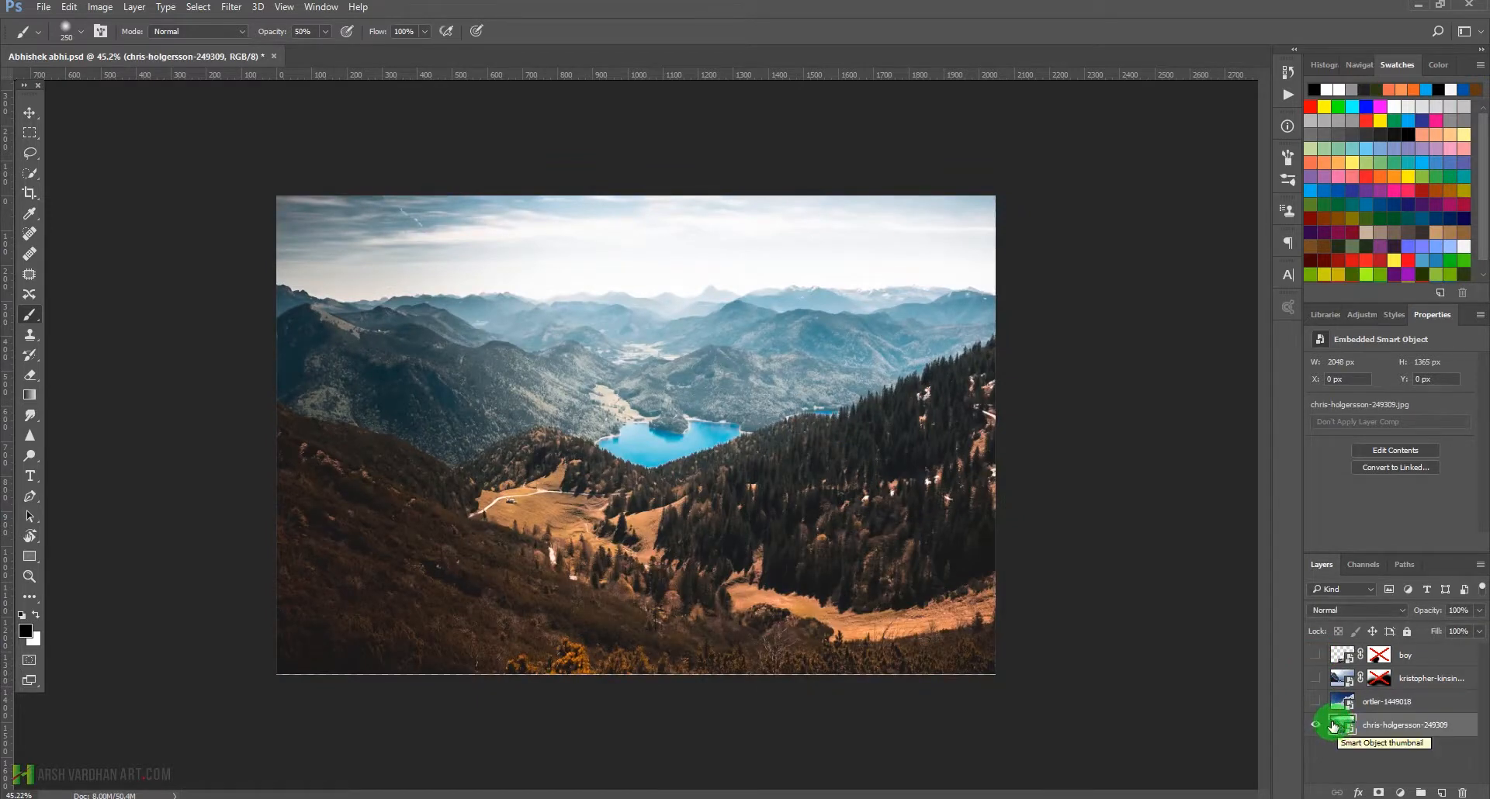
{"action": "key", "text": "Delete"}
{"action": "left_click", "coordinate": [1316, 702]}
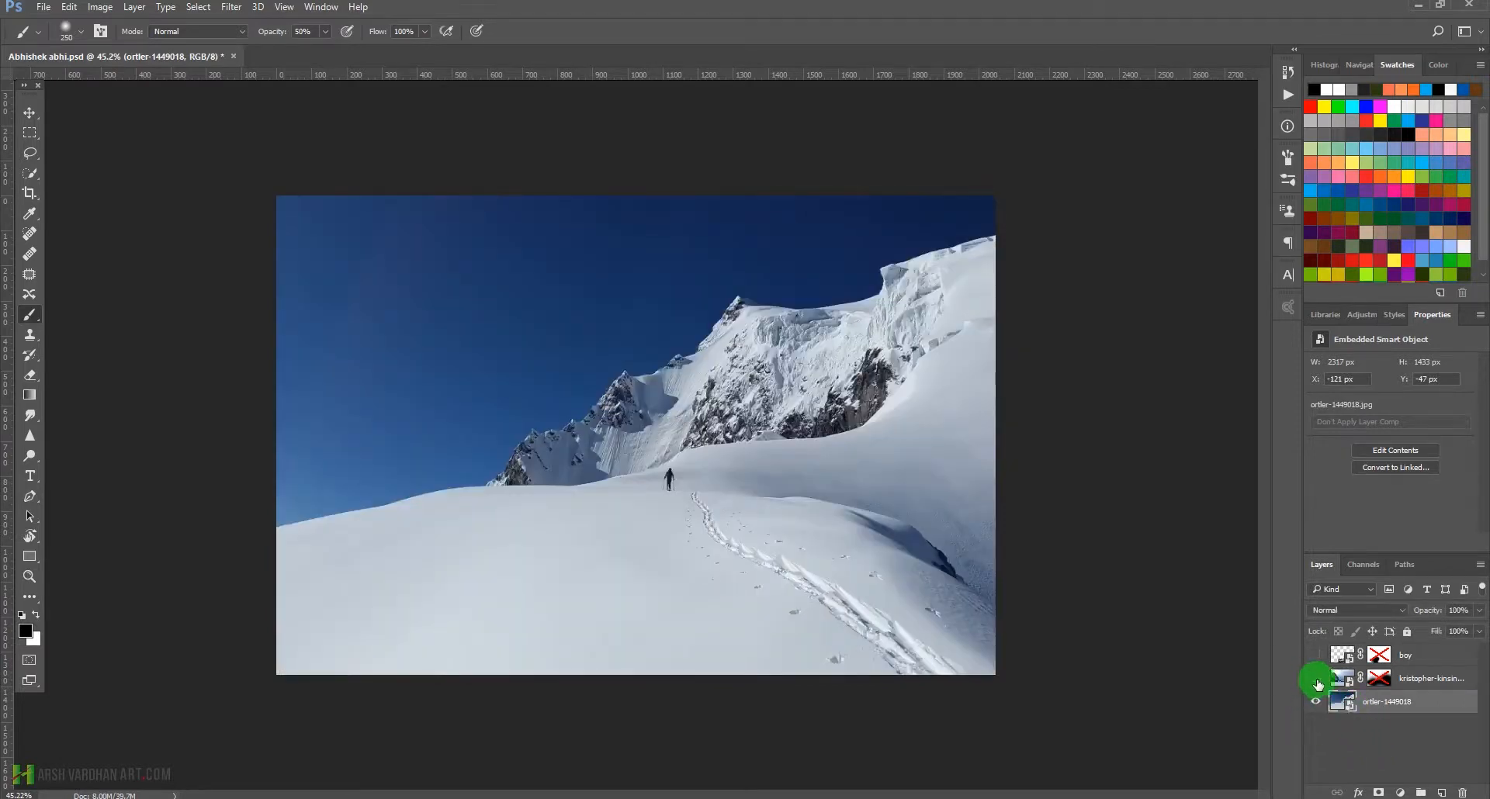
{"action": "left_click", "coordinate": [1315, 678]}
{"action": "left_click", "coordinate": [1315, 659]}
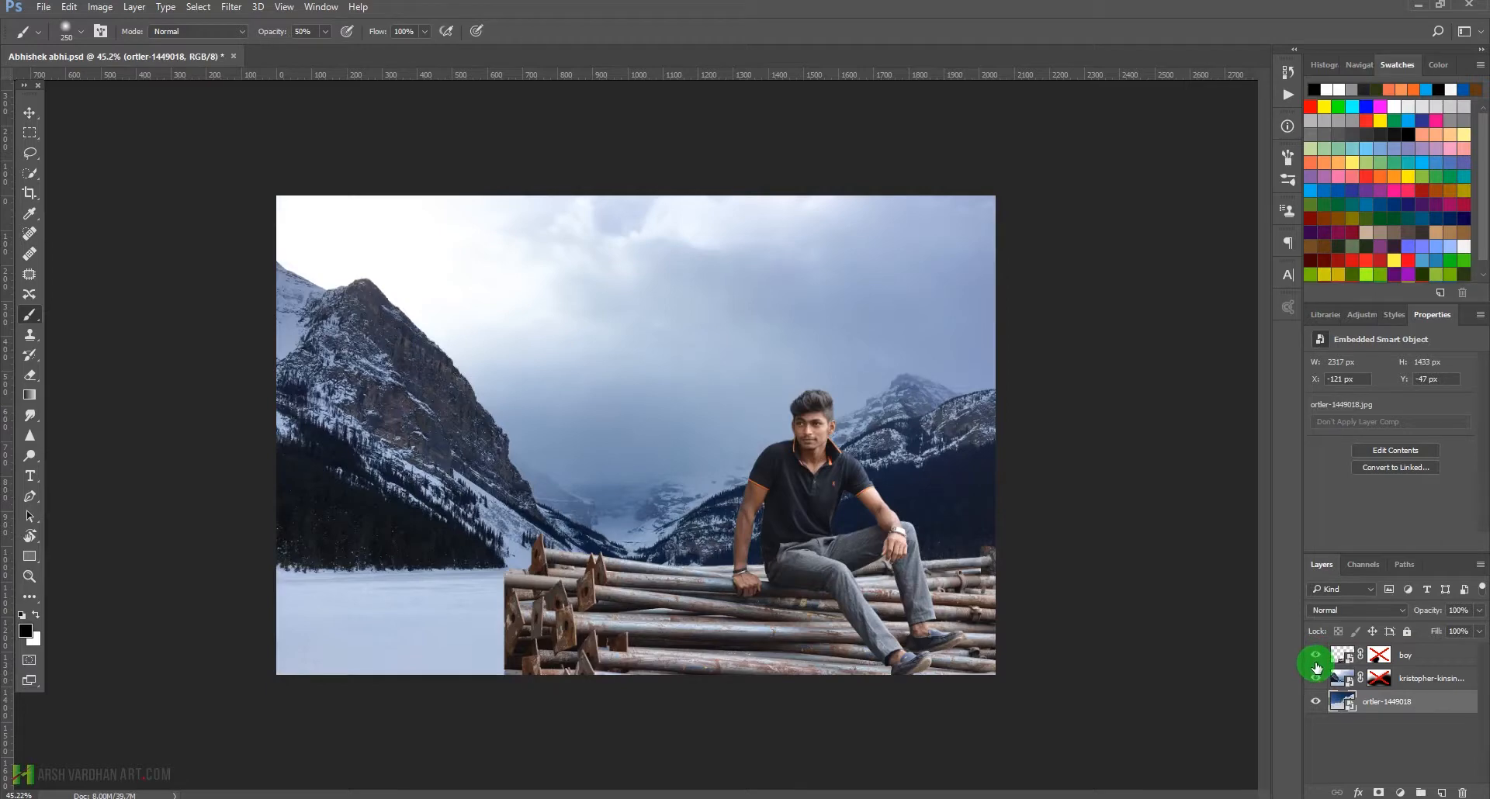
Enable the disabled layer masks on the frozen-lake landscape layer and the boy layer
{"action": "left_click", "coordinate": [1380, 680], "text": "shift"}
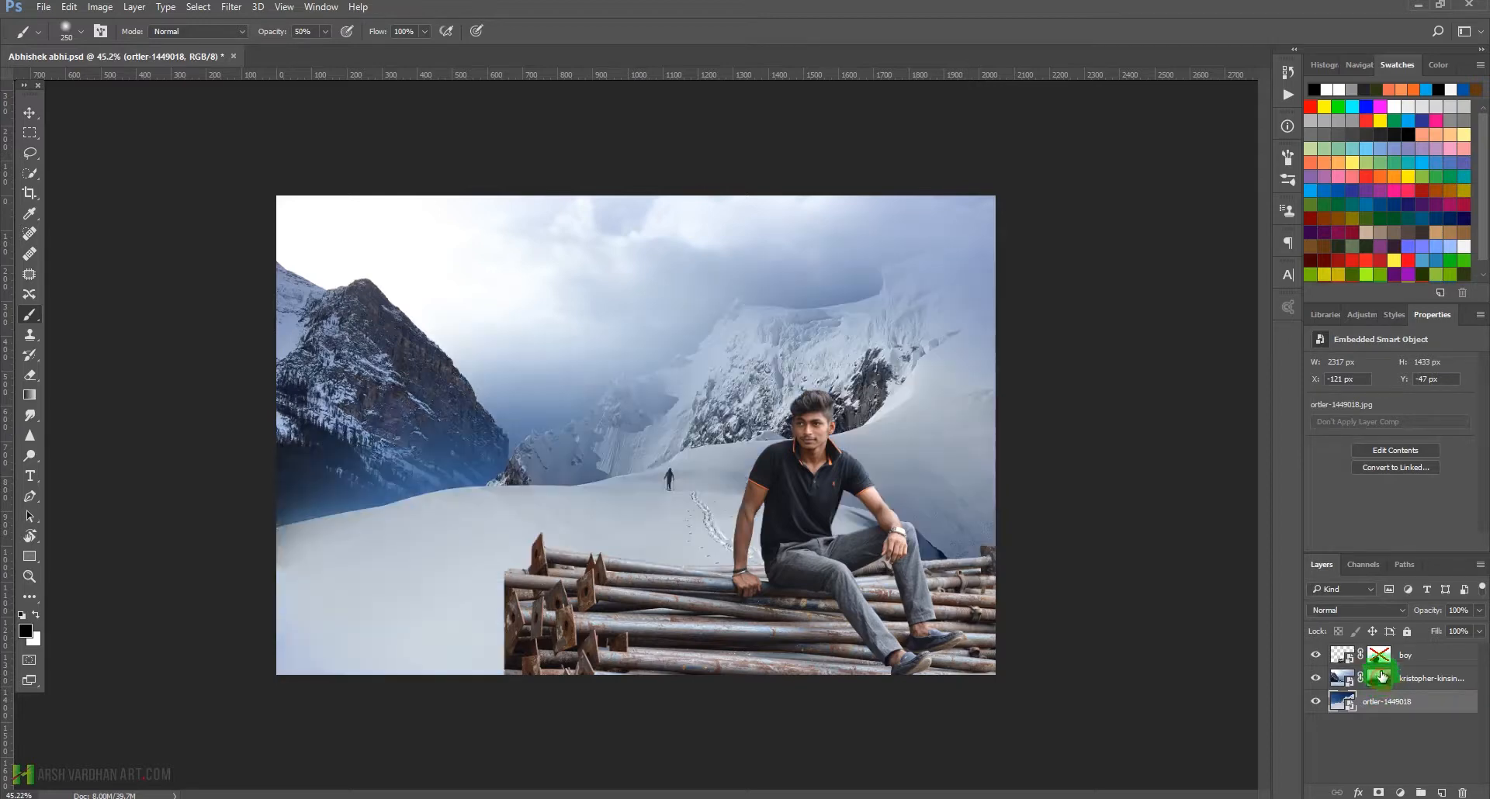
{"action": "left_click", "coordinate": [1380, 657], "text": "shift"}
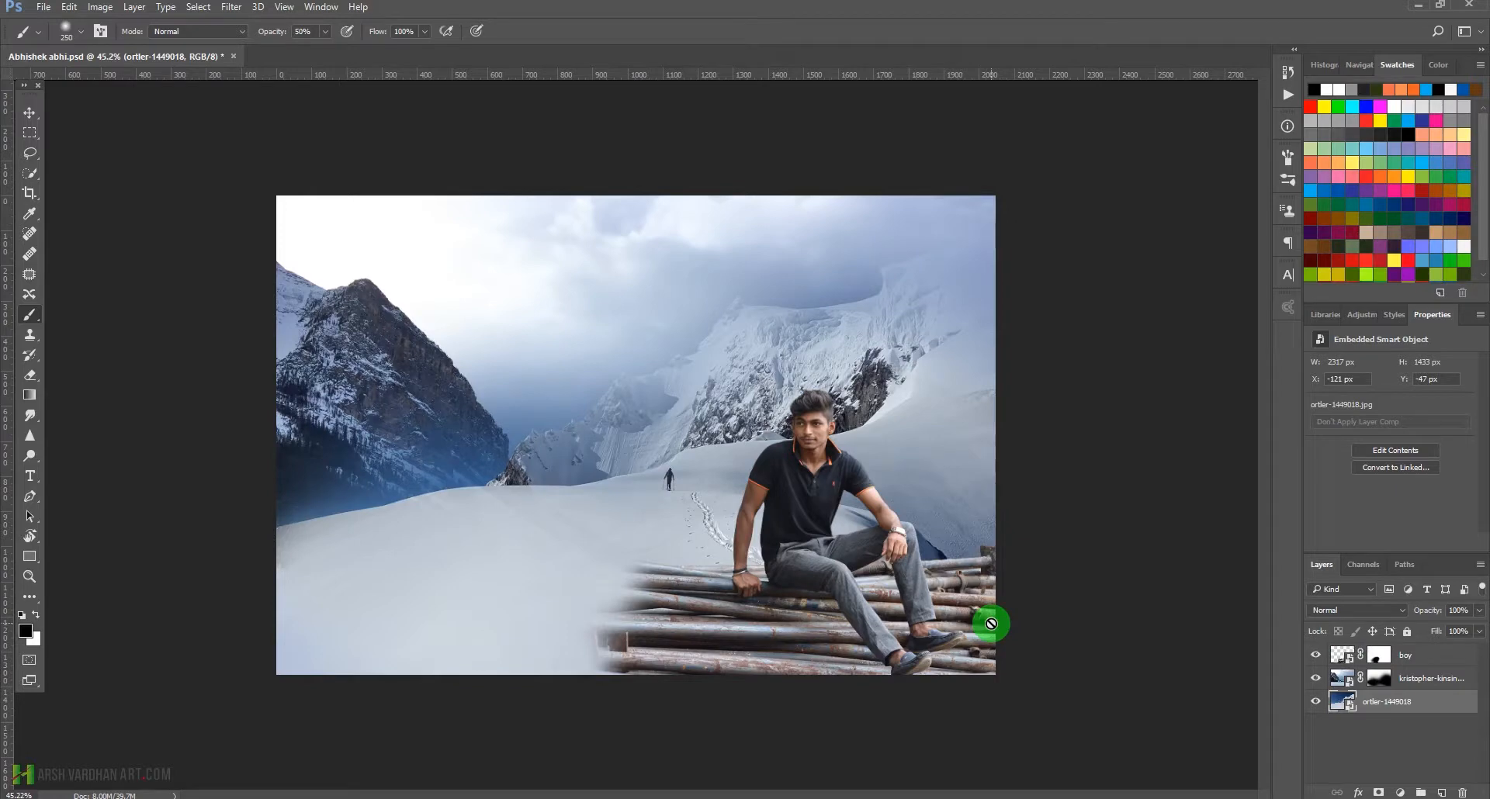
{"action": "left_click", "coordinate": [1332, 656]}
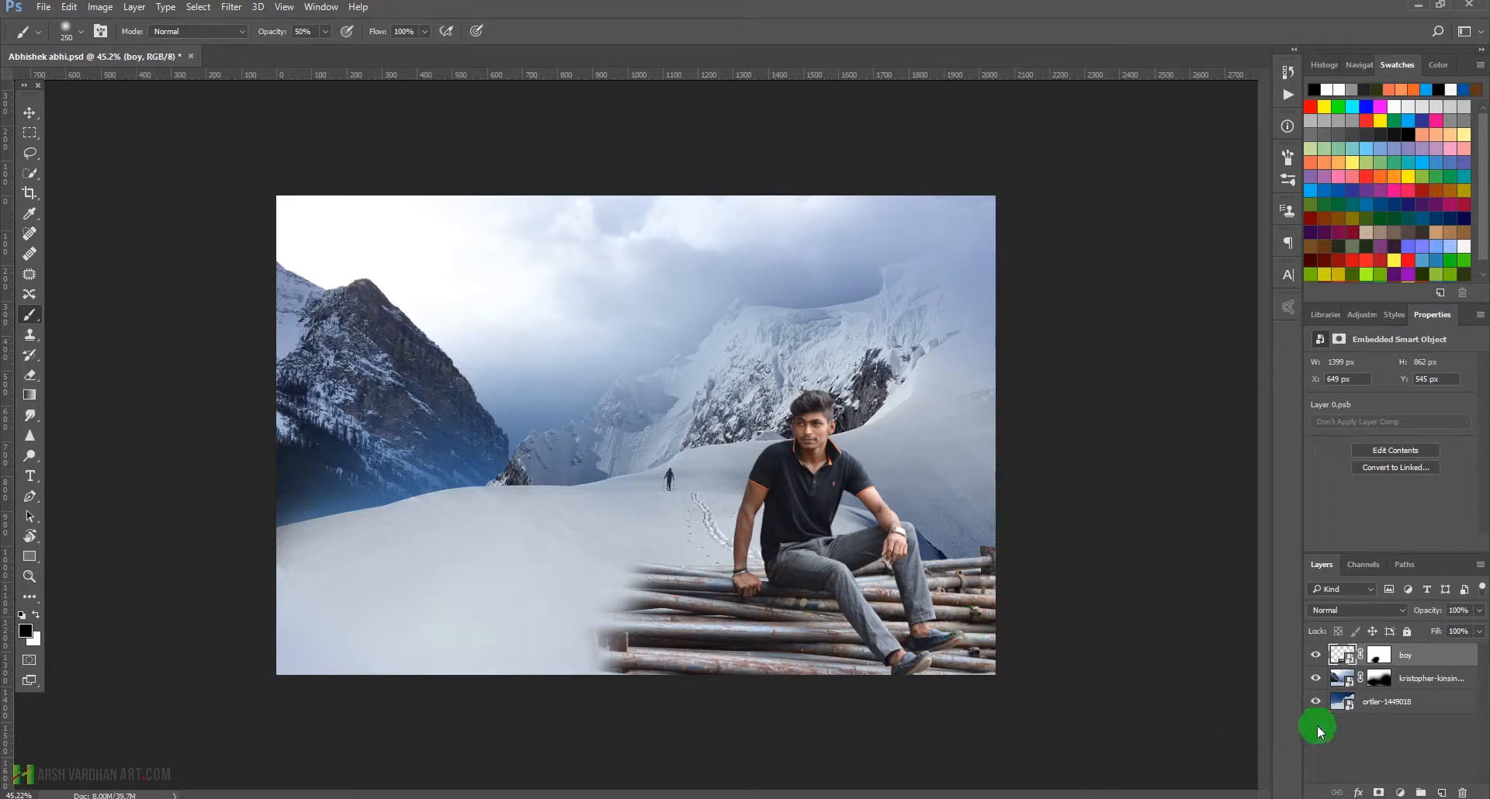
Hide the boy layer and make the frozen-lake landscape layer the active one
{"action": "left_click", "coordinate": [1316, 678]}
{"action": "left_click", "coordinate": [1316, 678]}
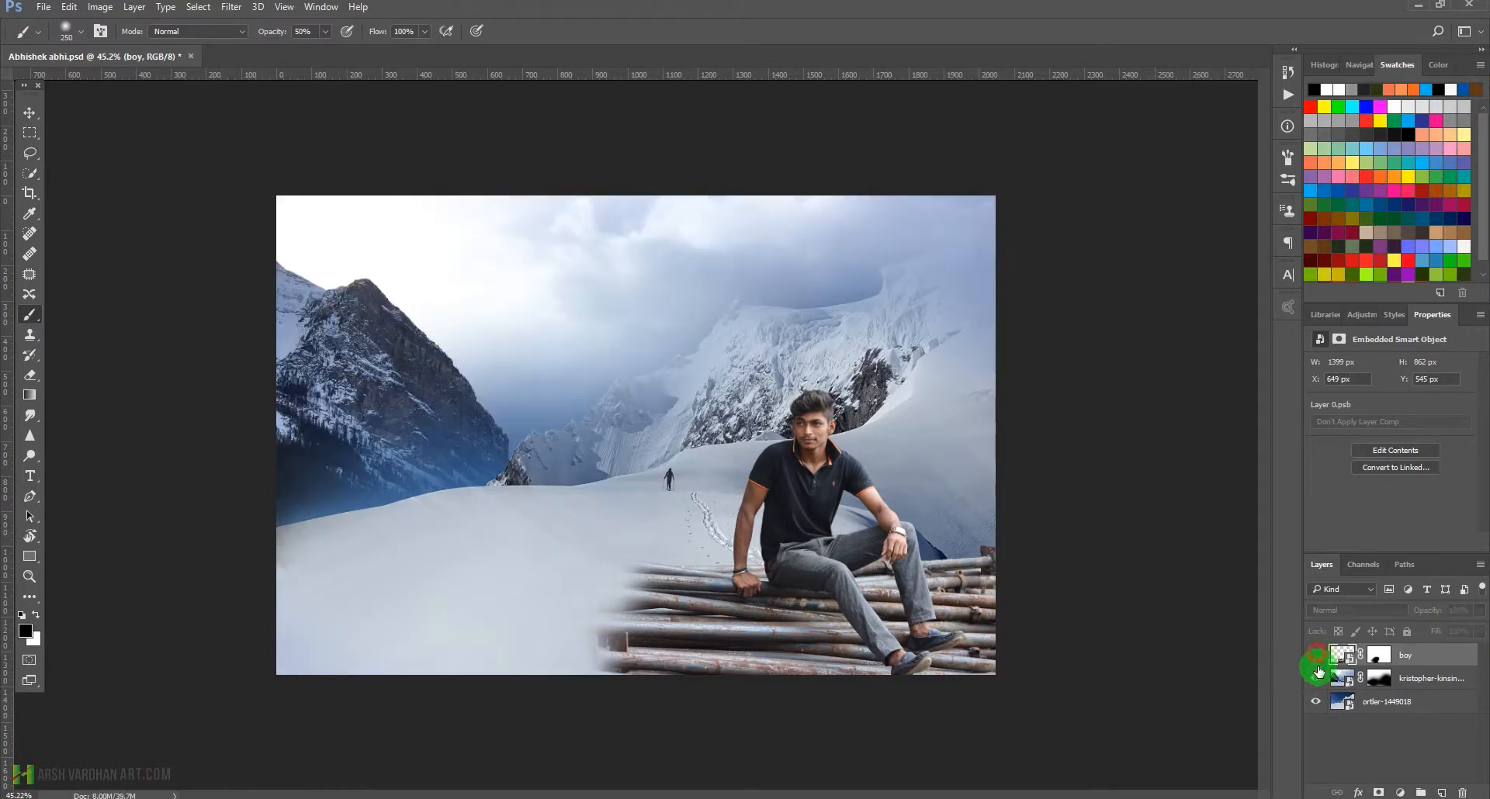
{"action": "left_click_drag", "start_coordinate": [1315, 655], "coordinate": [1325, 688]}
{"action": "left_click", "coordinate": [1342, 687]}
{"action": "left_click", "coordinate": [1315, 679]}
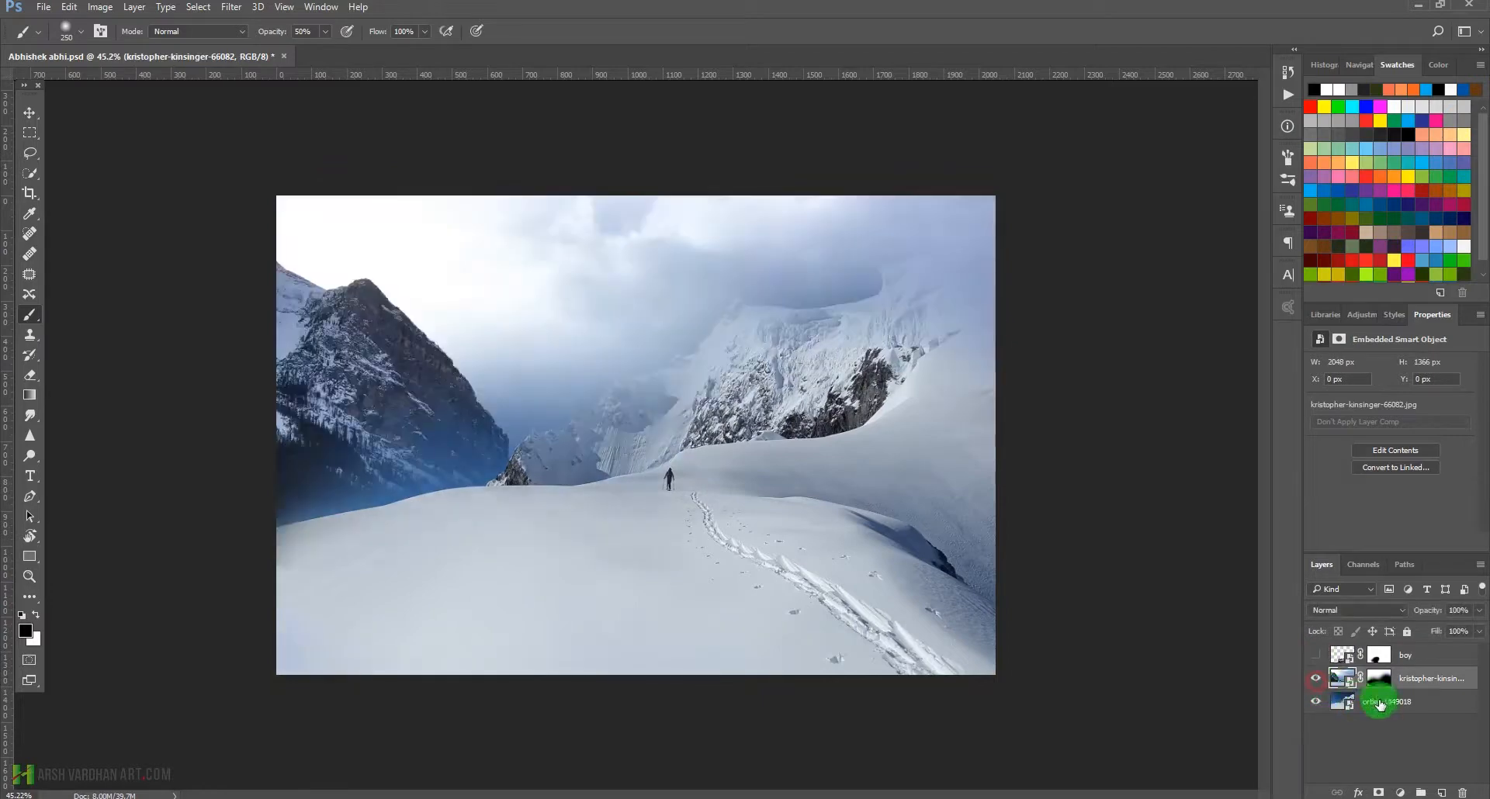
Replace the frozen-lake layer's painted mask with a new blank white mask
{"action": "left_click", "coordinate": [1380, 683]}
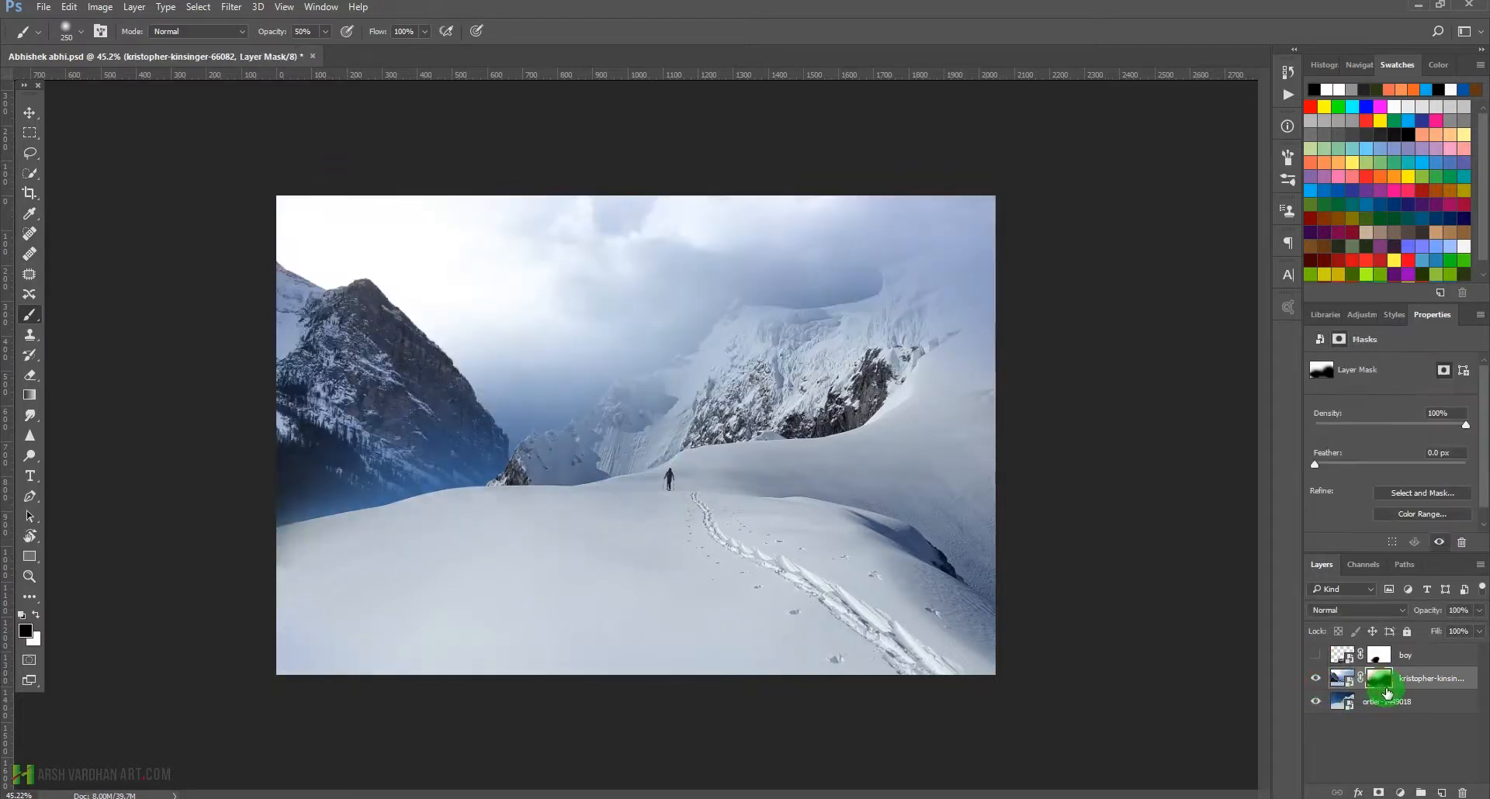
{"action": "left_click", "coordinate": [1381, 686], "text": "shift"}
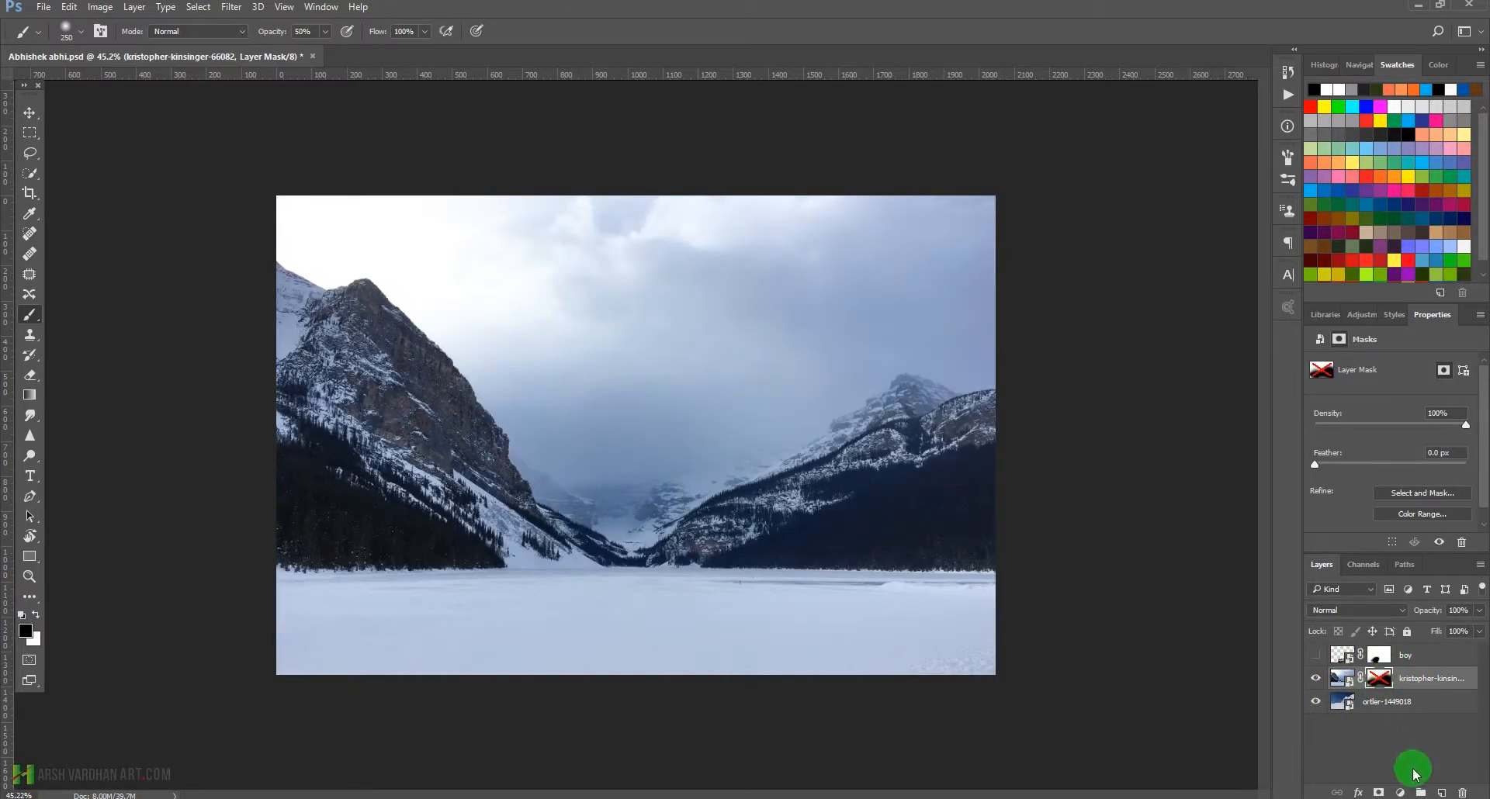
{"action": "left_click", "coordinate": [1381, 684], "text": "shift"}
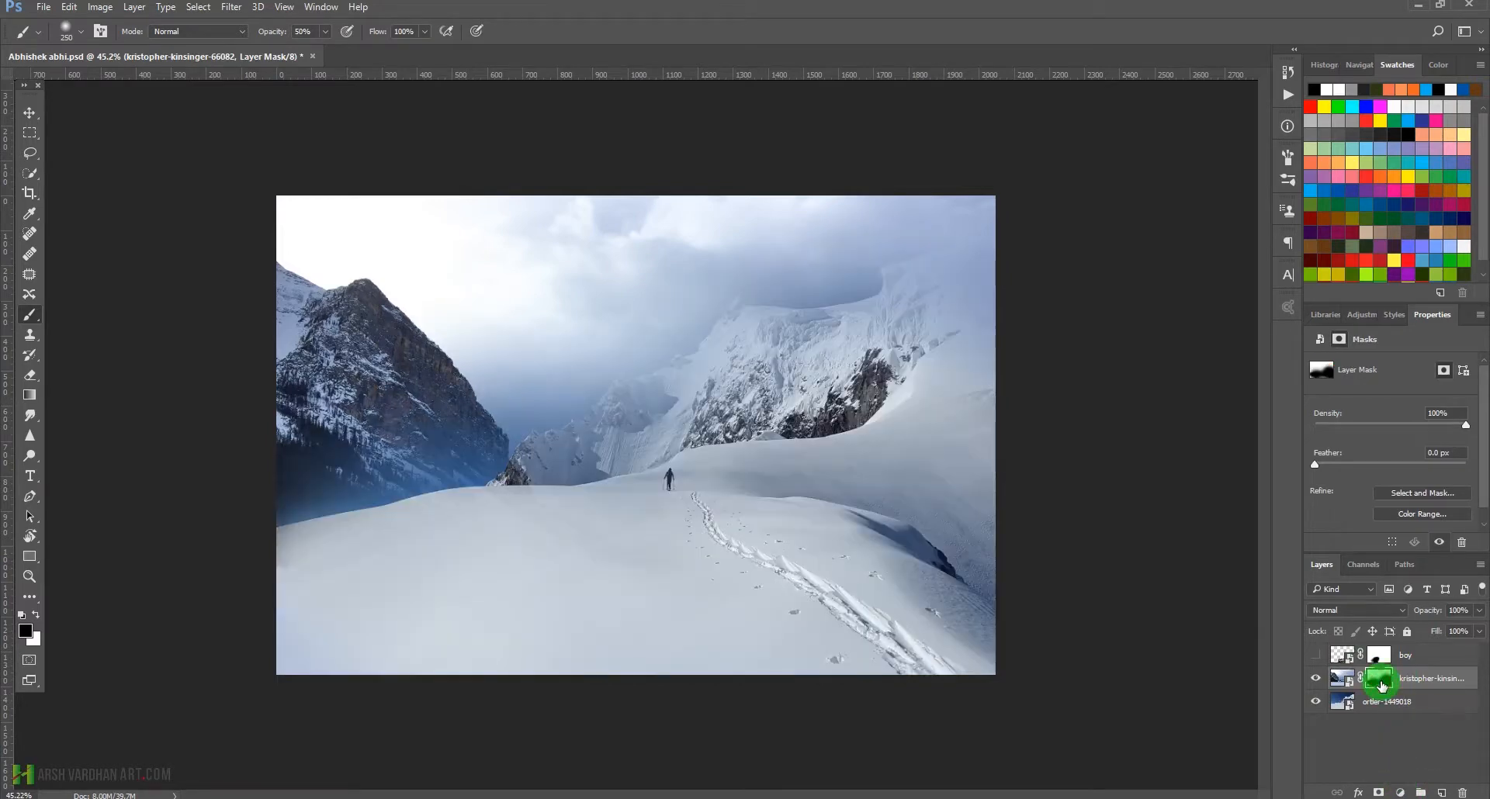
{"action": "left_click_drag", "start_coordinate": [1382, 686], "coordinate": [1466, 793]}
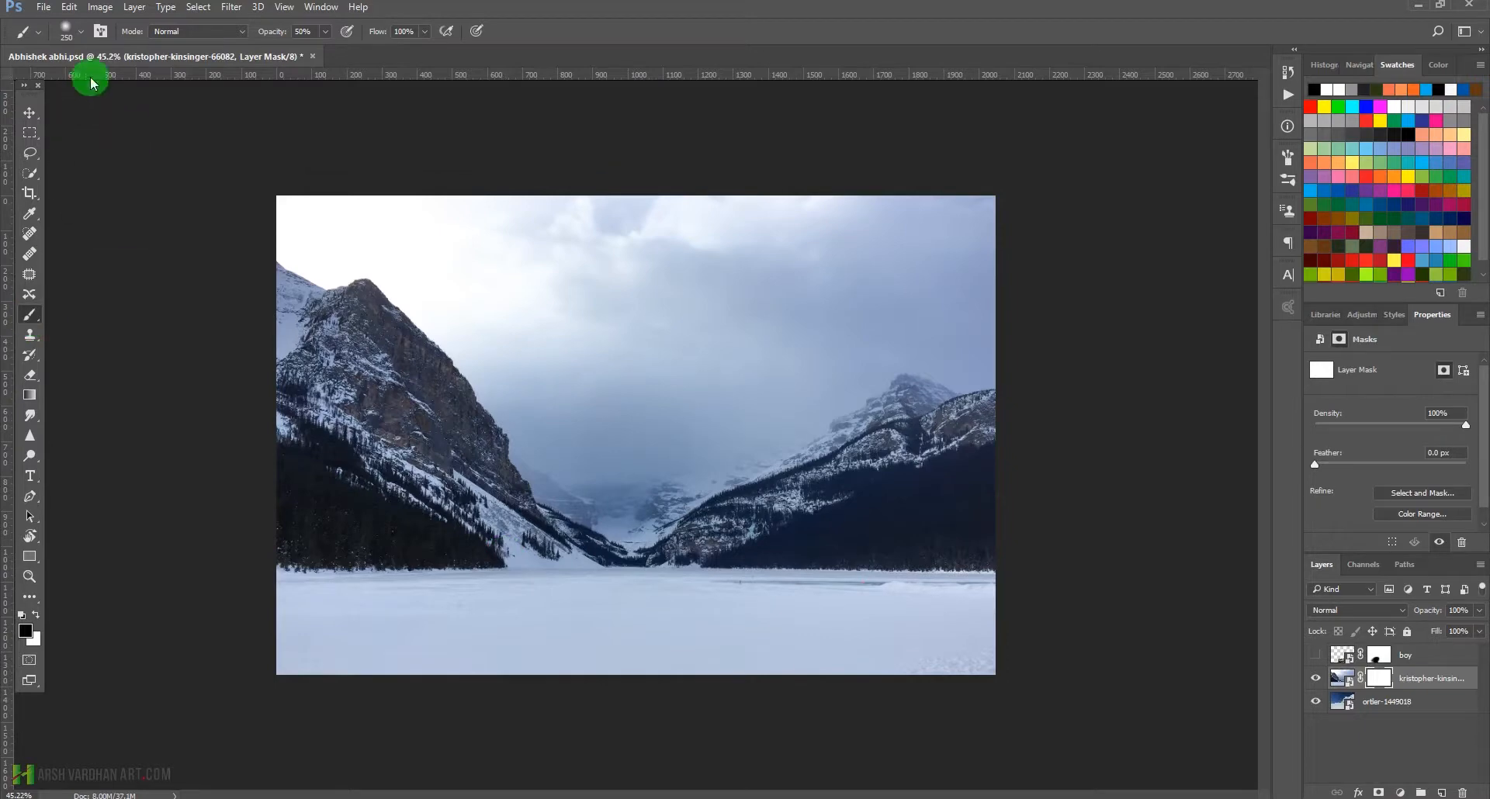
Lower the frozen-lake layer's opacity to 49% so the snowy slope beneath shows through, keeping its mask active
{"action": "left_click", "coordinate": [84, 39]}
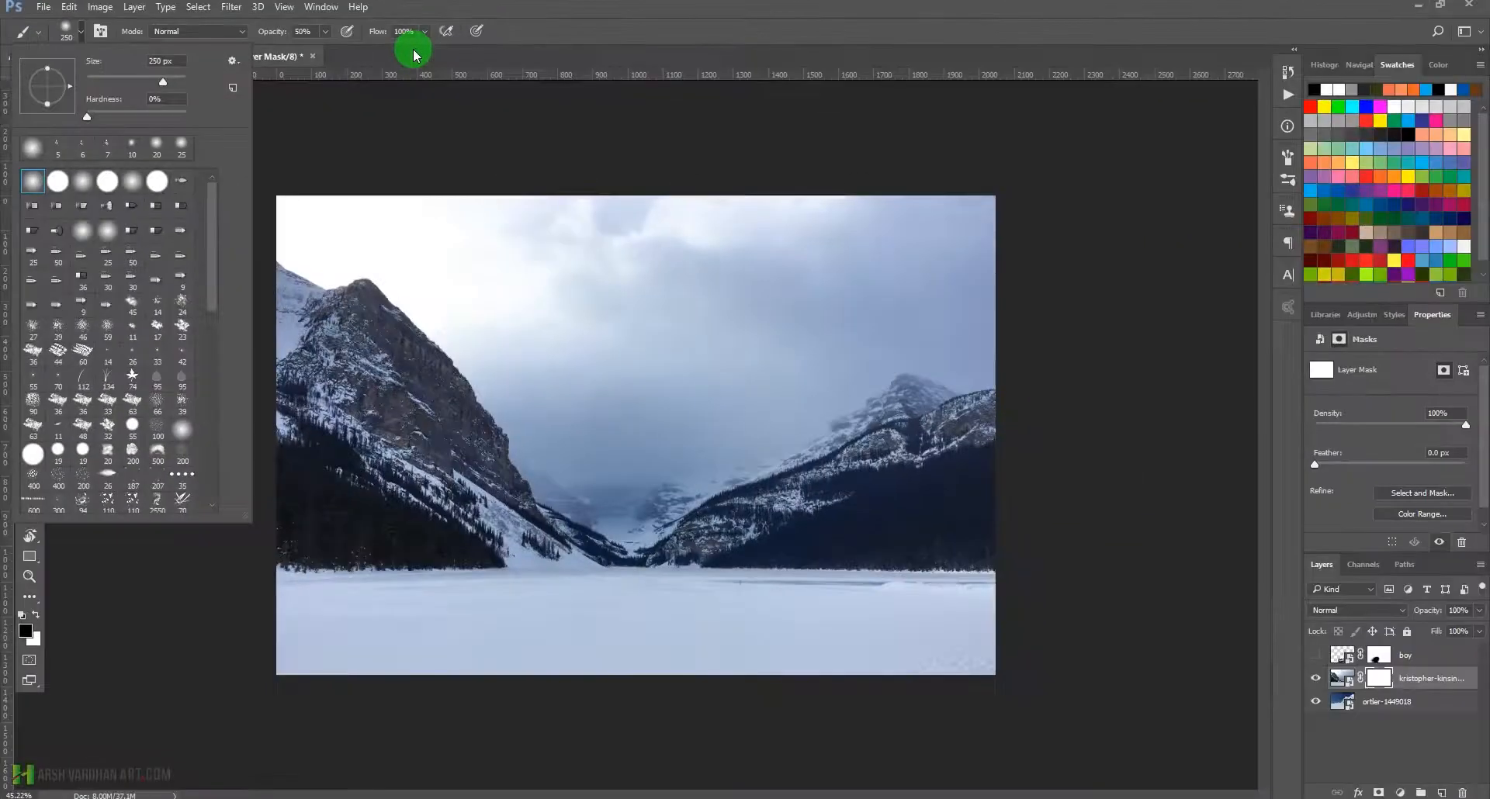
{"action": "left_click", "coordinate": [1380, 677]}
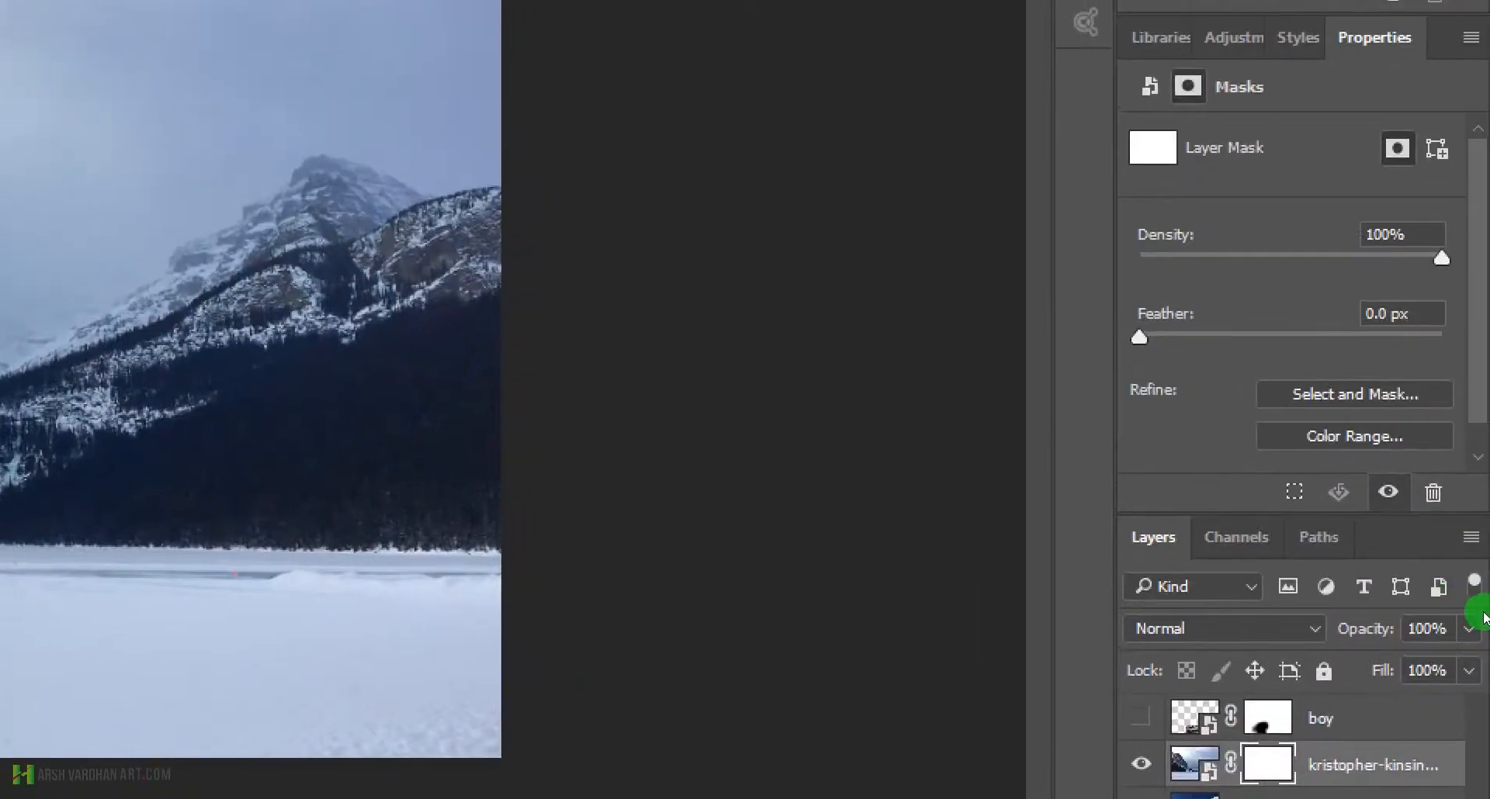
{"action": "left_click", "coordinate": [1479, 610]}
{"action": "left_click", "coordinate": [1443, 629]}
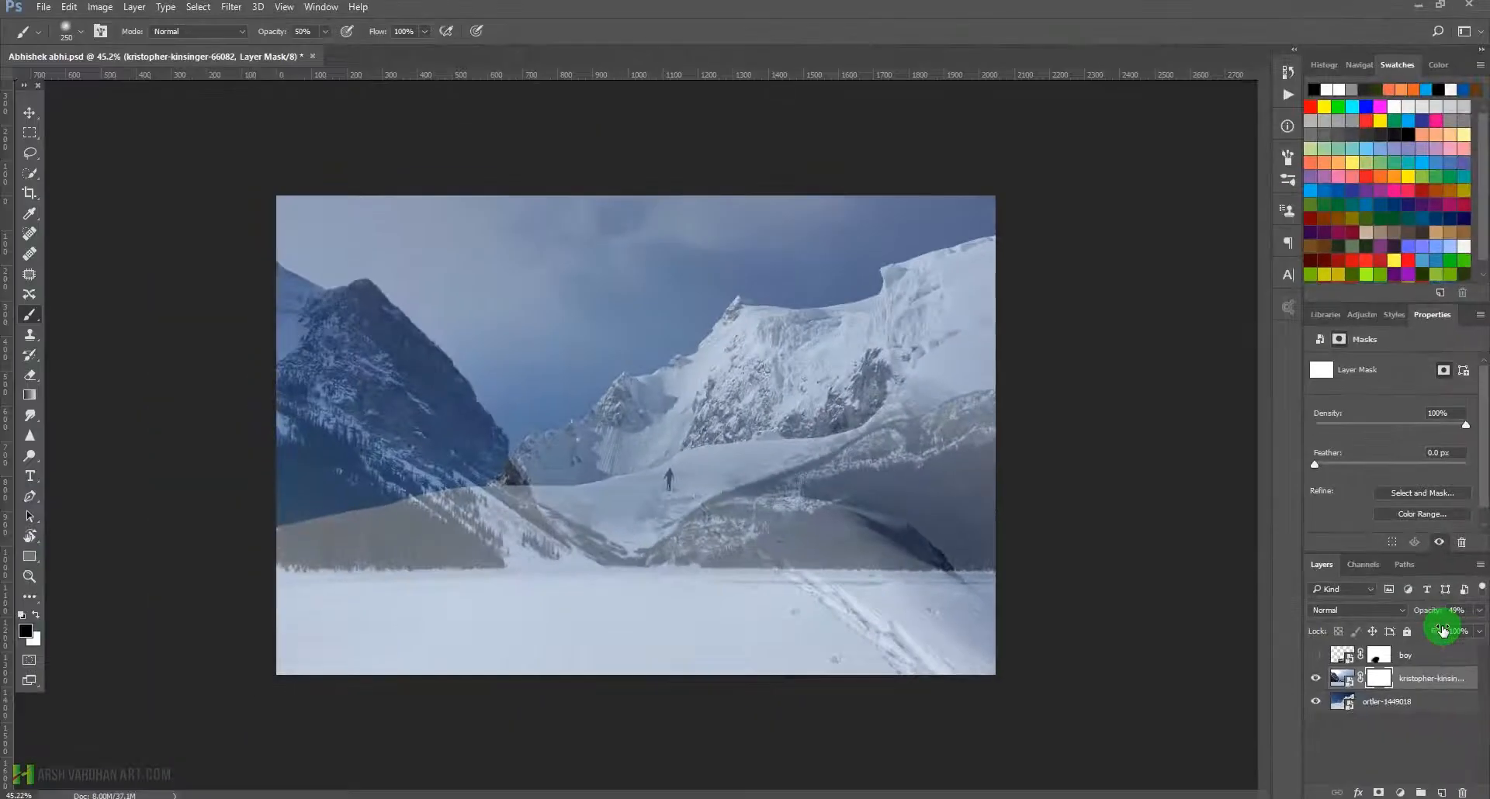
{"action": "left_click", "coordinate": [1268, 718]}
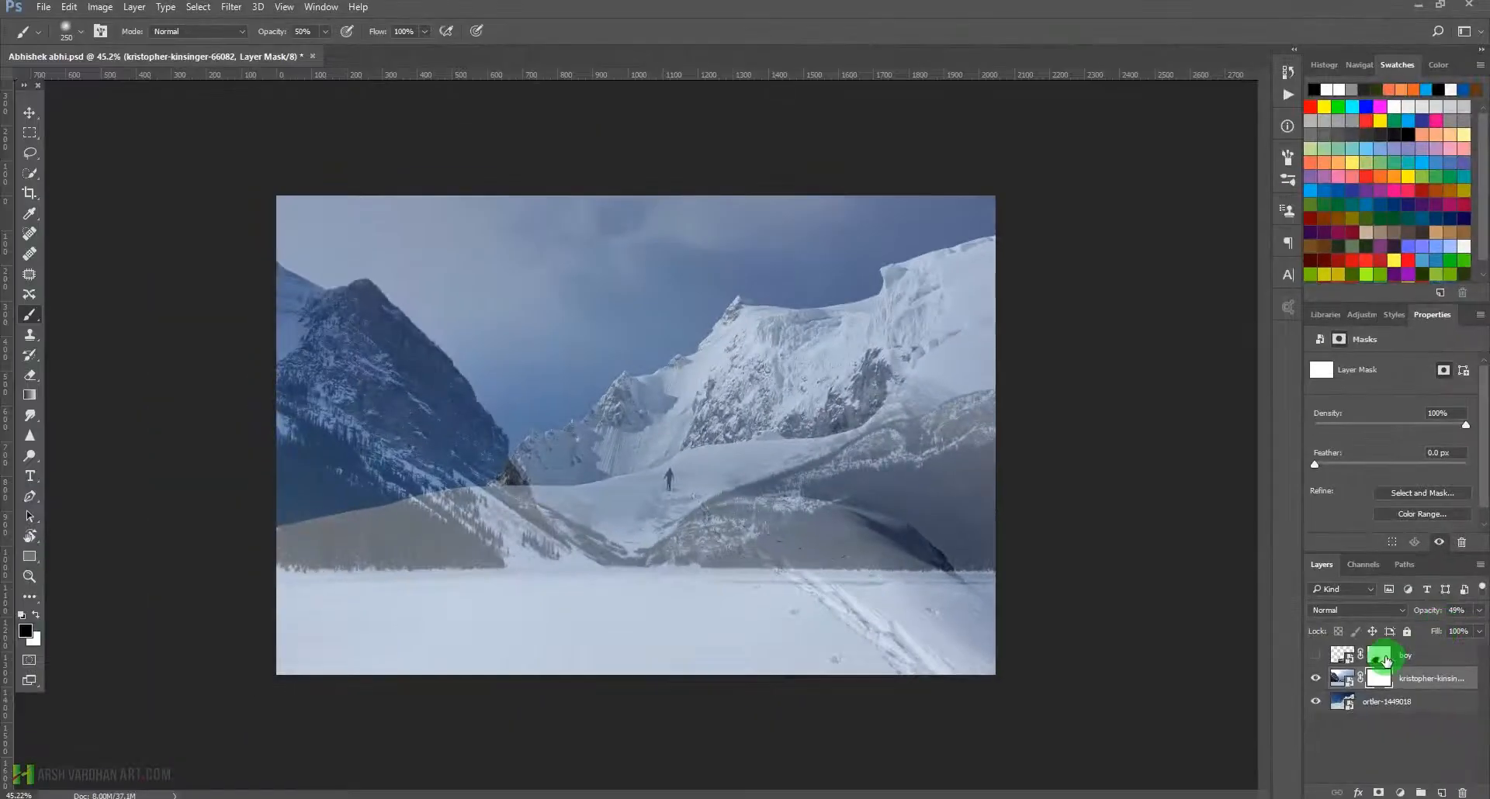
{"action": "left_click", "coordinate": [1377, 682]}
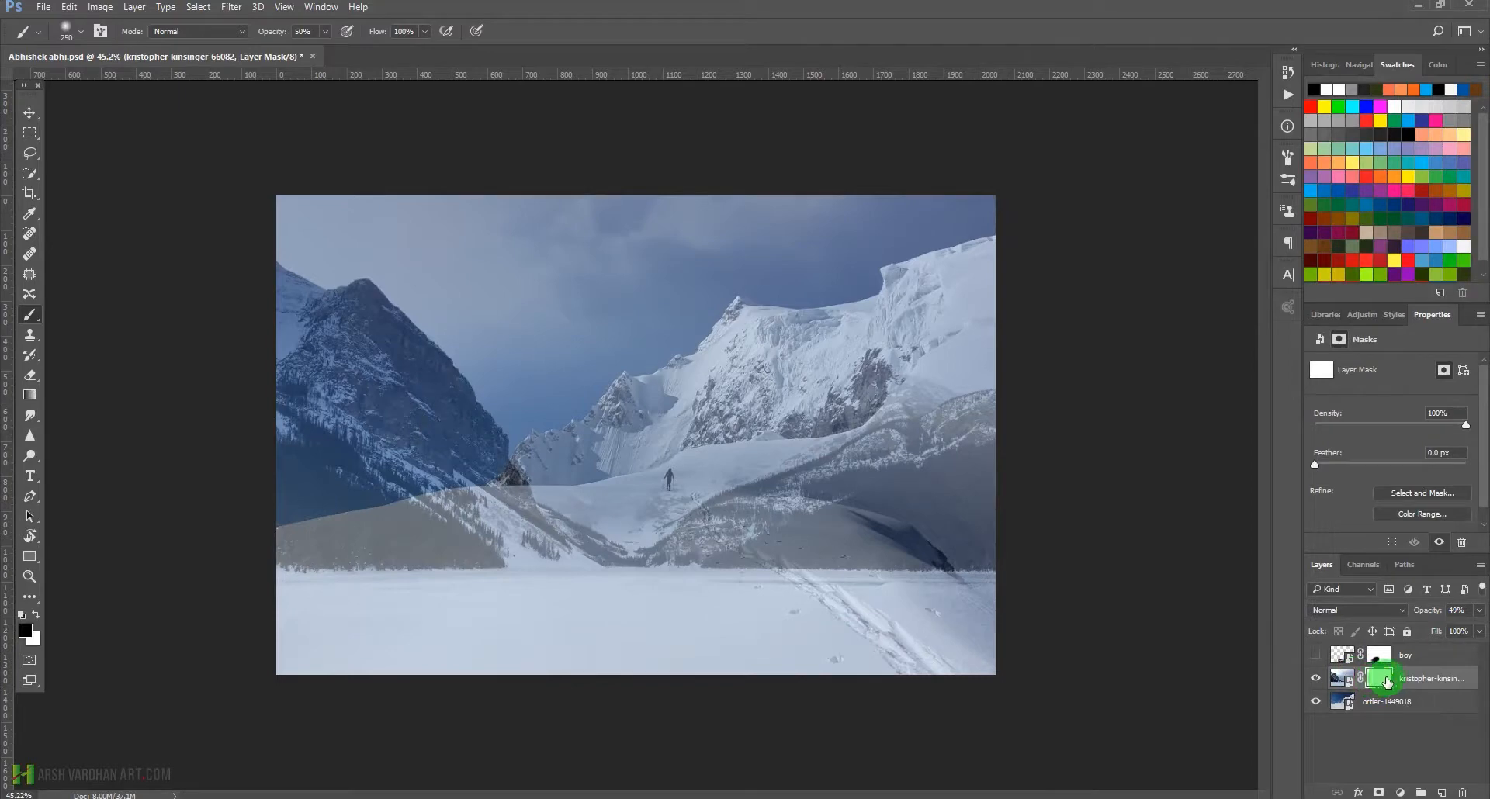
{"action": "left_click", "coordinate": [1315, 680]}
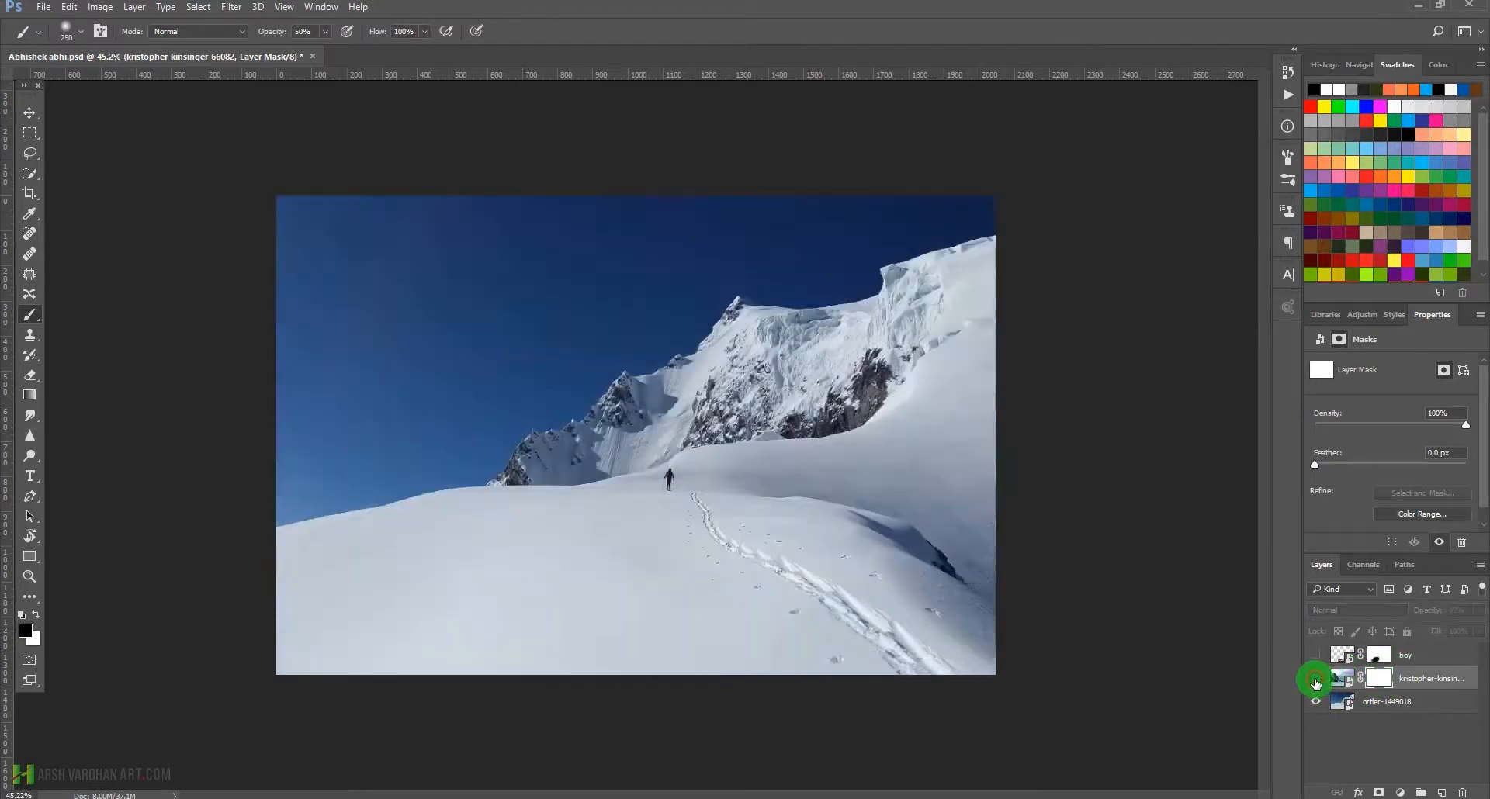
{"action": "left_click", "coordinate": [1315, 679]}
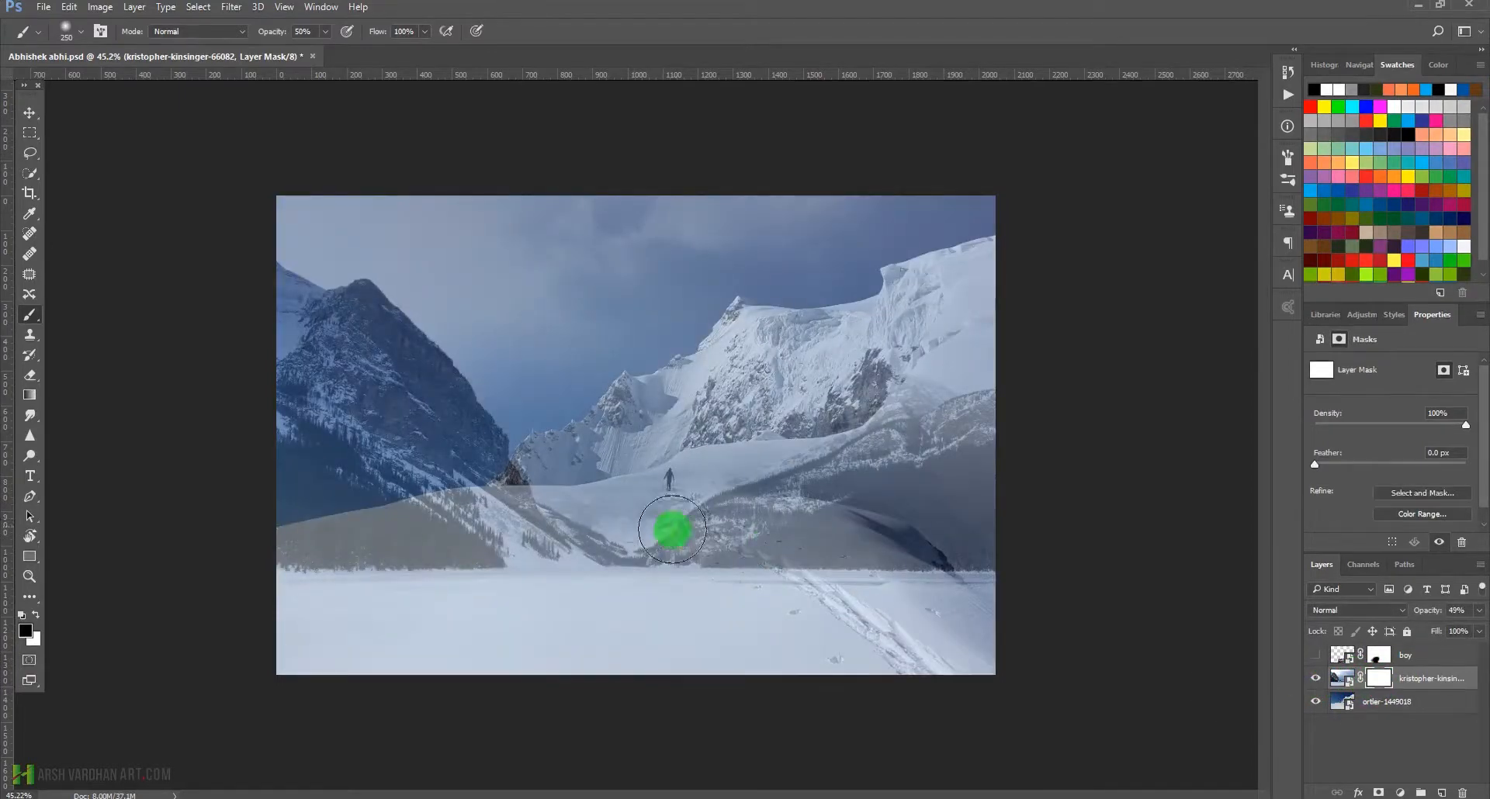
Paint black on the frozen-lake layer's mask across the foreground below the ridge to reveal the snow slope and footprints beneath
{"action": "mouse_move", "coordinate": [672, 530]}
{"action": "left_mouse_down"}
{"action": "mouse_move", "coordinate": [599, 565]}
{"action": "mouse_move", "coordinate": [731, 578]}
{"action": "mouse_move", "coordinate": [723, 567]}
{"action": "mouse_move", "coordinate": [956, 535]}
{"action": "left_mouse_up"}
{"action": "key", "text": "bracketright"}
{"action": "key", "text": "bracketright"}
{"action": "key", "text": "bracketright"}
{"action": "left_click", "coordinate": [840, 534]}
{"action": "left_click", "coordinate": [760, 543]}
{"action": "mouse_move", "coordinate": [730, 538]}
{"action": "left_mouse_down"}
{"action": "mouse_move", "coordinate": [679, 522]}
{"action": "mouse_move", "coordinate": [992, 556]}
{"action": "mouse_move", "coordinate": [829, 547]}
{"action": "mouse_move", "coordinate": [922, 522]}
{"action": "mouse_move", "coordinate": [943, 444]}
{"action": "mouse_move", "coordinate": [858, 439]}
{"action": "mouse_move", "coordinate": [804, 460]}
{"action": "mouse_move", "coordinate": [755, 448]}
{"action": "mouse_move", "coordinate": [590, 562]}
{"action": "mouse_move", "coordinate": [513, 558]}
{"action": "mouse_move", "coordinate": [568, 565]}
{"action": "mouse_move", "coordinate": [413, 594]}
{"action": "mouse_move", "coordinate": [384, 594]}
{"action": "mouse_move", "coordinate": [416, 570]}
{"action": "mouse_move", "coordinate": [350, 581]}
{"action": "mouse_move", "coordinate": [317, 559]}
{"action": "mouse_move", "coordinate": [268, 562]}
{"action": "mouse_move", "coordinate": [426, 550]}
{"action": "mouse_move", "coordinate": [307, 591]}
{"action": "mouse_move", "coordinate": [445, 535]}
{"action": "mouse_move", "coordinate": [394, 538]}
{"action": "mouse_move", "coordinate": [527, 527]}
{"action": "mouse_move", "coordinate": [312, 572]}
{"action": "mouse_move", "coordinate": [599, 537]}
{"action": "mouse_move", "coordinate": [496, 523]}
{"action": "left_mouse_up"}
{"action": "key", "text": "bracketleft"}
{"action": "key", "text": "bracketleft"}
{"action": "key", "text": "bracketleft"}
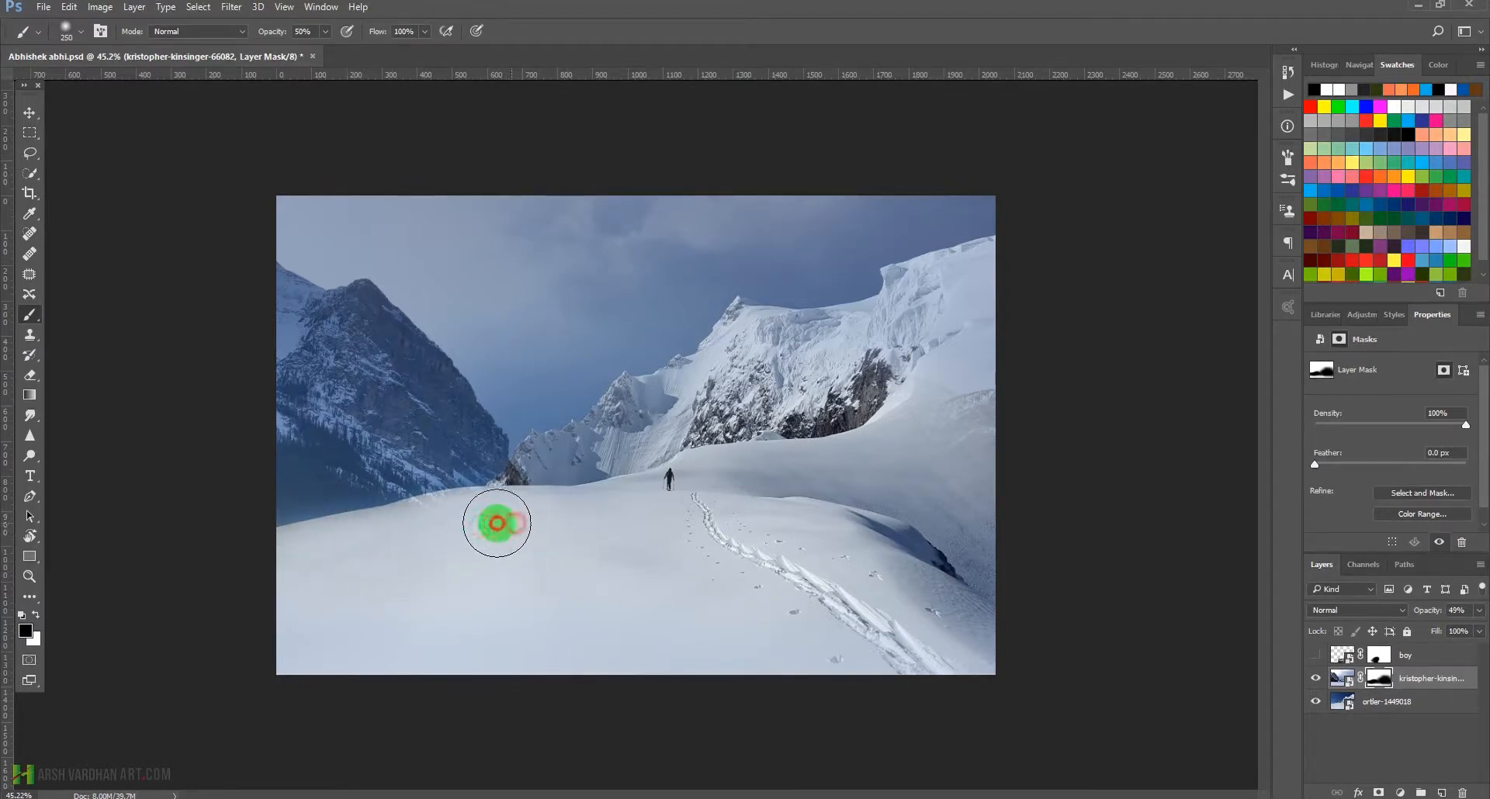
{"action": "left_click_drag", "start_coordinate": [855, 587], "coordinate": [929, 662]}
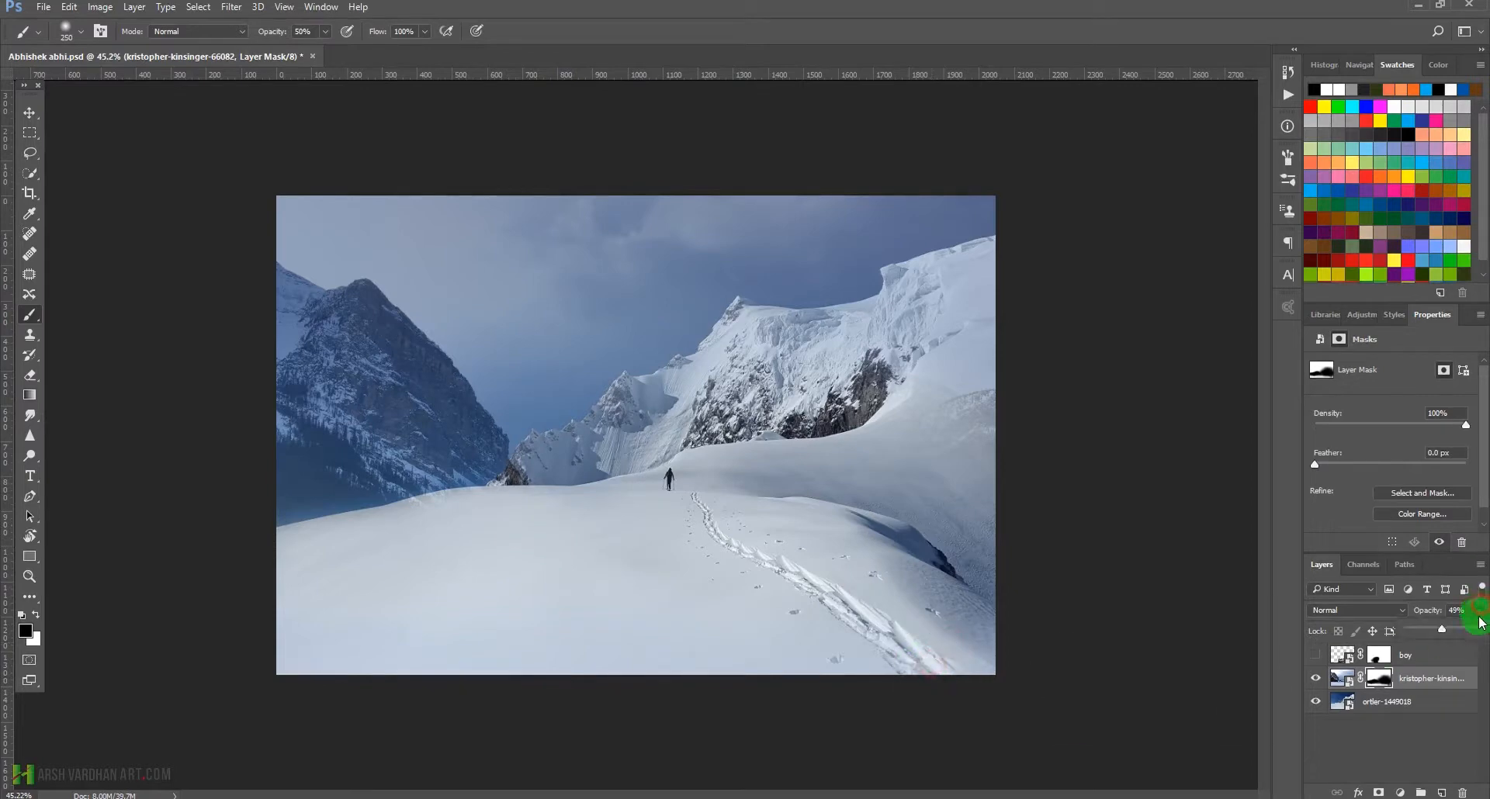
Restore the frozen-lake layer's opacity to 100% and paint on its mask with a 400 px brush to reveal more foreground and the snowy peak
{"action": "left_click_drag", "start_coordinate": [1444, 629], "coordinate": [1478, 630]}
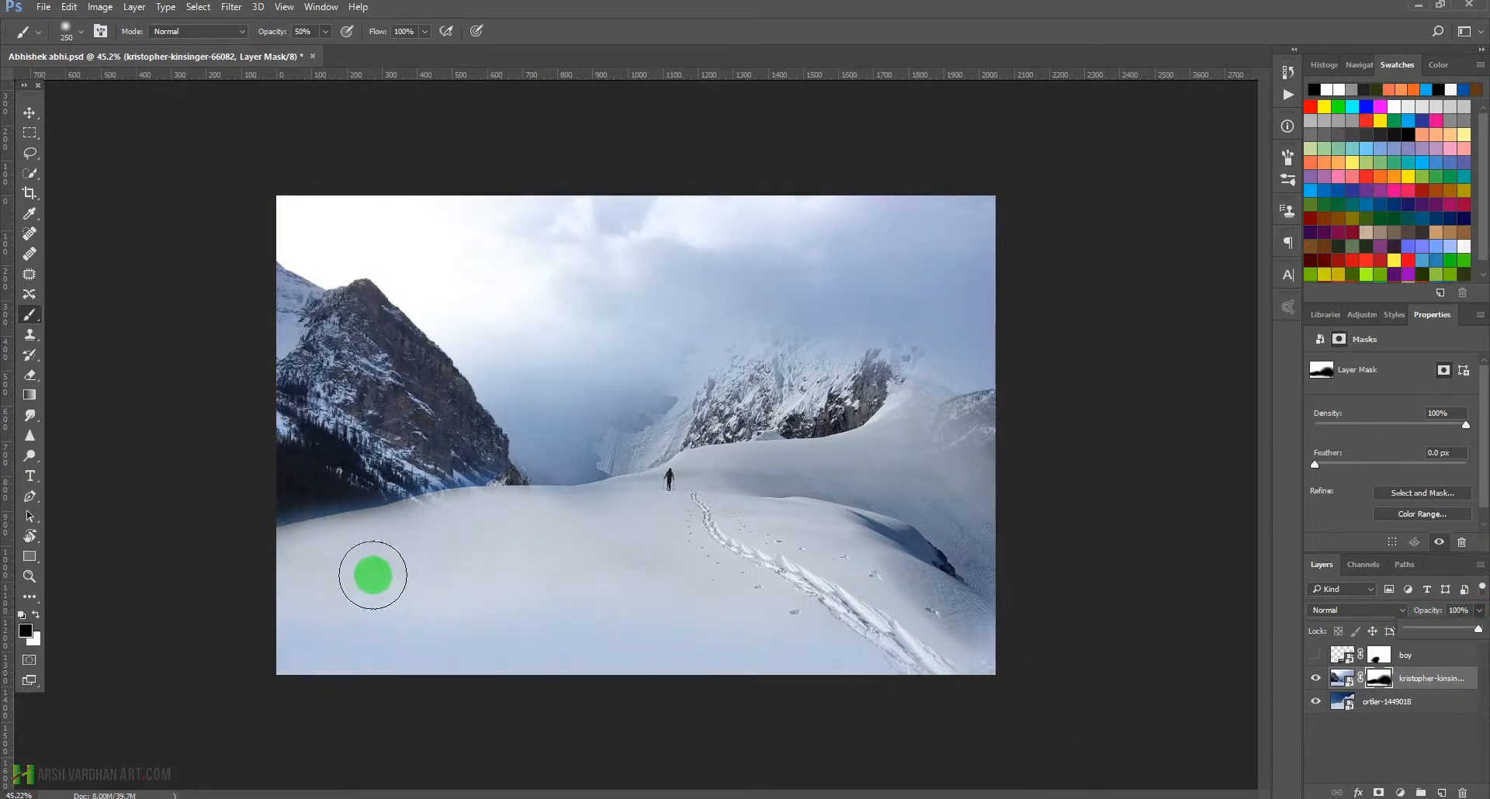
{"action": "key", "text": "bracketright"}
{"action": "key", "text": "bracketright"}
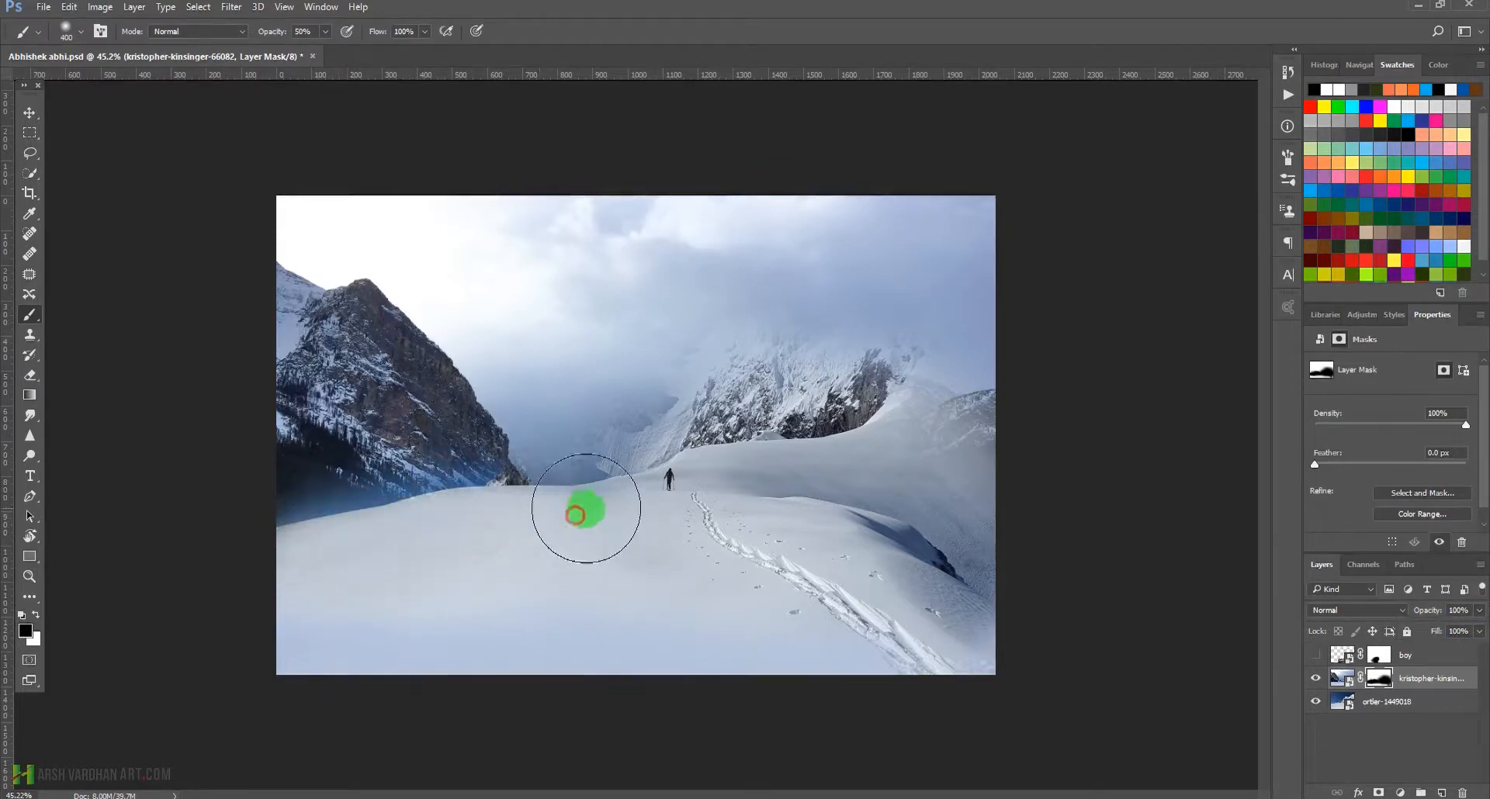
{"action": "mouse_move", "coordinate": [559, 516]}
{"action": "left_mouse_down"}
{"action": "mouse_move", "coordinate": [1046, 614]}
{"action": "mouse_move", "coordinate": [970, 598]}
{"action": "mouse_move", "coordinate": [938, 395]}
{"action": "mouse_move", "coordinate": [879, 370]}
{"action": "mouse_move", "coordinate": [787, 373]}
{"action": "mouse_move", "coordinate": [826, 352]}
{"action": "mouse_move", "coordinate": [742, 380]}
{"action": "mouse_move", "coordinate": [741, 402]}
{"action": "mouse_move", "coordinate": [761, 379]}
{"action": "mouse_move", "coordinate": [714, 396]}
{"action": "mouse_move", "coordinate": [699, 440]}
{"action": "mouse_move", "coordinate": [675, 443]}
{"action": "mouse_move", "coordinate": [807, 412]}
{"action": "mouse_move", "coordinate": [934, 362]}
{"action": "mouse_move", "coordinate": [942, 331]}
{"action": "mouse_move", "coordinate": [956, 345]}
{"action": "mouse_move", "coordinate": [998, 339]}
{"action": "left_mouse_up"}
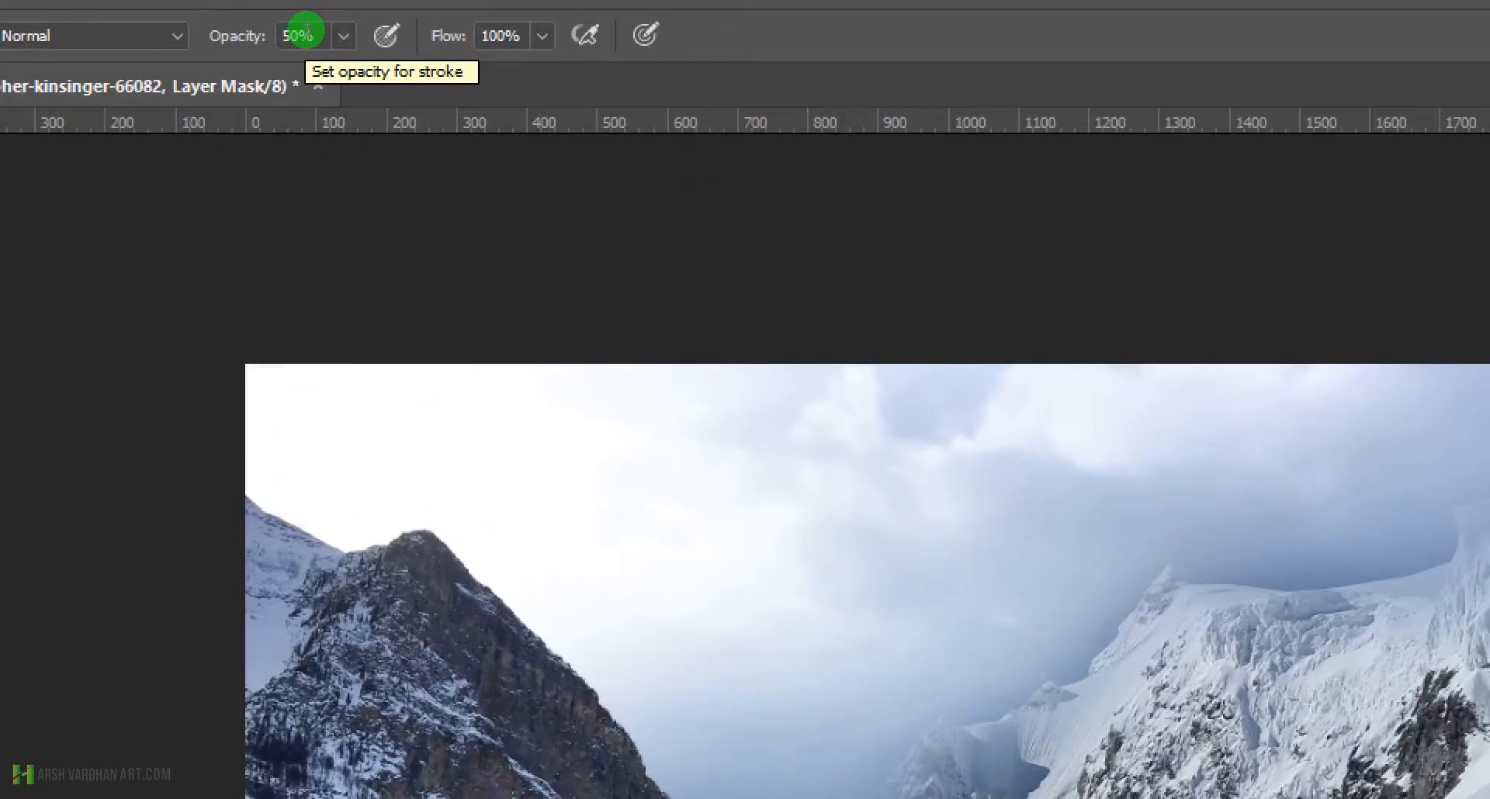
Set the brush opacity to 10% and paint white on the mask over the dark mountain's base and the peak's skyline to blend both images
{"action": "key", "text": "1"}
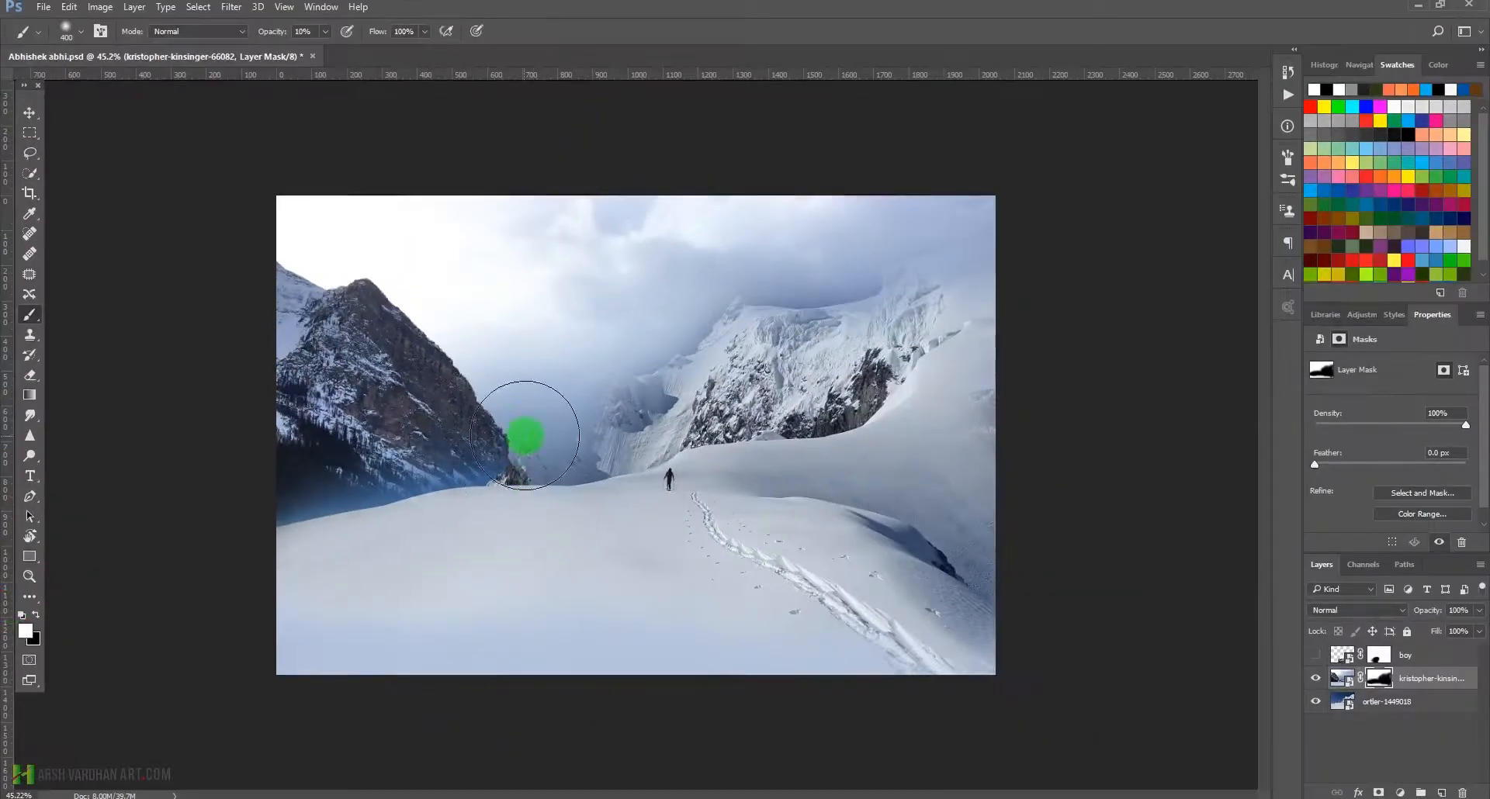
{"action": "left_click_drag", "start_coordinate": [827, 309], "coordinate": [846, 287]}
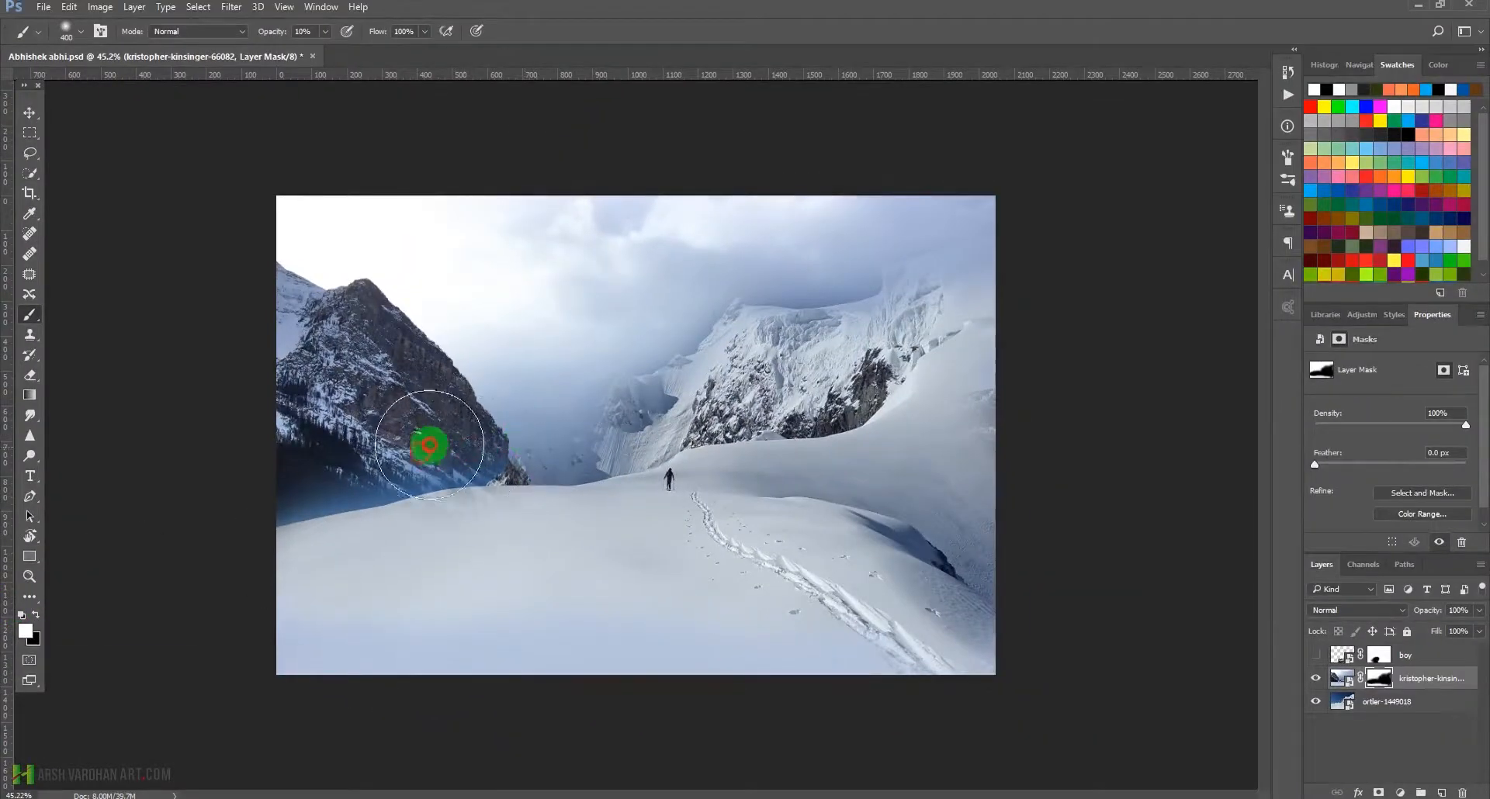
{"action": "mouse_move", "coordinate": [429, 446]}
{"action": "left_mouse_down"}
{"action": "mouse_move", "coordinate": [310, 467]}
{"action": "mouse_move", "coordinate": [419, 442]}
{"action": "mouse_move", "coordinate": [429, 454]}
{"action": "left_mouse_up"}
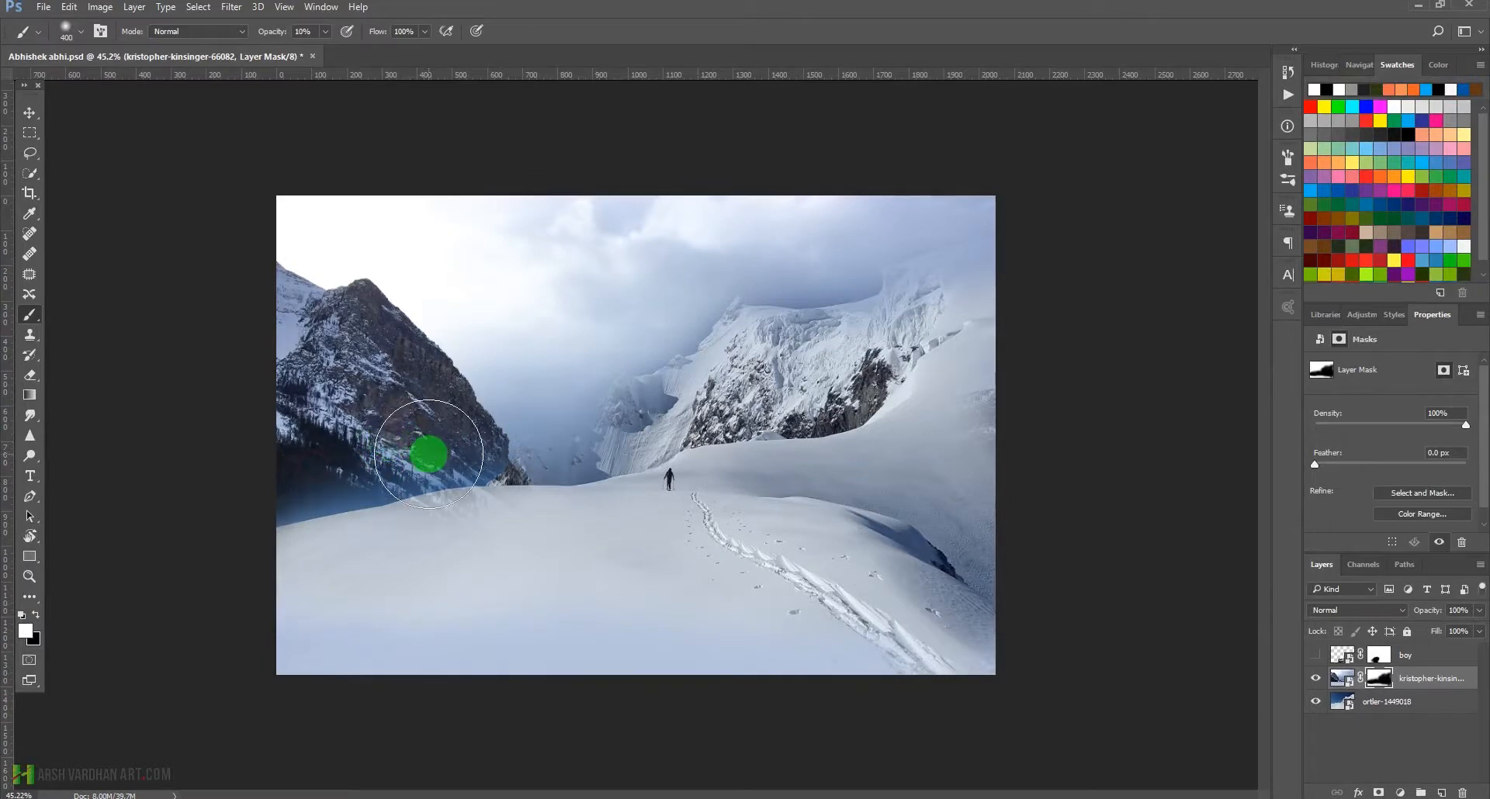
{"action": "left_click_drag", "start_coordinate": [662, 332], "coordinate": [641, 326]}
{"action": "left_click_drag", "start_coordinate": [711, 317], "coordinate": [693, 308]}
{"action": "mouse_move", "coordinate": [750, 317]}
{"action": "left_mouse_down"}
{"action": "mouse_move", "coordinate": [757, 296]}
{"action": "mouse_move", "coordinate": [864, 282]}
{"action": "mouse_move", "coordinate": [838, 310]}
{"action": "mouse_move", "coordinate": [842, 265]}
{"action": "left_mouse_up"}
{"action": "mouse_move", "coordinate": [928, 250]}
{"action": "left_mouse_down"}
{"action": "mouse_move", "coordinate": [917, 273]}
{"action": "mouse_move", "coordinate": [773, 319]}
{"action": "left_mouse_up"}
{"action": "left_click_drag", "start_coordinate": [725, 349], "coordinate": [552, 382]}
{"action": "mouse_move", "coordinate": [537, 527]}
{"action": "left_mouse_down"}
{"action": "mouse_move", "coordinate": [559, 535]}
{"action": "mouse_move", "coordinate": [761, 359]}
{"action": "left_mouse_up"}
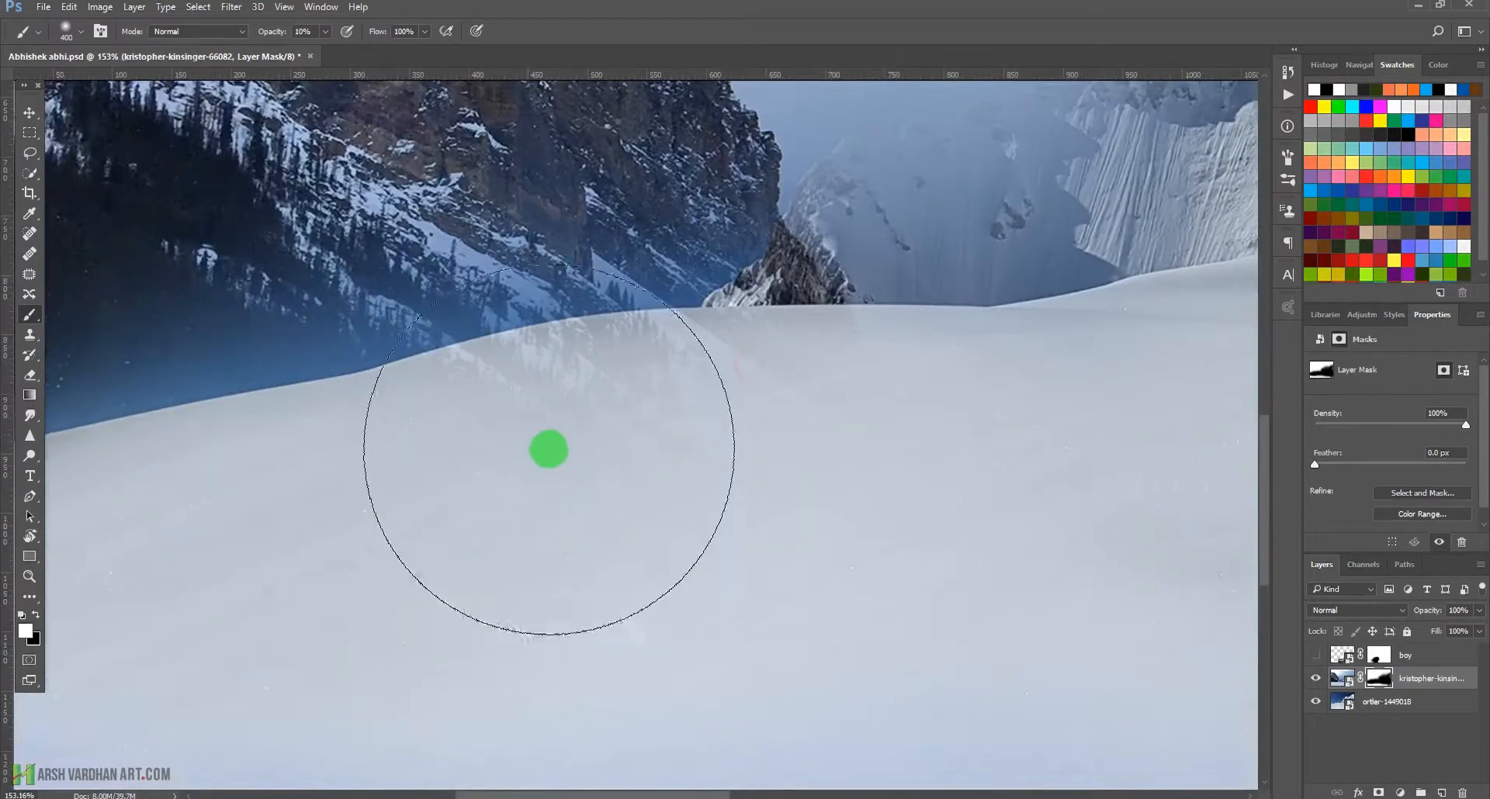
Paint black on the frozen-lake layer's mask with a smaller brush at 10% opacity over the faint mountain traces on the snow slope
{"action": "key", "text": "bracketleft"}
{"action": "key", "text": "bracketleft"}
{"action": "key", "text": "bracketleft"}
{"action": "key", "text": "bracketleft"}
{"action": "key", "text": "bracketleft"}
{"action": "key", "text": "bracketleft"}
{"action": "key", "text": "bracketleft"}
{"action": "key", "text": "bracketleft"}
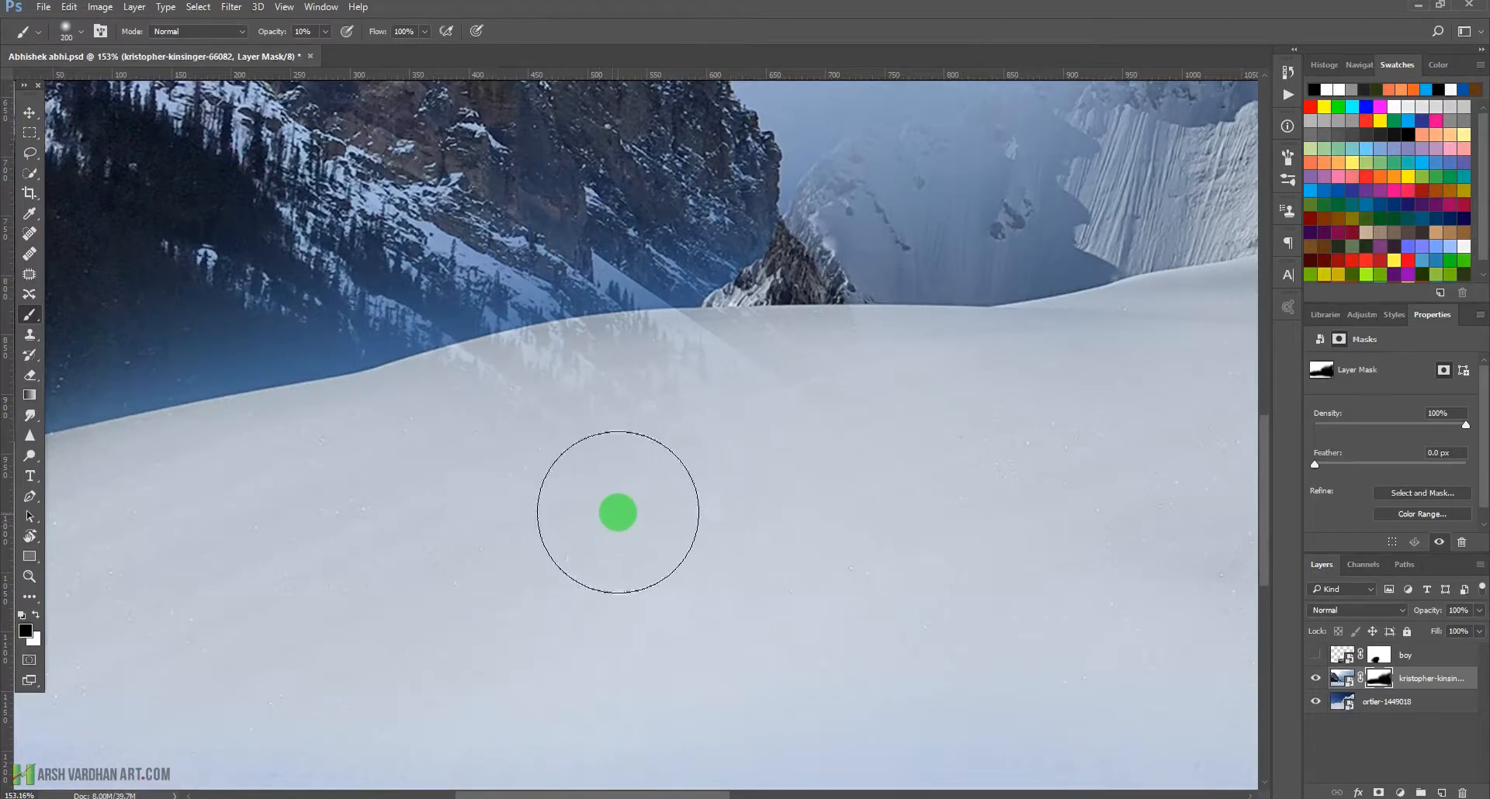
{"action": "left_click", "coordinate": [697, 381]}
{"action": "mouse_move", "coordinate": [697, 381]}
{"action": "left_mouse_down"}
{"action": "mouse_move", "coordinate": [404, 437]}
{"action": "mouse_move", "coordinate": [708, 373]}
{"action": "mouse_move", "coordinate": [404, 422]}
{"action": "mouse_move", "coordinate": [661, 358]}
{"action": "mouse_move", "coordinate": [521, 409]}
{"action": "mouse_move", "coordinate": [486, 393]}
{"action": "mouse_move", "coordinate": [525, 384]}
{"action": "mouse_move", "coordinate": [404, 421]}
{"action": "left_mouse_up"}
Raise the brush opacity to 50% and paint black on the mask along the snow slope below the dark mountain to clear the remaining traces
{"action": "key", "text": "5"}
{"action": "mouse_move", "coordinate": [606, 384]}
{"action": "left_mouse_down"}
{"action": "mouse_move", "coordinate": [672, 356]}
{"action": "mouse_move", "coordinate": [892, 366]}
{"action": "mouse_move", "coordinate": [740, 376]}
{"action": "left_mouse_up"}
{"action": "left_click", "coordinate": [660, 345]}
{"action": "mouse_move", "coordinate": [660, 346]}
{"action": "left_mouse_down"}
{"action": "mouse_move", "coordinate": [616, 373]}
{"action": "mouse_move", "coordinate": [426, 422]}
{"action": "left_mouse_up"}
{"action": "left_click_drag", "start_coordinate": [520, 382], "coordinate": [424, 419]}
{"action": "mouse_move", "coordinate": [522, 380]}
{"action": "left_mouse_down"}
{"action": "mouse_move", "coordinate": [440, 402]}
{"action": "mouse_move", "coordinate": [496, 433]}
{"action": "left_mouse_up"}
{"action": "mouse_move", "coordinate": [877, 413]}
{"action": "left_mouse_down"}
{"action": "mouse_move", "coordinate": [738, 448]}
{"action": "mouse_move", "coordinate": [696, 497]}
{"action": "mouse_move", "coordinate": [738, 522]}
{"action": "mouse_move", "coordinate": [712, 499]}
{"action": "mouse_move", "coordinate": [745, 512]}
{"action": "mouse_move", "coordinate": [732, 508]}
{"action": "left_mouse_up"}
{"action": "left_click", "coordinate": [738, 514]}
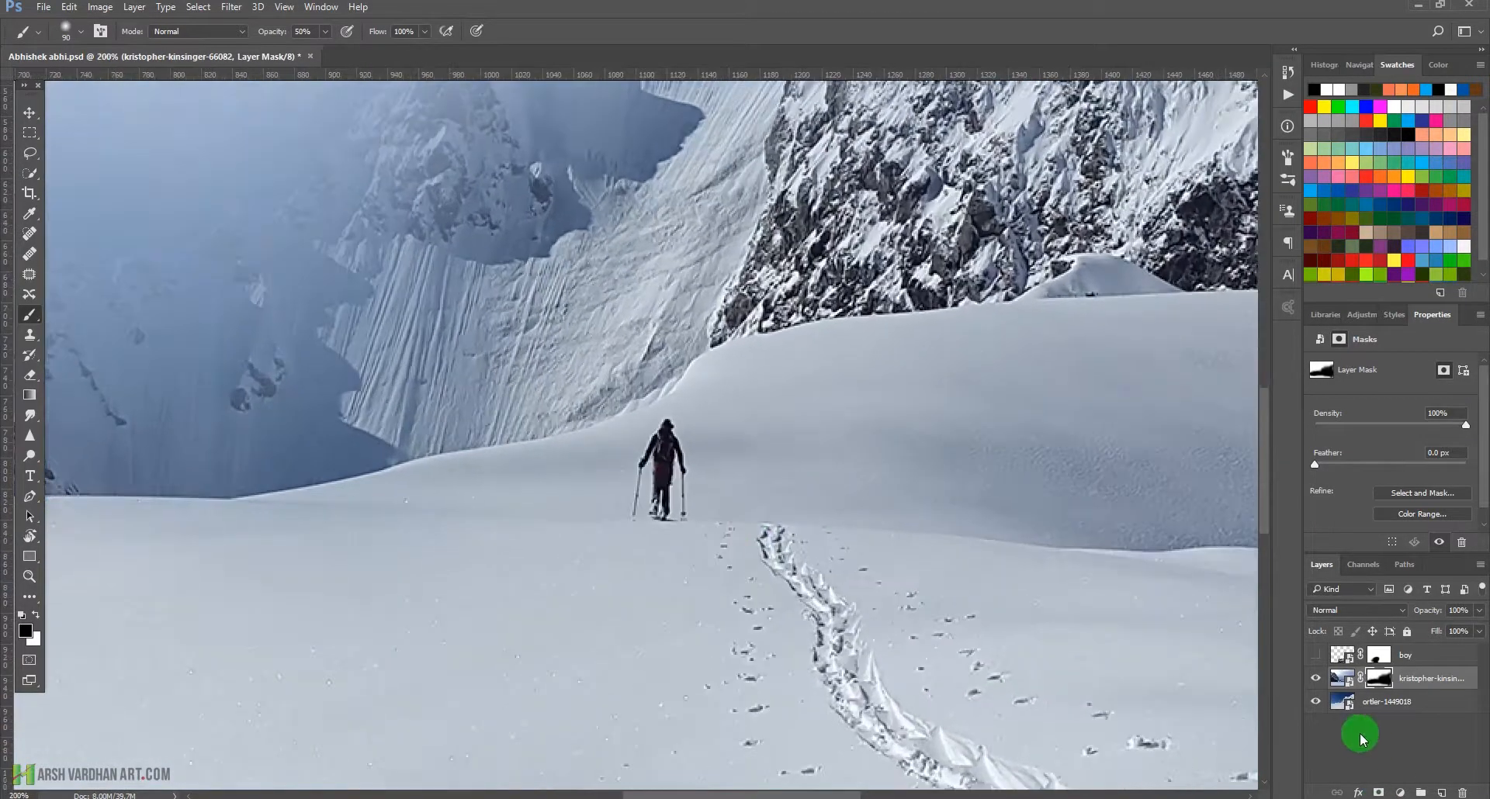
Toggle the two landscape layers' visibility to check which one contains the hiker, and select the ortler-1449018 layer
{"action": "left_click", "coordinate": [1340, 681]}
{"action": "left_click", "coordinate": [1300, 682]}
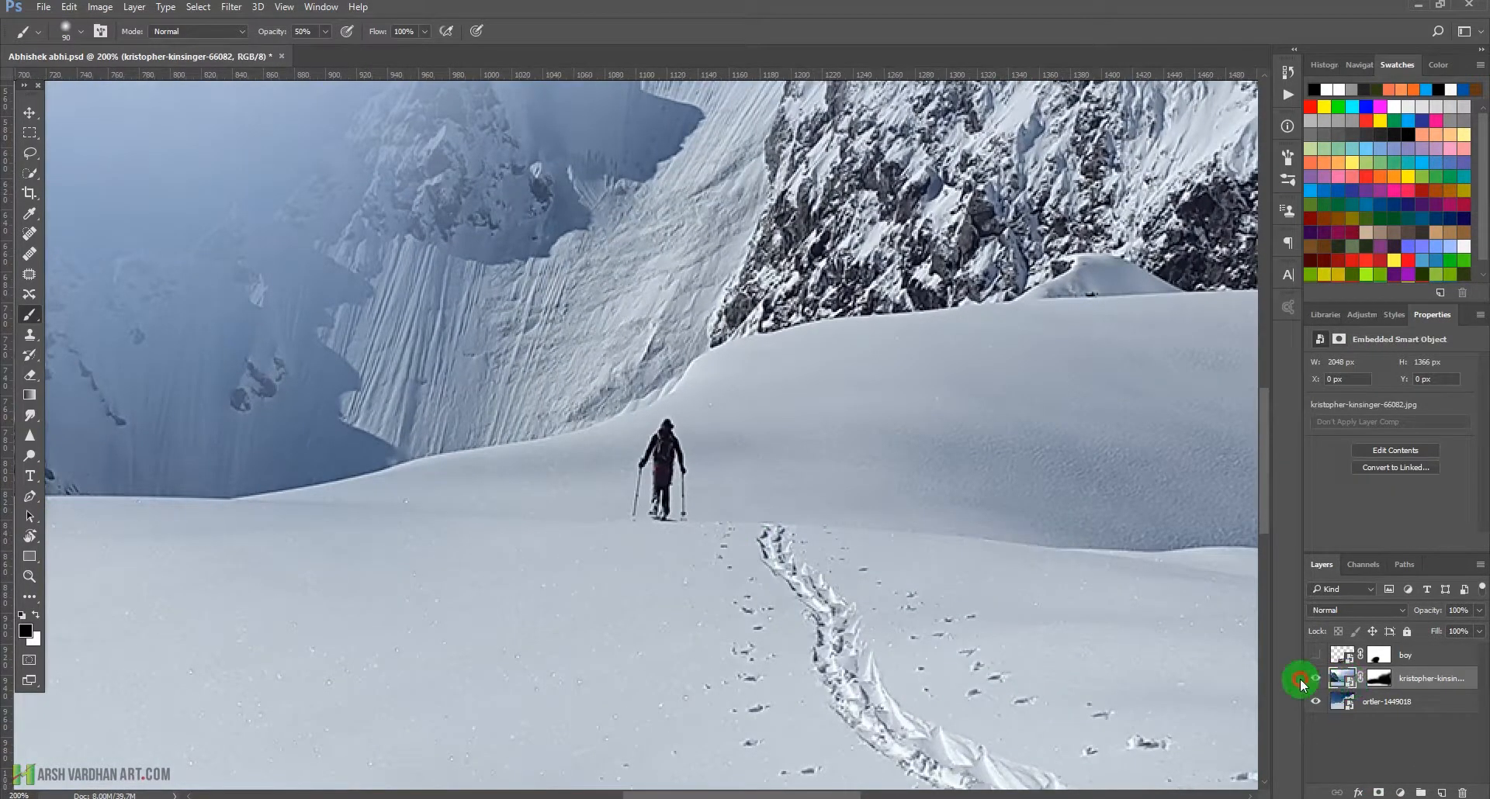
{"action": "left_click", "coordinate": [1312, 680]}
{"action": "left_click", "coordinate": [1311, 680]}
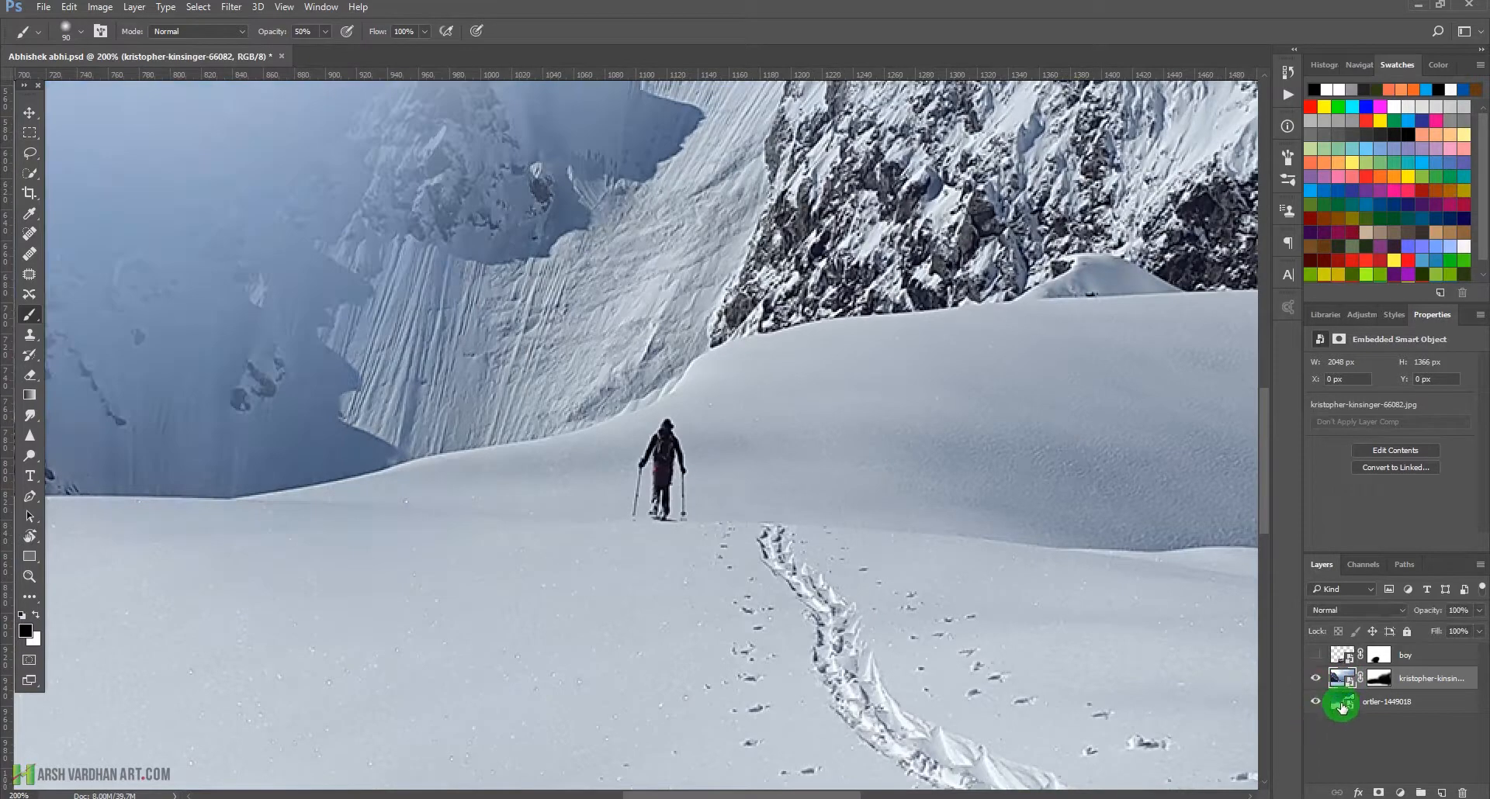
{"action": "left_click", "coordinate": [1319, 703]}
{"action": "left_click", "coordinate": [1312, 703]}
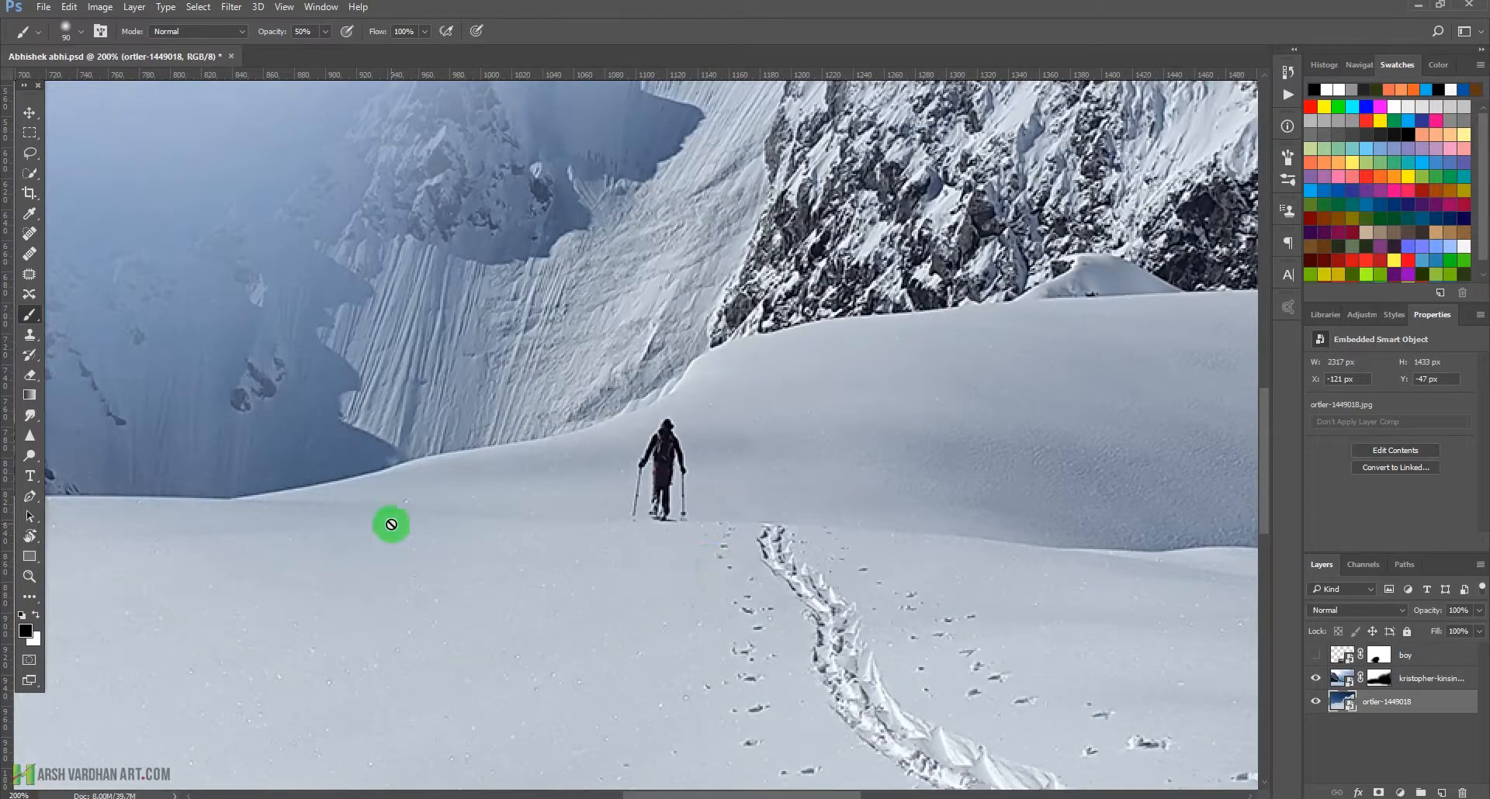
Rasterize the ortler-1449018 smart object so the Spot Healing Brush can be used on it
{"action": "left_click", "coordinate": [30, 256]}
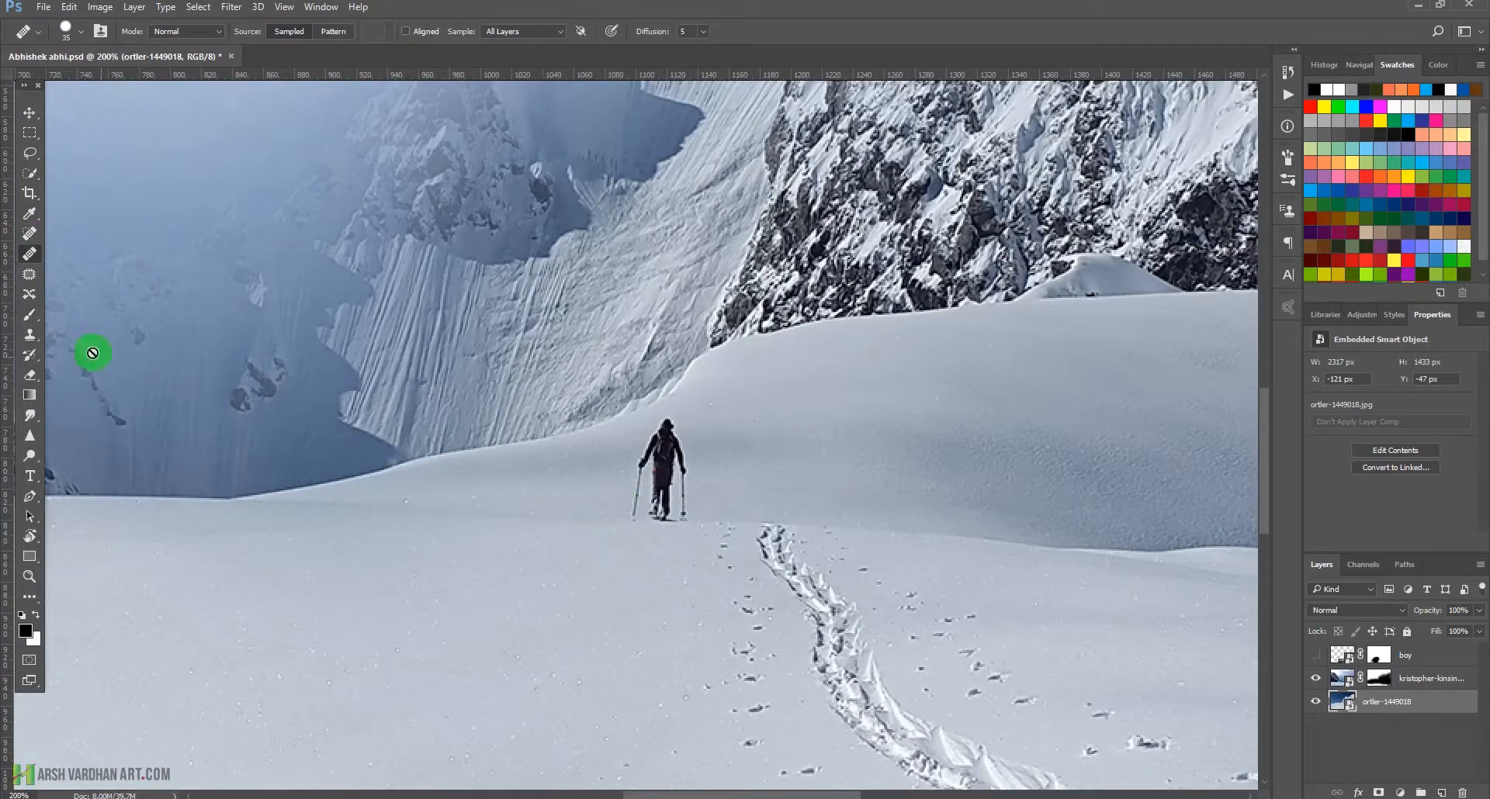
{"action": "left_click", "coordinate": [28, 237]}
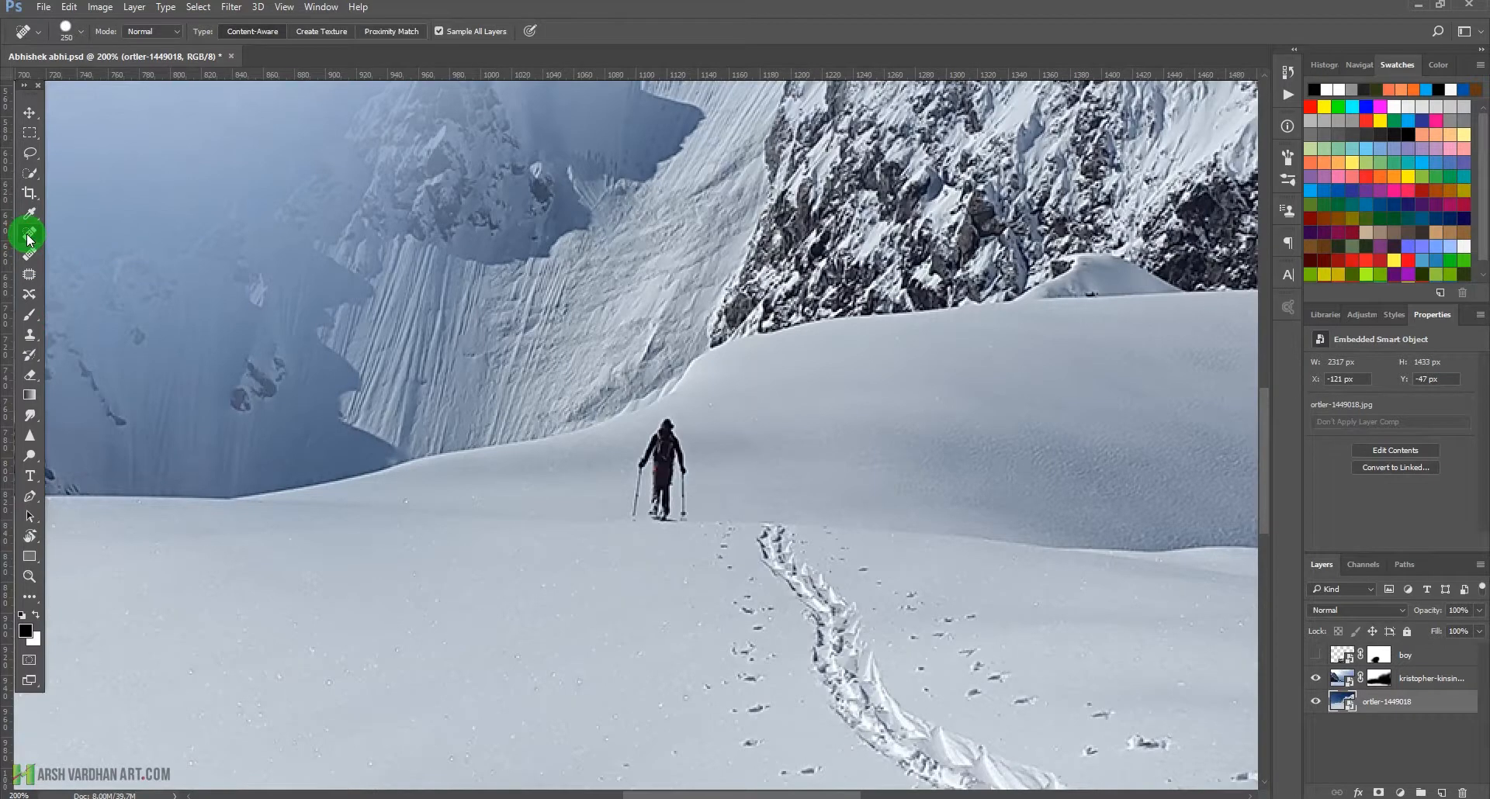
{"action": "left_click", "coordinate": [650, 449]}
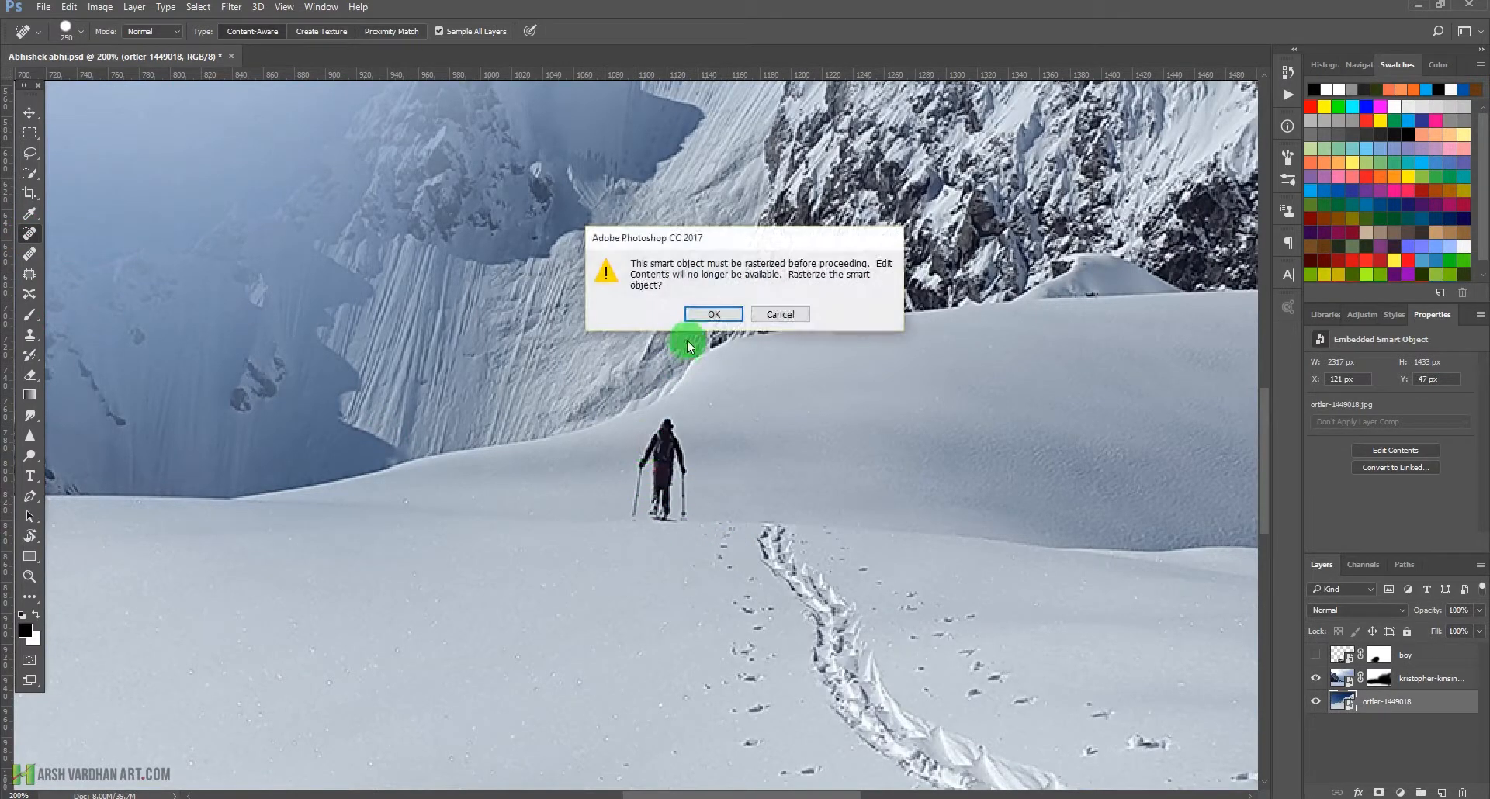
{"action": "left_click", "coordinate": [735, 319]}
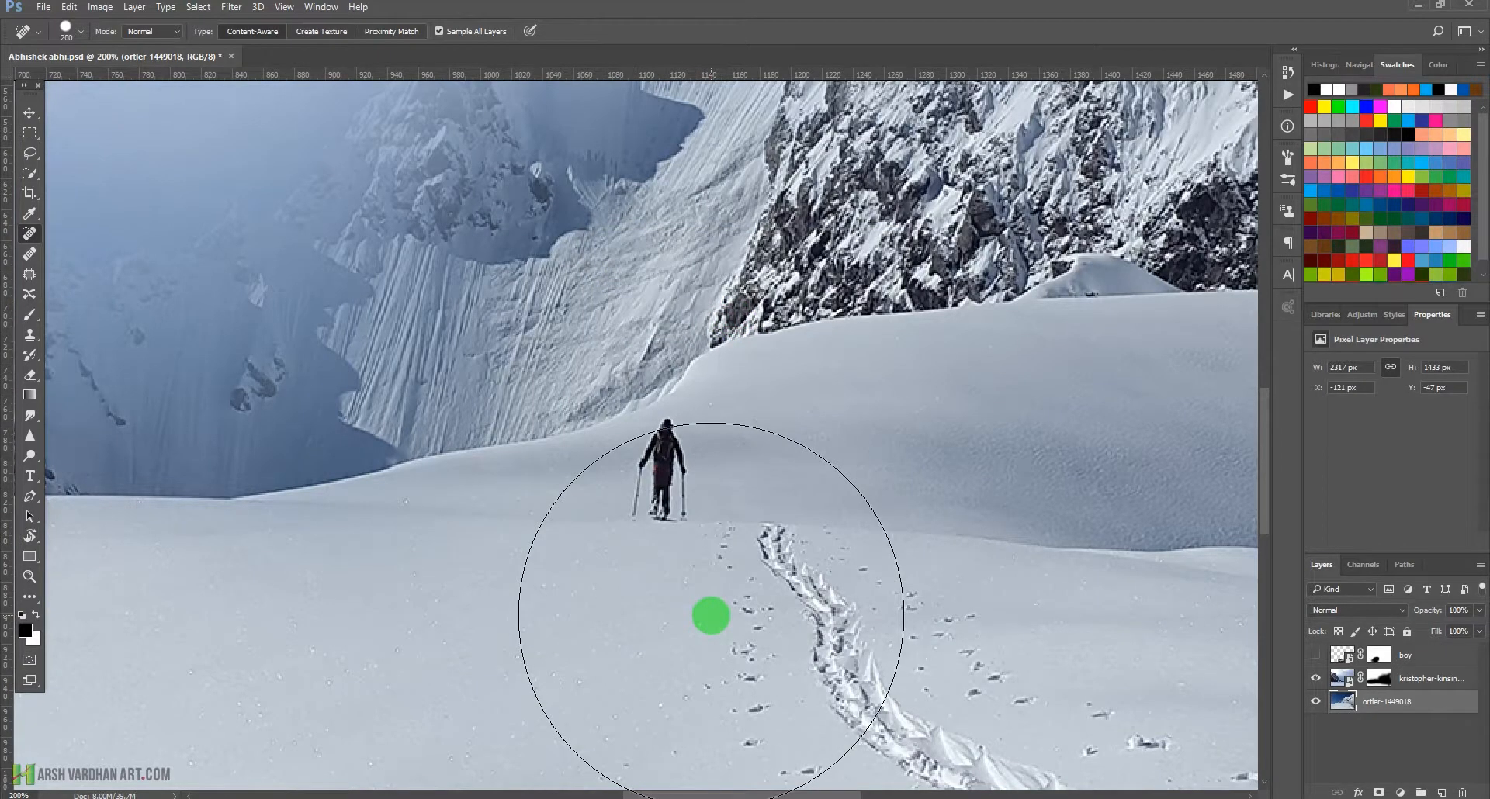
Remove the hiker above the footprints with a content-aware Spot Healing Brush reduced to about 40 px
{"action": "key", "text": "bracketleft"}
{"action": "key", "text": "bracketleft"}
{"action": "key", "text": "bracketleft"}
{"action": "key", "text": "bracketleft"}
{"action": "key", "text": "bracketleft"}
{"action": "key", "text": "bracketleft"}
{"action": "key", "text": "bracketleft"}
{"action": "key", "text": "bracketleft"}
{"action": "key", "text": "bracketleft"}
{"action": "key", "text": "bracketleft"}
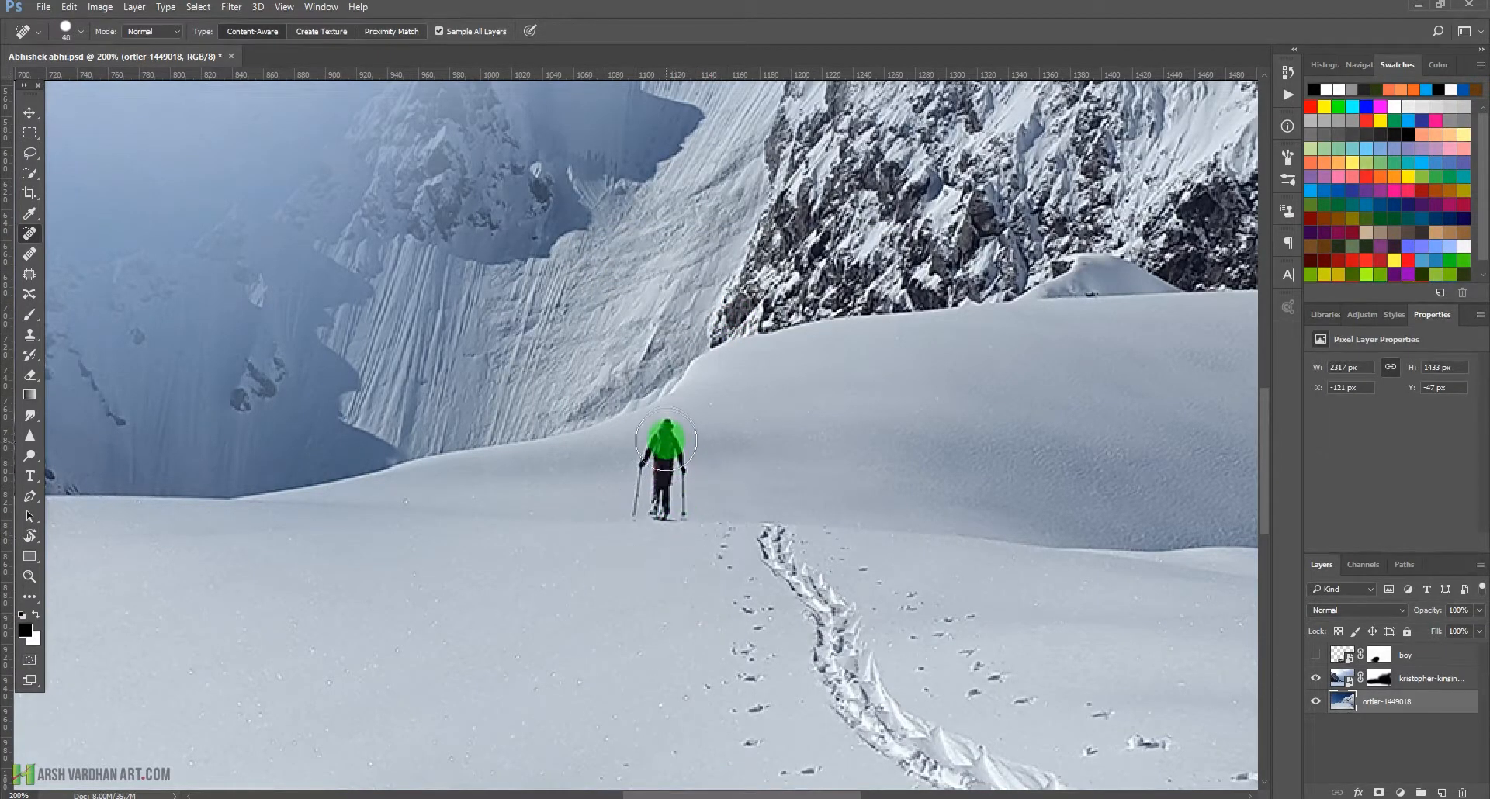
{"action": "mouse_move", "coordinate": [664, 439]}
{"action": "left_mouse_down"}
{"action": "mouse_move", "coordinate": [683, 510]}
{"action": "mouse_move", "coordinate": [682, 443]}
{"action": "left_mouse_up"}
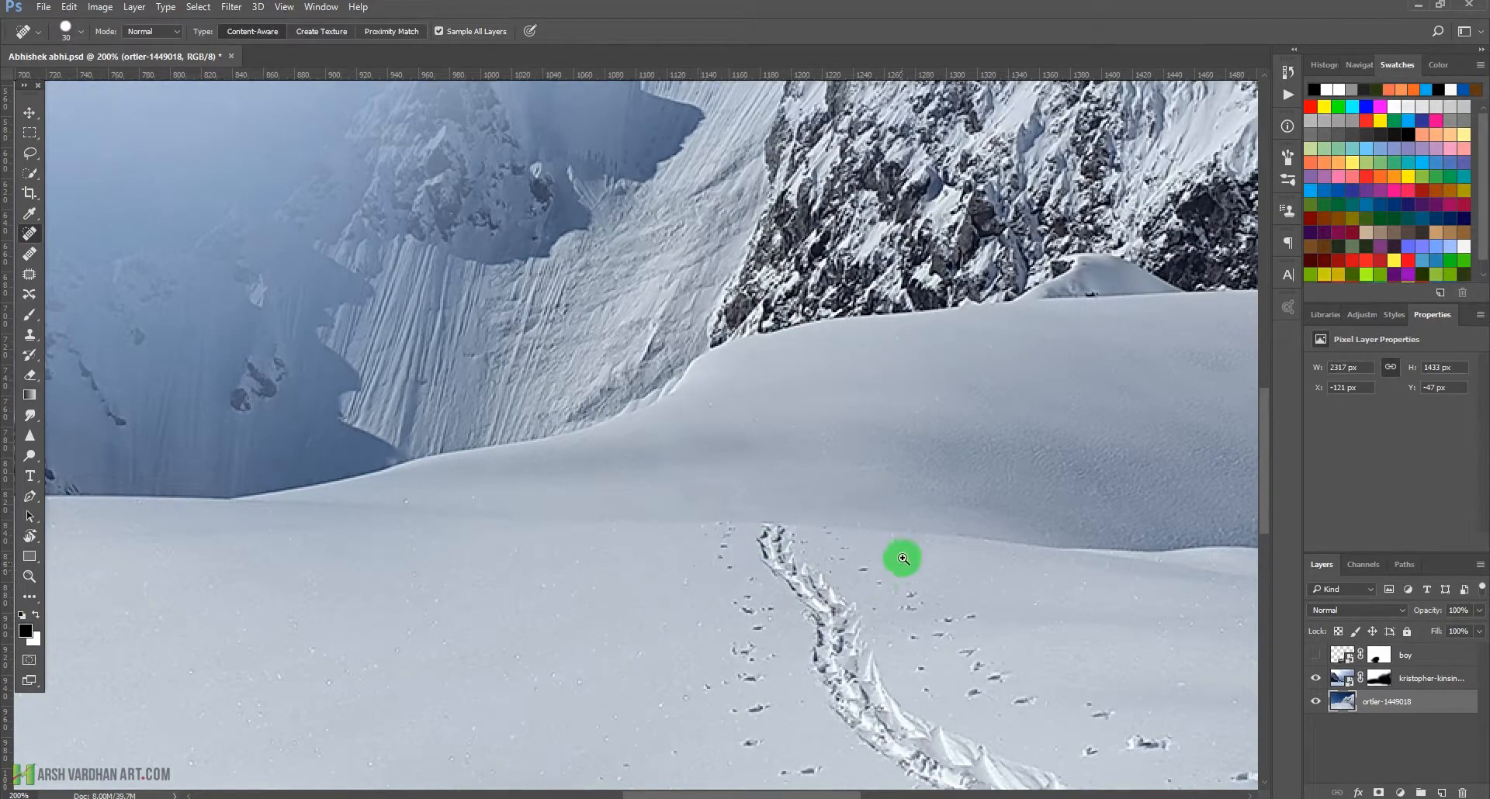
{"action": "left_click_drag", "start_coordinate": [902, 556], "coordinate": [672, 576]}
{"action": "left_click_drag", "start_coordinate": [869, 581], "coordinate": [721, 575]}
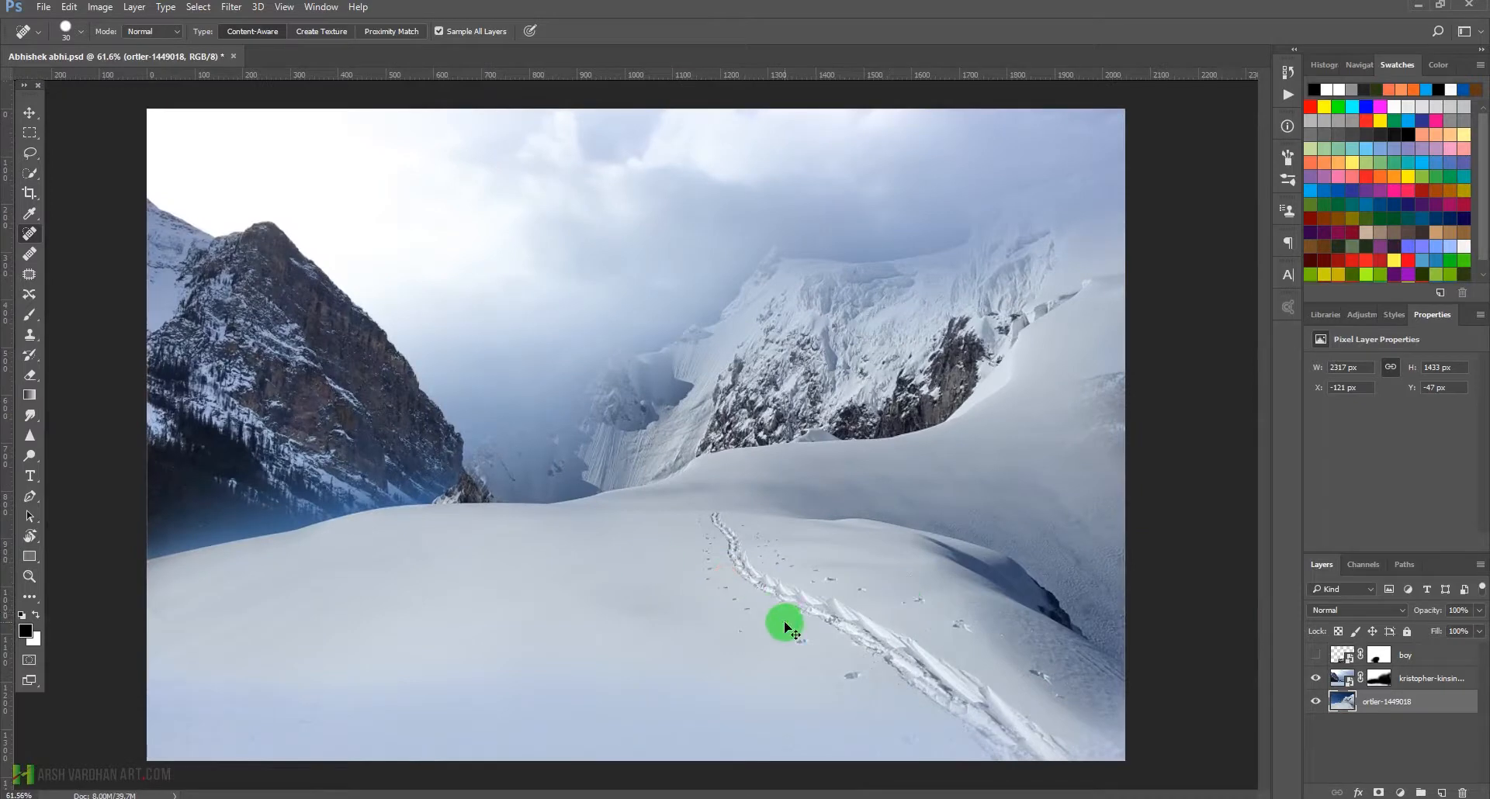
Show the boy layer above the snowy landscape and make it the active layer
{"action": "left_click", "coordinate": [1349, 688]}
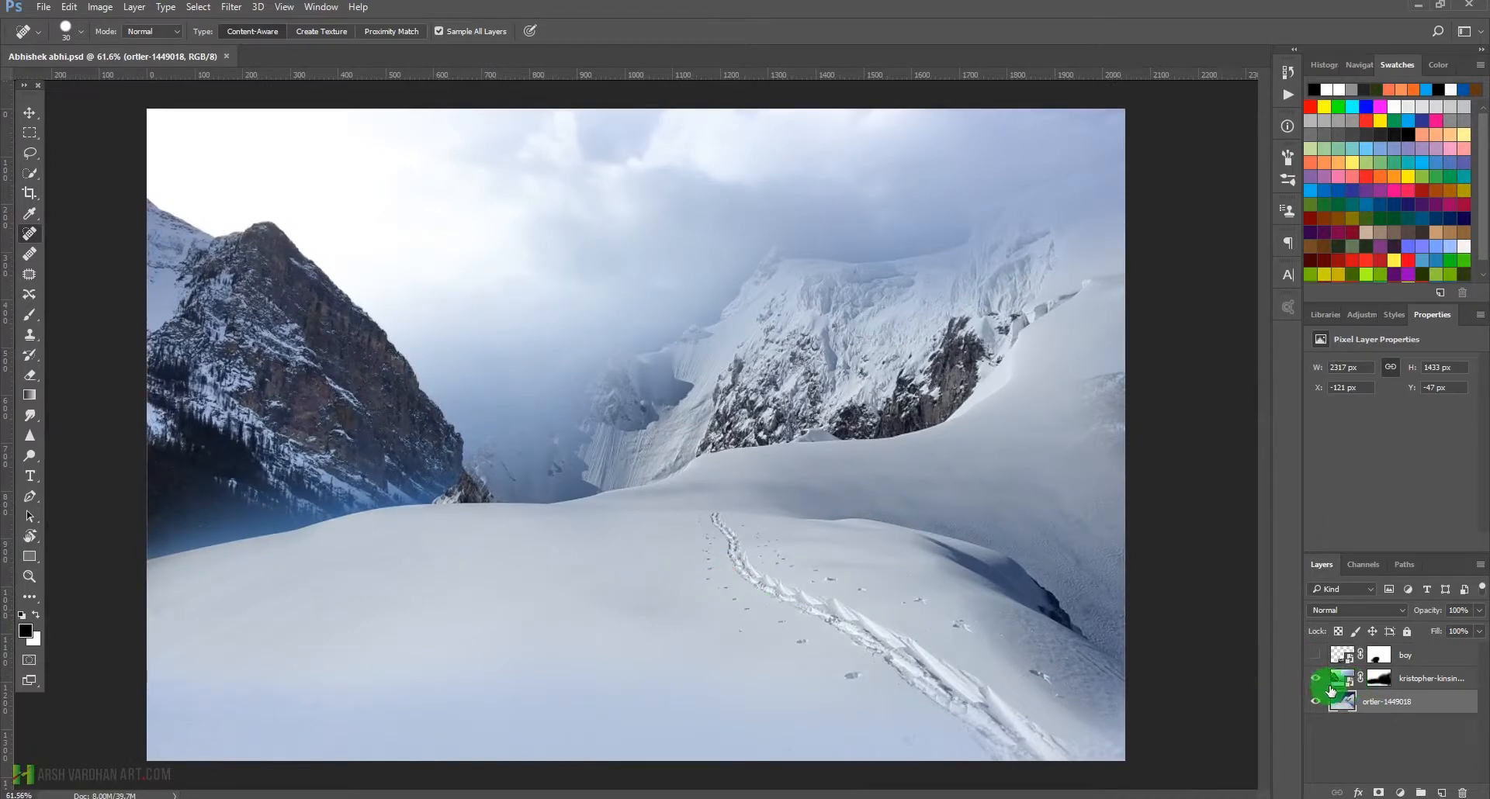
{"action": "left_click", "coordinate": [1315, 654]}
{"action": "left_click", "coordinate": [1336, 656]}
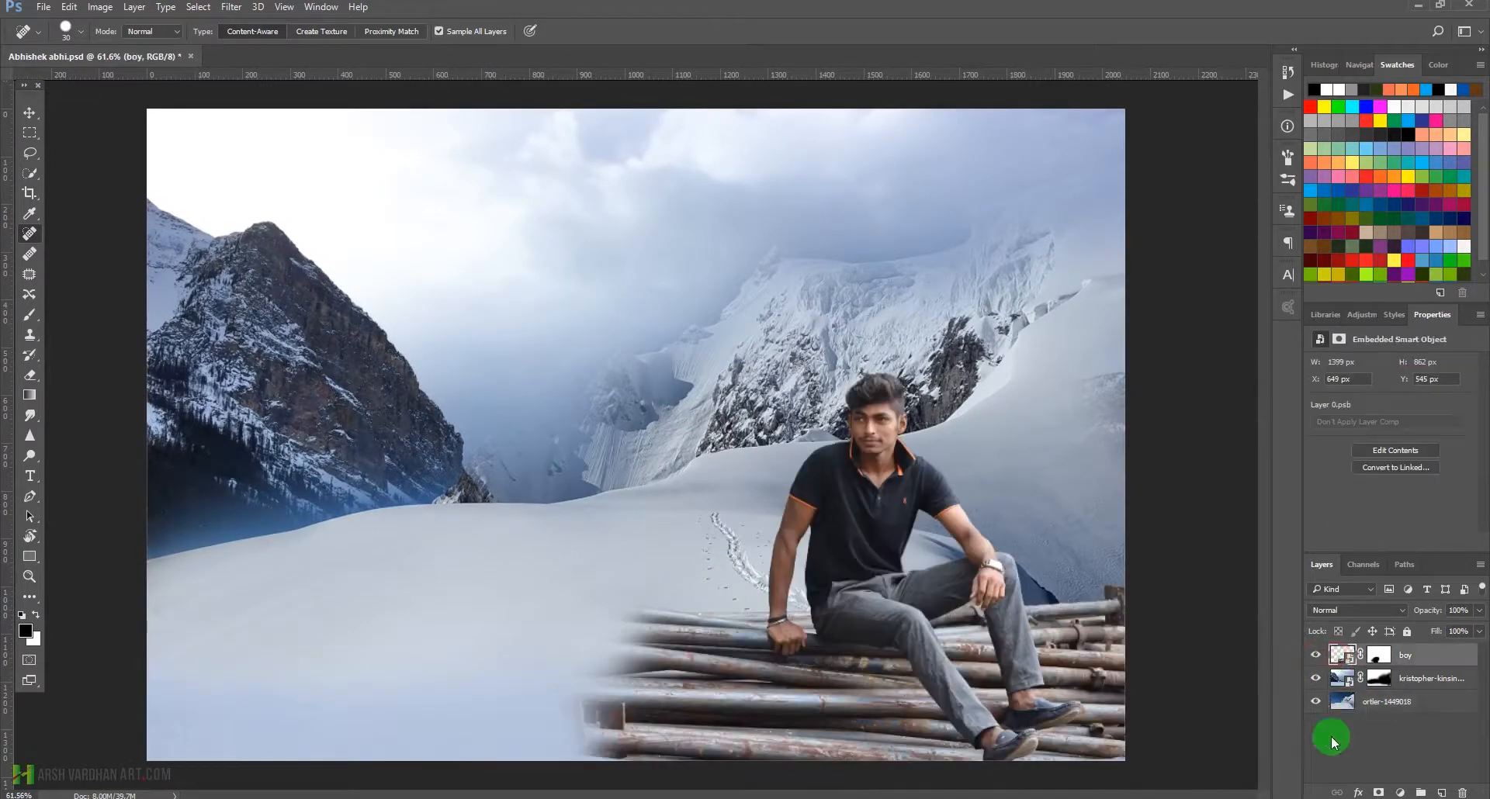
Temporarily disable the boy layer's mask to view the full pipe stack, and re-enable it
{"action": "left_click", "coordinate": [1381, 656]}
{"action": "left_click", "coordinate": [1377, 657], "text": "shift"}
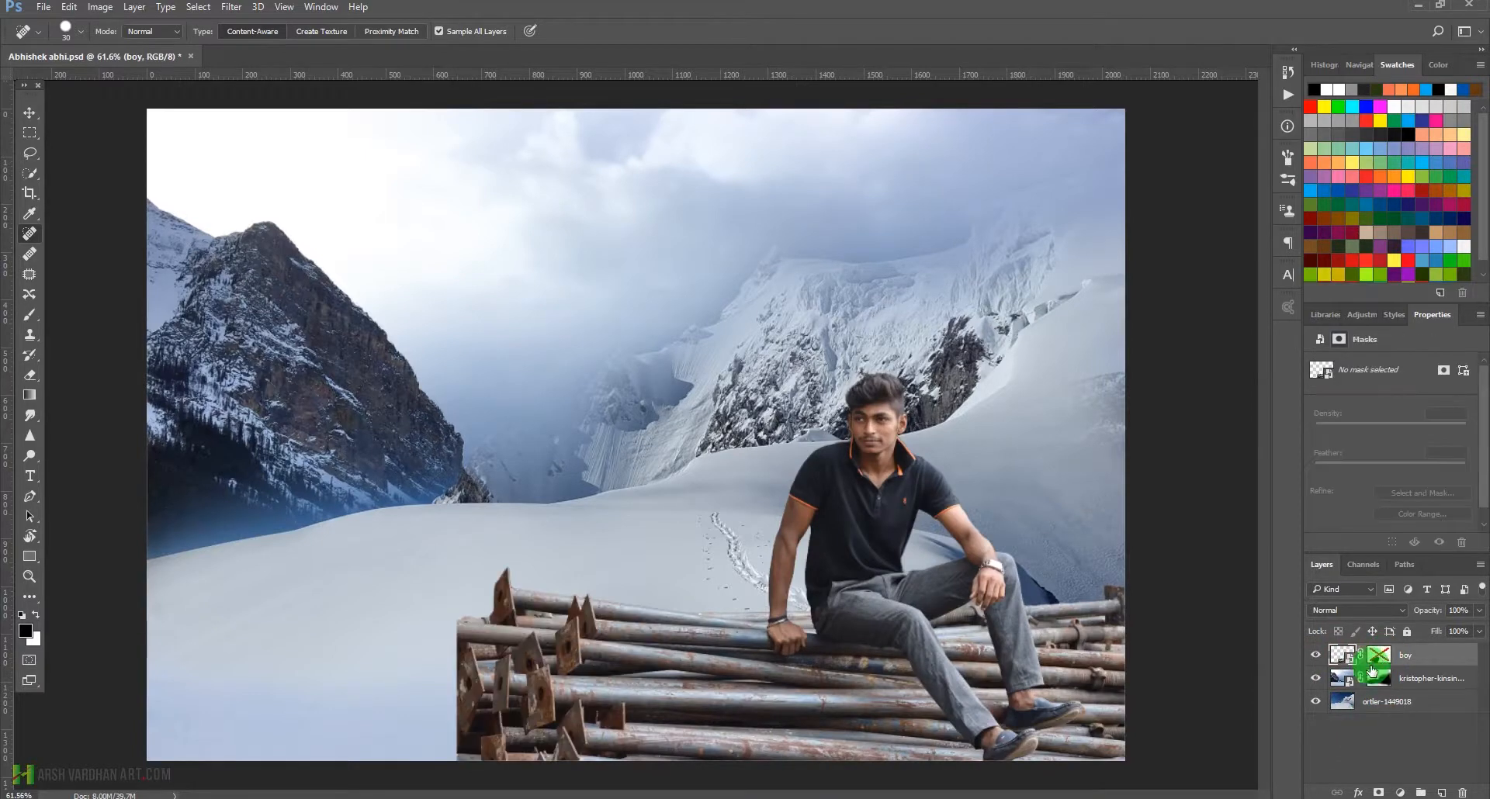
{"action": "left_click", "coordinate": [1317, 687]}
{"action": "left_click", "coordinate": [1380, 658], "text": "shift"}
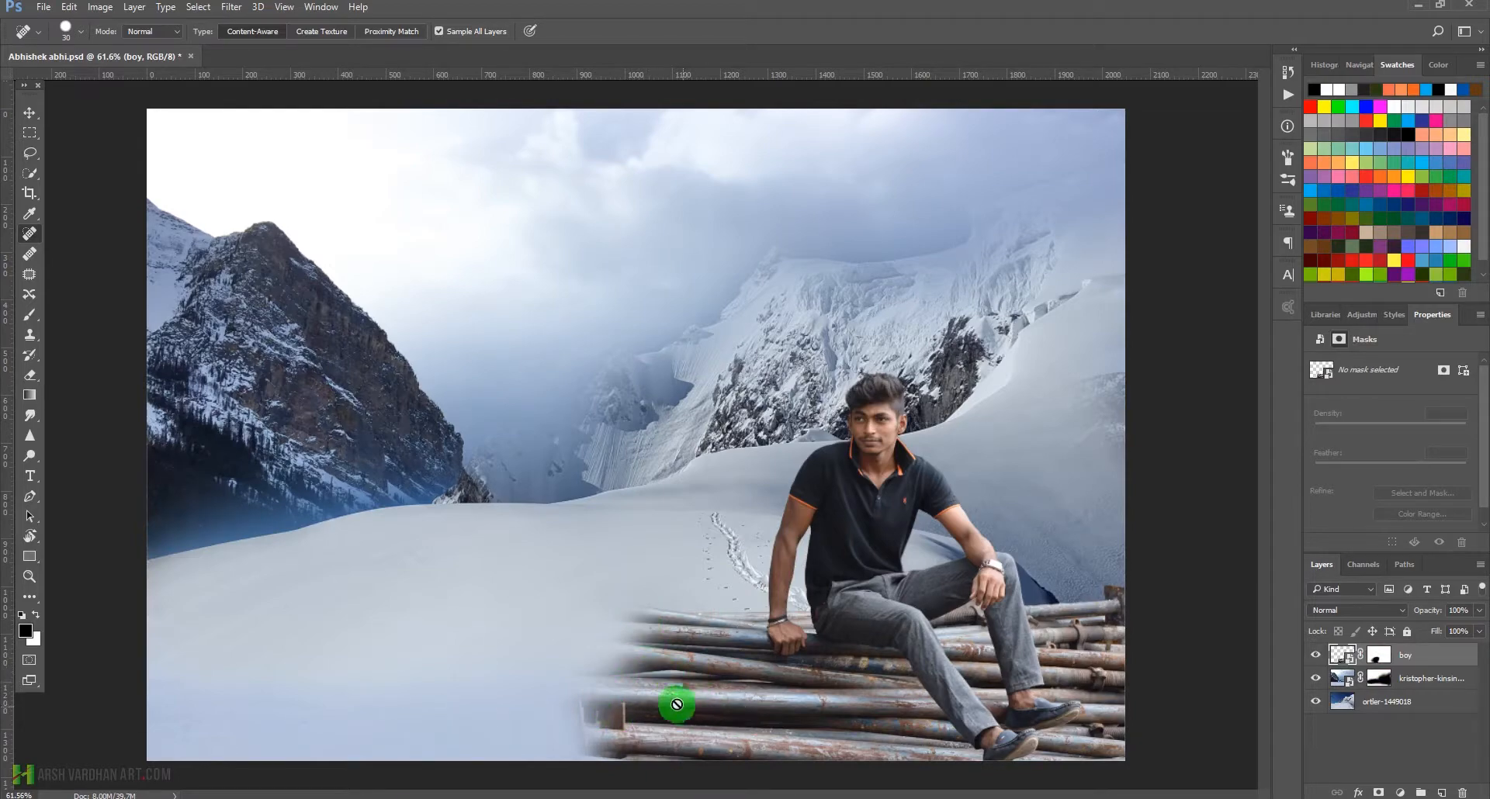
Paint black on the boy layer's mask with a 150 px brush at 50% opacity to fade the left pipe ends into the snow
{"action": "left_click_drag", "start_coordinate": [622, 669], "coordinate": [654, 694]}
{"action": "left_click_drag", "start_coordinate": [655, 694], "coordinate": [671, 587]}
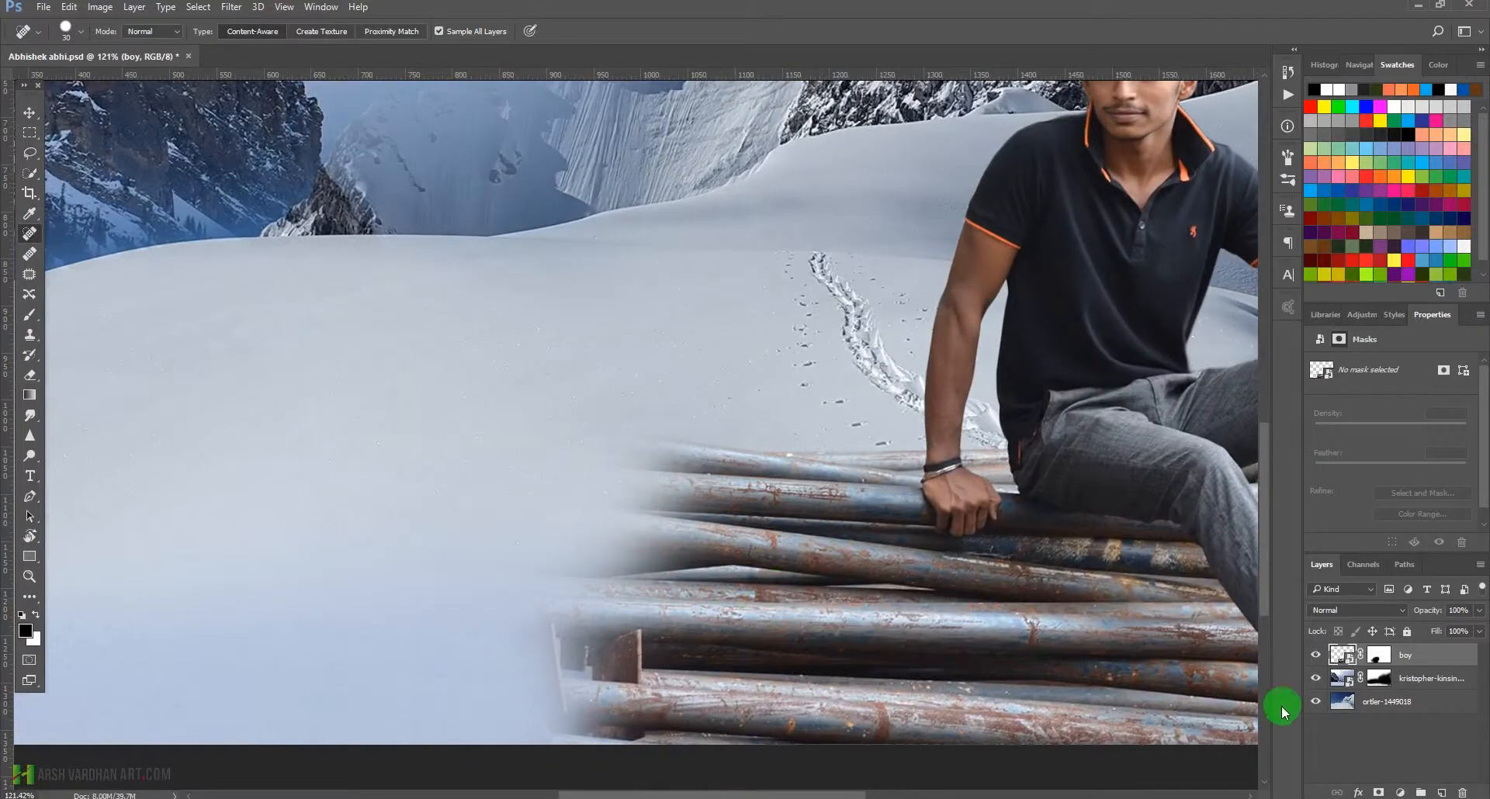
{"action": "left_click", "coordinate": [1373, 667]}
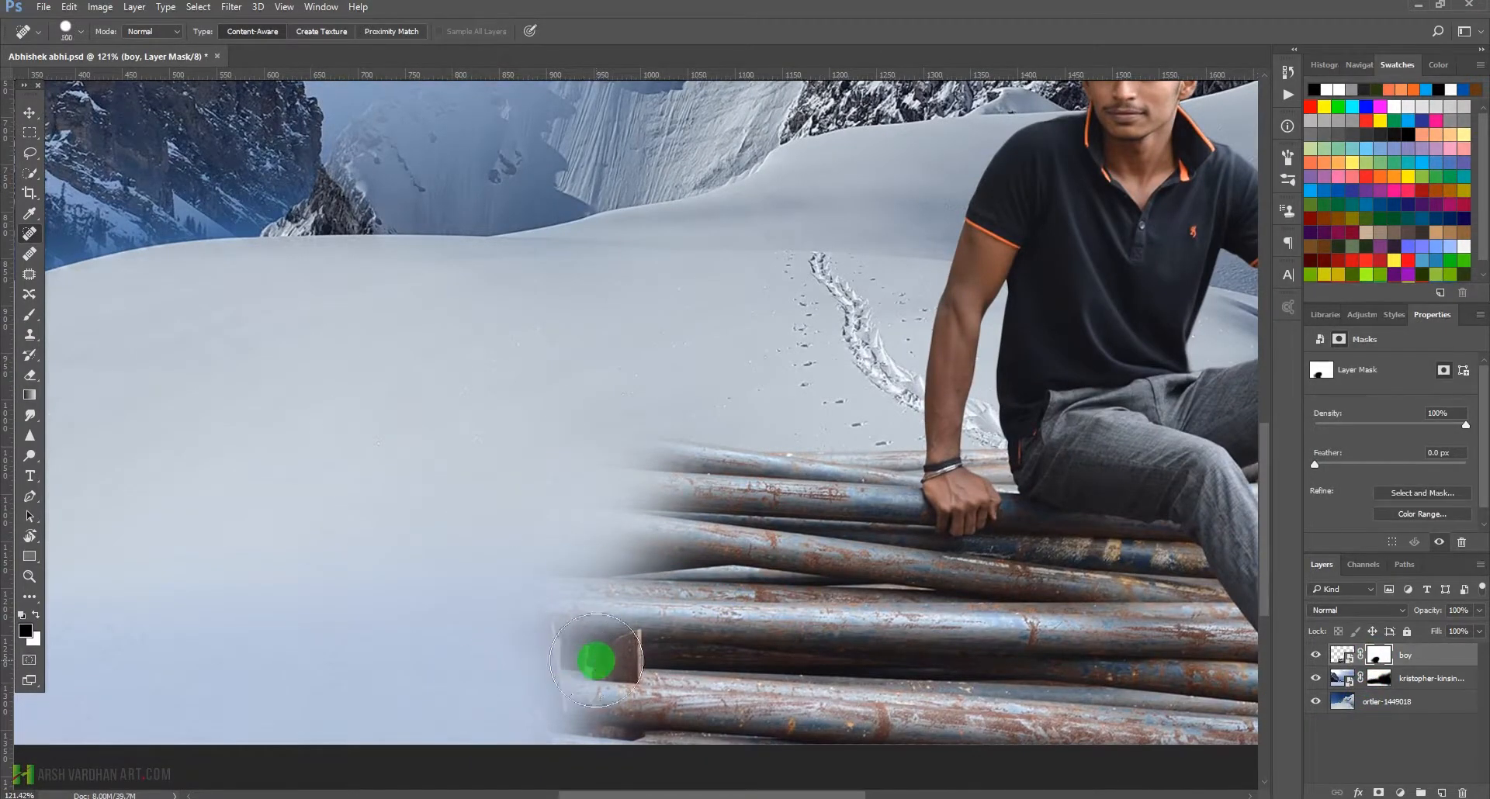
{"action": "key", "text": "bracketright"}
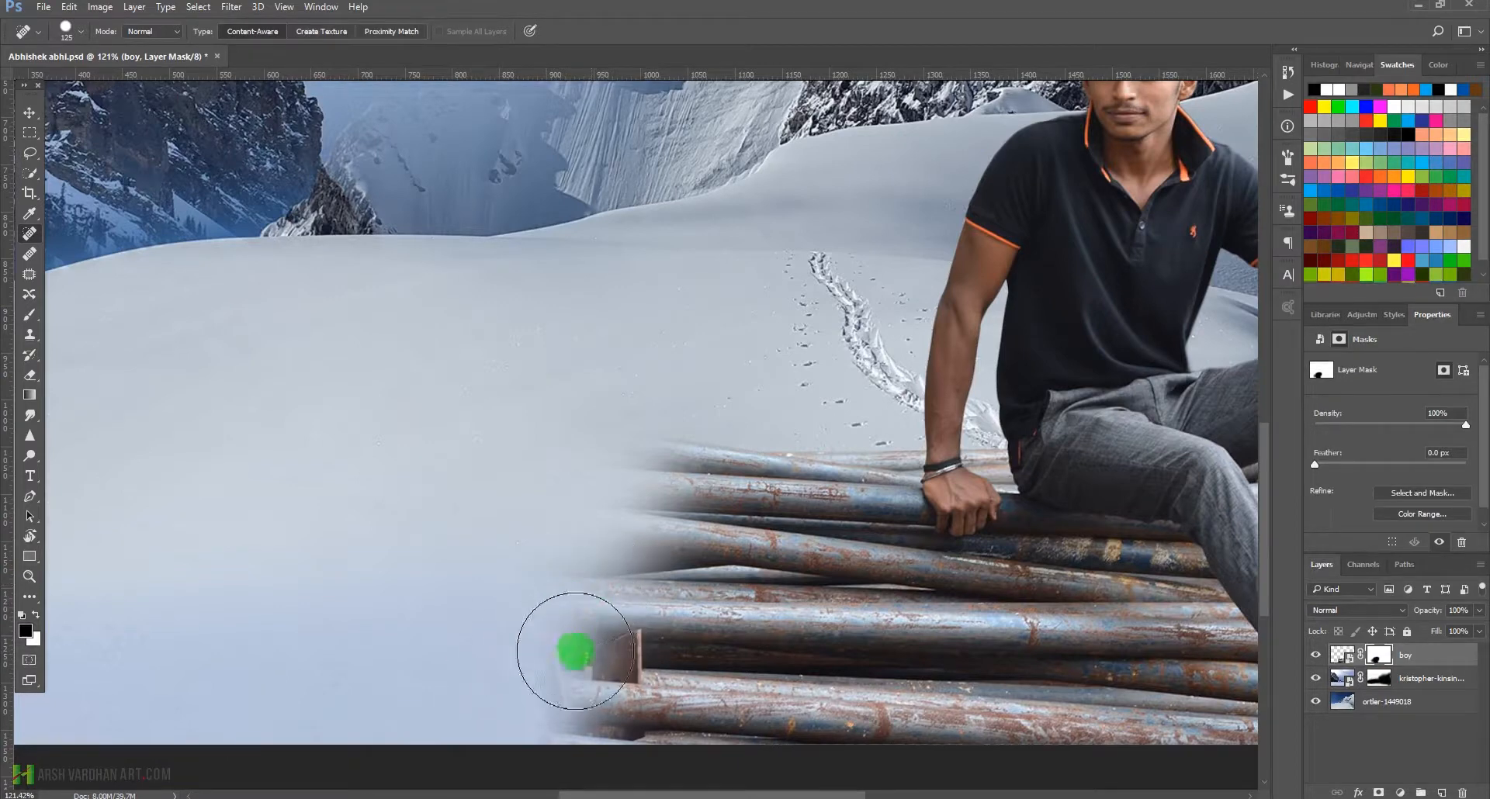
{"action": "key", "text": "b"}
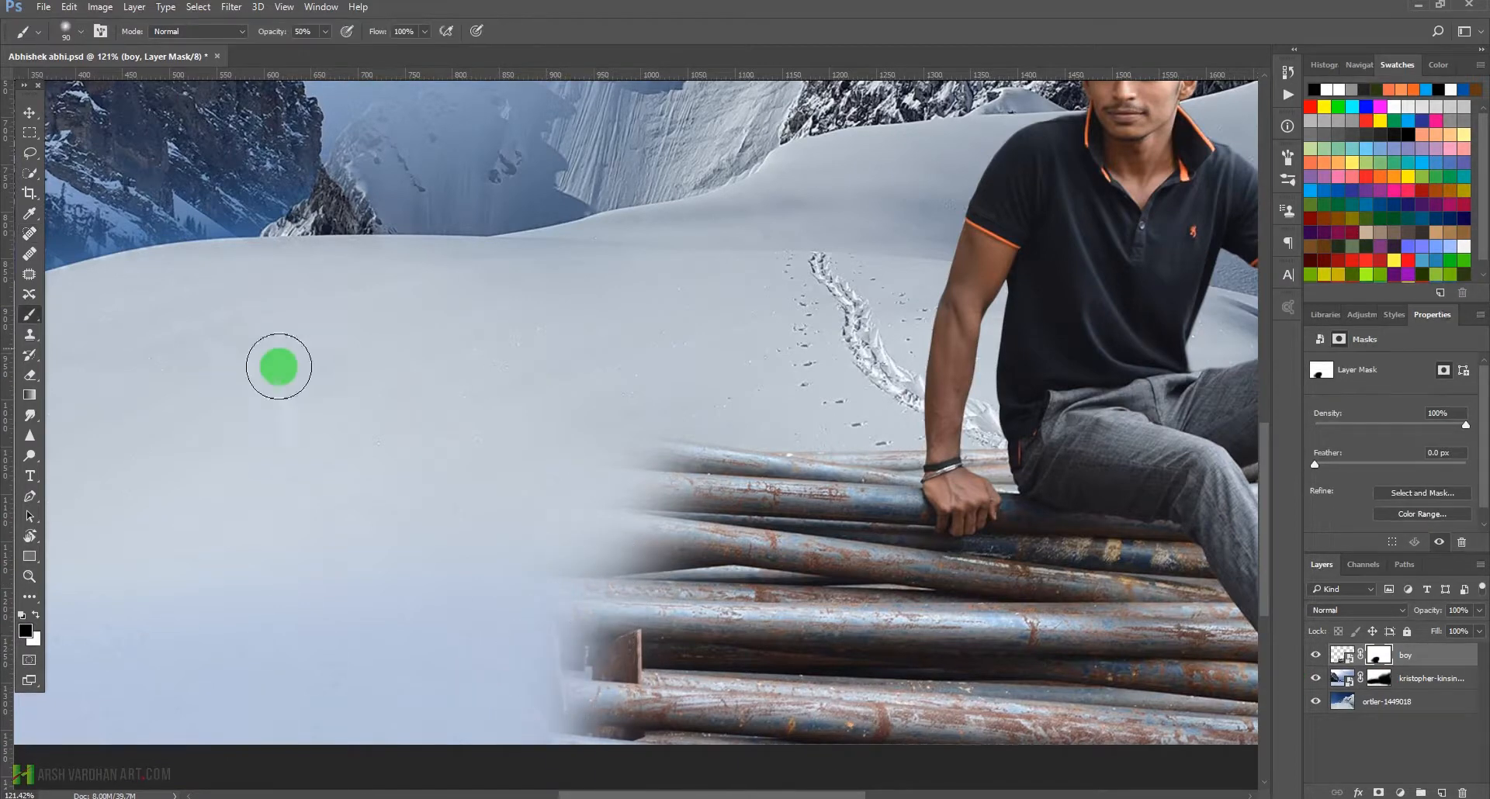
{"action": "key", "text": "bracketright"}
{"action": "key", "text": "bracketright"}
{"action": "key", "text": "bracketright"}
{"action": "left_click_drag", "start_coordinate": [565, 624], "coordinate": [482, 663]}
{"action": "mouse_move", "coordinate": [546, 696]}
{"action": "left_mouse_down"}
{"action": "mouse_move", "coordinate": [613, 699]}
{"action": "mouse_move", "coordinate": [558, 711]}
{"action": "mouse_move", "coordinate": [458, 669]}
{"action": "mouse_move", "coordinate": [698, 499]}
{"action": "mouse_move", "coordinate": [641, 450]}
{"action": "mouse_move", "coordinate": [662, 493]}
{"action": "mouse_move", "coordinate": [585, 689]}
{"action": "mouse_move", "coordinate": [616, 649]}
{"action": "mouse_move", "coordinate": [749, 720]}
{"action": "mouse_move", "coordinate": [556, 679]}
{"action": "mouse_move", "coordinate": [789, 495]}
{"action": "mouse_move", "coordinate": [692, 436]}
{"action": "mouse_move", "coordinate": [629, 613]}
{"action": "mouse_move", "coordinate": [616, 732]}
{"action": "mouse_move", "coordinate": [686, 732]}
{"action": "left_mouse_up"}
{"action": "left_click_drag", "start_coordinate": [764, 474], "coordinate": [731, 530]}
{"action": "mouse_move", "coordinate": [1131, 633]}
{"action": "left_mouse_down"}
{"action": "mouse_move", "coordinate": [1078, 586]}
{"action": "mouse_move", "coordinate": [1124, 614]}
{"action": "mouse_move", "coordinate": [1066, 592]}
{"action": "mouse_move", "coordinate": [1120, 627]}
{"action": "mouse_move", "coordinate": [1061, 595]}
{"action": "mouse_move", "coordinate": [1120, 626]}
{"action": "mouse_move", "coordinate": [1062, 599]}
{"action": "mouse_move", "coordinate": [1102, 601]}
{"action": "mouse_move", "coordinate": [1082, 613]}
{"action": "mouse_move", "coordinate": [1136, 622]}
{"action": "mouse_move", "coordinate": [1051, 612]}
{"action": "mouse_move", "coordinate": [1159, 615]}
{"action": "mouse_move", "coordinate": [1086, 606]}
{"action": "left_mouse_up"}
Paint black on the boy layer's mask at 20% brush opacity over the lowest pipes beside his feet to soften them into the snow
{"action": "key", "text": "x"}
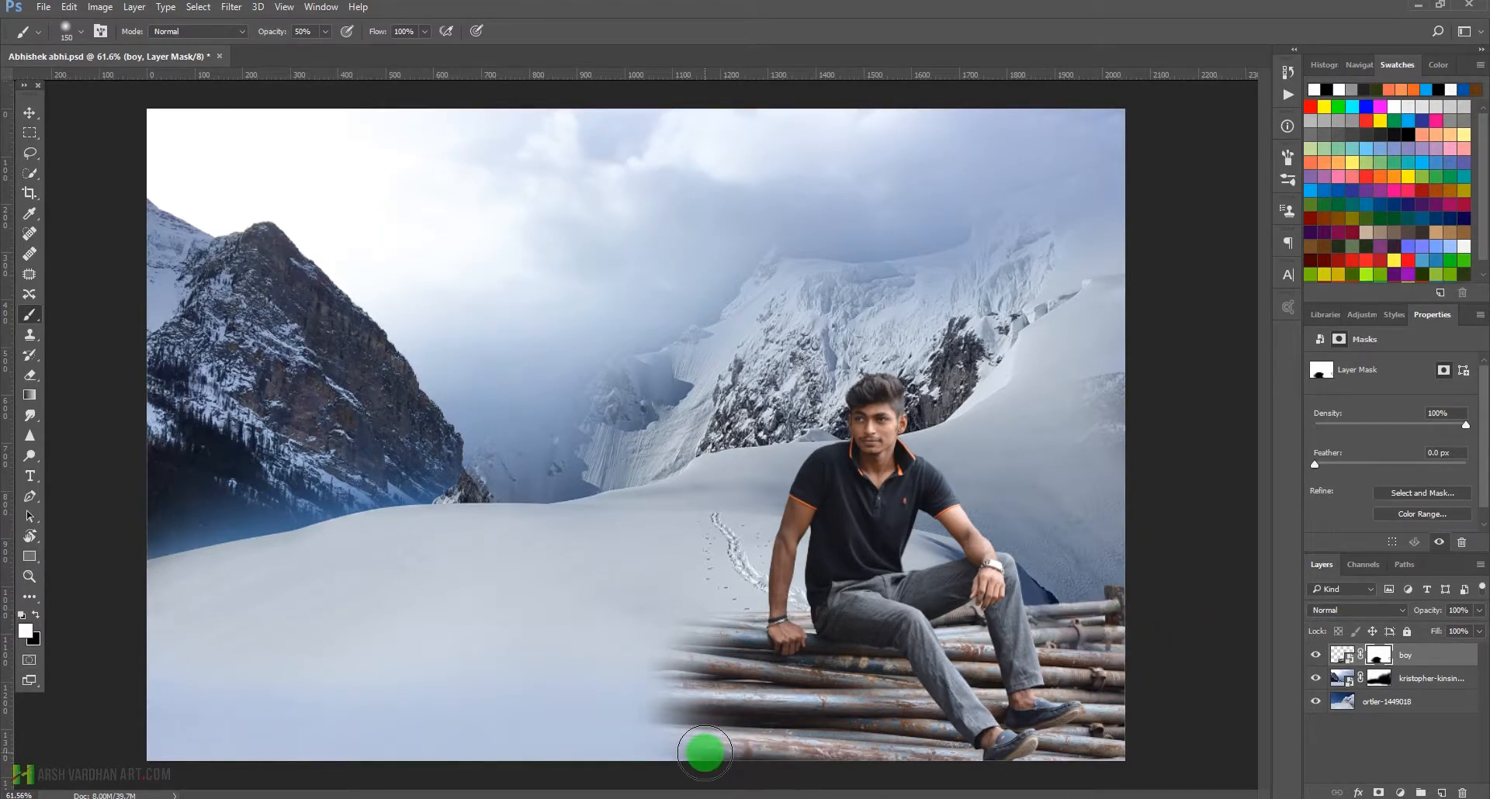
{"action": "key", "text": "x"}
{"action": "mouse_move", "coordinate": [705, 753]}
{"action": "left_mouse_down"}
{"action": "mouse_move", "coordinate": [887, 768]}
{"action": "mouse_move", "coordinate": [687, 748]}
{"action": "mouse_move", "coordinate": [916, 769]}
{"action": "mouse_move", "coordinate": [533, 725]}
{"action": "mouse_move", "coordinate": [726, 733]}
{"action": "mouse_move", "coordinate": [780, 707]}
{"action": "mouse_move", "coordinate": [868, 705]}
{"action": "mouse_move", "coordinate": [673, 682]}
{"action": "mouse_move", "coordinate": [814, 681]}
{"action": "mouse_move", "coordinate": [664, 685]}
{"action": "mouse_move", "coordinate": [938, 701]}
{"action": "mouse_move", "coordinate": [879, 713]}
{"action": "mouse_move", "coordinate": [925, 732]}
{"action": "mouse_move", "coordinate": [923, 766]}
{"action": "mouse_move", "coordinate": [1175, 766]}
{"action": "mouse_move", "coordinate": [1050, 770]}
{"action": "mouse_move", "coordinate": [1119, 762]}
{"action": "mouse_move", "coordinate": [1155, 732]}
{"action": "mouse_move", "coordinate": [1091, 688]}
{"action": "mouse_move", "coordinate": [1125, 660]}
{"action": "mouse_move", "coordinate": [1067, 635]}
{"action": "mouse_move", "coordinate": [1170, 609]}
{"action": "mouse_move", "coordinate": [1110, 598]}
{"action": "mouse_move", "coordinate": [1105, 634]}
{"action": "mouse_move", "coordinate": [1123, 641]}
{"action": "mouse_move", "coordinate": [1107, 725]}
{"action": "mouse_move", "coordinate": [829, 740]}
{"action": "mouse_move", "coordinate": [776, 714]}
{"action": "mouse_move", "coordinate": [851, 751]}
{"action": "mouse_move", "coordinate": [759, 742]}
{"action": "left_mouse_up"}
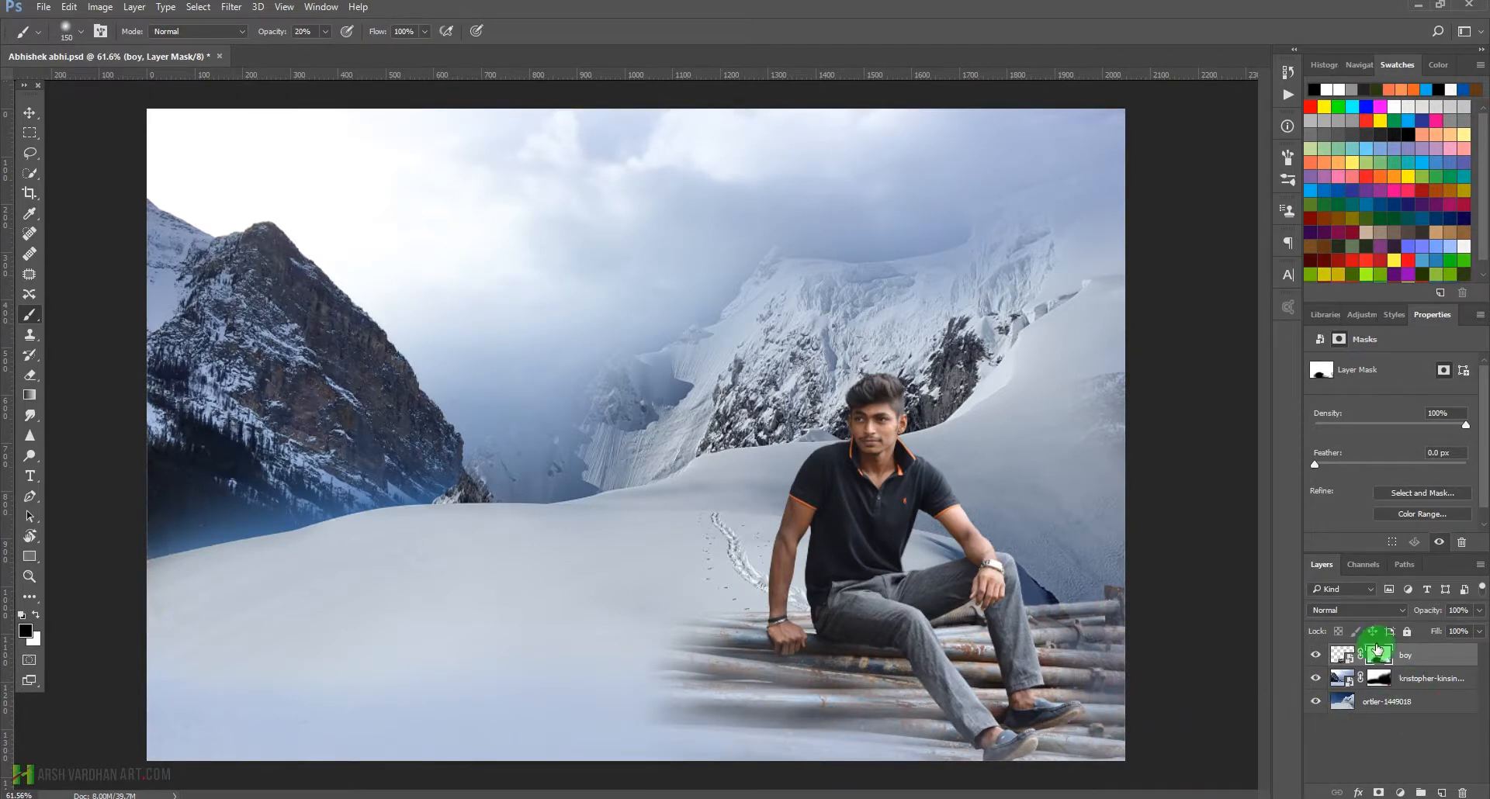
Flip the boy layer horizontally and move it to the left side of the scene, at about X -67 px, Y 524 px
{"action": "left_click", "coordinate": [1342, 657]}
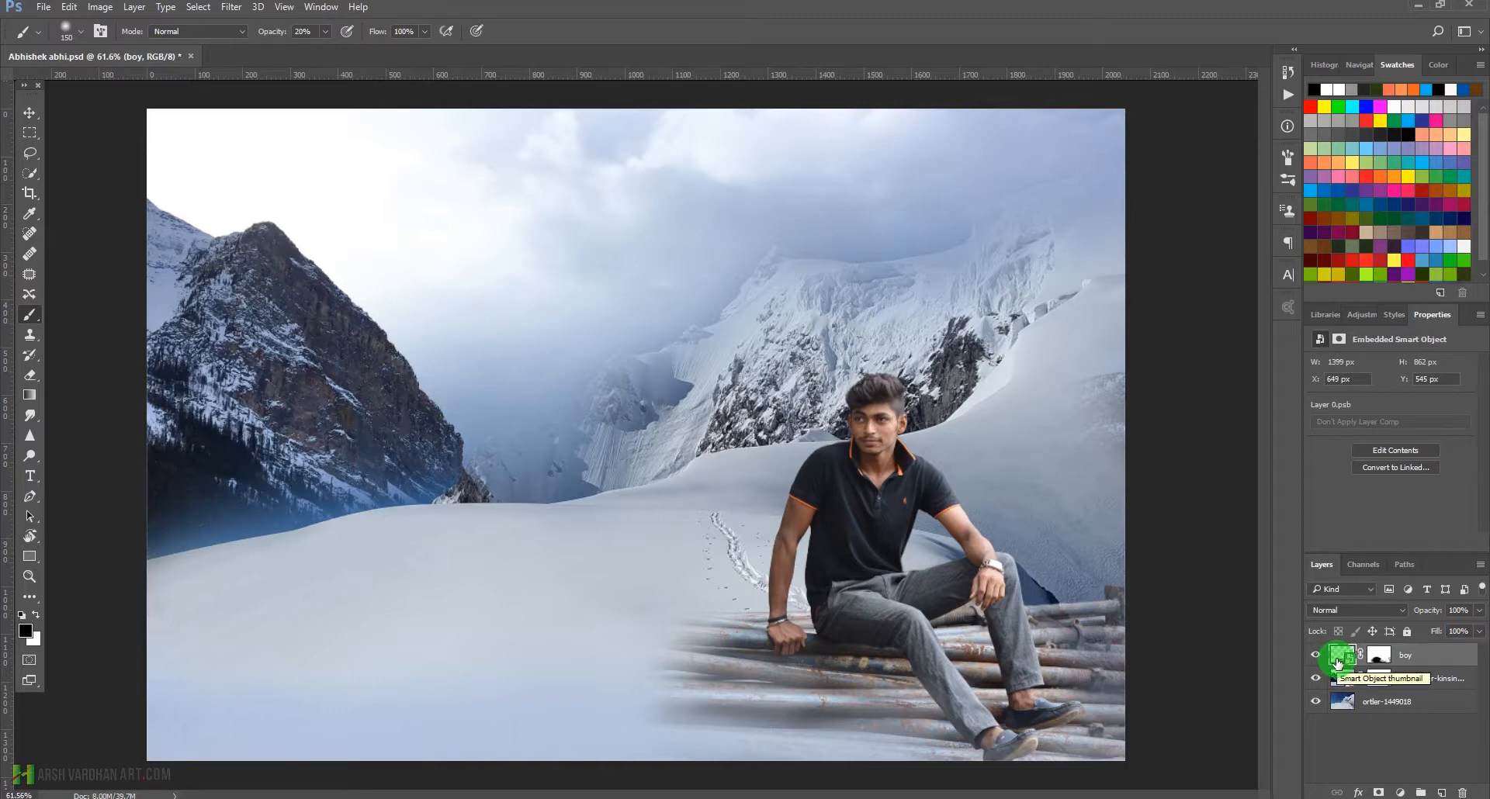
{"action": "key", "text": "ctrl+t"}
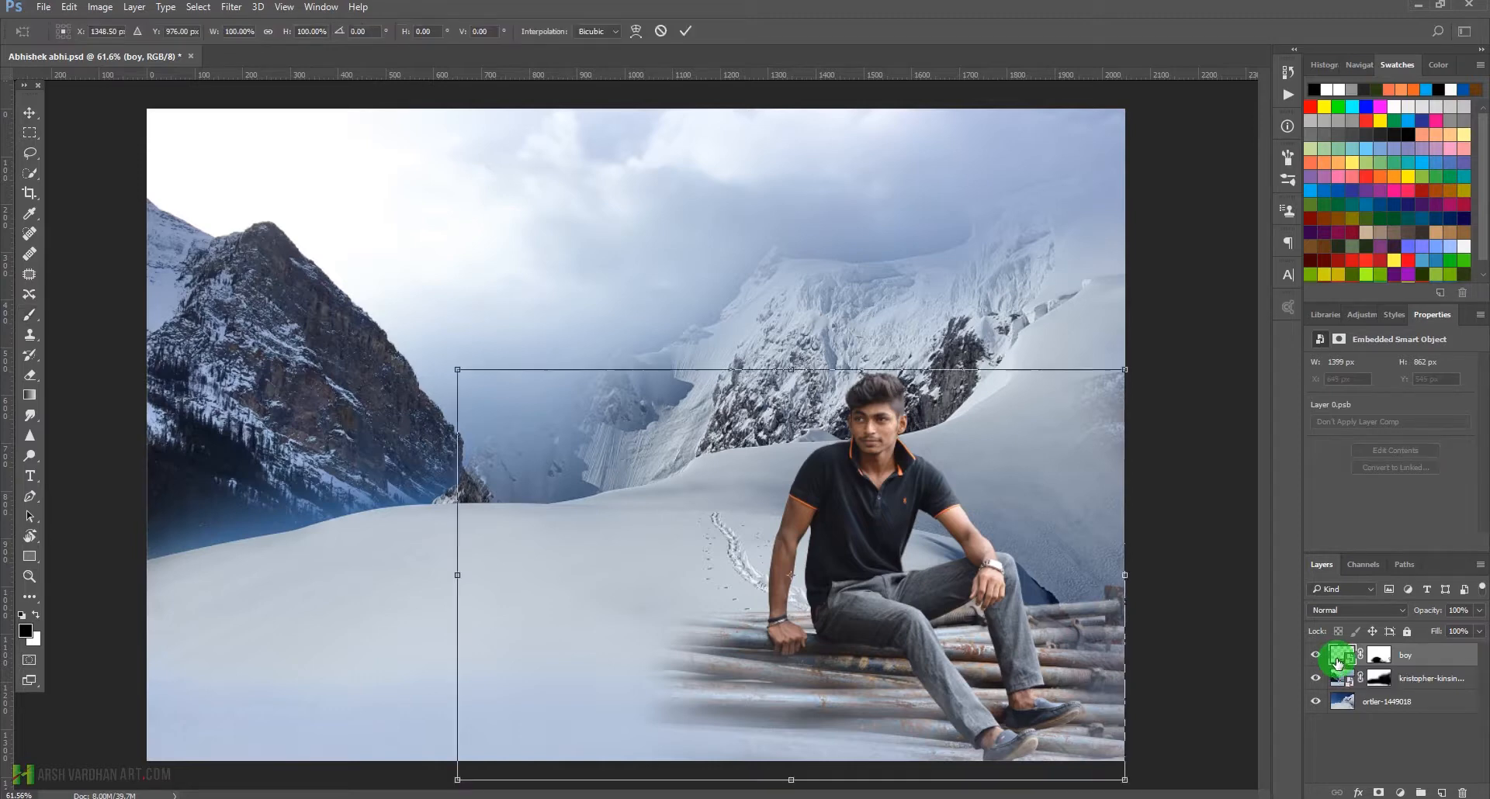
{"action": "right_click", "coordinate": [1027, 475]}
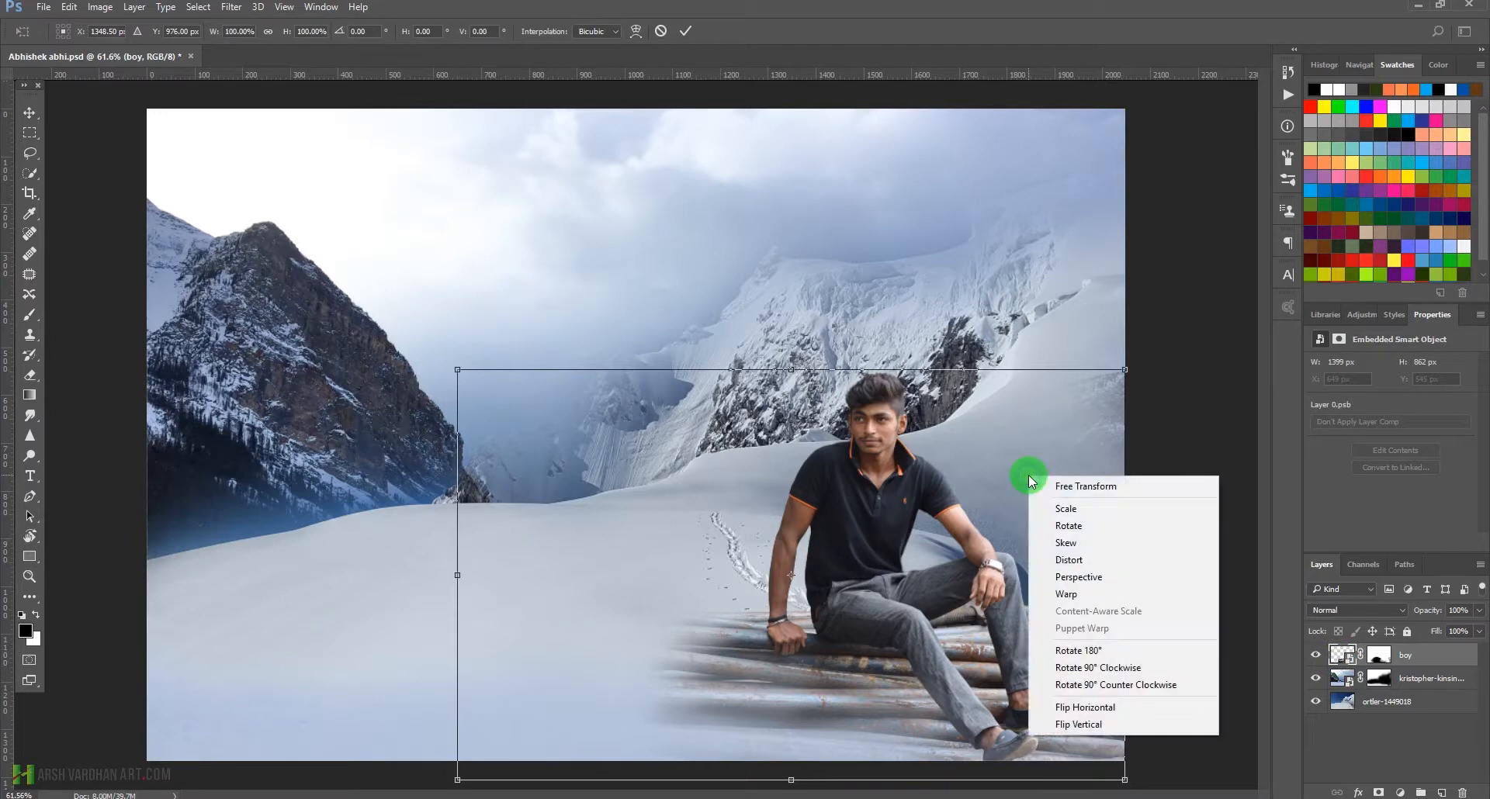
{"action": "left_click", "coordinate": [1110, 709]}
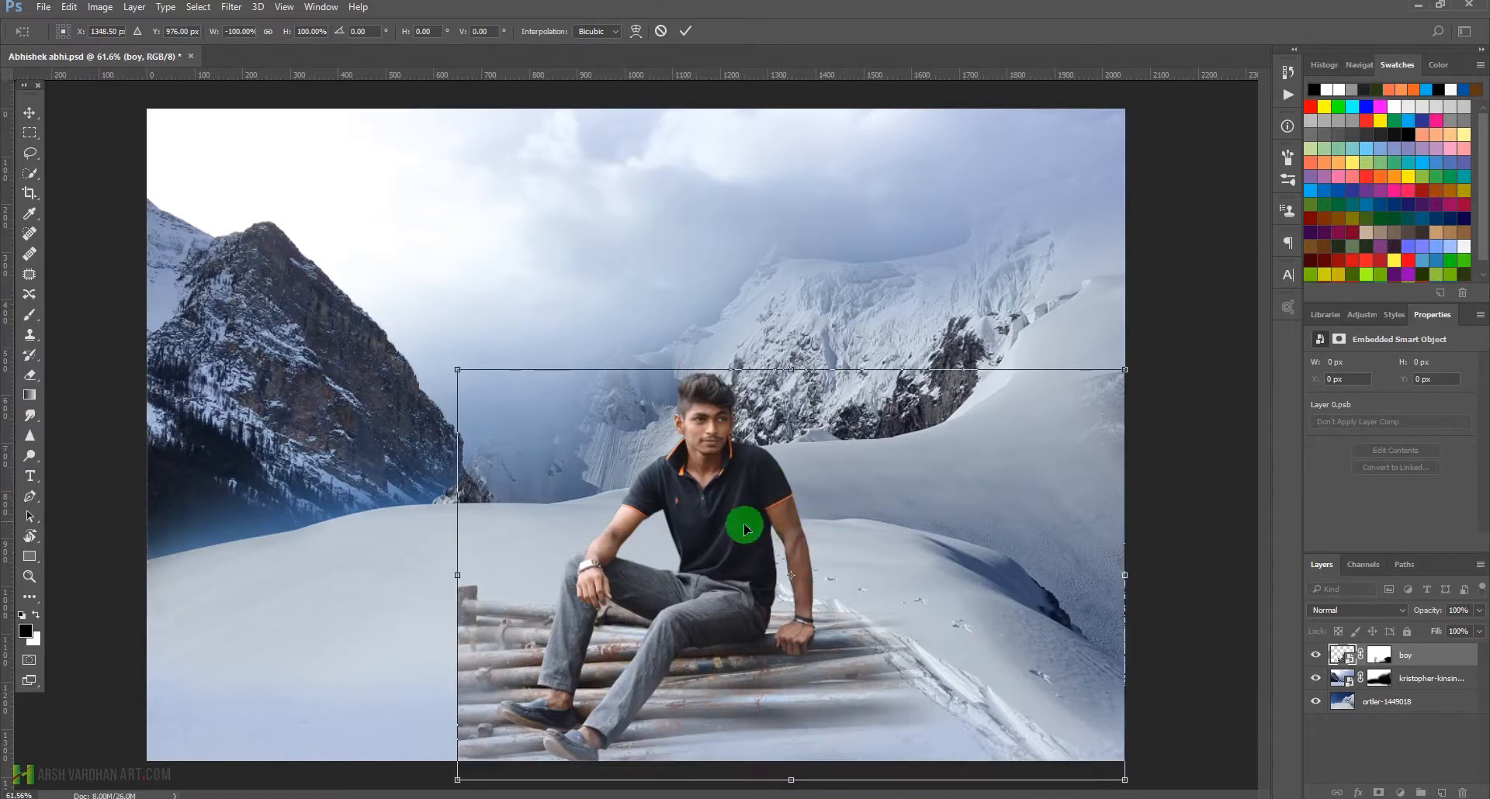
{"action": "left_click_drag", "start_coordinate": [778, 556], "coordinate": [437, 554]}
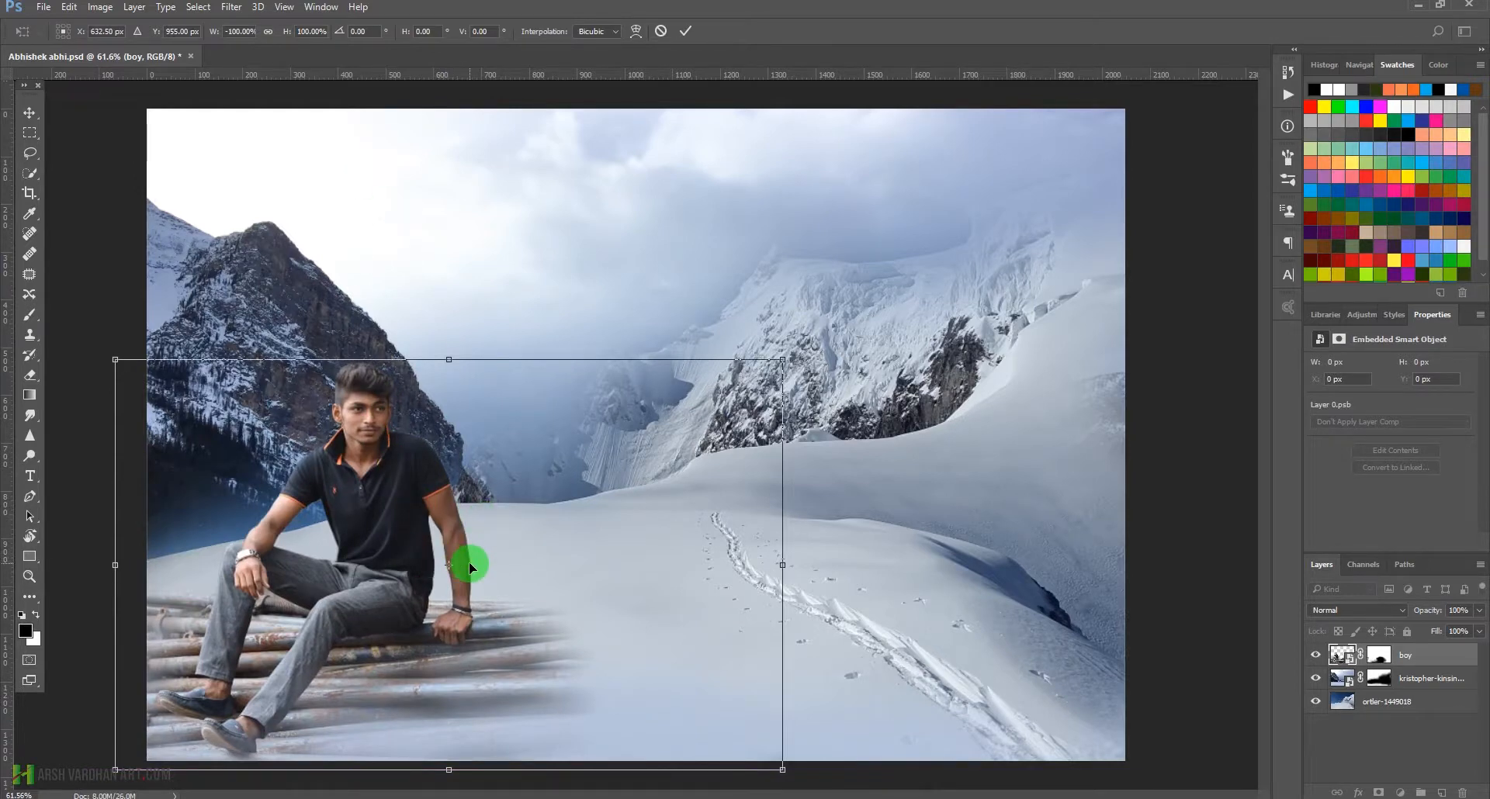
{"action": "key", "text": "Return"}
Move the boy layer toward the middle of the scene, to about X 325 px with Y kept at 524 px
{"action": "key", "text": "b"}
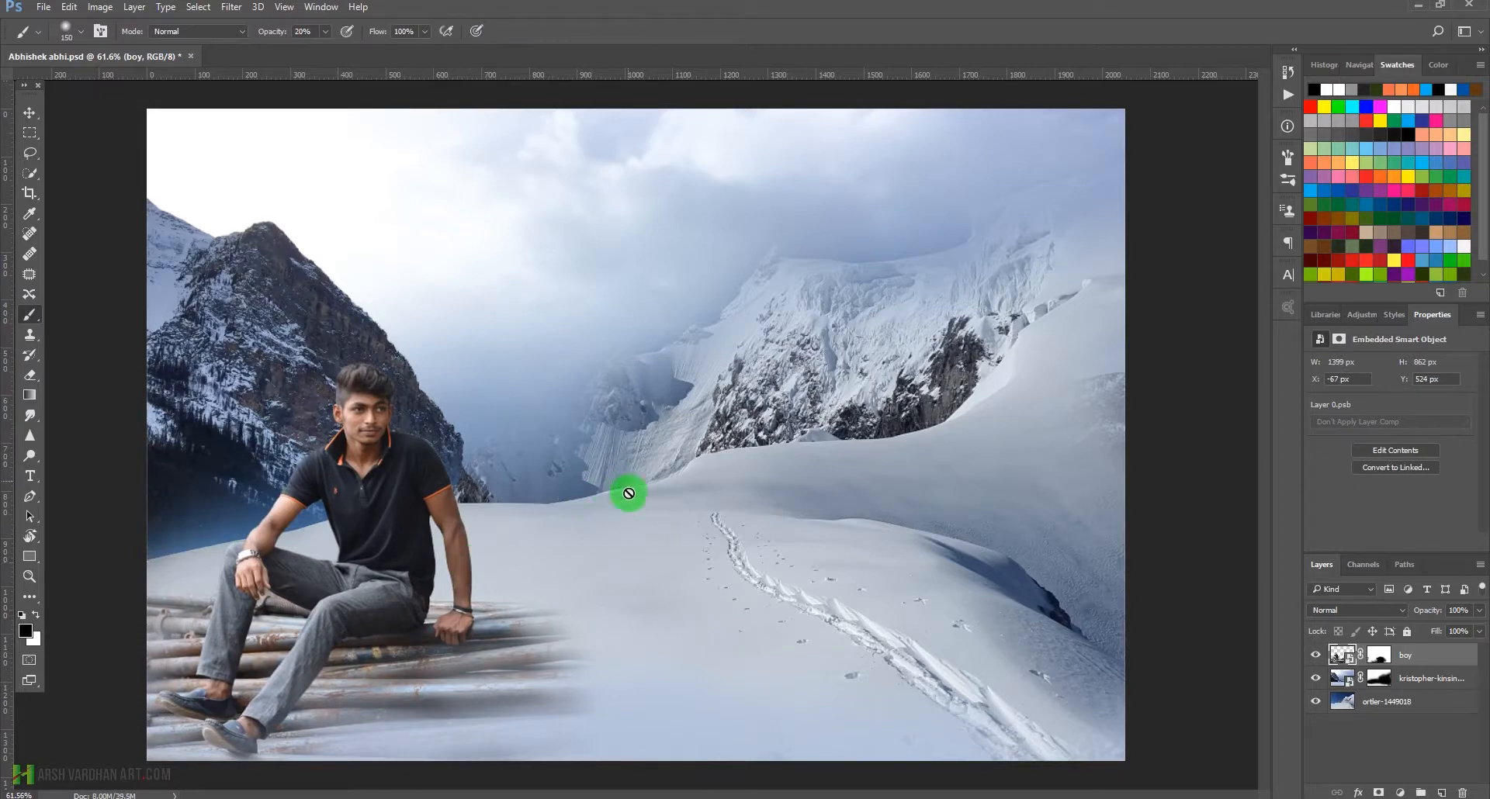
{"action": "left_click", "coordinate": [386, 528], "text": "ctrl"}
{"action": "left_click_drag", "start_coordinate": [423, 541], "coordinate": [588, 506]}
{"action": "left_click", "coordinate": [619, 461], "text": "ctrl"}
{"action": "key", "text": "ctrl+0"}
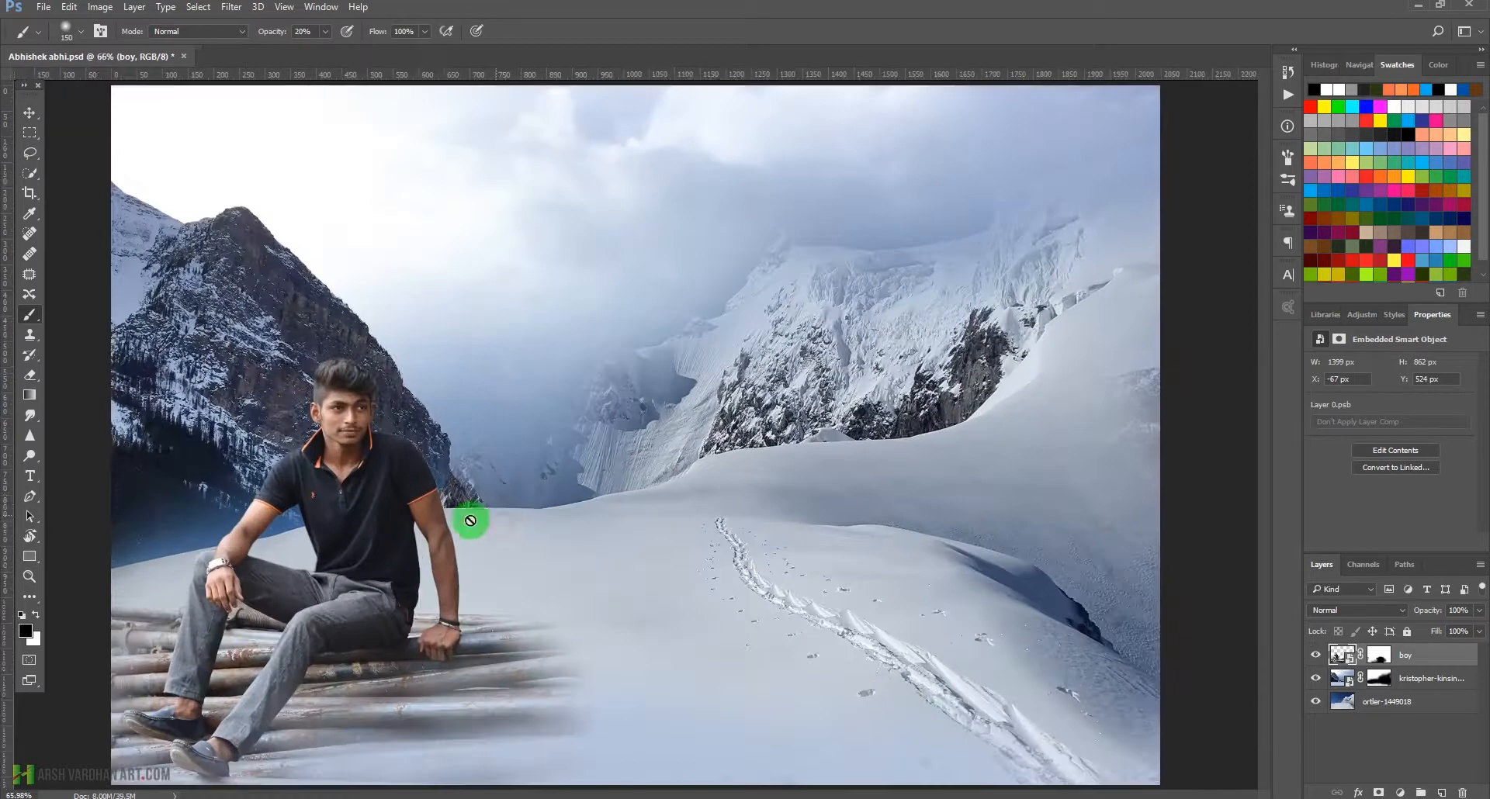
{"action": "key", "text": "v"}
{"action": "left_click_drag", "start_coordinate": [397, 592], "coordinate": [586, 604]}
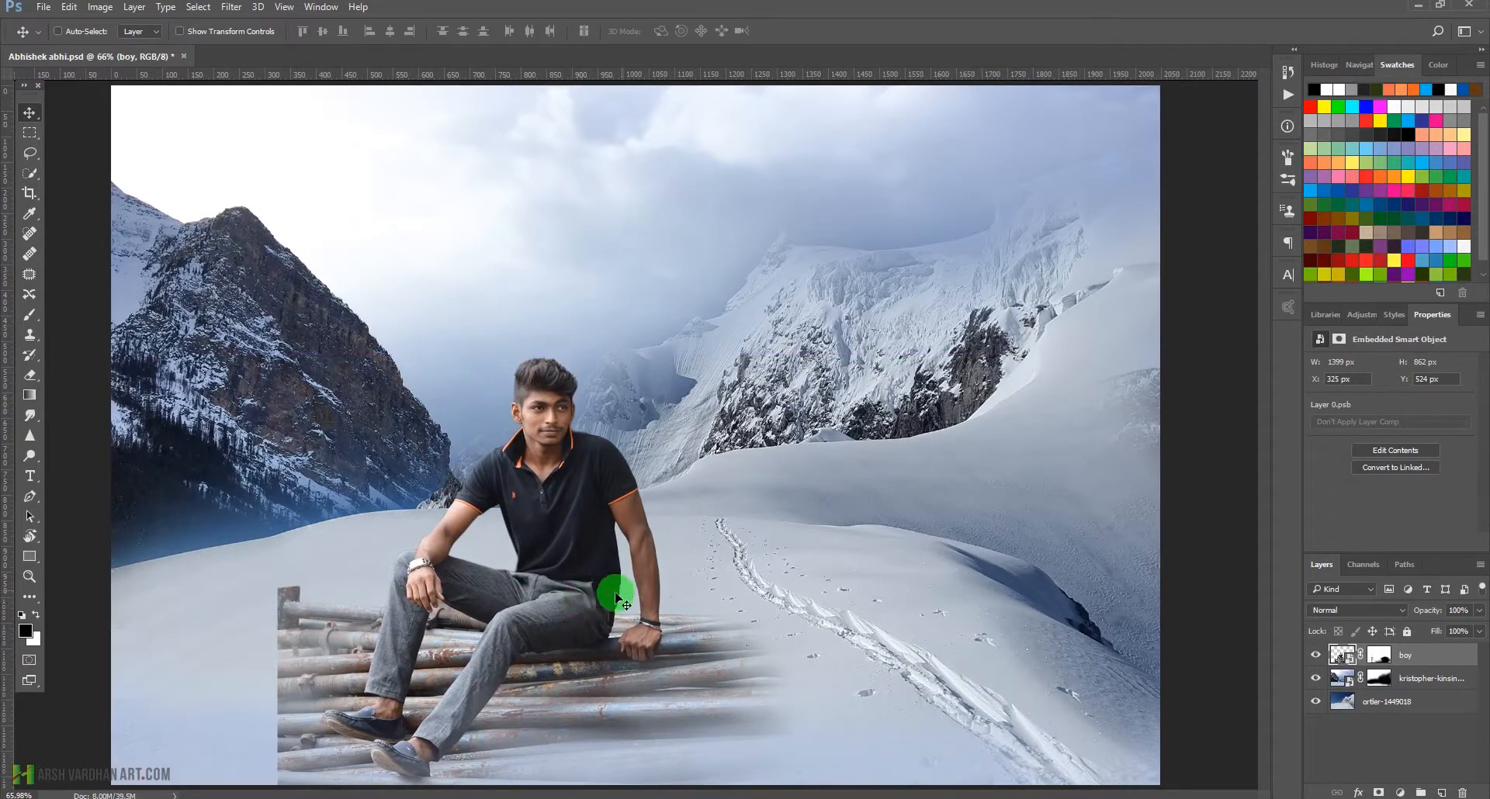
{"action": "left_click_drag", "start_coordinate": [541, 586], "coordinate": [593, 590]}
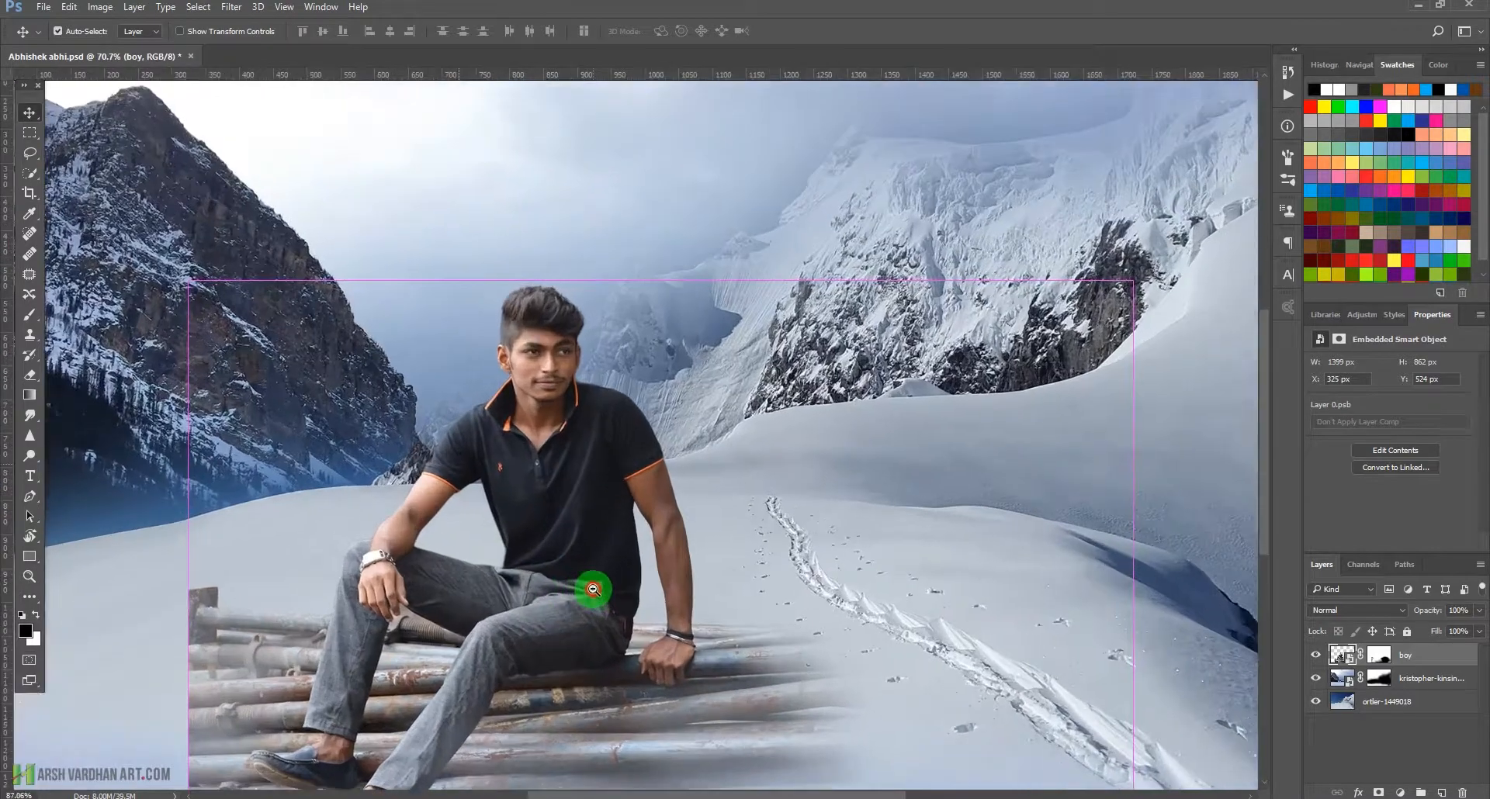
{"action": "scroll", "coordinate": [593, 593], "scroll_direction": "down", "scroll_amount": 4}
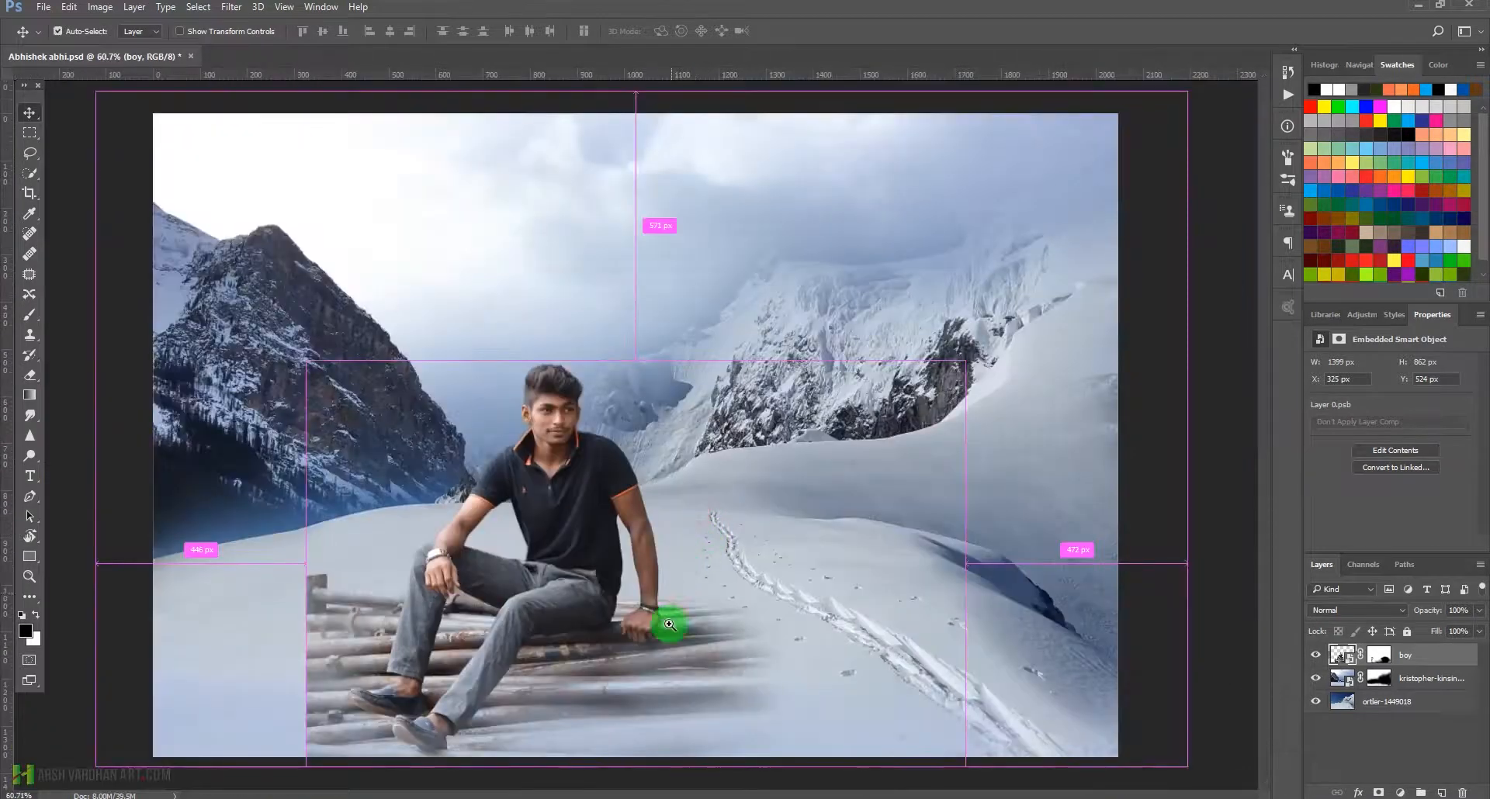
Paint black on the boy layer's mask at 50% brush opacity to fade the left and lower ends of the pipes into the snow
{"action": "left_click", "coordinate": [1380, 656]}
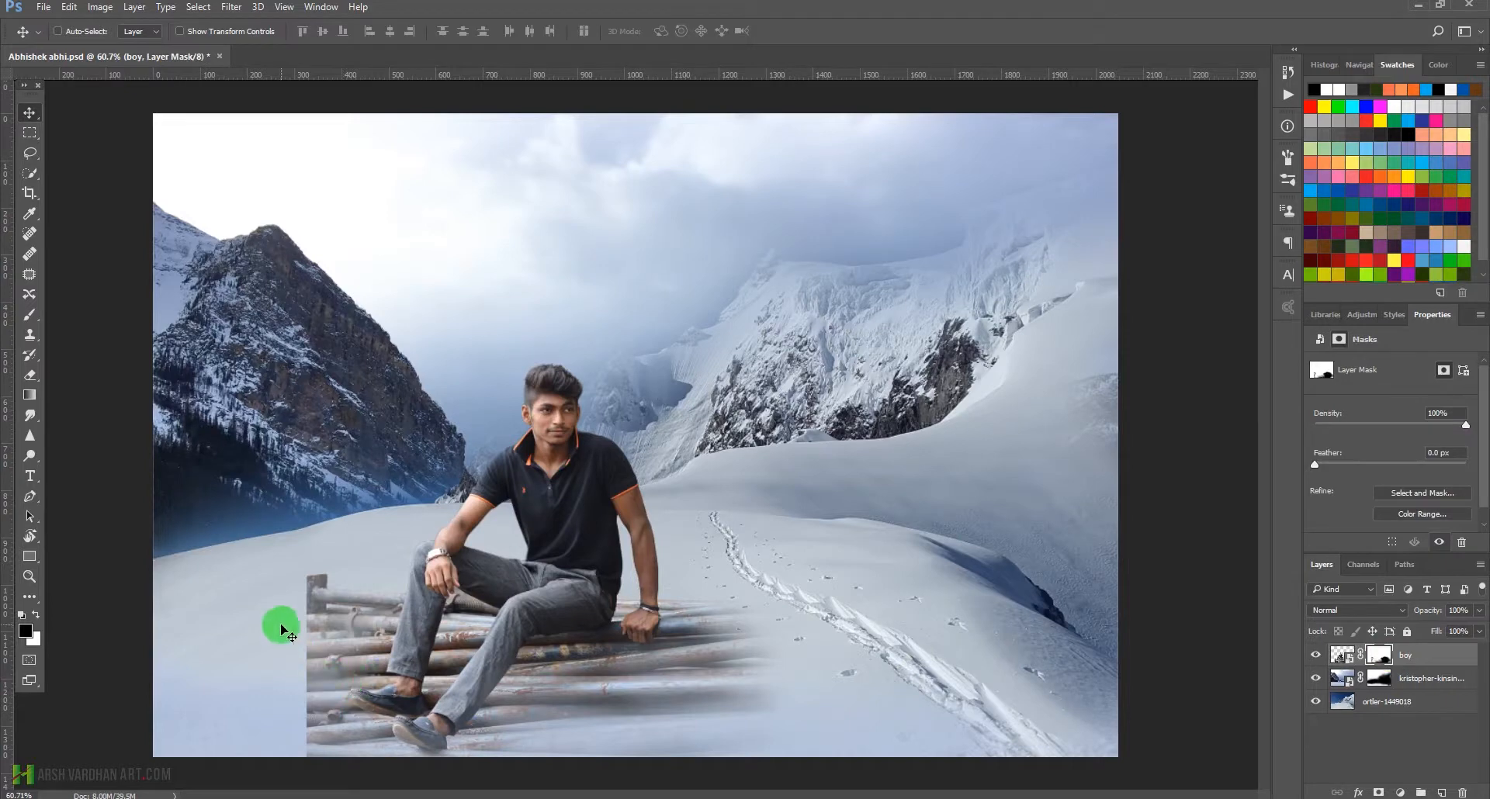
{"action": "key", "text": "b"}
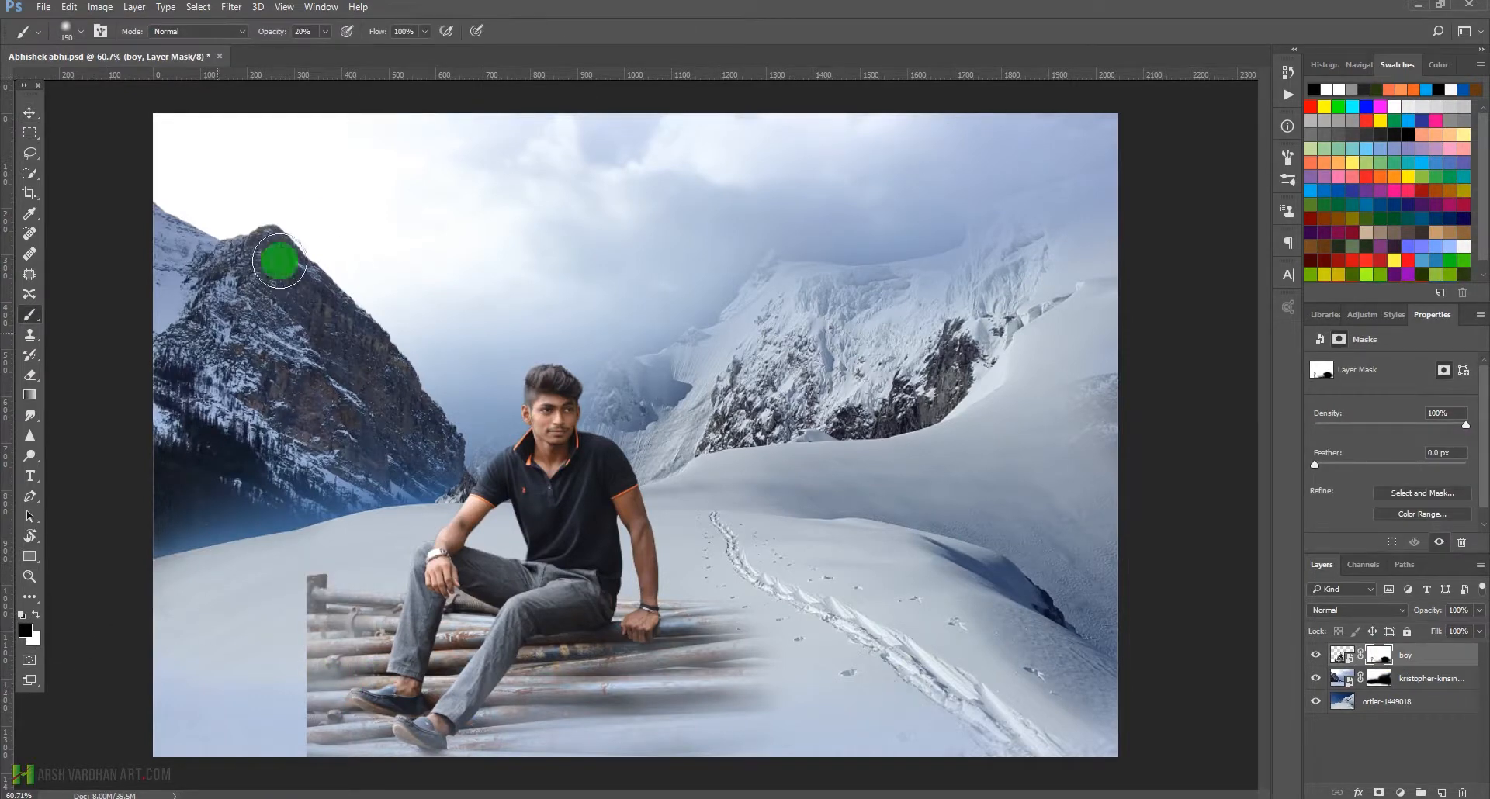
{"action": "key", "text": "5"}
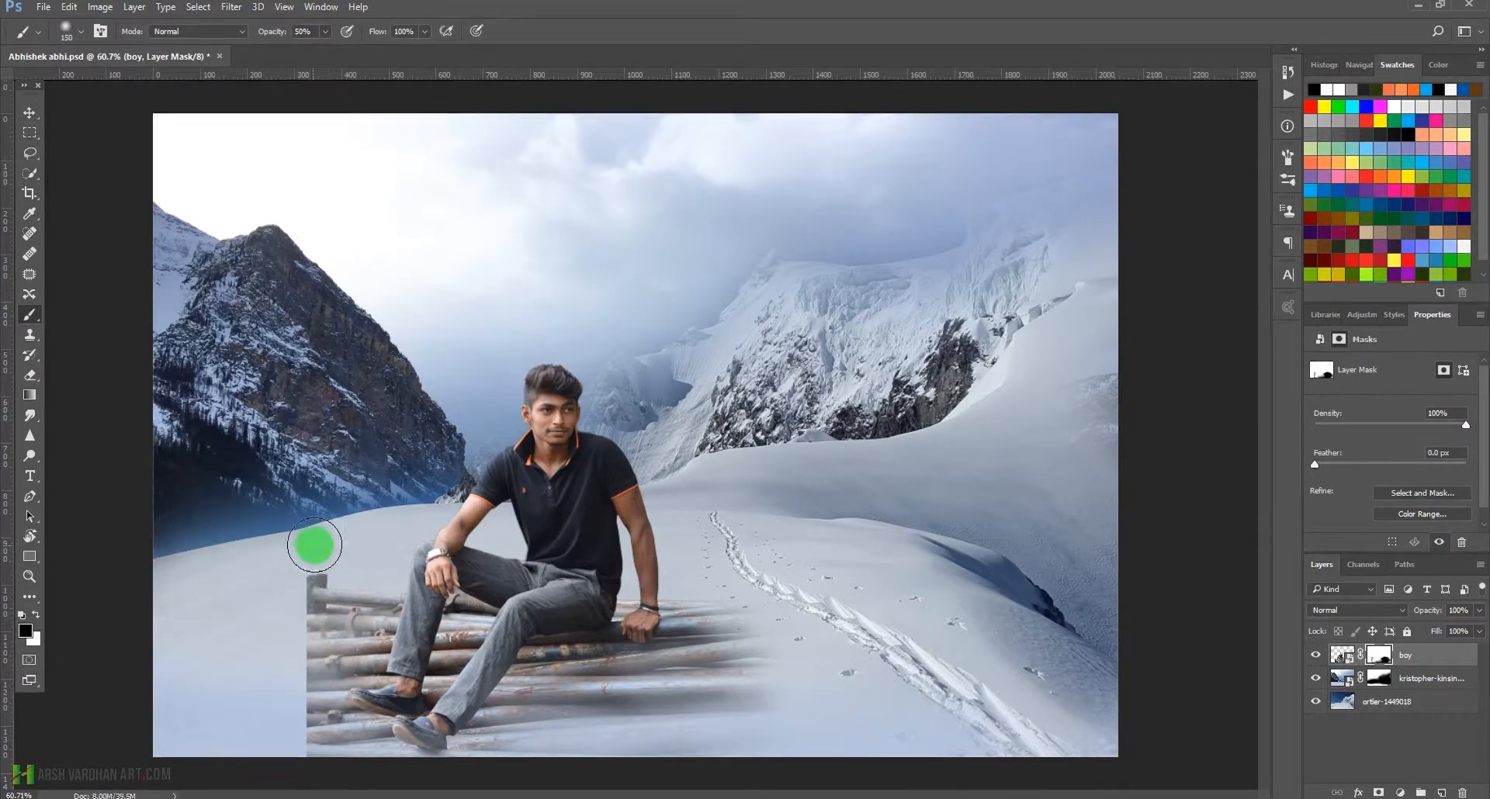
{"action": "left_click_drag", "start_coordinate": [293, 612], "coordinate": [313, 581]}
{"action": "mouse_move", "coordinate": [268, 636]}
{"action": "left_mouse_down"}
{"action": "mouse_move", "coordinate": [356, 582]}
{"action": "mouse_move", "coordinate": [283, 697]}
{"action": "mouse_move", "coordinate": [313, 669]}
{"action": "mouse_move", "coordinate": [283, 742]}
{"action": "mouse_move", "coordinate": [323, 602]}
{"action": "mouse_move", "coordinate": [342, 595]}
{"action": "mouse_move", "coordinate": [223, 662]}
{"action": "mouse_move", "coordinate": [293, 752]}
{"action": "mouse_move", "coordinate": [303, 744]}
{"action": "mouse_move", "coordinate": [266, 745]}
{"action": "mouse_move", "coordinate": [619, 784]}
{"action": "mouse_move", "coordinate": [624, 768]}
{"action": "left_mouse_up"}
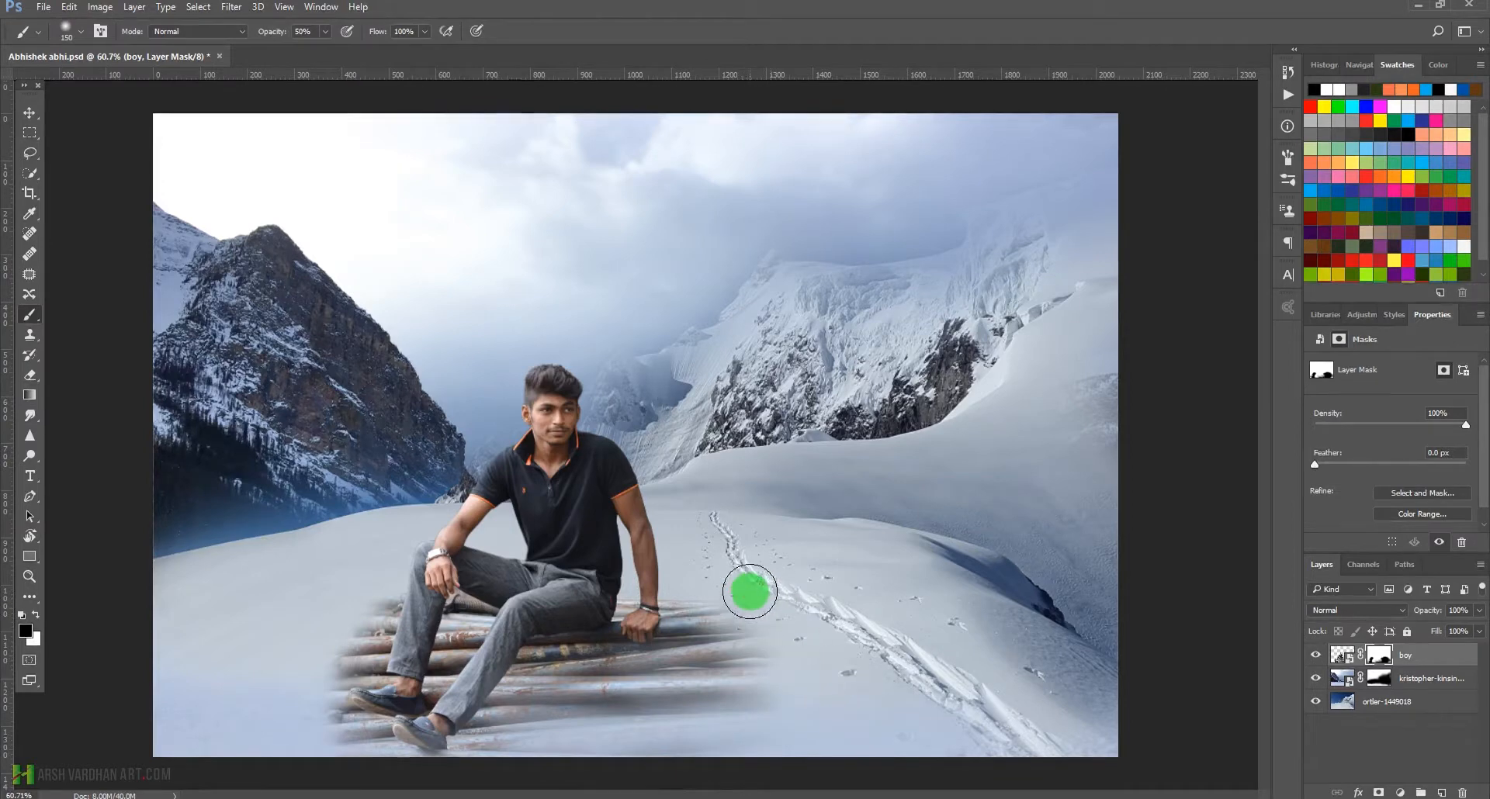
Soften the remaining pipe edges on the boy layer's mask at 50% brush opacity and save the document
{"action": "mouse_move", "coordinate": [778, 651]}
{"action": "left_mouse_down"}
{"action": "mouse_move", "coordinate": [772, 708]}
{"action": "mouse_move", "coordinate": [632, 725]}
{"action": "left_mouse_up"}
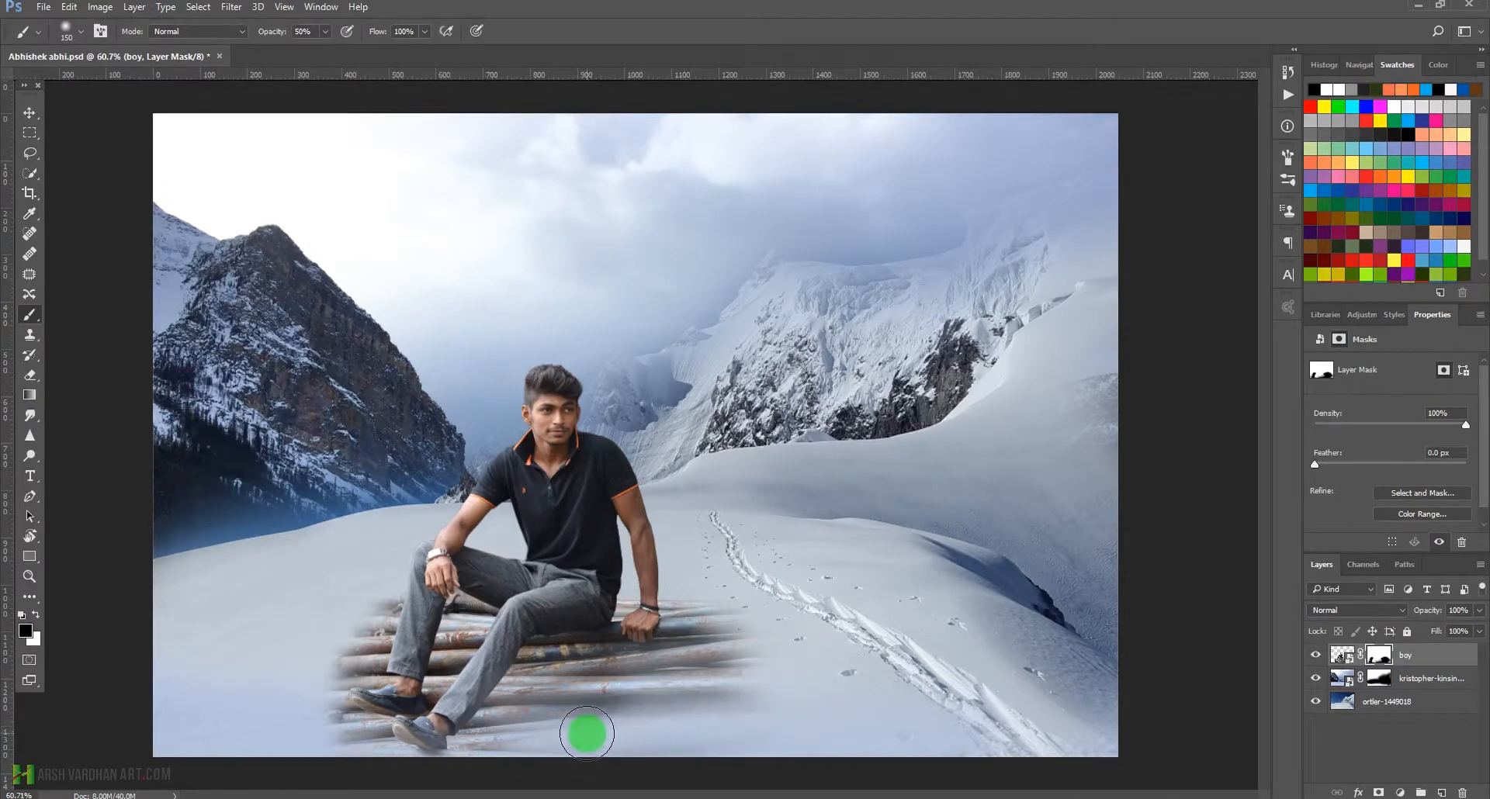
{"action": "mouse_move", "coordinate": [334, 615]}
{"action": "left_mouse_down"}
{"action": "mouse_move", "coordinate": [349, 593]}
{"action": "mouse_move", "coordinate": [282, 663]}
{"action": "left_mouse_up"}
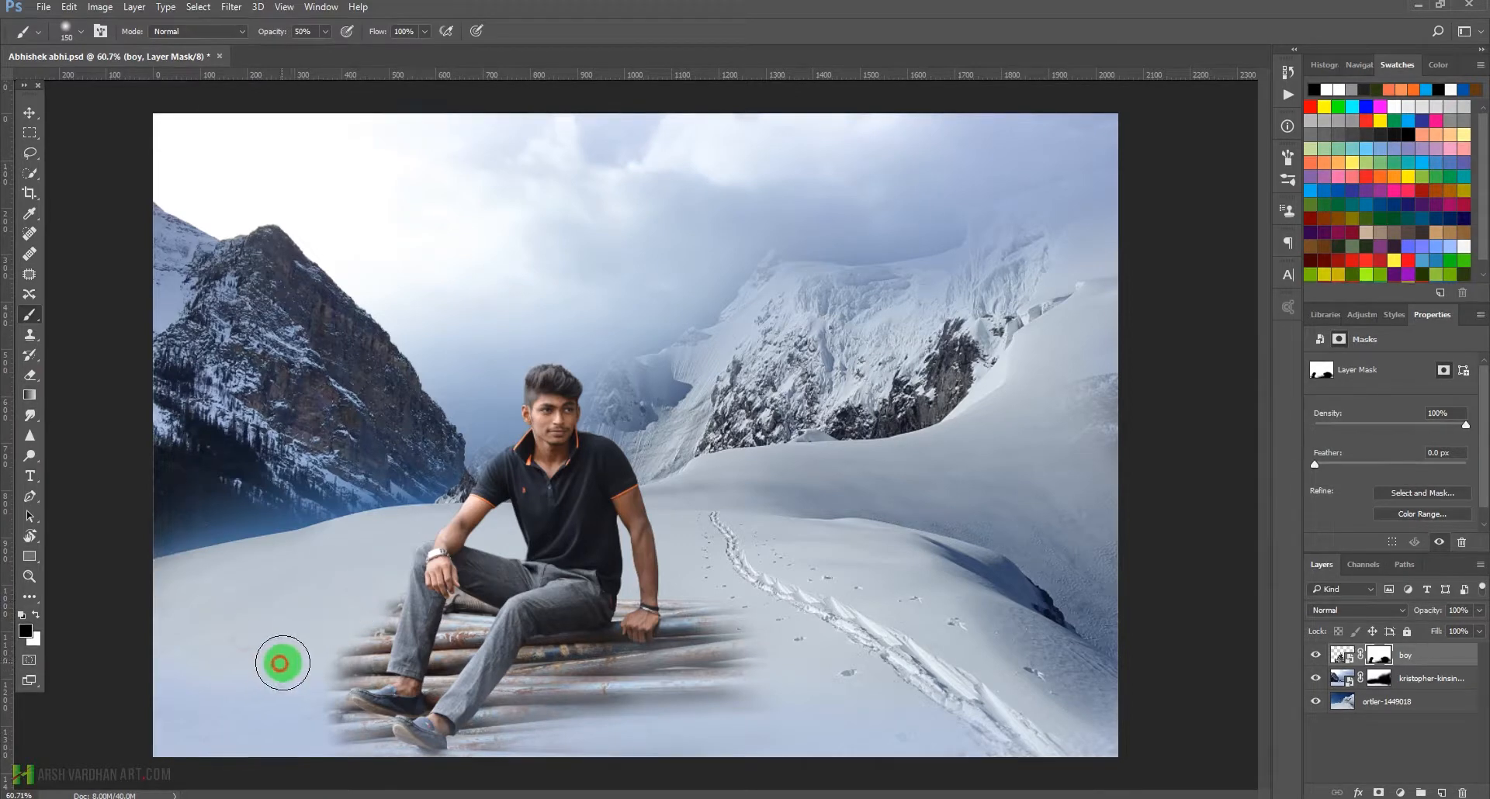
{"action": "left_click_drag", "start_coordinate": [715, 558], "coordinate": [602, 612]}
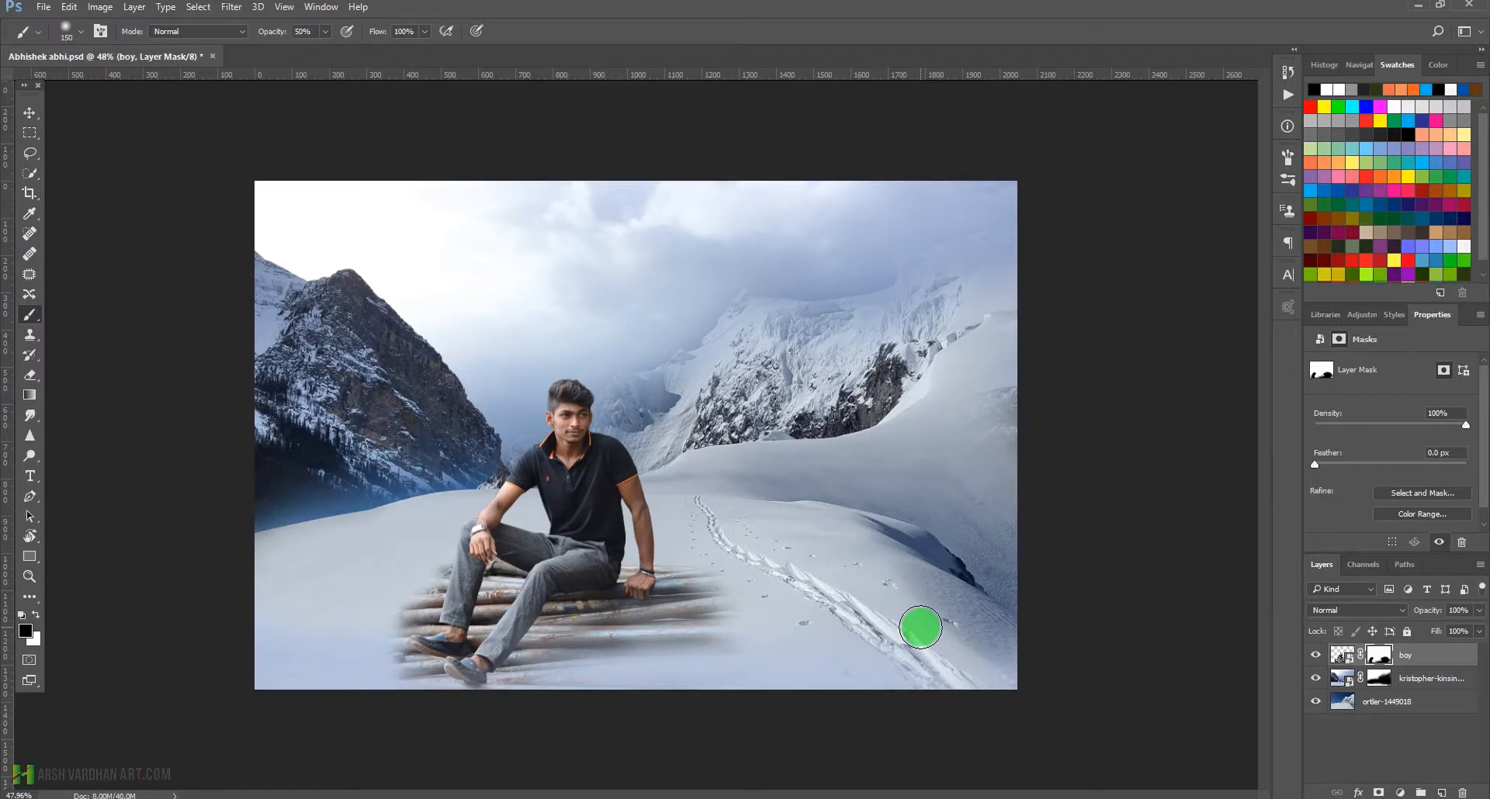
{"action": "key", "text": "ctrl+s"}
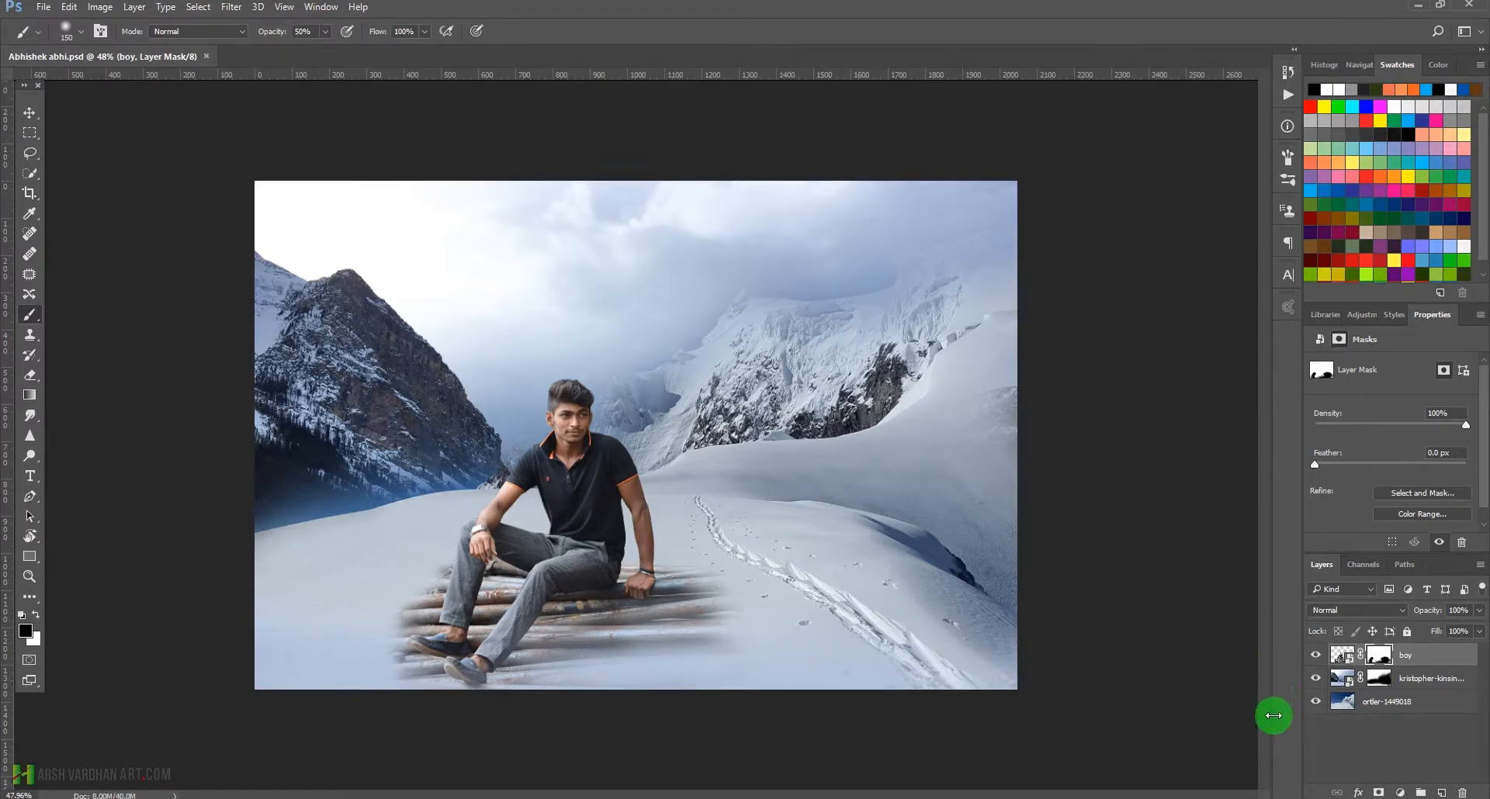
Add an empty layer above the boy and paint sampled snow and mountain-haze colours over the lower scene with a soft 400 px brush at 10% opacity
{"action": "left_click", "coordinate": [1442, 792]}
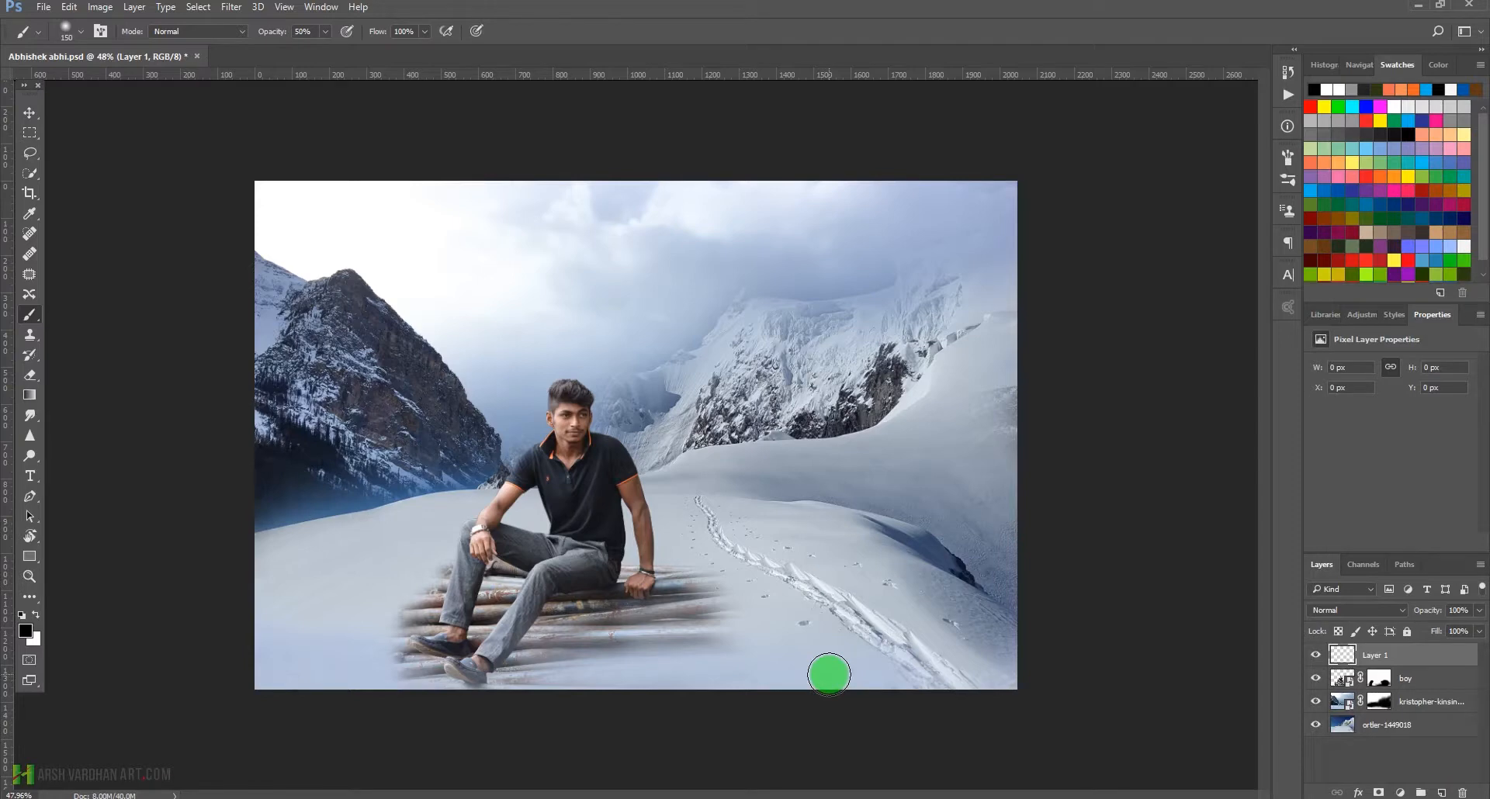
{"action": "left_click", "coordinate": [783, 630], "text": "alt"}
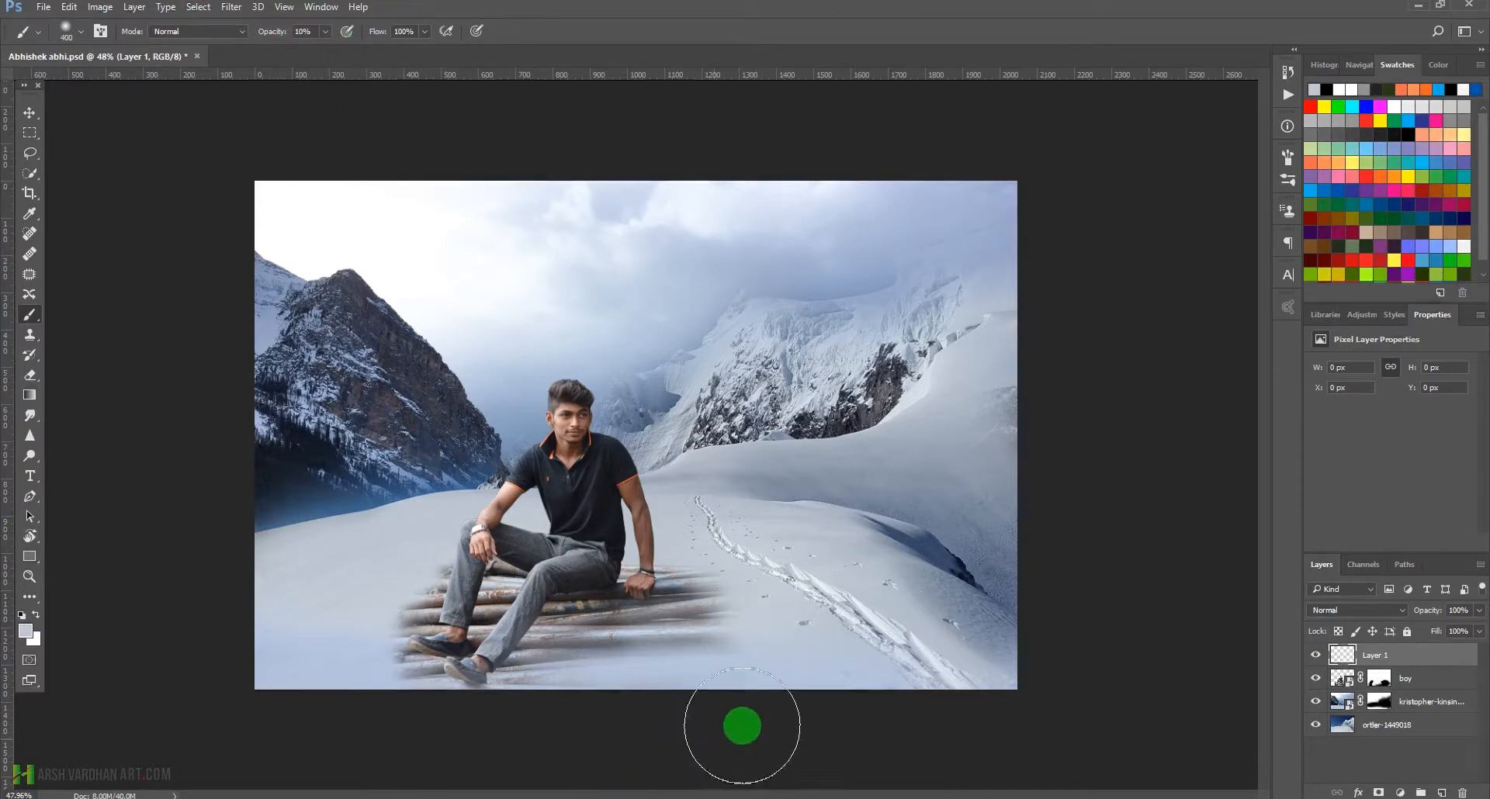
{"action": "mouse_move", "coordinate": [739, 722]}
{"action": "left_mouse_down"}
{"action": "mouse_move", "coordinate": [578, 666]}
{"action": "mouse_move", "coordinate": [447, 670]}
{"action": "mouse_move", "coordinate": [758, 698]}
{"action": "mouse_move", "coordinate": [652, 602]}
{"action": "mouse_move", "coordinate": [291, 535]}
{"action": "mouse_move", "coordinate": [286, 589]}
{"action": "mouse_move", "coordinate": [585, 625]}
{"action": "mouse_move", "coordinate": [412, 686]}
{"action": "mouse_move", "coordinate": [416, 659]}
{"action": "mouse_move", "coordinate": [805, 675]}
{"action": "mouse_move", "coordinate": [975, 666]}
{"action": "mouse_move", "coordinate": [855, 615]}
{"action": "mouse_move", "coordinate": [802, 569]}
{"action": "mouse_move", "coordinate": [874, 579]}
{"action": "left_mouse_up"}
{"action": "mouse_move", "coordinate": [735, 632]}
{"action": "left_mouse_down"}
{"action": "mouse_move", "coordinate": [662, 612]}
{"action": "mouse_move", "coordinate": [419, 628]}
{"action": "mouse_move", "coordinate": [433, 686]}
{"action": "left_mouse_up"}
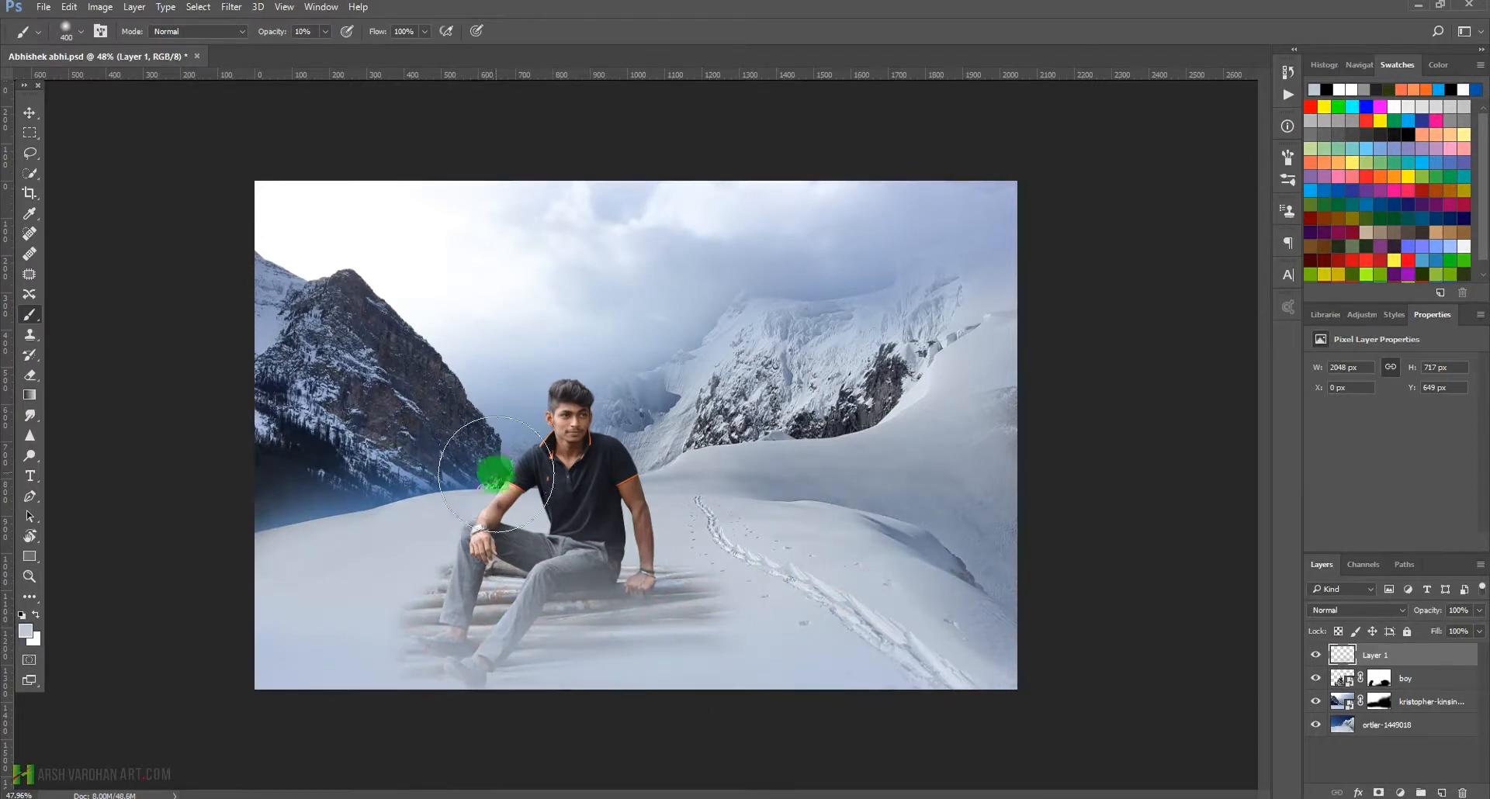
{"action": "left_click", "coordinate": [351, 501], "text": "alt"}
{"action": "mouse_move", "coordinate": [372, 597]}
{"action": "left_mouse_down"}
{"action": "mouse_move", "coordinate": [432, 665]}
{"action": "mouse_move", "coordinate": [640, 696]}
{"action": "mouse_move", "coordinate": [656, 605]}
{"action": "left_mouse_up"}
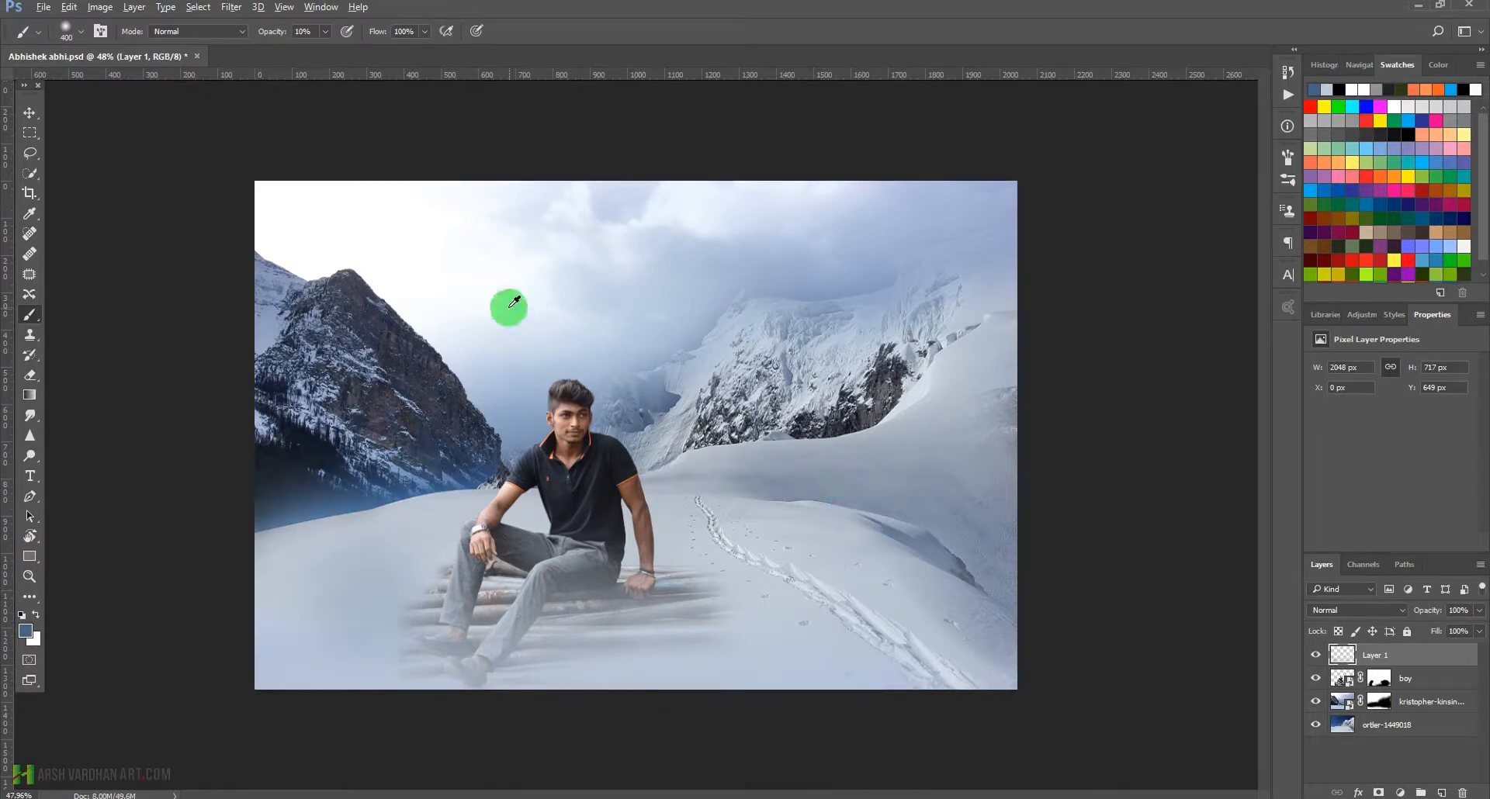
Sample the pale blue of the sky and dab haze along the lower edge of the scene and over the footprint trail at 10% opacity
{"action": "left_click", "coordinate": [705, 312], "text": "alt"}
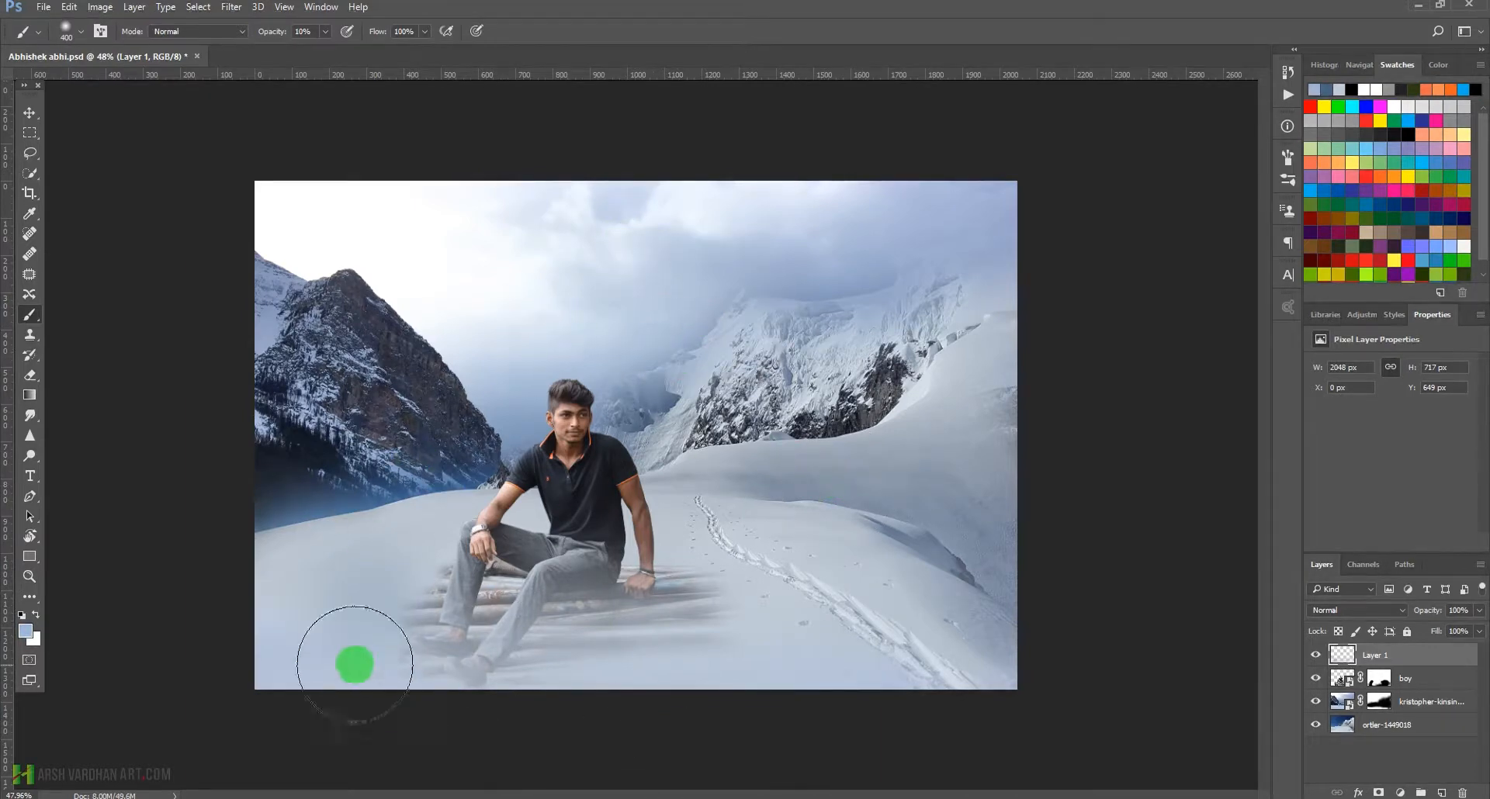
{"action": "left_click", "coordinate": [321, 654]}
{"action": "left_click", "coordinate": [350, 663]}
{"action": "left_click", "coordinate": [427, 653]}
{"action": "left_click", "coordinate": [588, 672]}
{"action": "left_click", "coordinate": [683, 697]}
{"action": "left_click", "coordinate": [913, 682]}
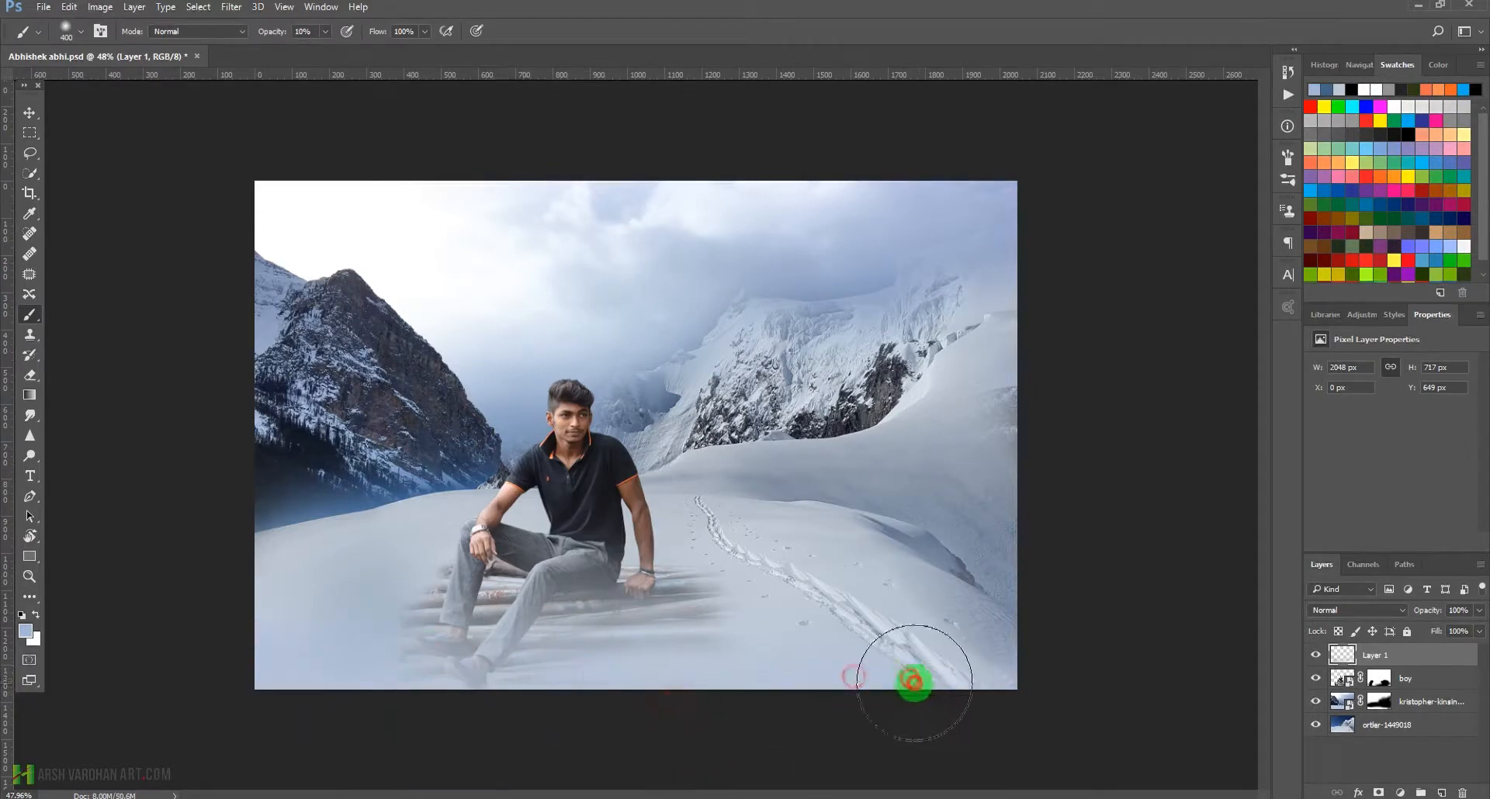
{"action": "left_click", "coordinate": [969, 672]}
{"action": "left_click", "coordinate": [963, 647]}
{"action": "left_click", "coordinate": [942, 612]}
{"action": "left_click", "coordinate": [900, 588]}
{"action": "left_click", "coordinate": [842, 575]}
{"action": "left_click", "coordinate": [939, 677]}
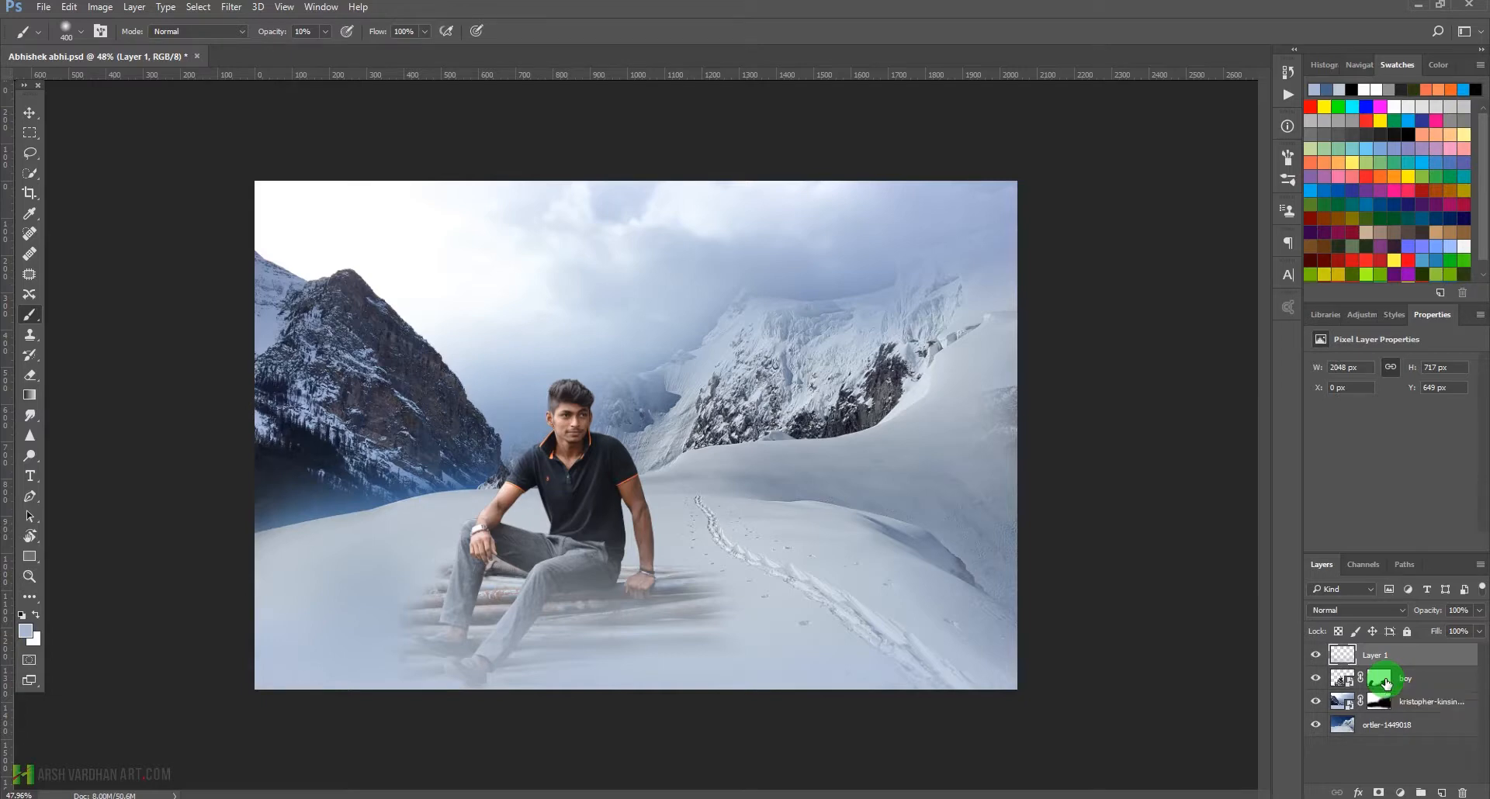
Compare the scene with and without the haze layer, add another empty layer above it, and choose the 400 px cloud-shaped brush
{"action": "left_click", "coordinate": [1345, 658]}
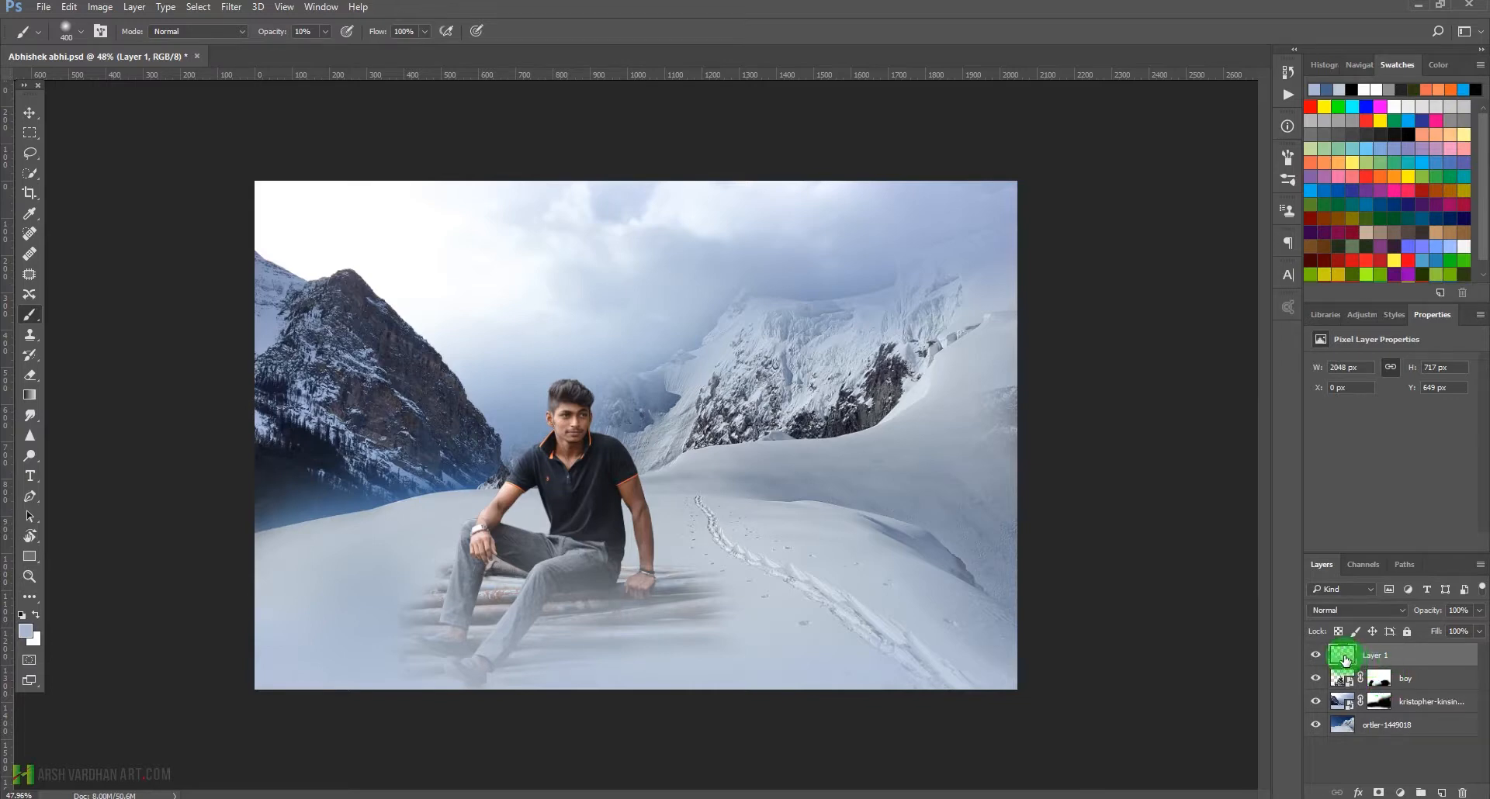
{"action": "left_click", "coordinate": [1316, 656]}
{"action": "left_click", "coordinate": [1316, 655]}
{"action": "left_click", "coordinate": [1441, 793]}
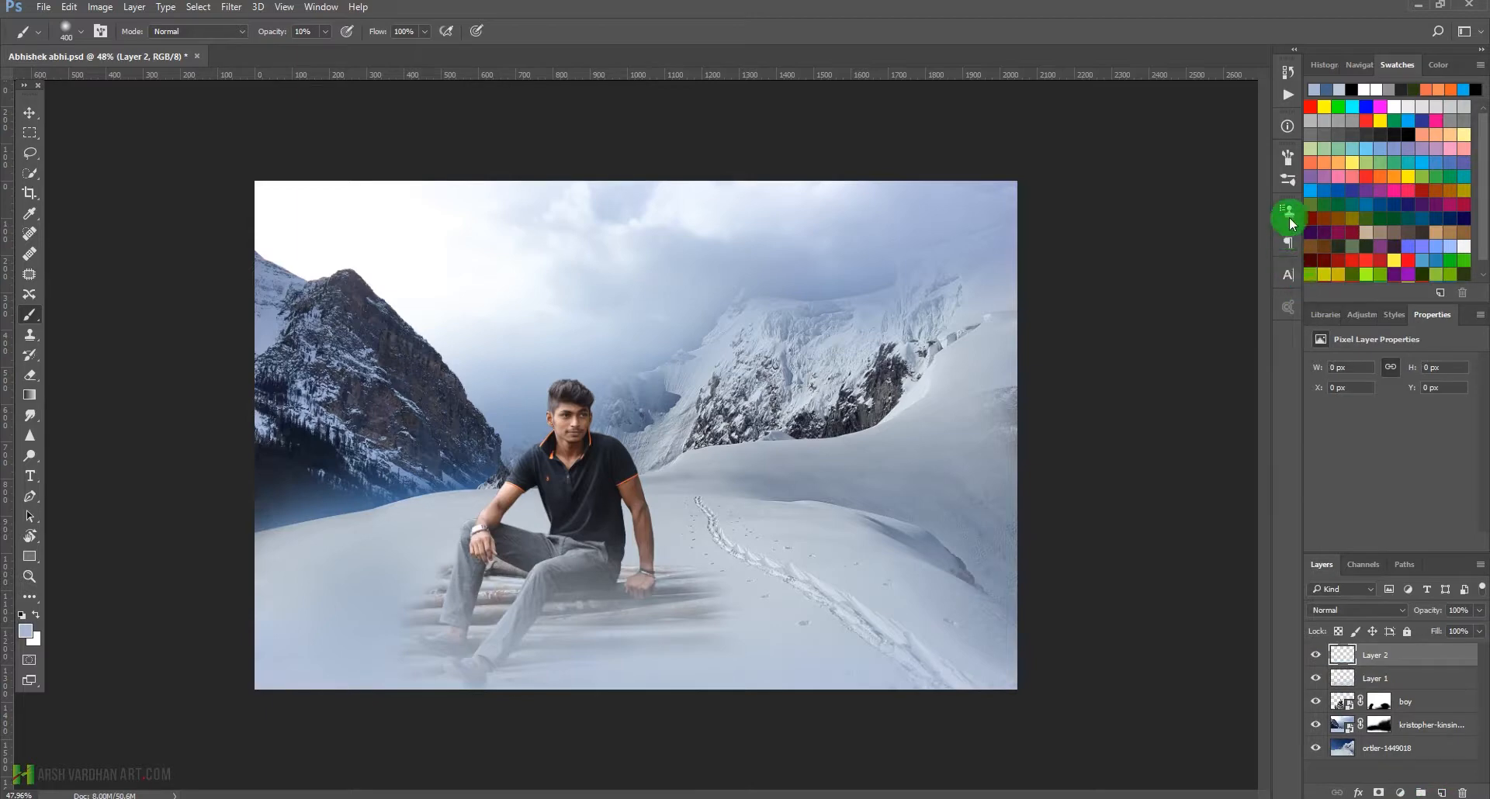
{"action": "left_click", "coordinate": [686, 341]}
{"action": "right_click", "coordinate": [687, 342]}
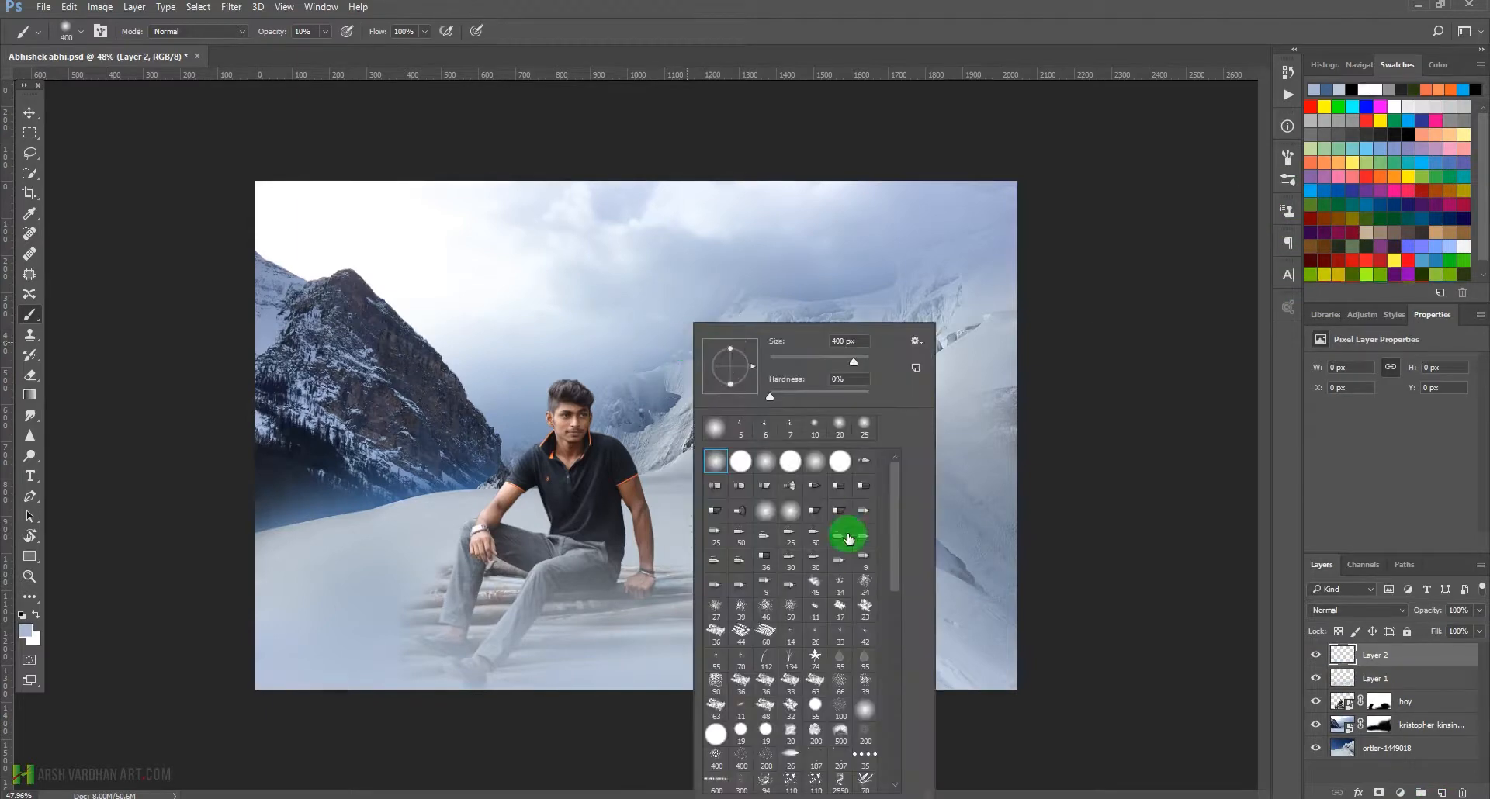
{"action": "left_click_drag", "start_coordinate": [899, 530], "coordinate": [898, 728]}
{"action": "left_click", "coordinate": [841, 606]}
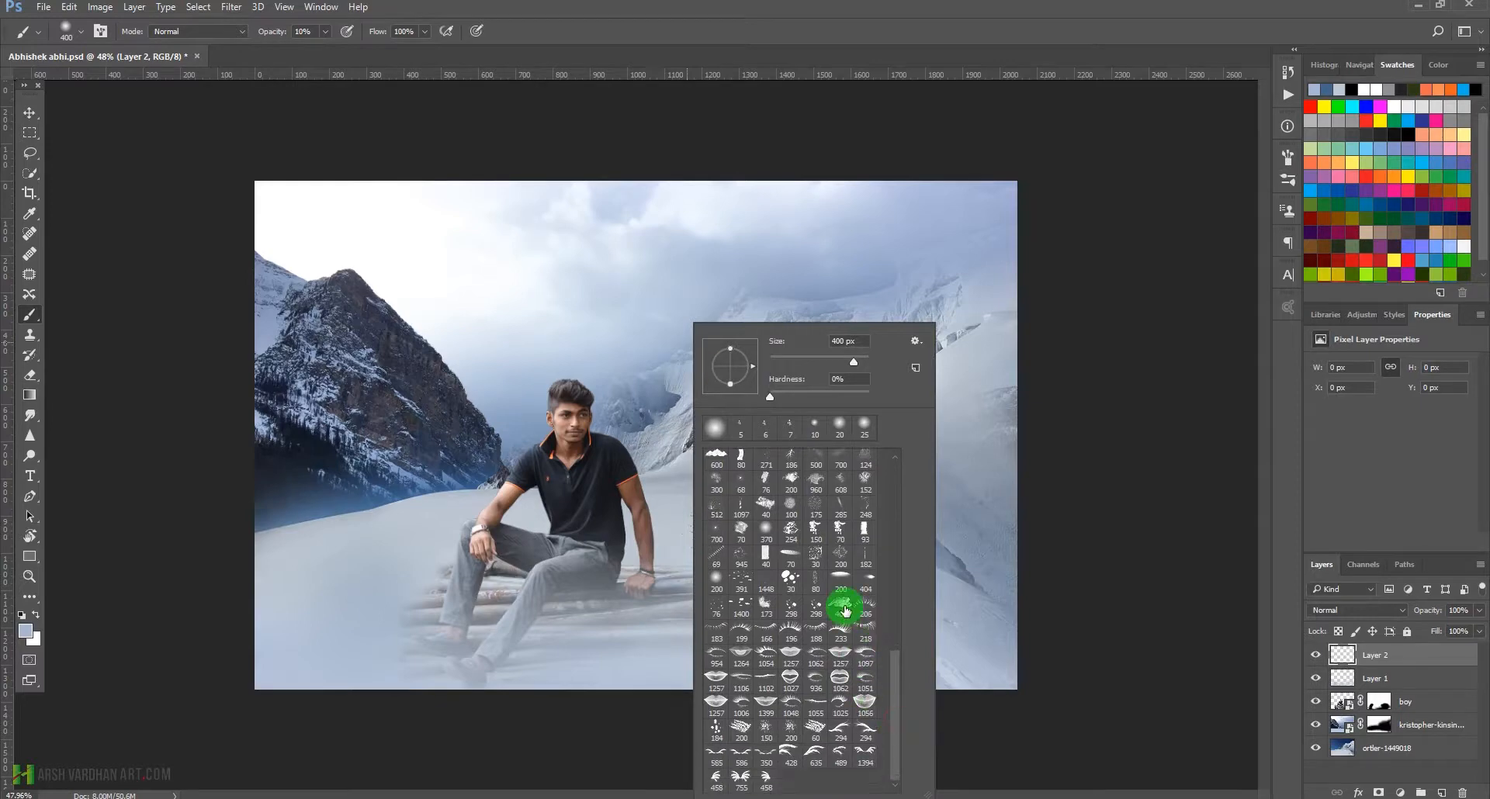
{"action": "left_click", "coordinate": [887, 53]}
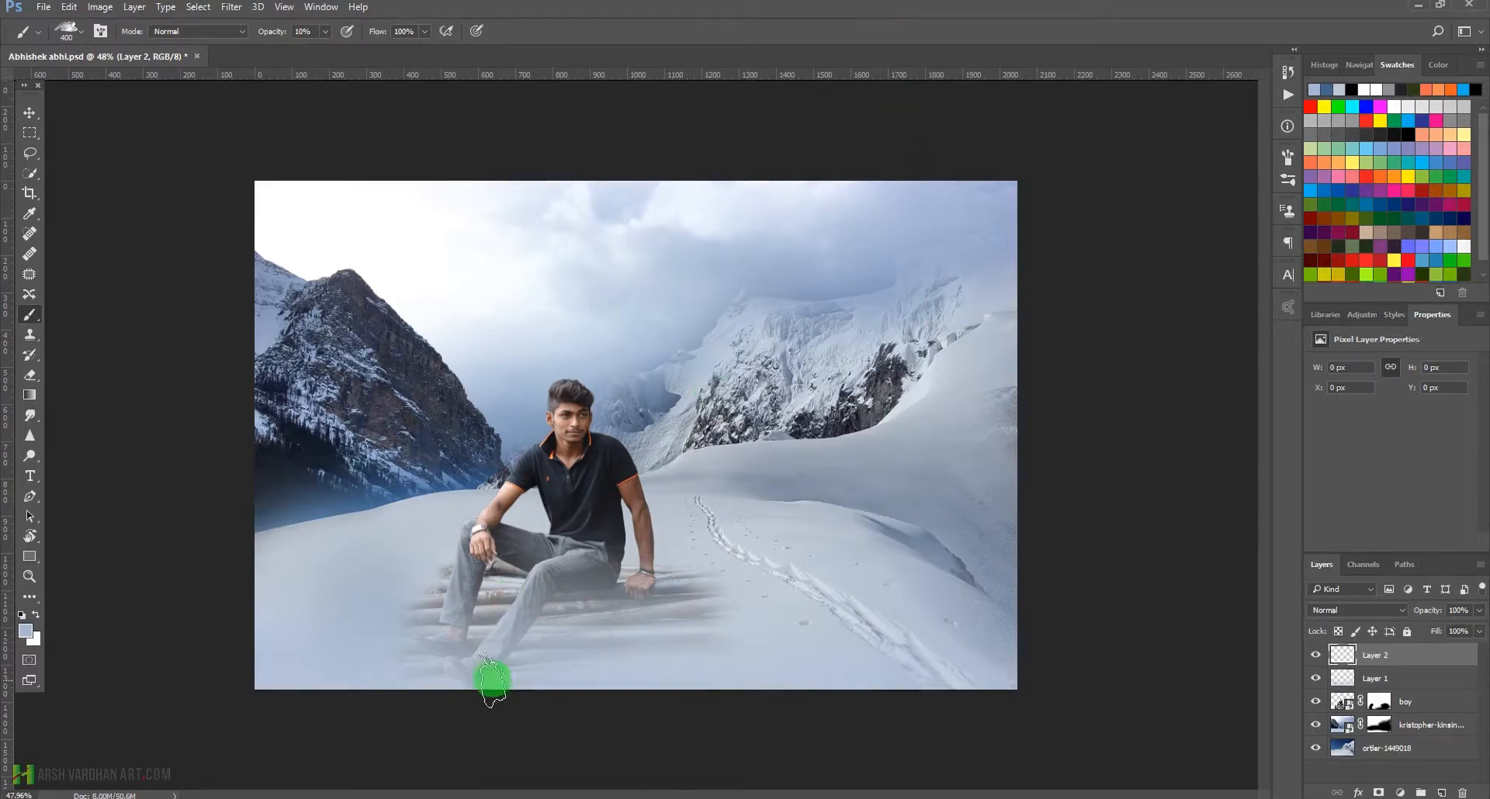
Paint pale blue and white mist with the cloud brush at 10% opacity over the boy's feet, the snow and the left mountain's base
{"action": "mouse_move", "coordinate": [460, 639]}
{"action": "left_mouse_down"}
{"action": "mouse_move", "coordinate": [476, 668]}
{"action": "mouse_move", "coordinate": [544, 677]}
{"action": "mouse_move", "coordinate": [665, 660]}
{"action": "mouse_move", "coordinate": [677, 638]}
{"action": "mouse_move", "coordinate": [960, 648]}
{"action": "mouse_move", "coordinate": [971, 625]}
{"action": "mouse_move", "coordinate": [966, 607]}
{"action": "mouse_move", "coordinate": [803, 607]}
{"action": "mouse_move", "coordinate": [856, 649]}
{"action": "mouse_move", "coordinate": [797, 655]}
{"action": "mouse_move", "coordinate": [798, 668]}
{"action": "mouse_move", "coordinate": [811, 656]}
{"action": "mouse_move", "coordinate": [398, 616]}
{"action": "mouse_move", "coordinate": [433, 658]}
{"action": "mouse_move", "coordinate": [383, 620]}
{"action": "mouse_move", "coordinate": [559, 570]}
{"action": "mouse_move", "coordinate": [538, 604]}
{"action": "mouse_move", "coordinate": [806, 663]}
{"action": "mouse_move", "coordinate": [806, 620]}
{"action": "mouse_move", "coordinate": [1008, 579]}
{"action": "left_mouse_up"}
{"action": "key", "text": "x"}
{"action": "mouse_move", "coordinate": [891, 610]}
{"action": "left_mouse_down"}
{"action": "mouse_move", "coordinate": [1005, 602]}
{"action": "mouse_move", "coordinate": [940, 619]}
{"action": "mouse_move", "coordinate": [992, 570]}
{"action": "mouse_move", "coordinate": [754, 601]}
{"action": "mouse_move", "coordinate": [902, 634]}
{"action": "mouse_move", "coordinate": [751, 663]}
{"action": "mouse_move", "coordinate": [876, 668]}
{"action": "mouse_move", "coordinate": [847, 623]}
{"action": "mouse_move", "coordinate": [940, 636]}
{"action": "mouse_move", "coordinate": [913, 654]}
{"action": "mouse_move", "coordinate": [808, 651]}
{"action": "mouse_move", "coordinate": [854, 635]}
{"action": "mouse_move", "coordinate": [694, 651]}
{"action": "left_mouse_up"}
{"action": "key", "text": "x"}
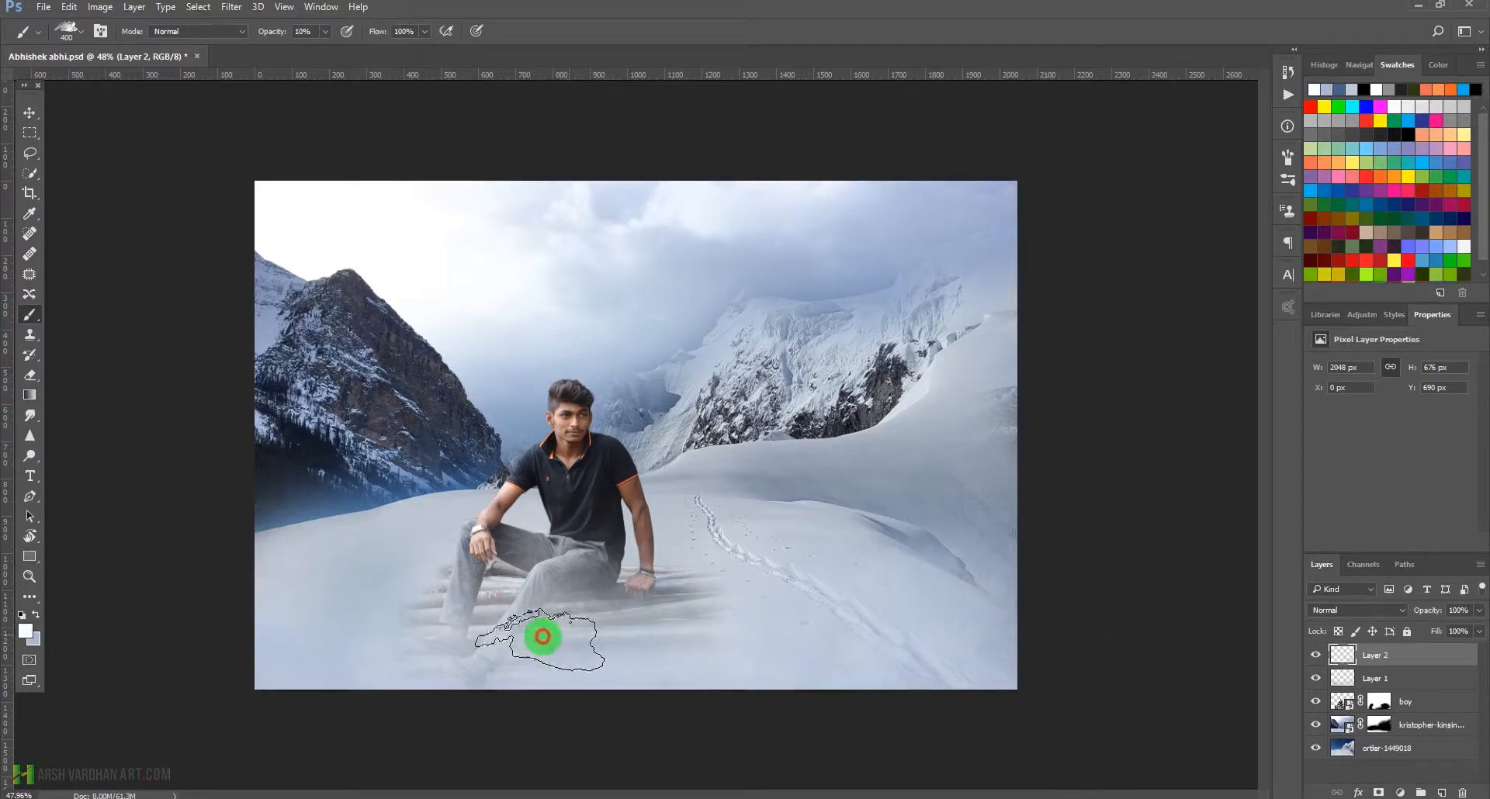
{"action": "left_click_drag", "start_coordinate": [542, 635], "coordinate": [427, 669]}
{"action": "left_click_drag", "start_coordinate": [412, 662], "coordinate": [272, 586]}
{"action": "mouse_move", "coordinate": [381, 641]}
{"action": "left_mouse_down"}
{"action": "mouse_move", "coordinate": [275, 574]}
{"action": "mouse_move", "coordinate": [361, 588]}
{"action": "mouse_move", "coordinate": [349, 539]}
{"action": "mouse_move", "coordinate": [229, 505]}
{"action": "mouse_move", "coordinate": [280, 563]}
{"action": "mouse_move", "coordinate": [228, 465]}
{"action": "mouse_move", "coordinate": [324, 494]}
{"action": "mouse_move", "coordinate": [247, 500]}
{"action": "mouse_move", "coordinate": [359, 466]}
{"action": "left_mouse_up"}
Set the brush flow to 13% and paint faint white mist from the left mountain across to the right snow slope
{"action": "left_click", "coordinate": [426, 29]}
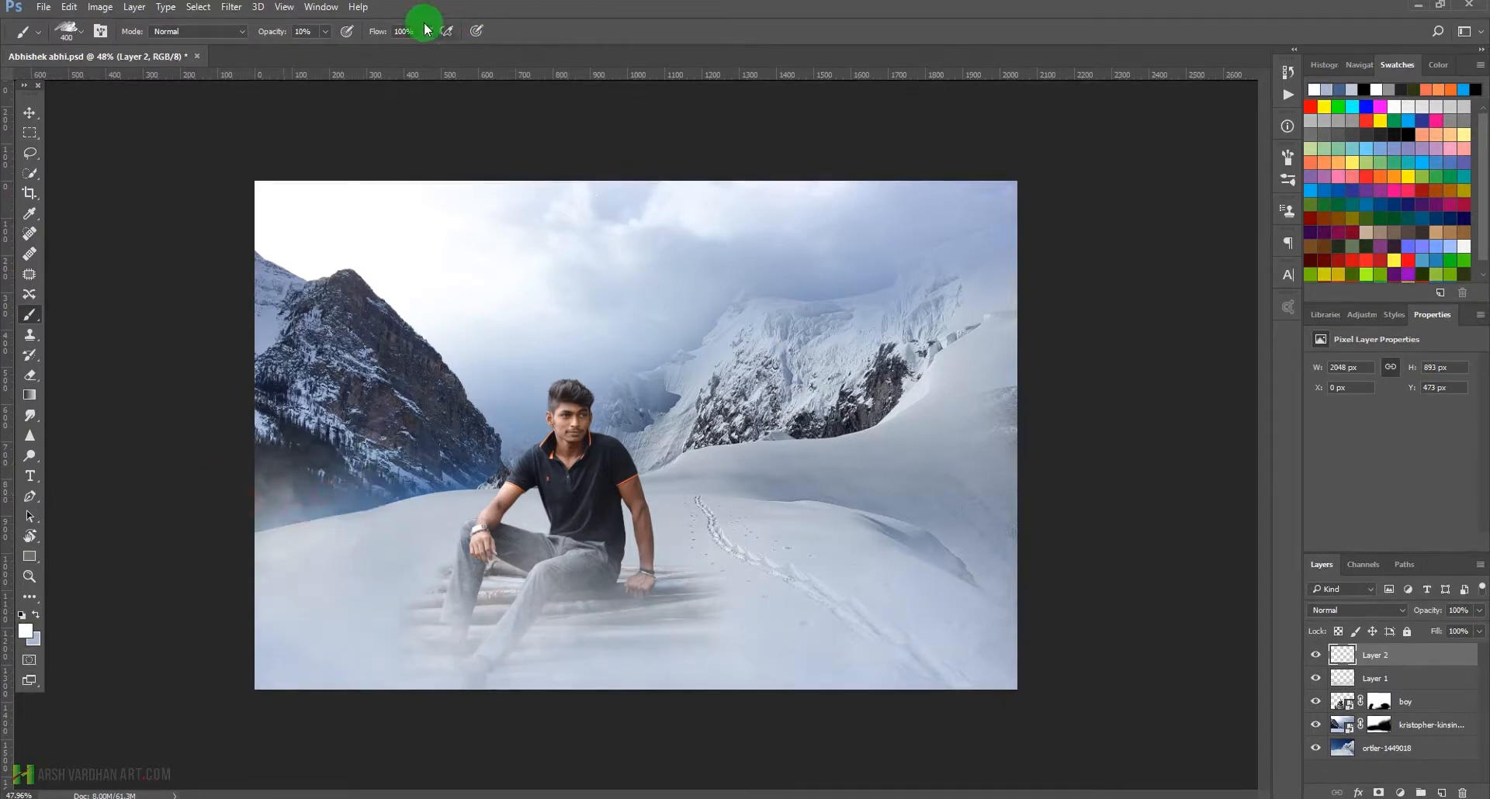
{"action": "left_click_drag", "start_coordinate": [426, 34], "coordinate": [375, 53]}
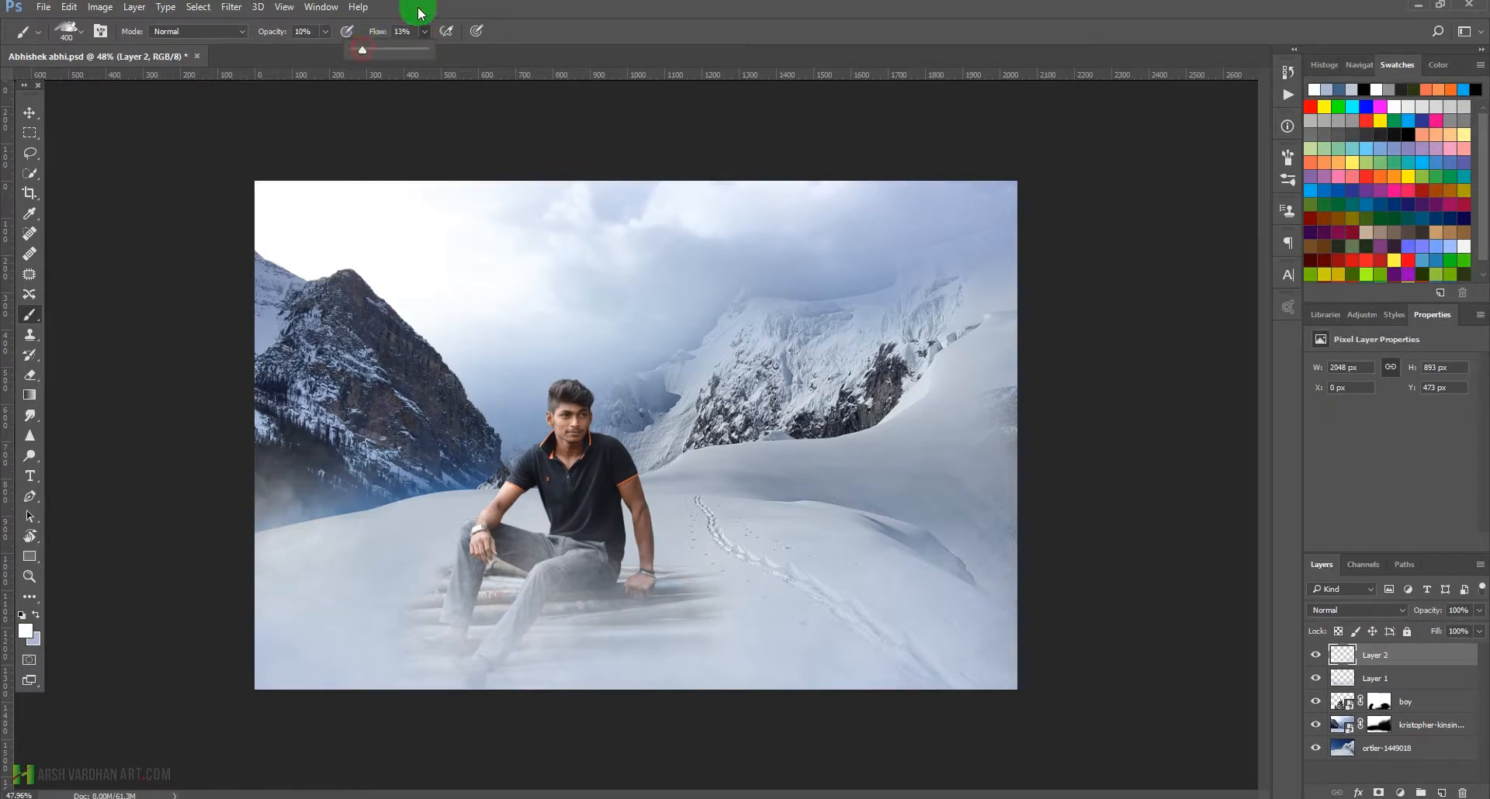
{"action": "mouse_move", "coordinate": [292, 451]}
{"action": "left_mouse_down"}
{"action": "mouse_move", "coordinate": [340, 472]}
{"action": "mouse_move", "coordinate": [395, 457]}
{"action": "mouse_move", "coordinate": [306, 497]}
{"action": "mouse_move", "coordinate": [377, 490]}
{"action": "mouse_move", "coordinate": [469, 449]}
{"action": "mouse_move", "coordinate": [440, 463]}
{"action": "mouse_move", "coordinate": [291, 454]}
{"action": "mouse_move", "coordinate": [273, 437]}
{"action": "mouse_move", "coordinate": [430, 452]}
{"action": "mouse_move", "coordinate": [440, 381]}
{"action": "mouse_move", "coordinate": [359, 293]}
{"action": "mouse_move", "coordinate": [270, 371]}
{"action": "mouse_move", "coordinate": [640, 574]}
{"action": "mouse_move", "coordinate": [946, 496]}
{"action": "mouse_move", "coordinate": [912, 407]}
{"action": "mouse_move", "coordinate": [882, 390]}
{"action": "mouse_move", "coordinate": [935, 431]}
{"action": "left_mouse_up"}
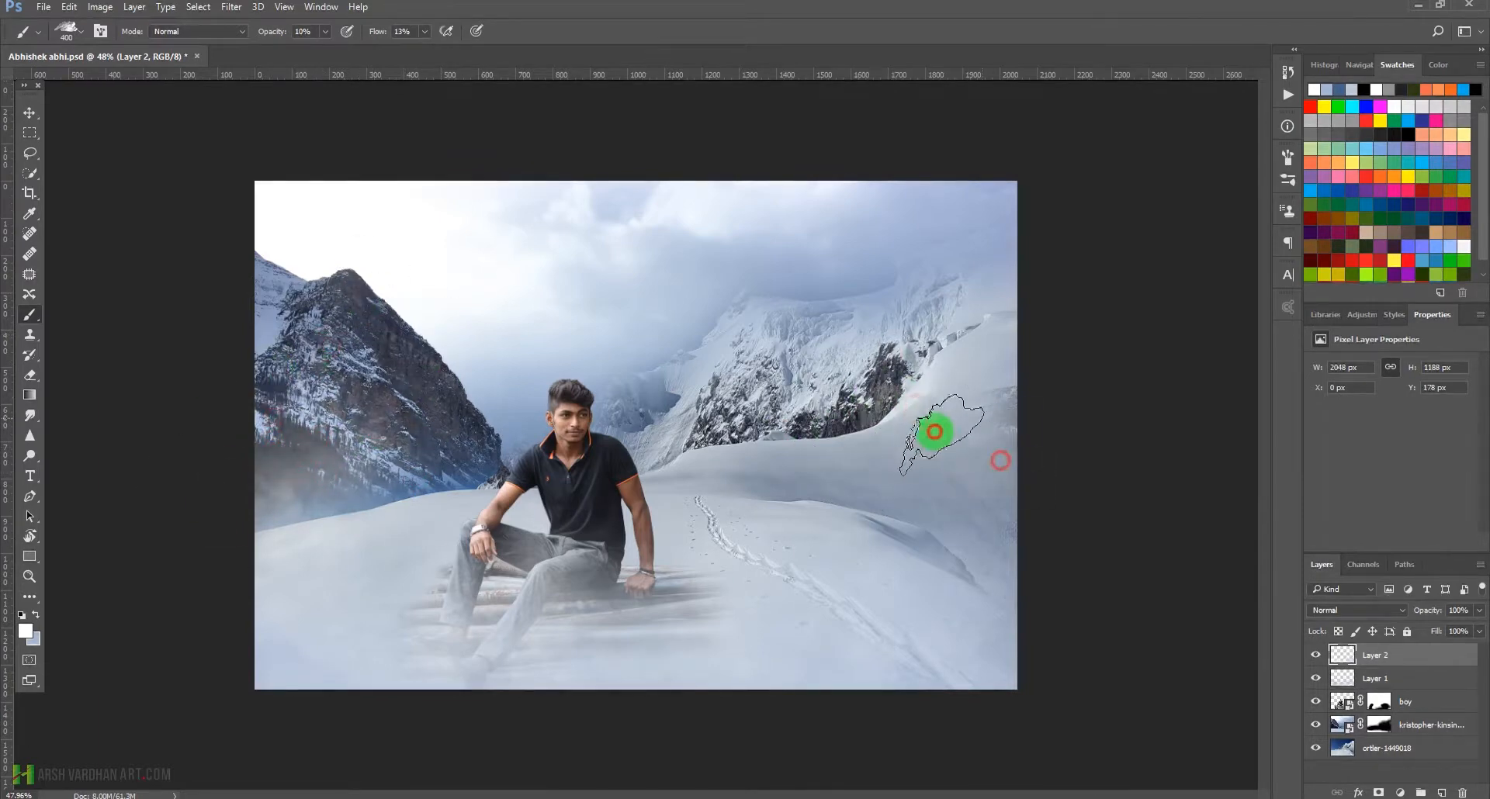
Set the brush flow to 48% and paint white mist over the right slope and the left mountain up to its peak
{"action": "left_click_drag", "start_coordinate": [424, 31], "coordinate": [428, 55]}
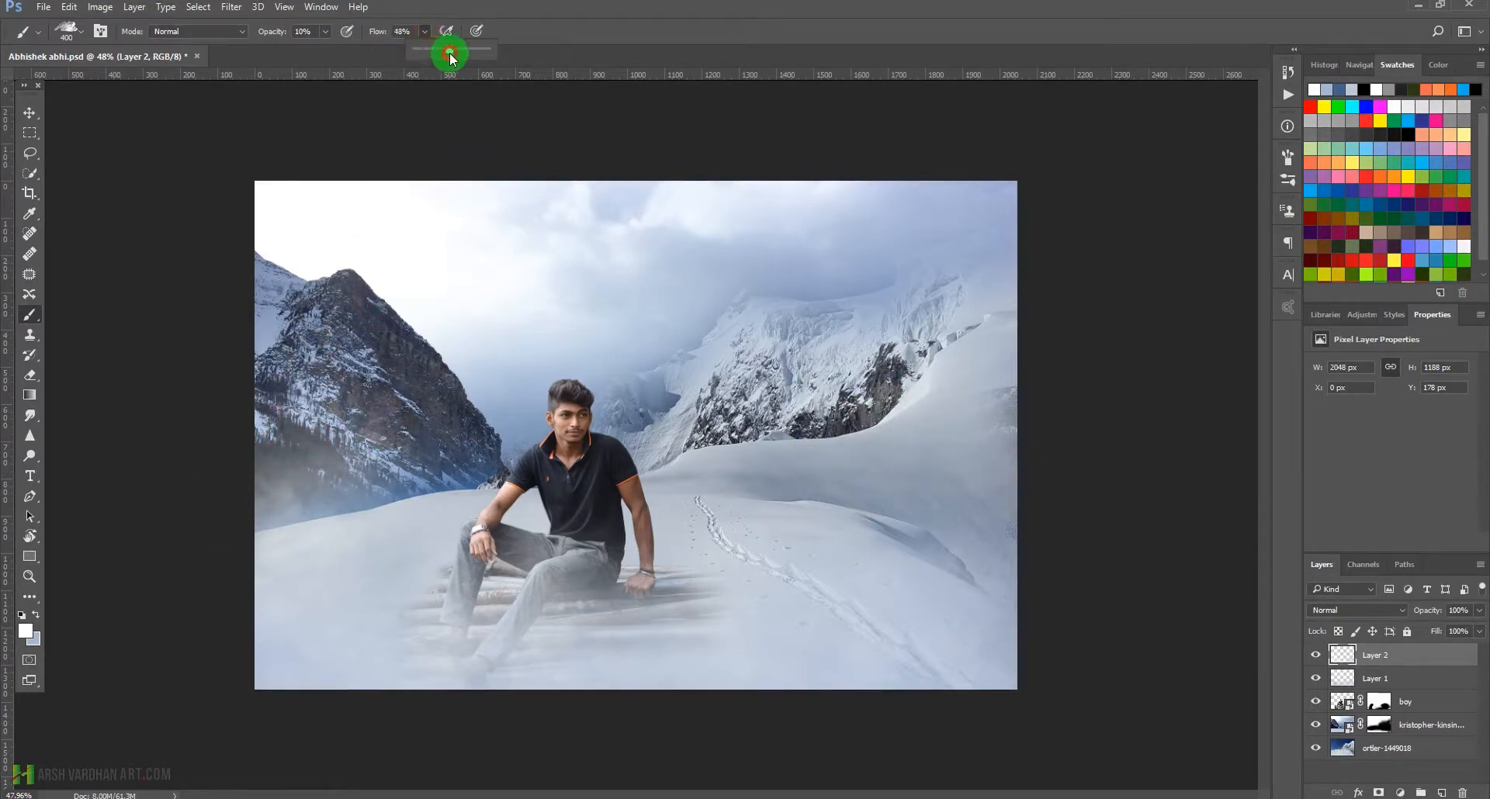
{"action": "left_click", "coordinate": [718, 7]}
{"action": "mouse_move", "coordinate": [935, 512]}
{"action": "left_mouse_down"}
{"action": "mouse_move", "coordinate": [849, 401]}
{"action": "mouse_move", "coordinate": [889, 468]}
{"action": "mouse_move", "coordinate": [961, 484]}
{"action": "mouse_move", "coordinate": [1010, 554]}
{"action": "mouse_move", "coordinate": [968, 569]}
{"action": "mouse_move", "coordinate": [865, 484]}
{"action": "mouse_move", "coordinate": [880, 436]}
{"action": "mouse_move", "coordinate": [766, 419]}
{"action": "mouse_move", "coordinate": [734, 468]}
{"action": "mouse_move", "coordinate": [998, 370]}
{"action": "mouse_move", "coordinate": [880, 350]}
{"action": "mouse_move", "coordinate": [716, 445]}
{"action": "mouse_move", "coordinate": [393, 436]}
{"action": "mouse_move", "coordinate": [324, 365]}
{"action": "mouse_move", "coordinate": [309, 325]}
{"action": "mouse_move", "coordinate": [278, 340]}
{"action": "mouse_move", "coordinate": [396, 350]}
{"action": "mouse_move", "coordinate": [335, 431]}
{"action": "mouse_move", "coordinate": [363, 473]}
{"action": "mouse_move", "coordinate": [477, 450]}
{"action": "mouse_move", "coordinate": [344, 402]}
{"action": "mouse_move", "coordinate": [283, 326]}
{"action": "mouse_move", "coordinate": [315, 320]}
{"action": "mouse_move", "coordinate": [254, 310]}
{"action": "mouse_move", "coordinate": [368, 344]}
{"action": "mouse_move", "coordinate": [355, 383]}
{"action": "mouse_move", "coordinate": [384, 405]}
{"action": "mouse_move", "coordinate": [281, 431]}
{"action": "left_mouse_up"}
{"action": "key", "text": "x"}
{"action": "left_click", "coordinate": [376, 377]}
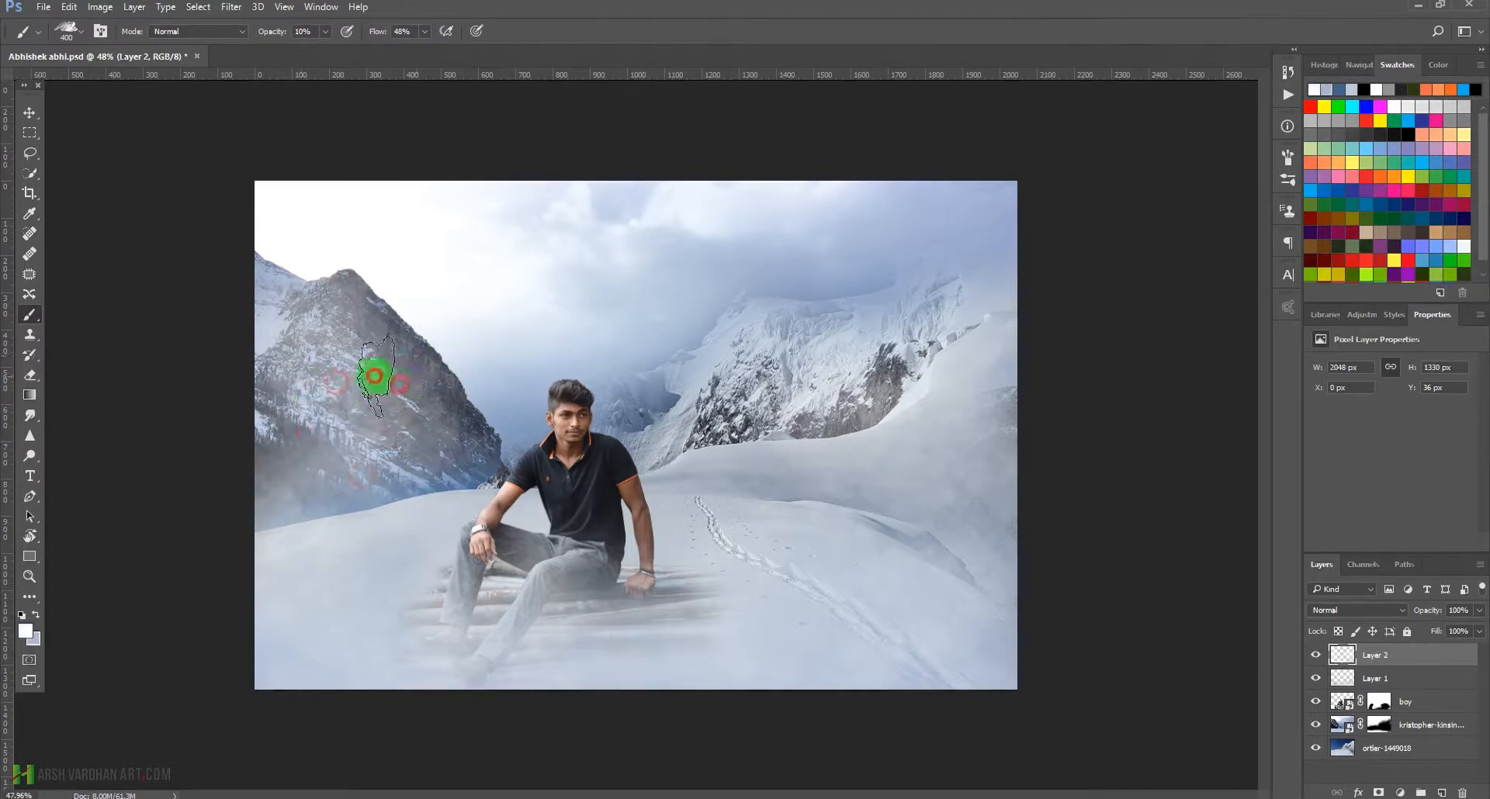
{"action": "left_click", "coordinate": [299, 323]}
{"action": "left_click", "coordinate": [330, 288]}
{"action": "left_click", "coordinate": [273, 319]}
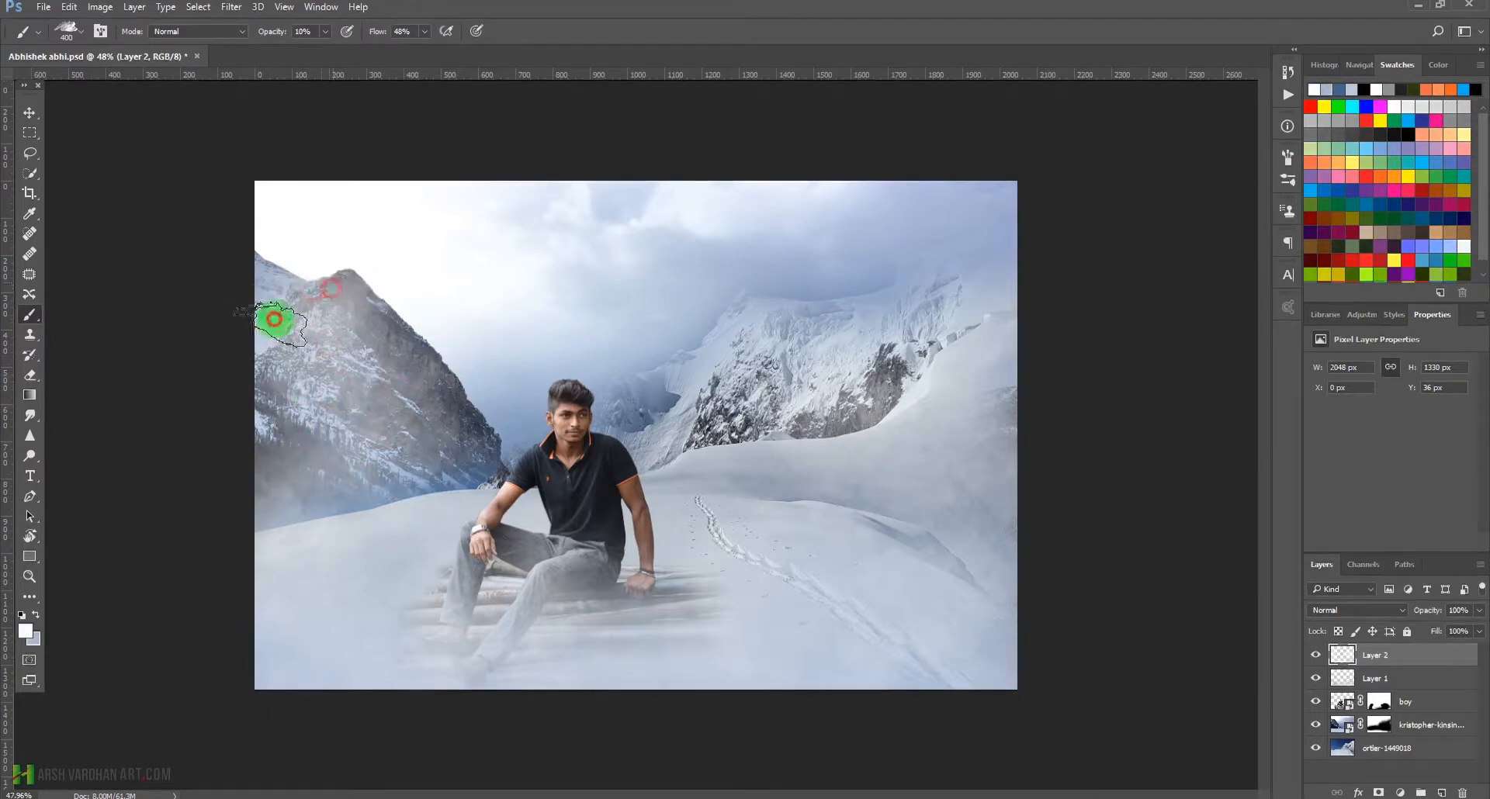
Sample the blue-grey haze beside the left mountain and dab mist over the mountain's face, peak and lower left side
{"action": "left_click", "coordinate": [492, 396], "text": "alt"}
{"action": "left_click", "coordinate": [415, 445]}
{"action": "left_click", "coordinate": [392, 410]}
{"action": "left_click", "coordinate": [314, 407]}
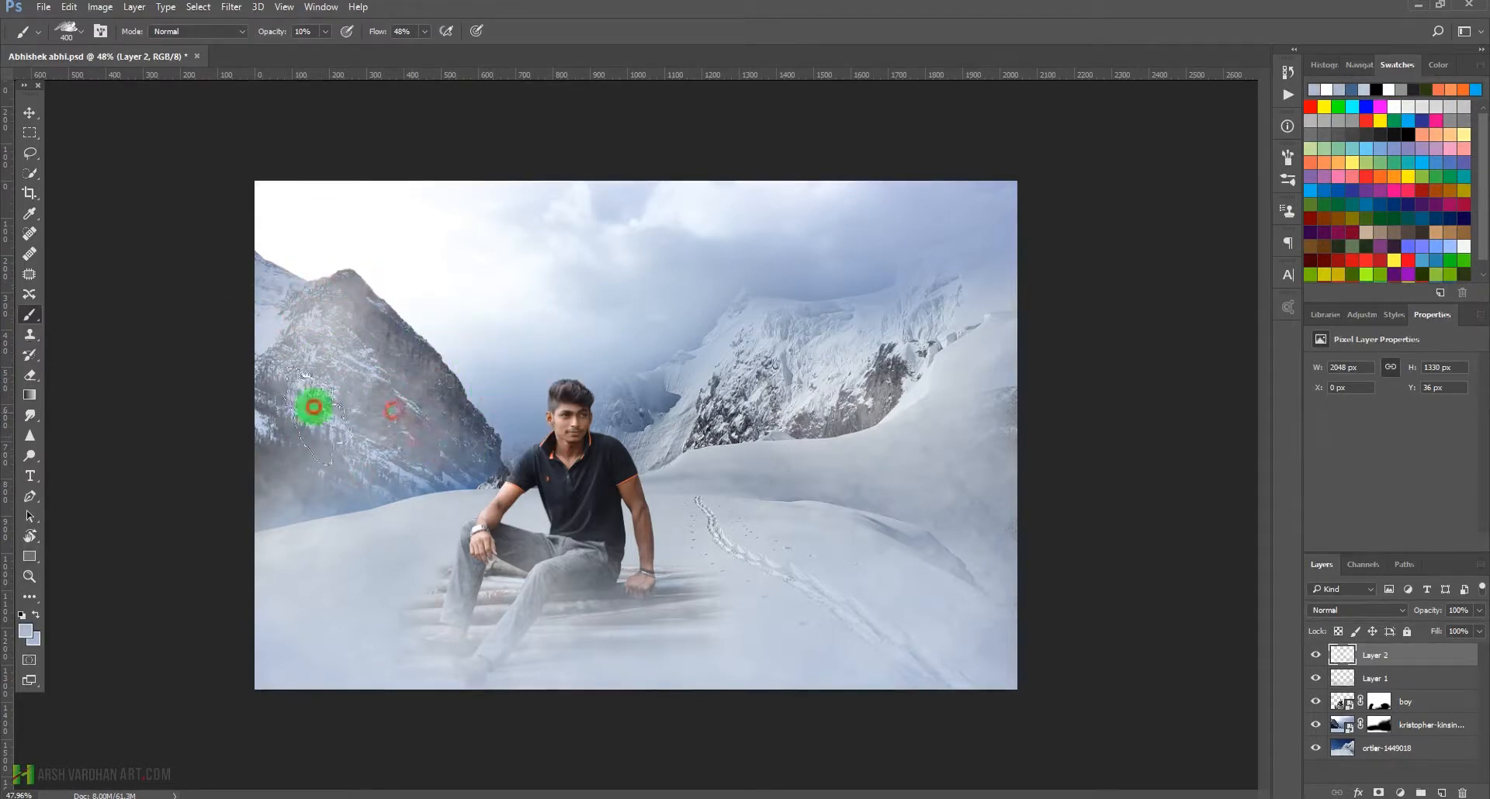
{"action": "left_click", "coordinate": [315, 386]}
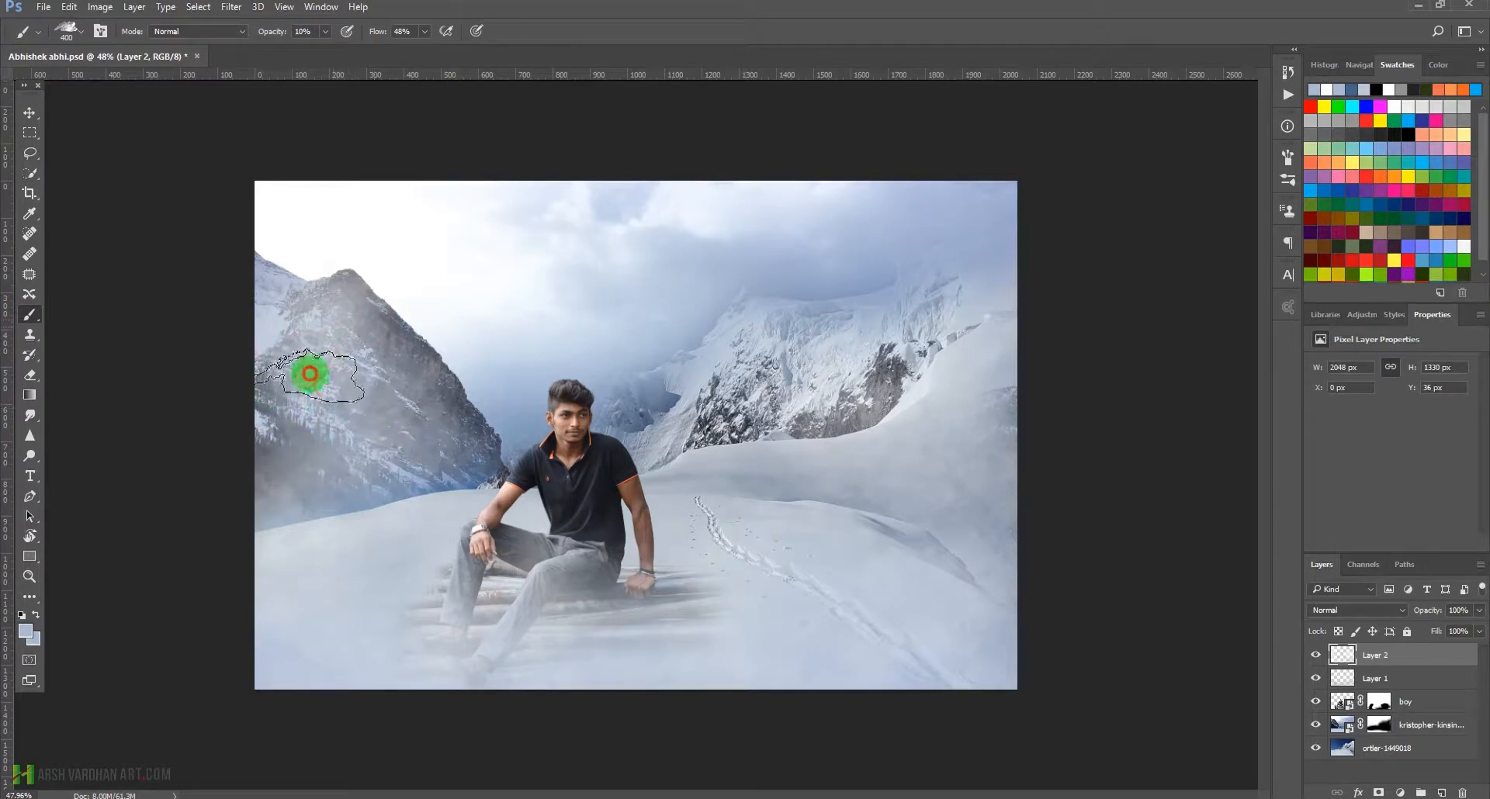
{"action": "left_click", "coordinate": [340, 365]}
{"action": "left_click", "coordinate": [344, 283]}
{"action": "left_click_drag", "start_coordinate": [344, 284], "coordinate": [294, 346]}
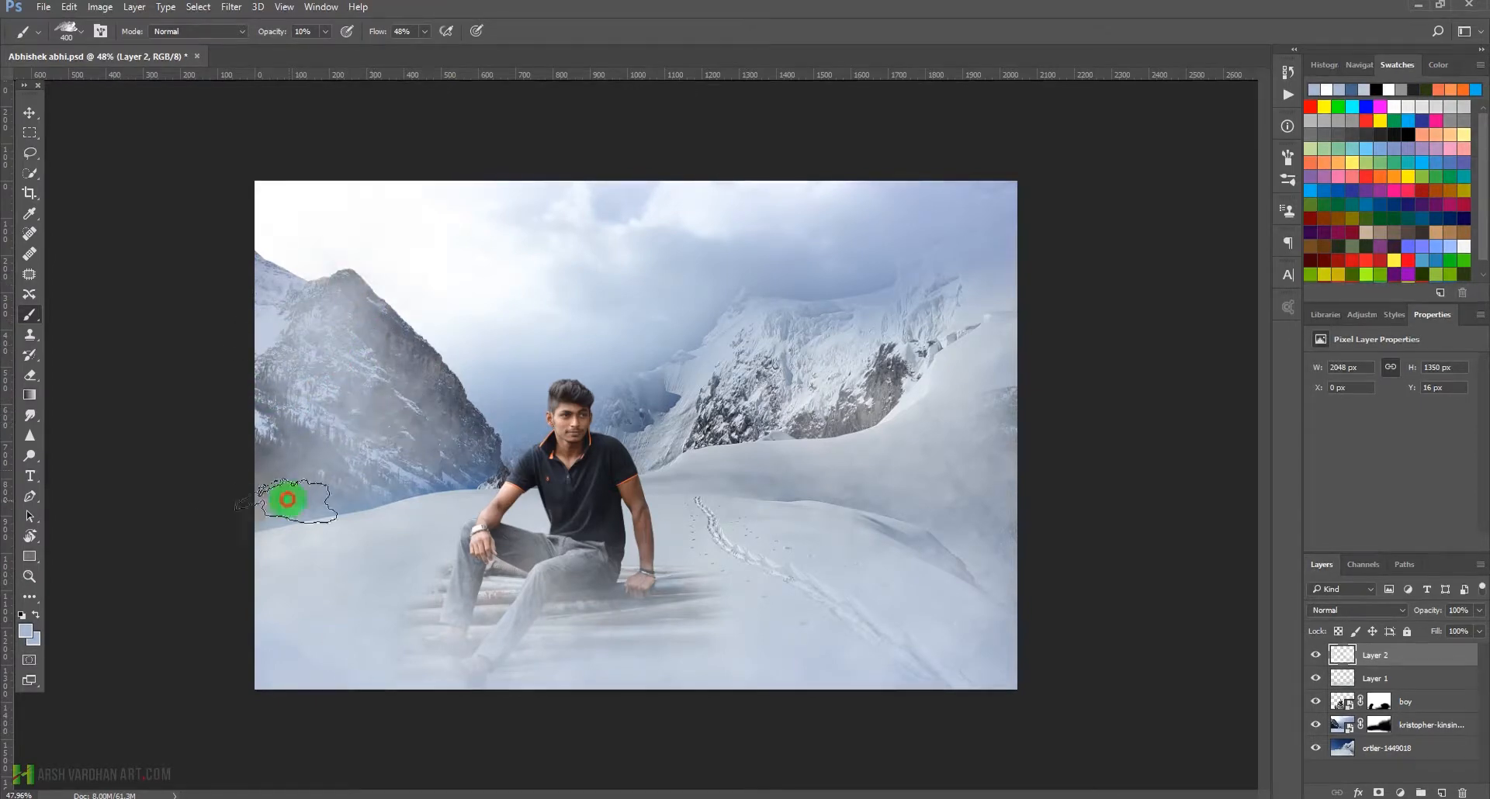
{"action": "left_click", "coordinate": [277, 450]}
{"action": "left_click", "coordinate": [223, 466]}
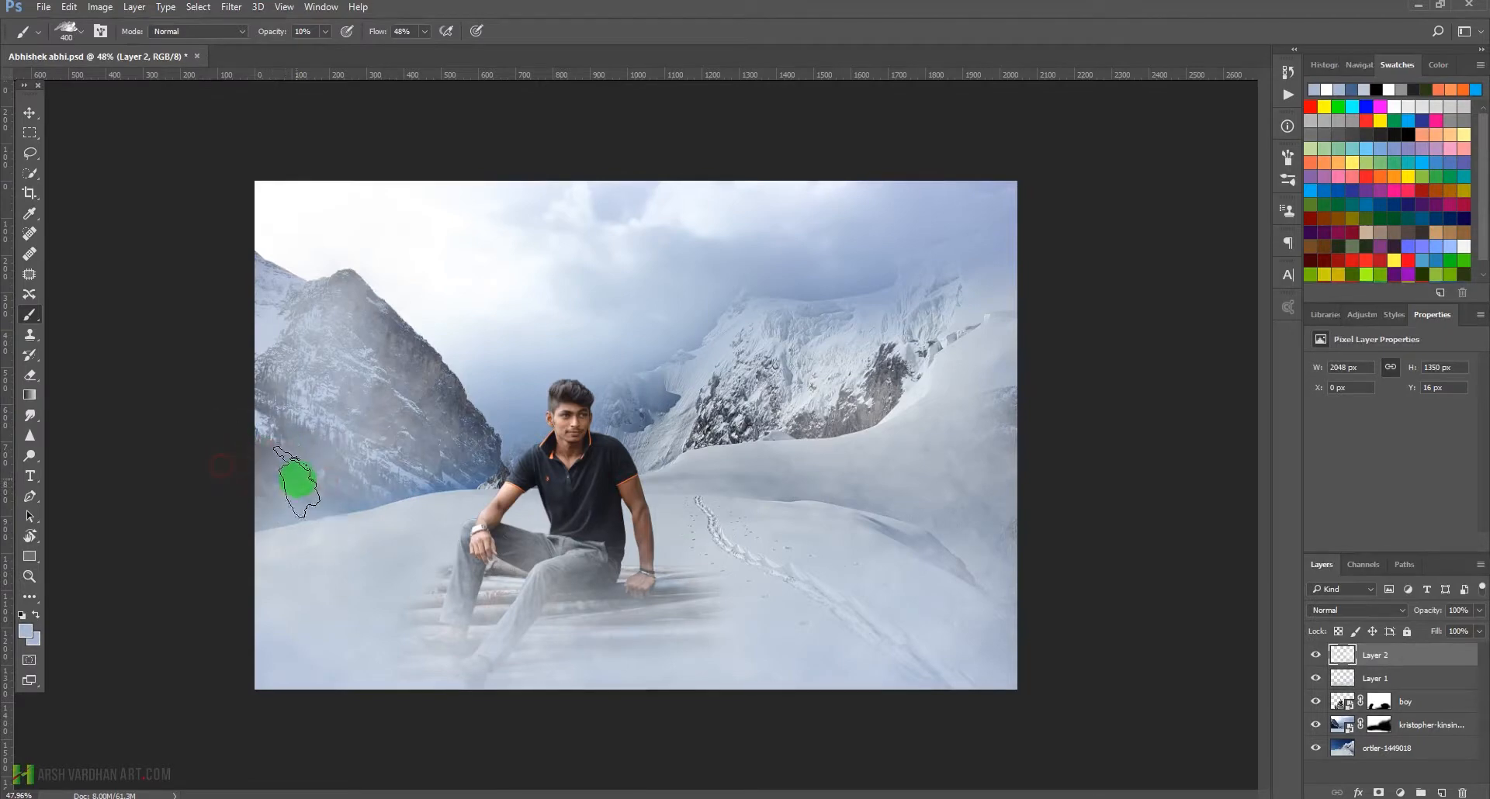
Sample the pale snow colour below the left mountain and dab mist along its base and across its slopes
{"action": "left_click", "coordinate": [326, 530], "text": "alt"}
{"action": "left_click", "coordinate": [332, 495]}
{"action": "left_click", "coordinate": [279, 479]}
{"action": "left_click", "coordinate": [407, 506]}
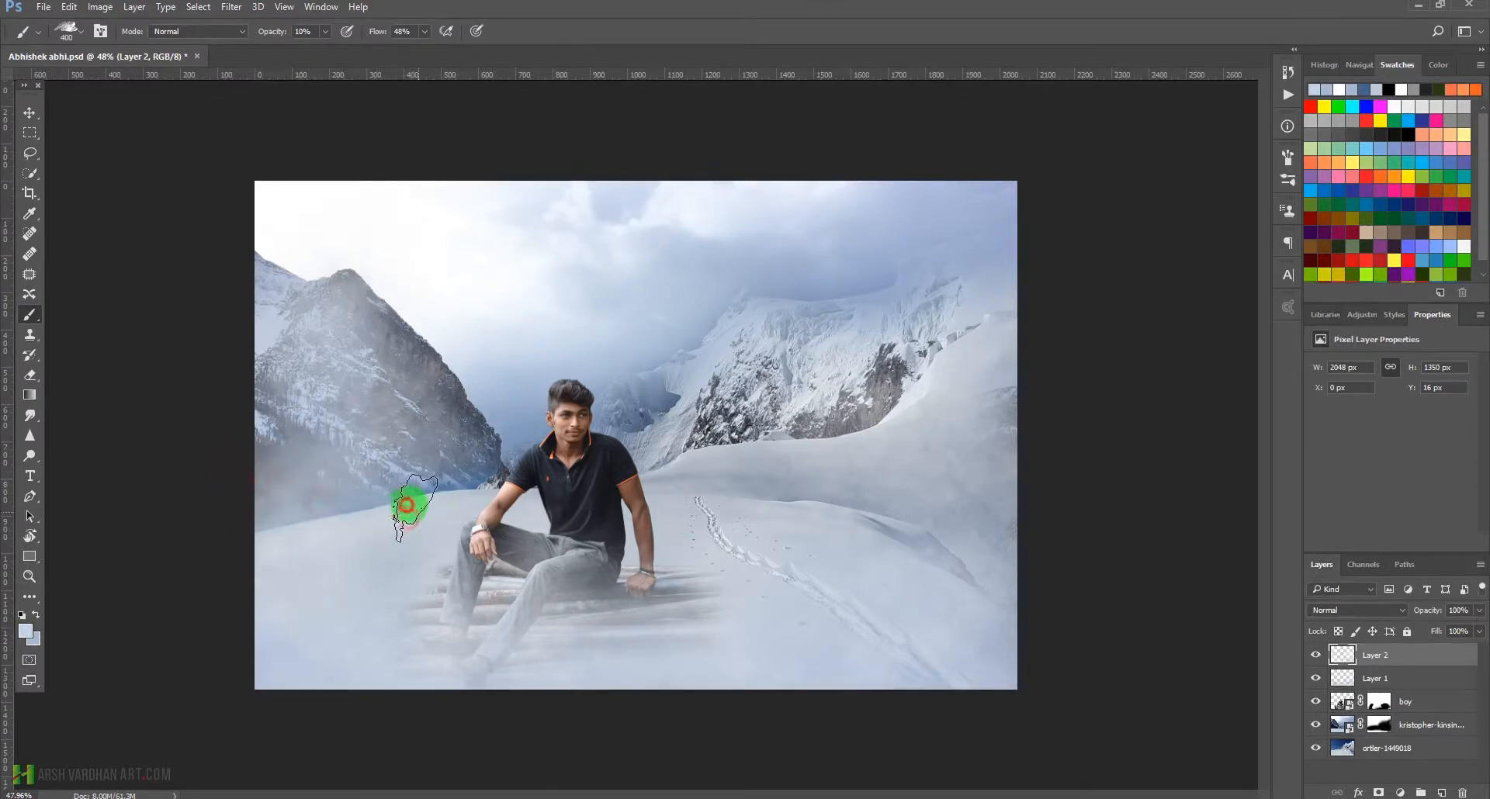
{"action": "left_click", "coordinate": [424, 509]}
{"action": "left_click", "coordinate": [429, 469]}
{"action": "left_click", "coordinate": [319, 456]}
{"action": "left_click", "coordinate": [307, 445]}
{"action": "left_click", "coordinate": [249, 393]}
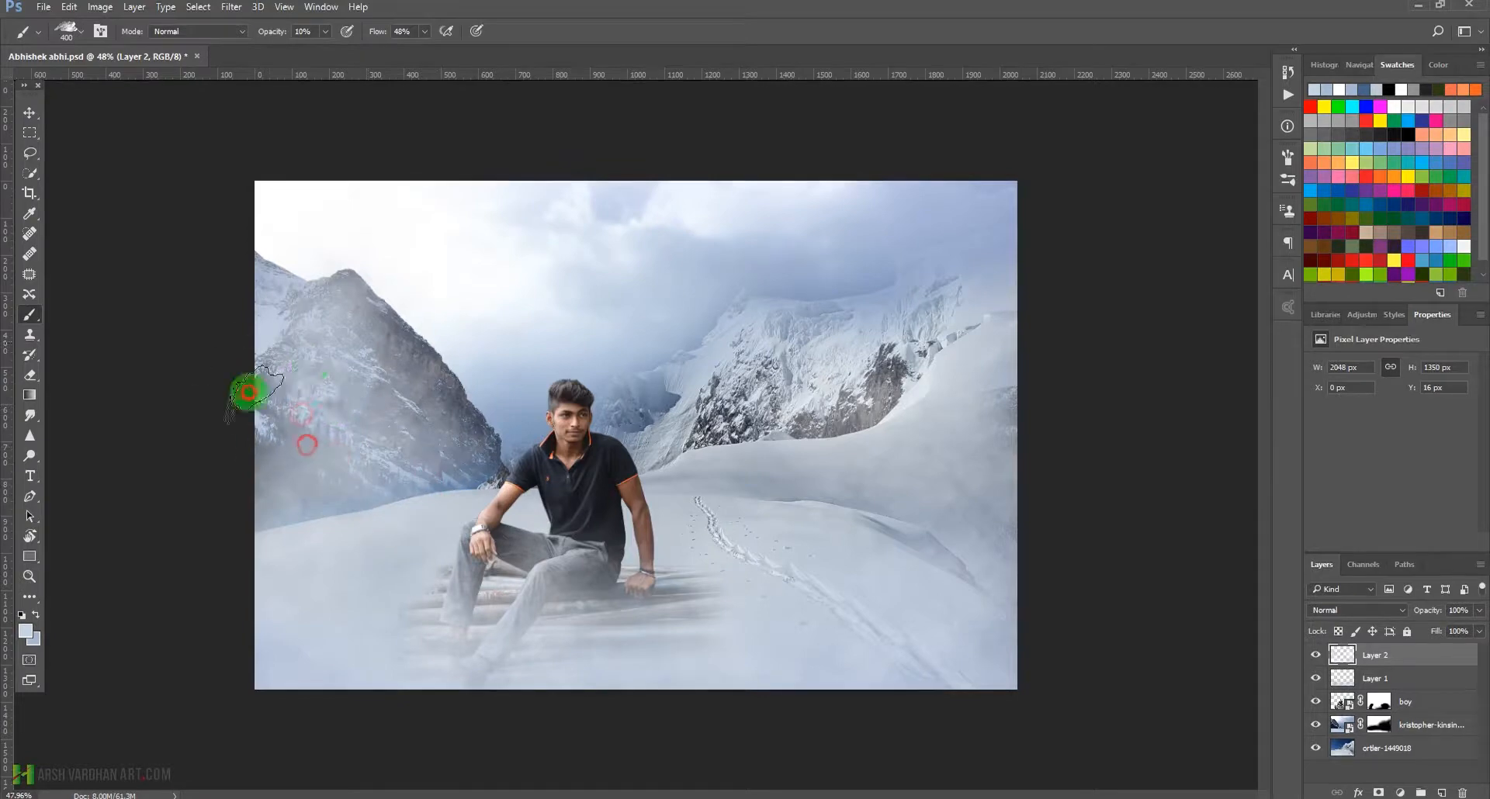
{"action": "left_click", "coordinate": [419, 361]}
{"action": "left_click", "coordinate": [310, 489]}
Dab faint mist over the right snow slope, the footprint trail and the foreground snow along the lower edge on Layer 2
{"action": "left_click", "coordinate": [914, 393]}
{"action": "left_click", "coordinate": [884, 464]}
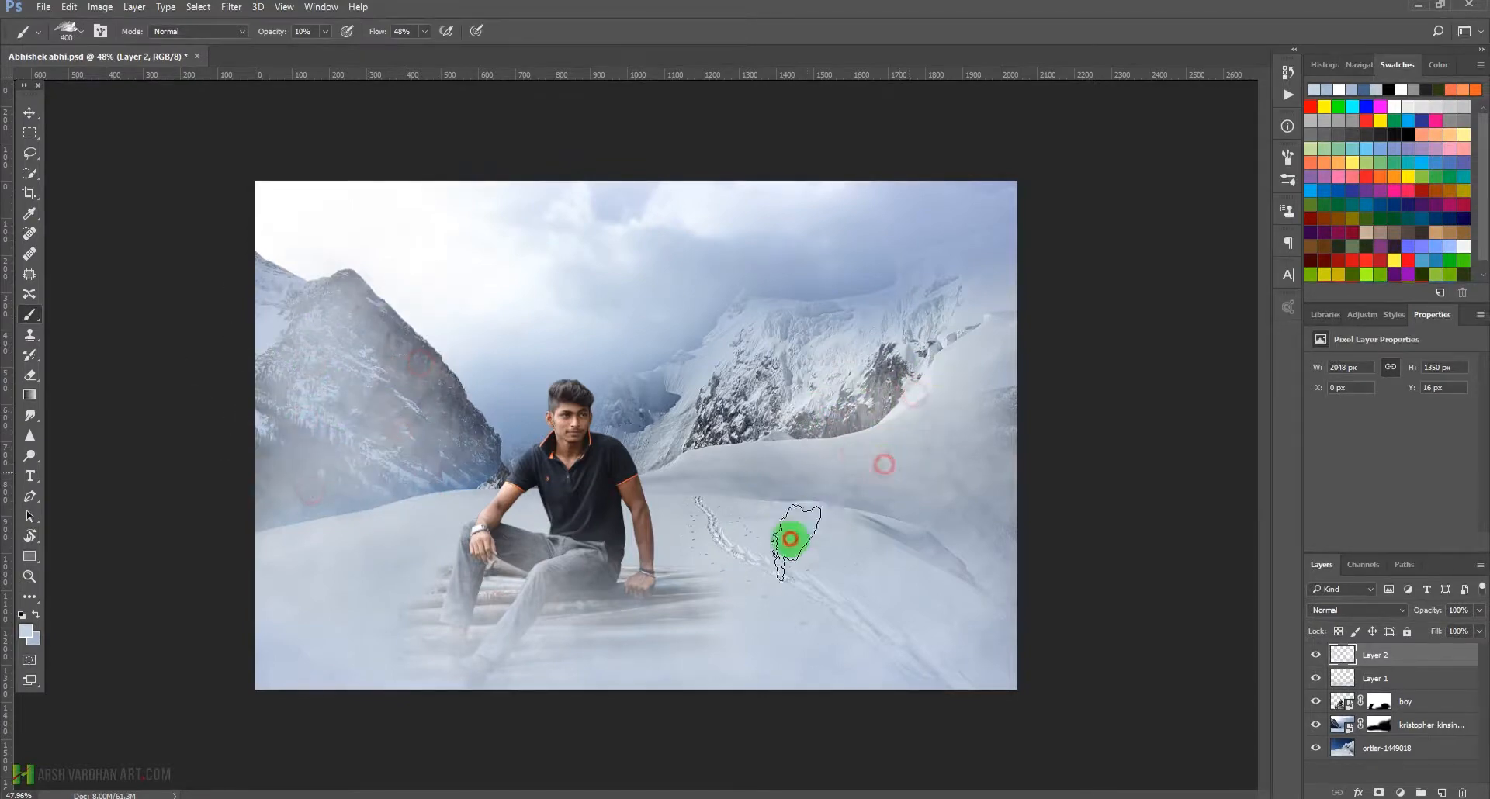
{"action": "left_click", "coordinate": [482, 619]}
{"action": "left_click", "coordinate": [706, 621]}
{"action": "left_click", "coordinate": [966, 654]}
{"action": "left_click", "coordinate": [983, 635]}
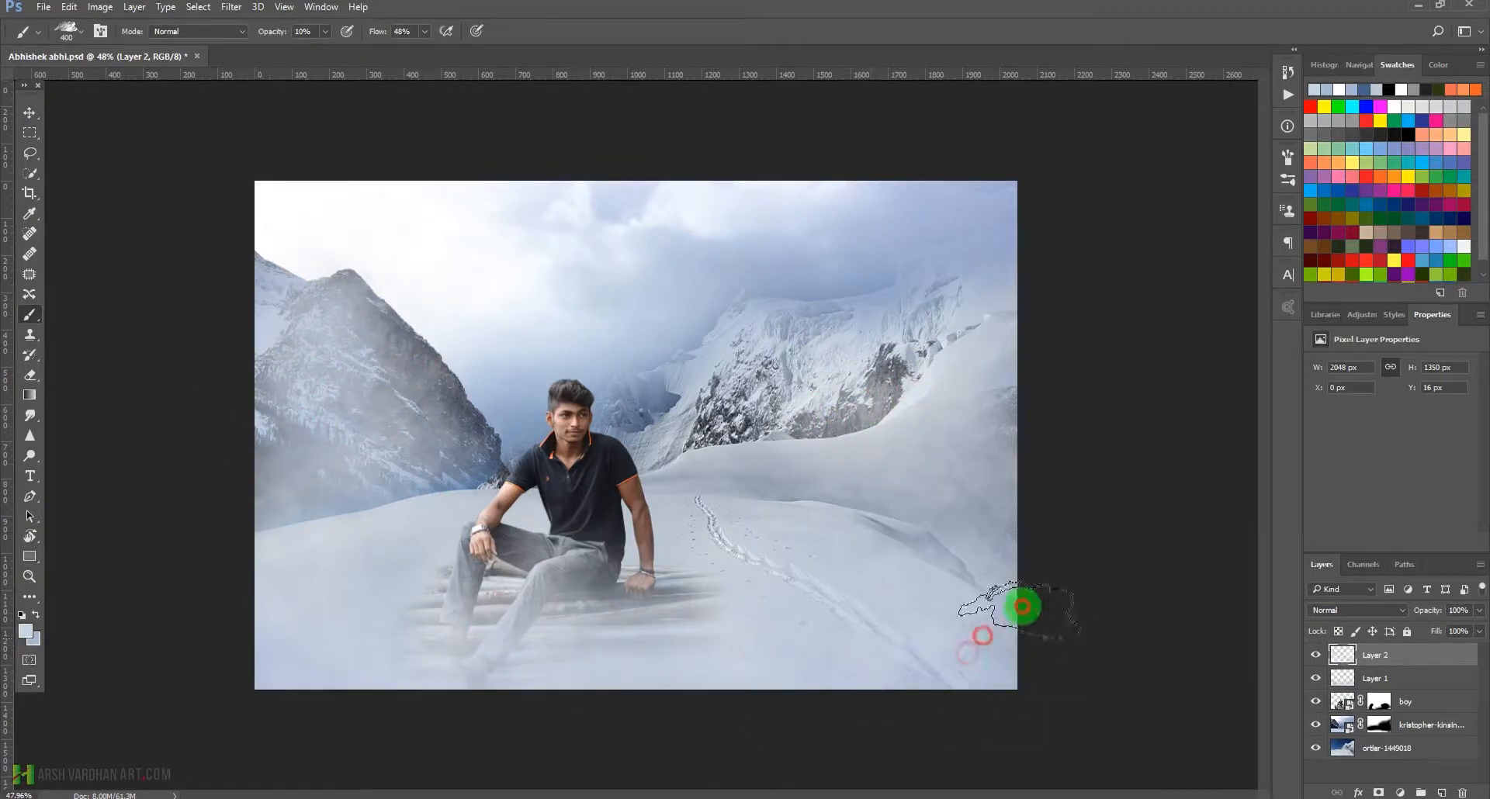
Dab more mist down the right edge of the snow slope, from the upper ridge to the lower corner
{"action": "left_click", "coordinate": [968, 523]}
{"action": "left_click", "coordinate": [982, 371]}
{"action": "left_click", "coordinate": [984, 440]}
{"action": "left_click", "coordinate": [999, 412]}
{"action": "left_click", "coordinate": [972, 517]}
{"action": "left_click", "coordinate": [992, 570]}
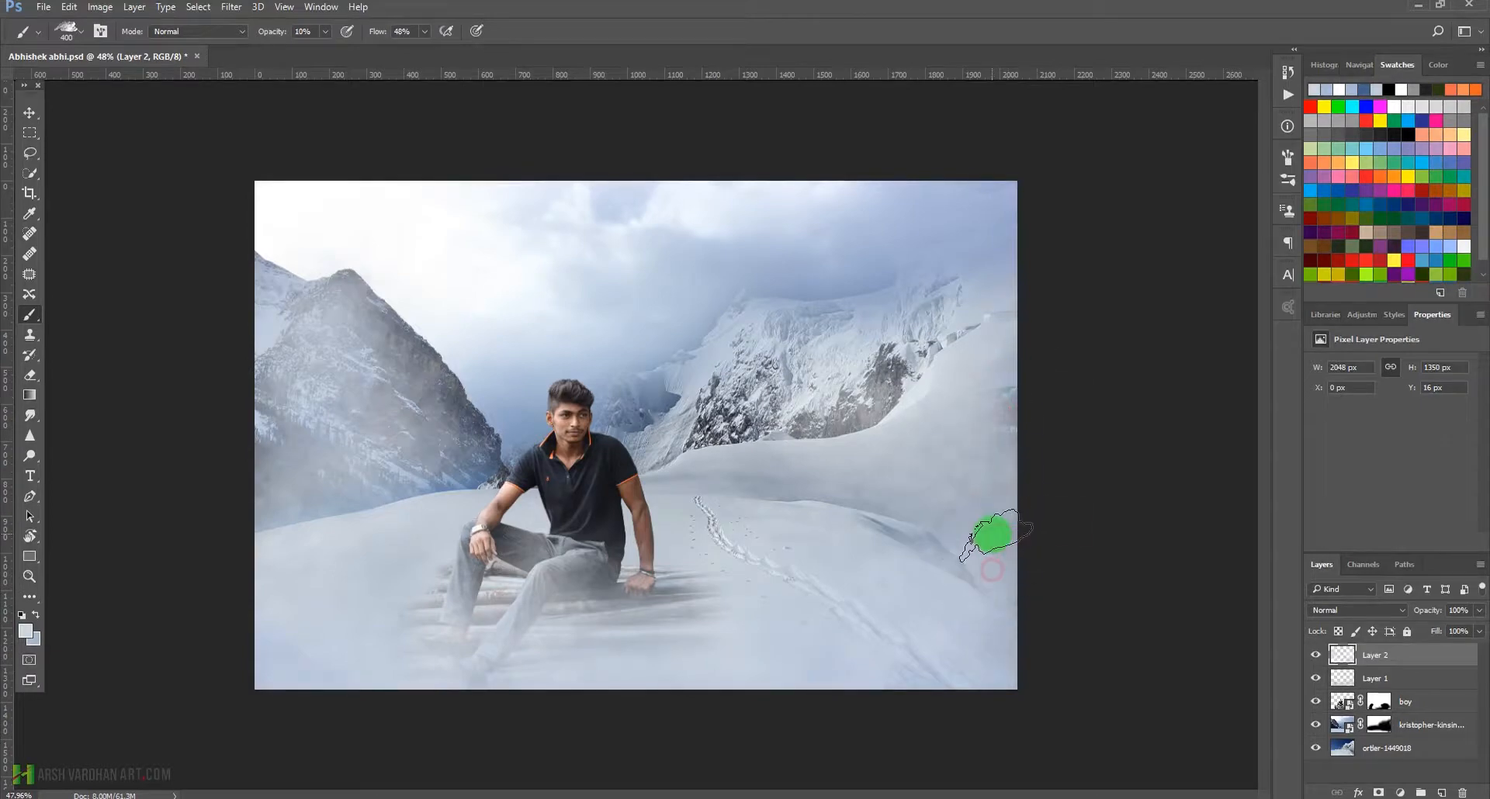
Dab mist over the right mountain's rocky face and up along its cloudy ridge
{"action": "left_click", "coordinate": [849, 416]}
{"action": "left_click", "coordinate": [771, 419]}
{"action": "left_click", "coordinate": [731, 387]}
{"action": "left_click", "coordinate": [708, 315]}
{"action": "left_click", "coordinate": [797, 302]}
{"action": "left_click", "coordinate": [834, 282]}
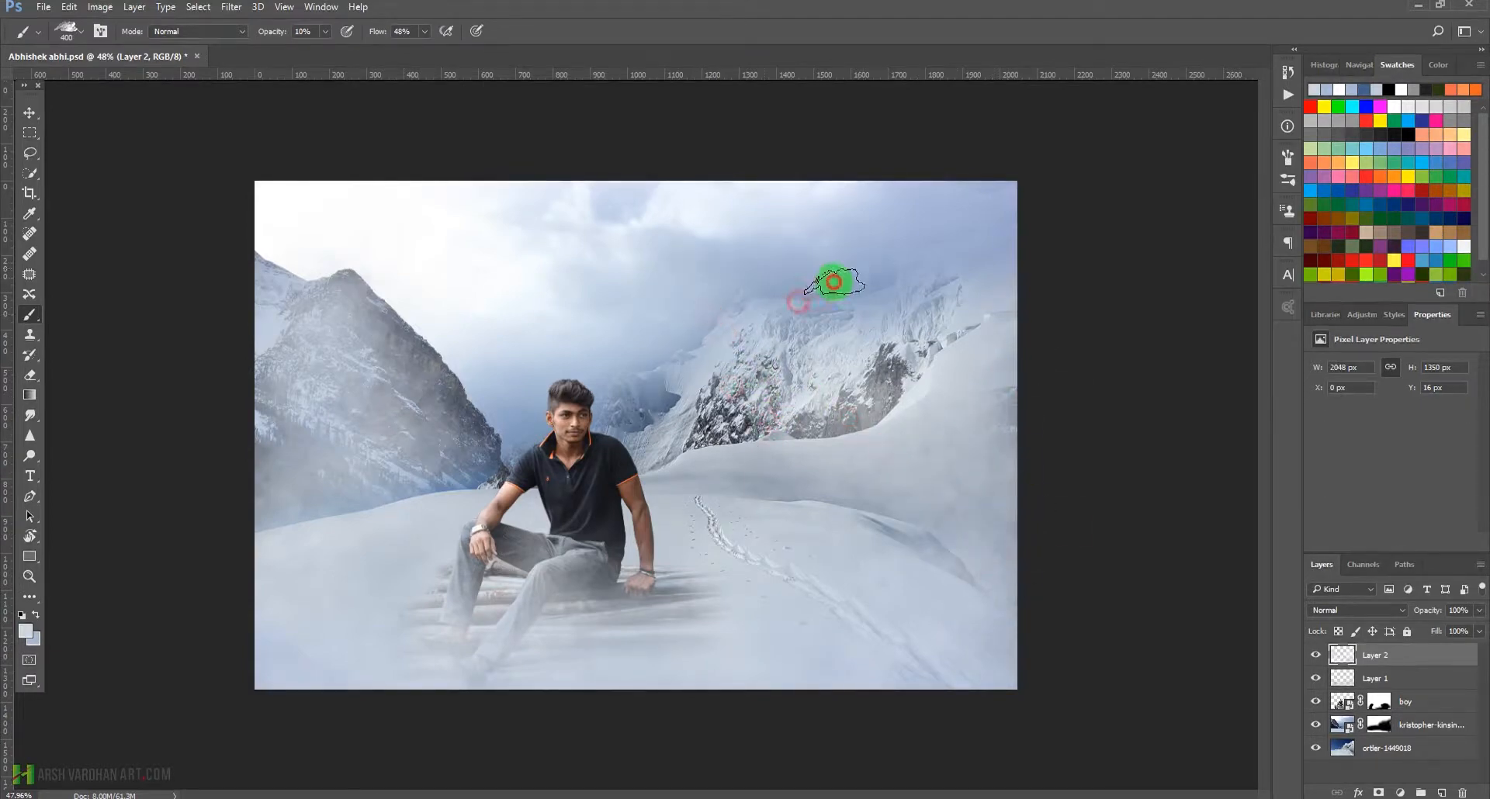
{"action": "left_click", "coordinate": [973, 440]}
Toggle Layer 2 off and on to compare the scene with and without the painted mist
{"action": "left_click", "coordinate": [1351, 688]}
{"action": "left_click", "coordinate": [1315, 658]}
{"action": "left_click", "coordinate": [1317, 659]}
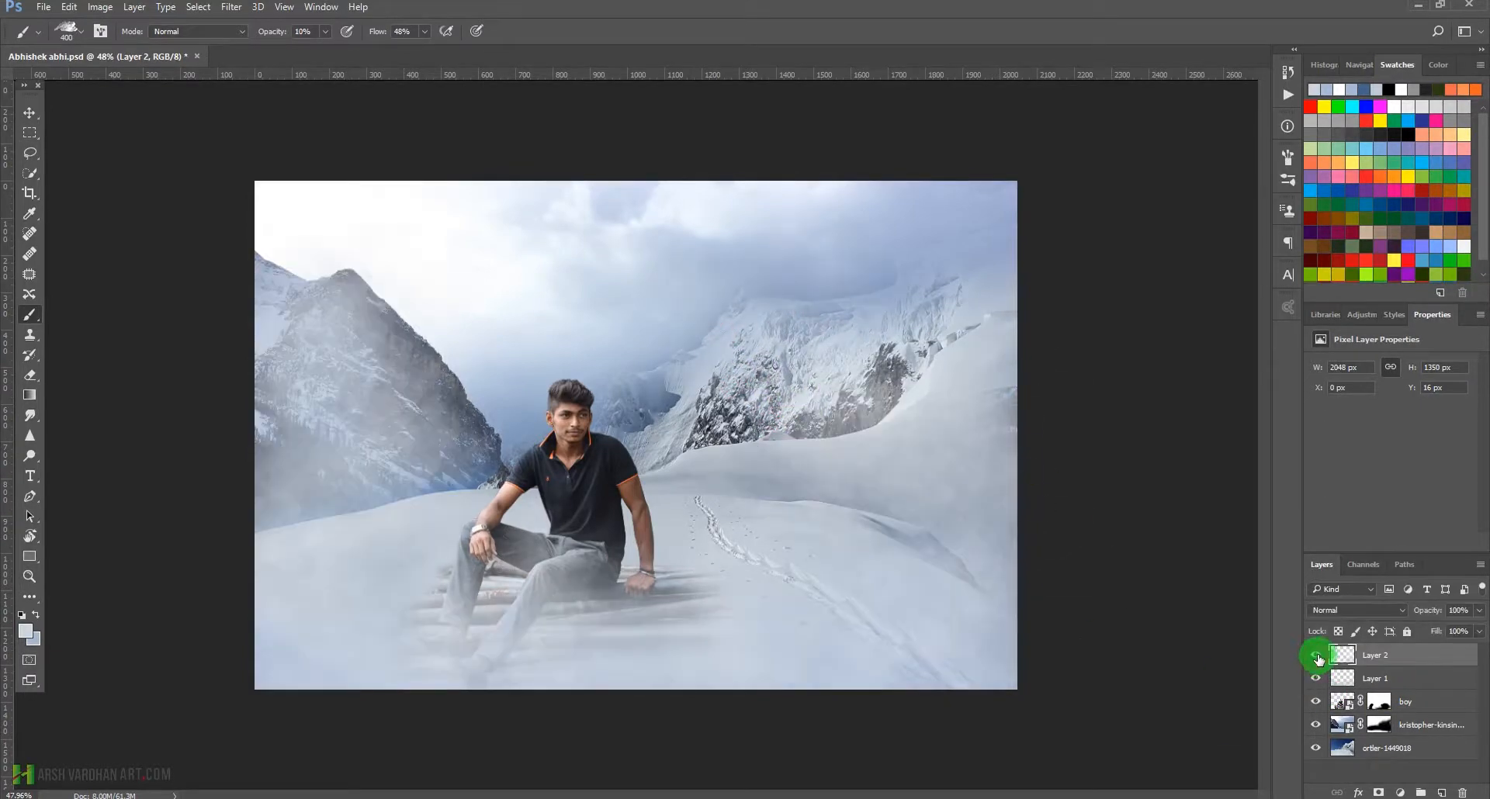
{"action": "left_click", "coordinate": [1317, 658]}
{"action": "left_click", "coordinate": [1317, 658]}
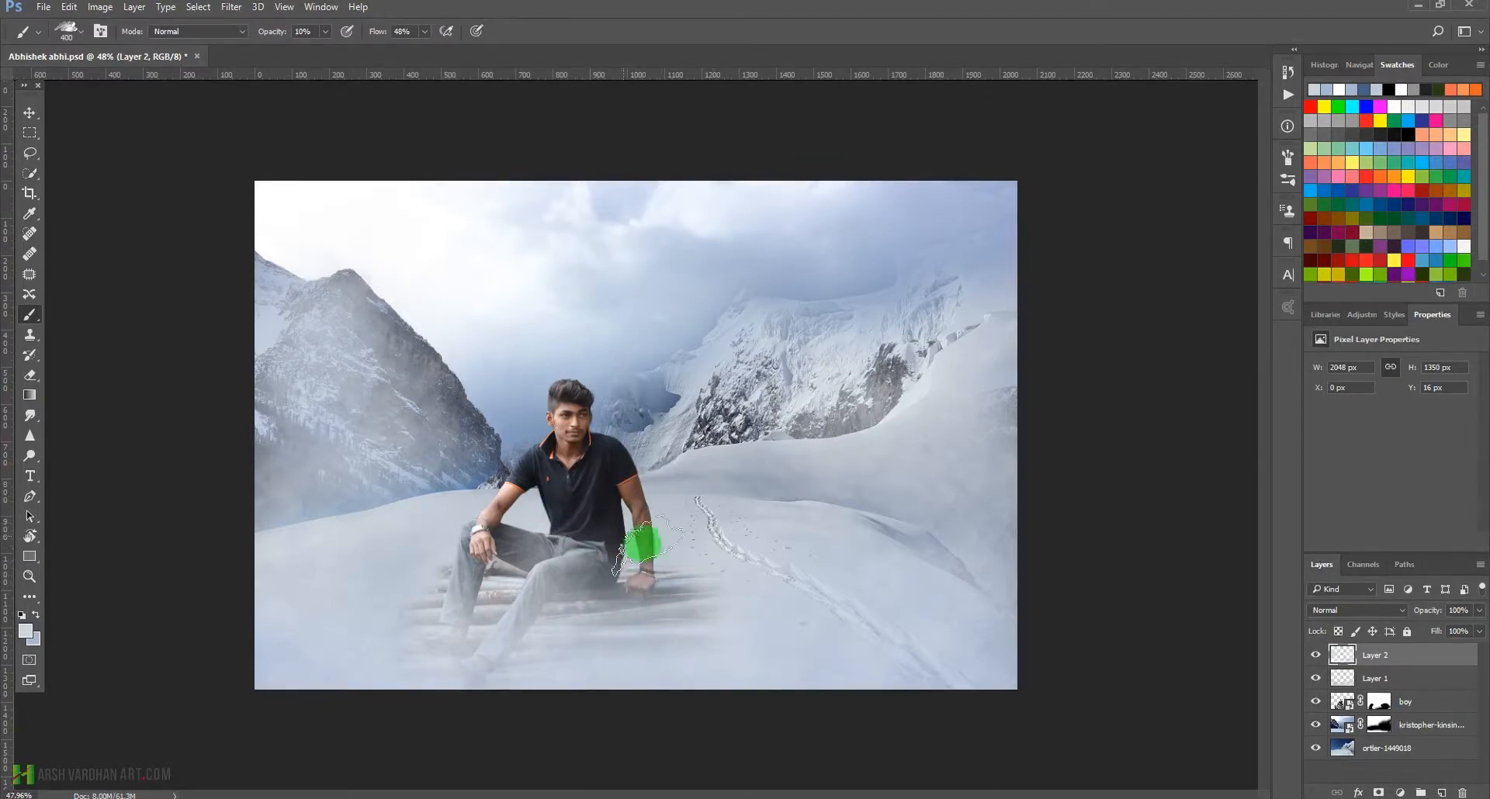
Select the boy layer and save the document
{"action": "left_click", "coordinate": [1331, 705]}
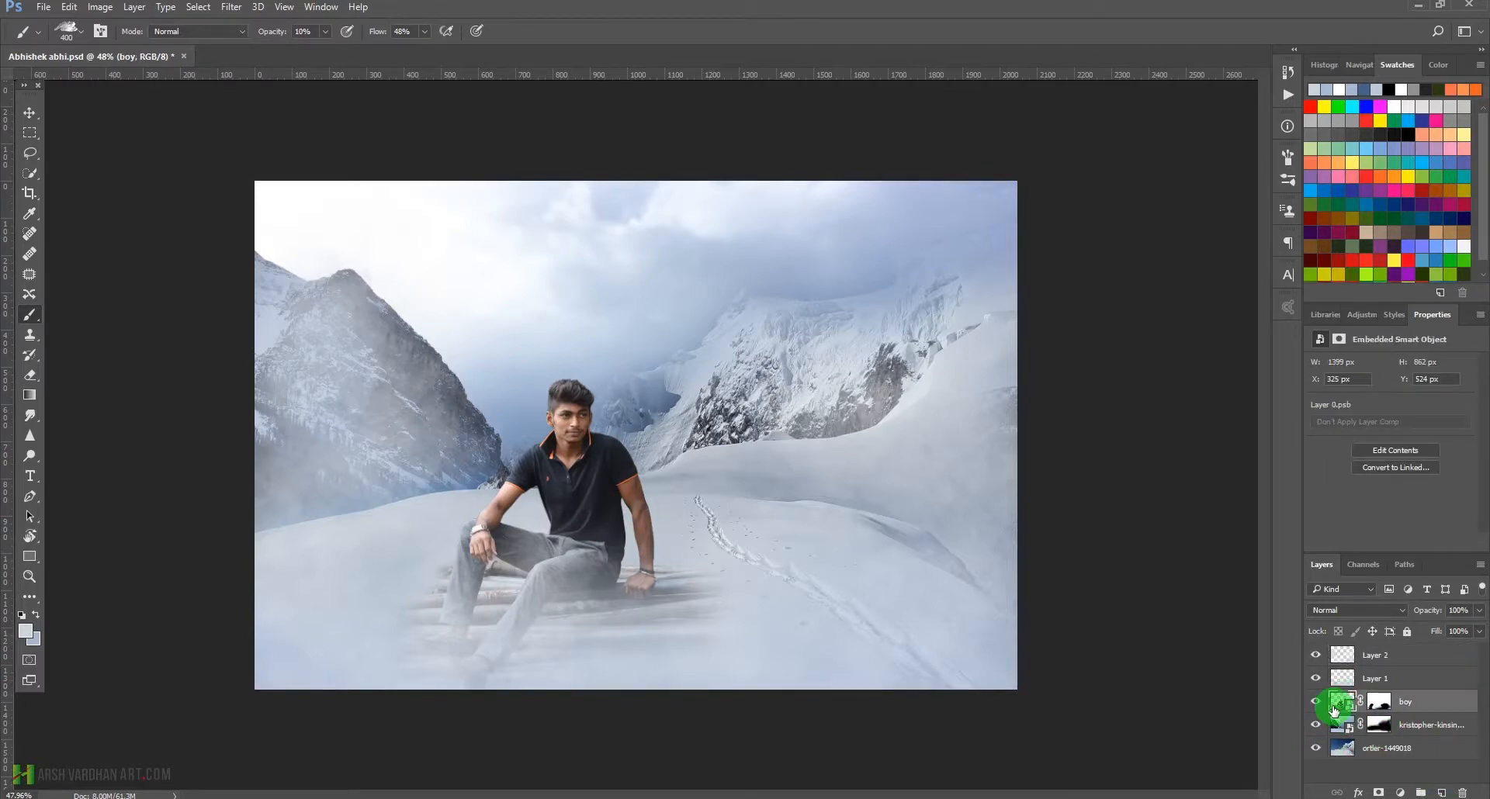
{"action": "key", "text": "ctrl+s"}
{"action": "left_click", "coordinate": [231, 10]}
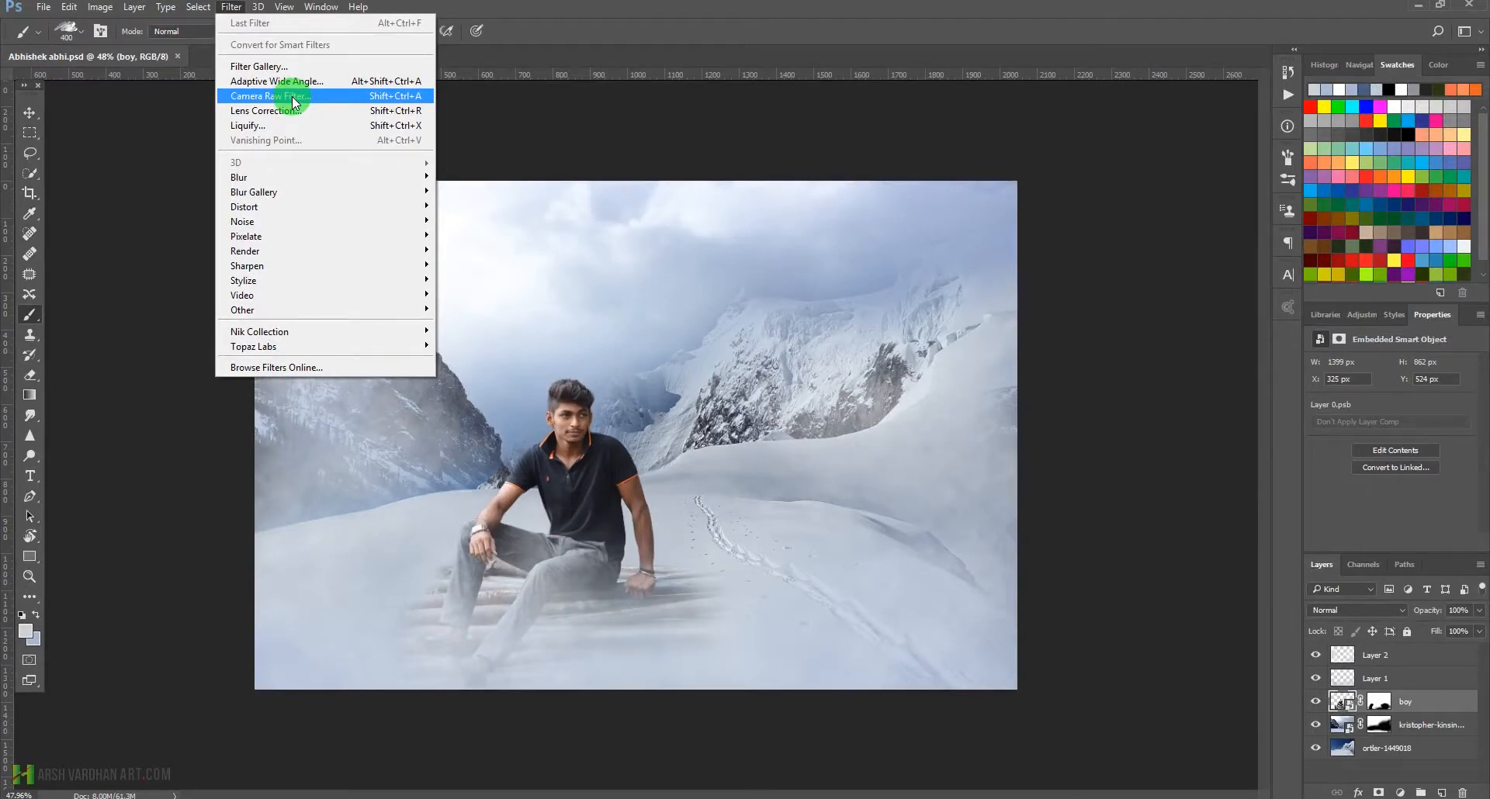
{"action": "left_click", "coordinate": [767, 31]}
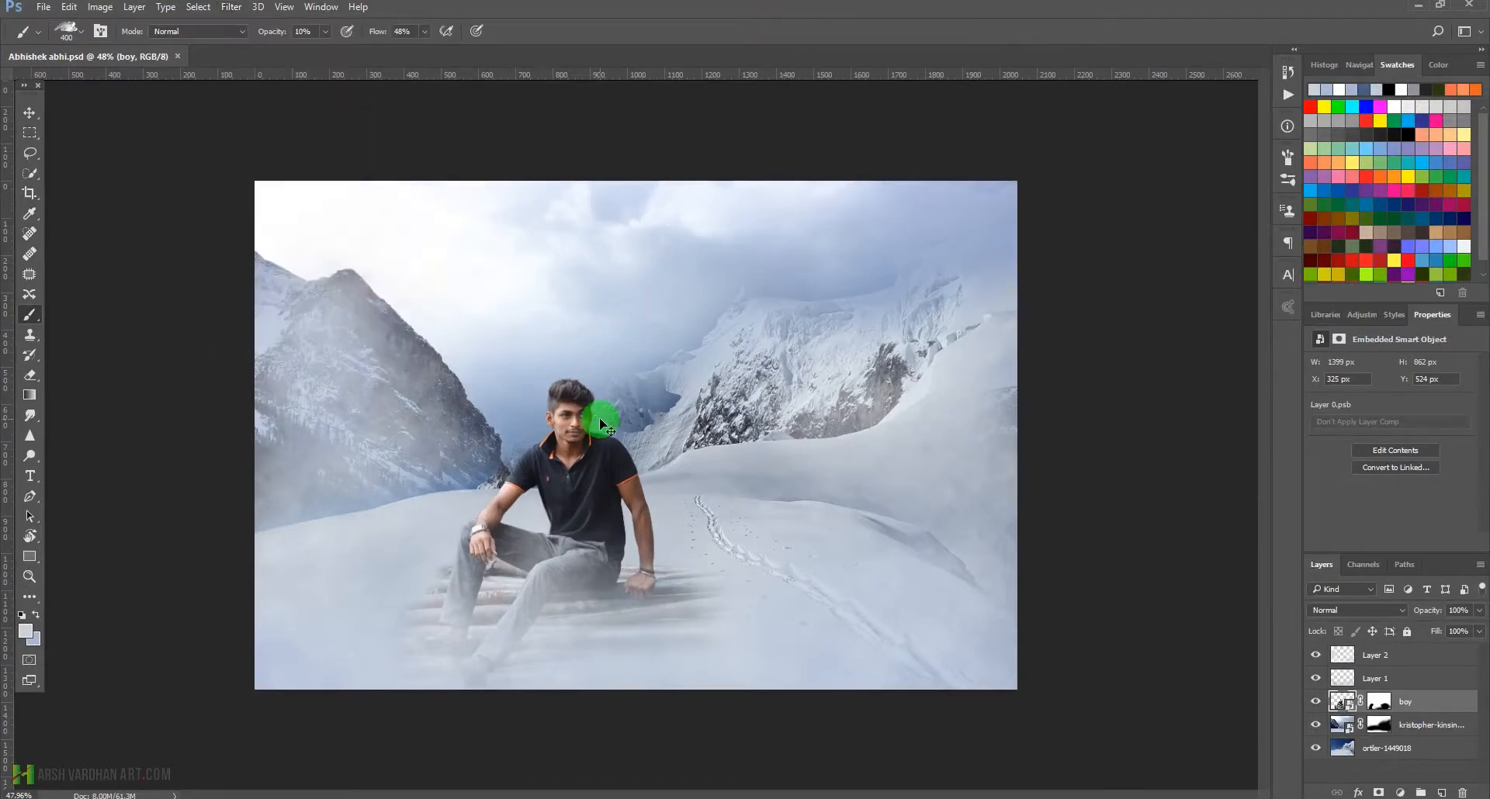
{"action": "key", "text": "ctrl+shift+s"}
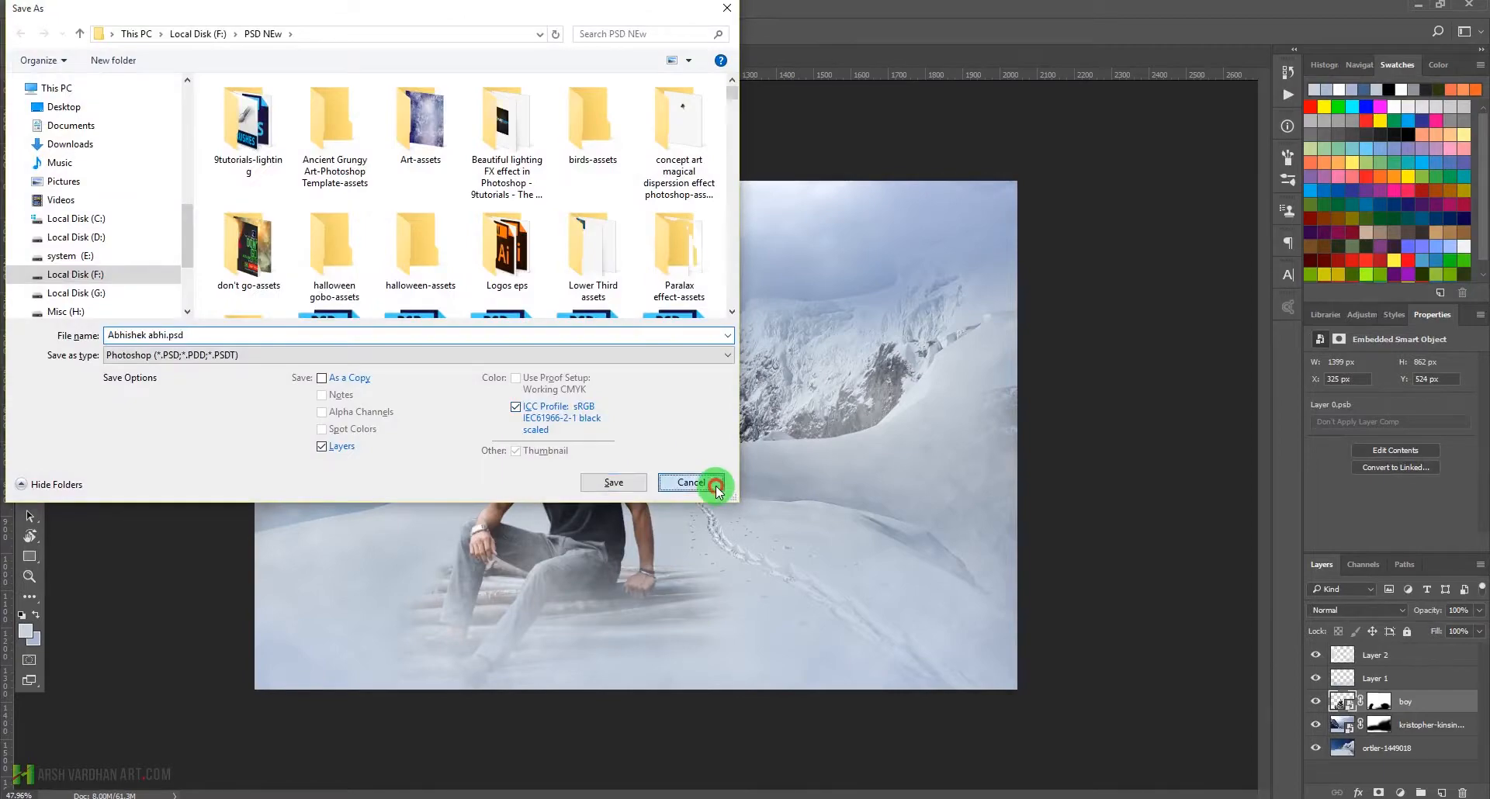
{"action": "left_click", "coordinate": [698, 482]}
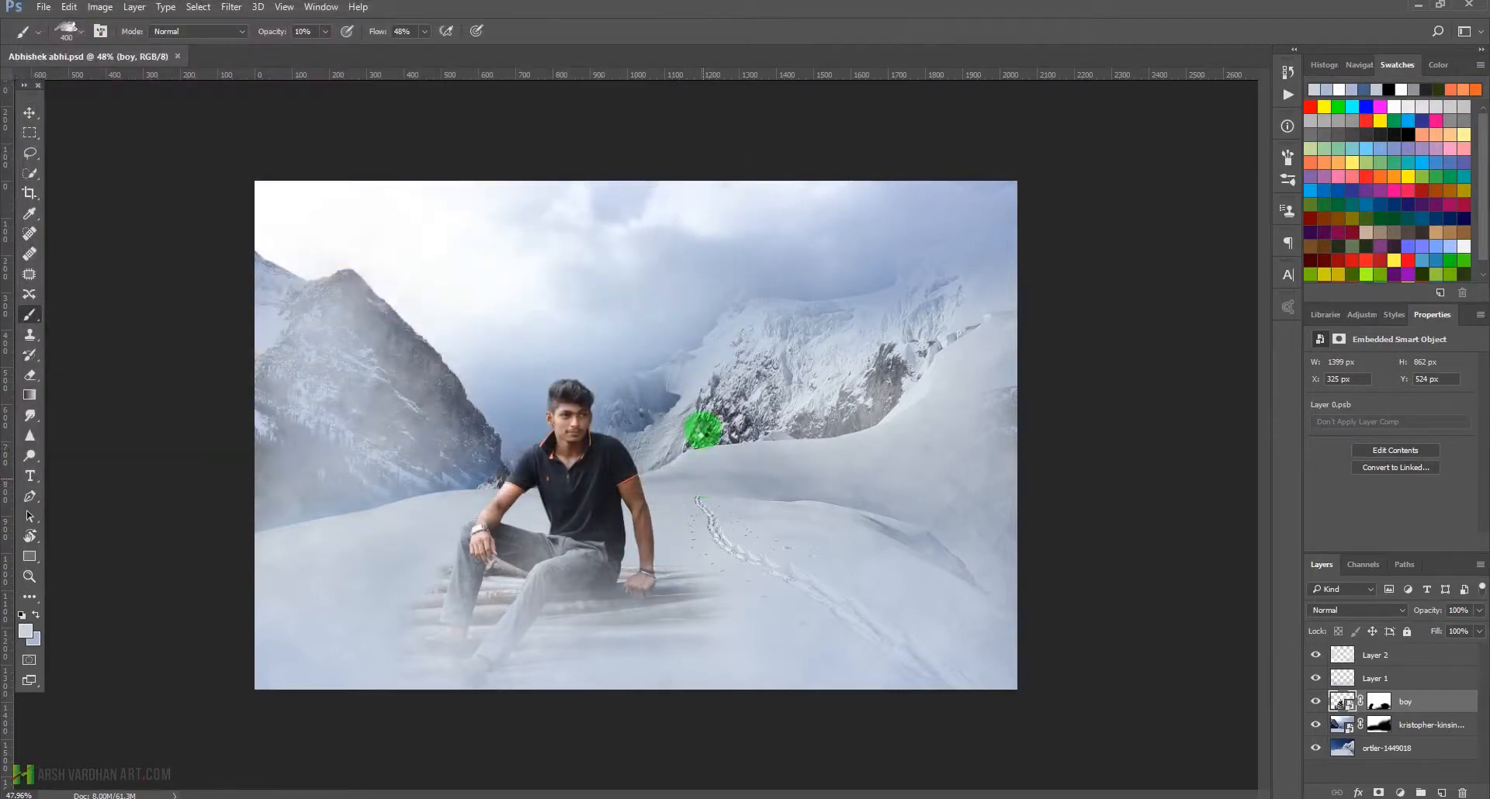
Start the Camera Raw filter on the boy layer and apply the automatic tone correction
{"action": "key", "text": "ctrl+shift+a"}
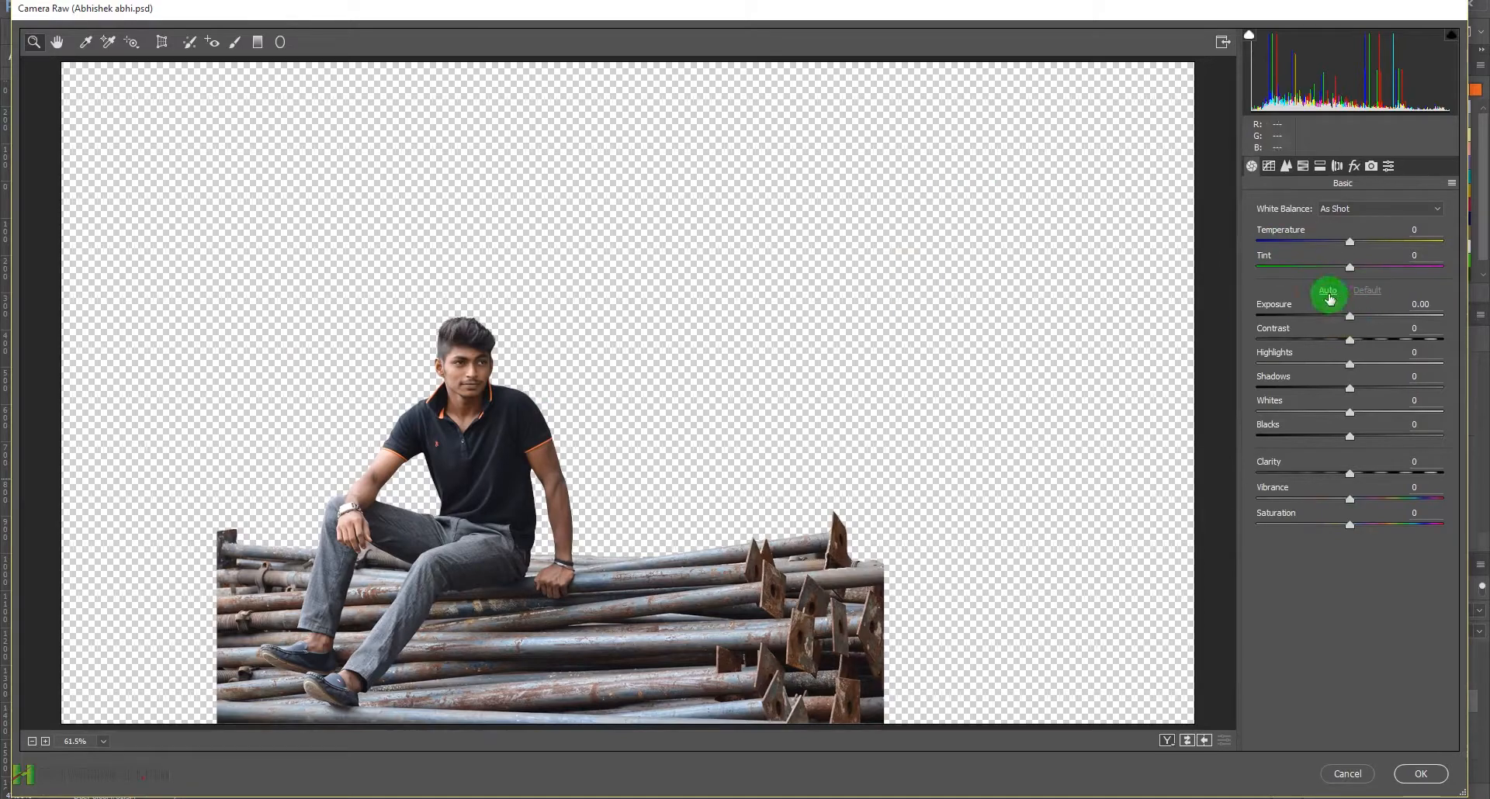
{"action": "left_click", "coordinate": [1329, 292]}
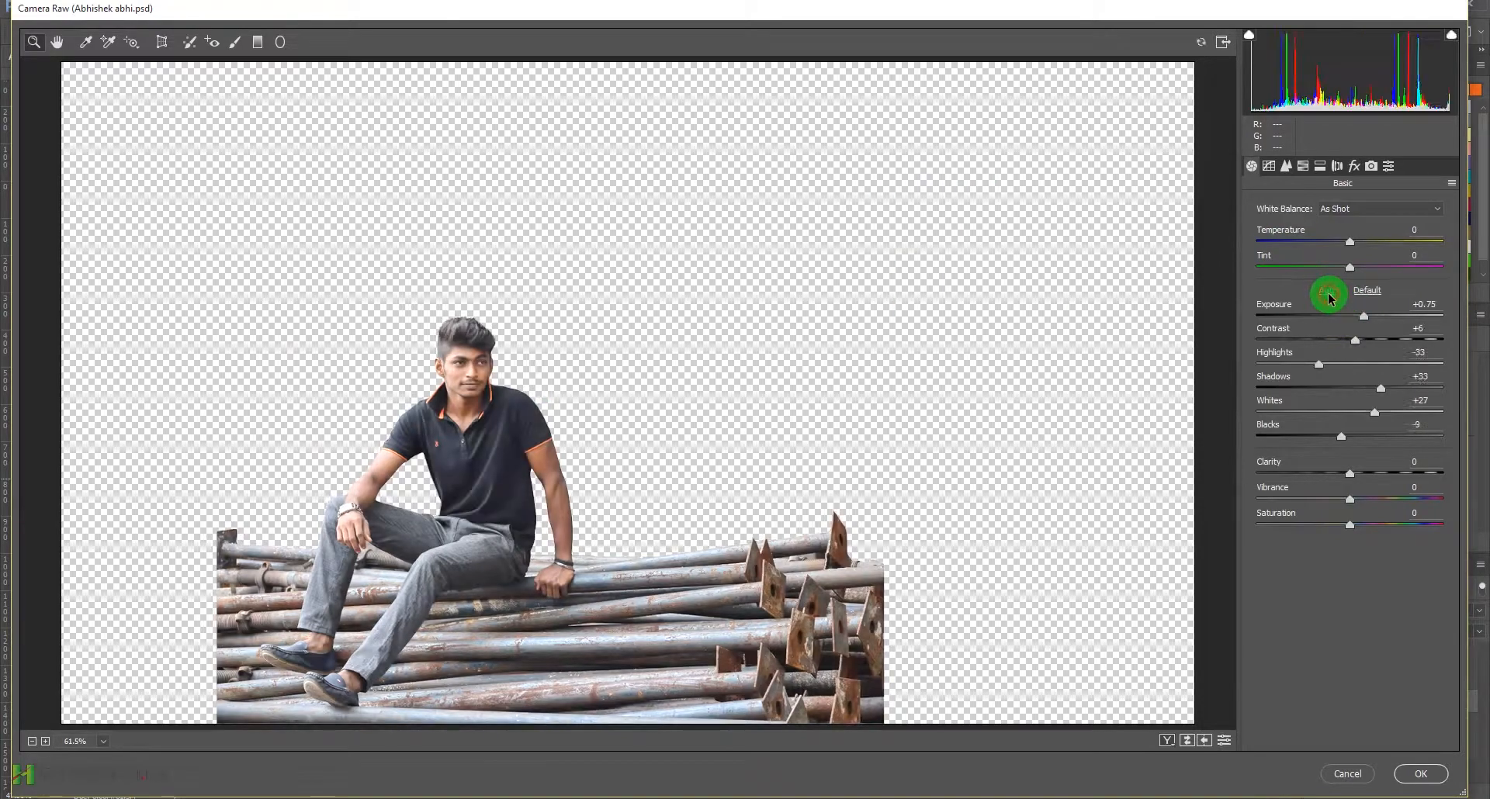
{"action": "left_click", "coordinate": [1365, 317]}
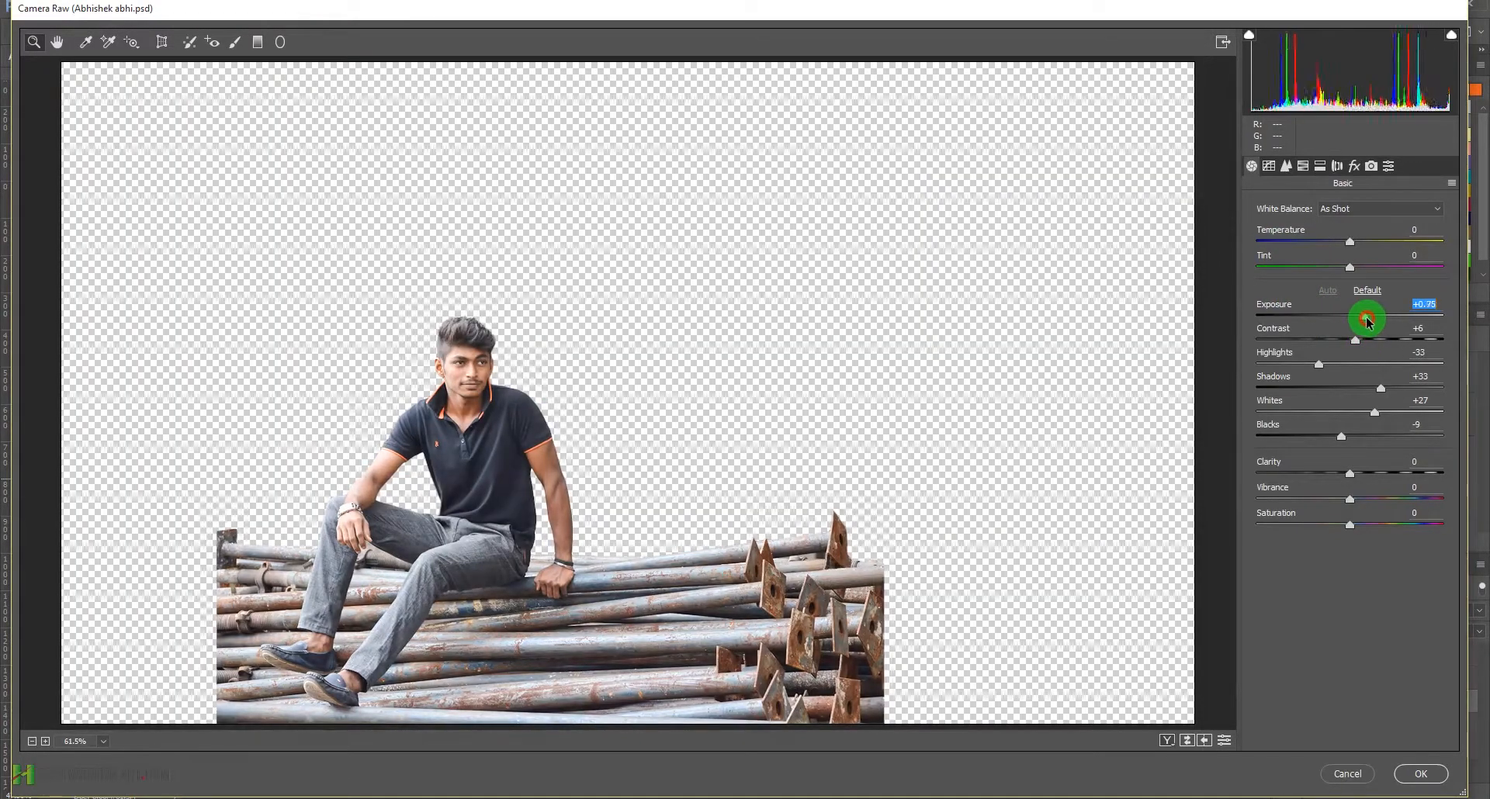
Set the boy's temperature to -8, highlights to -22 and saturation to -15, and apply the Camera Raw filter
{"action": "left_click_drag", "start_coordinate": [1352, 244], "coordinate": [1347, 246]}
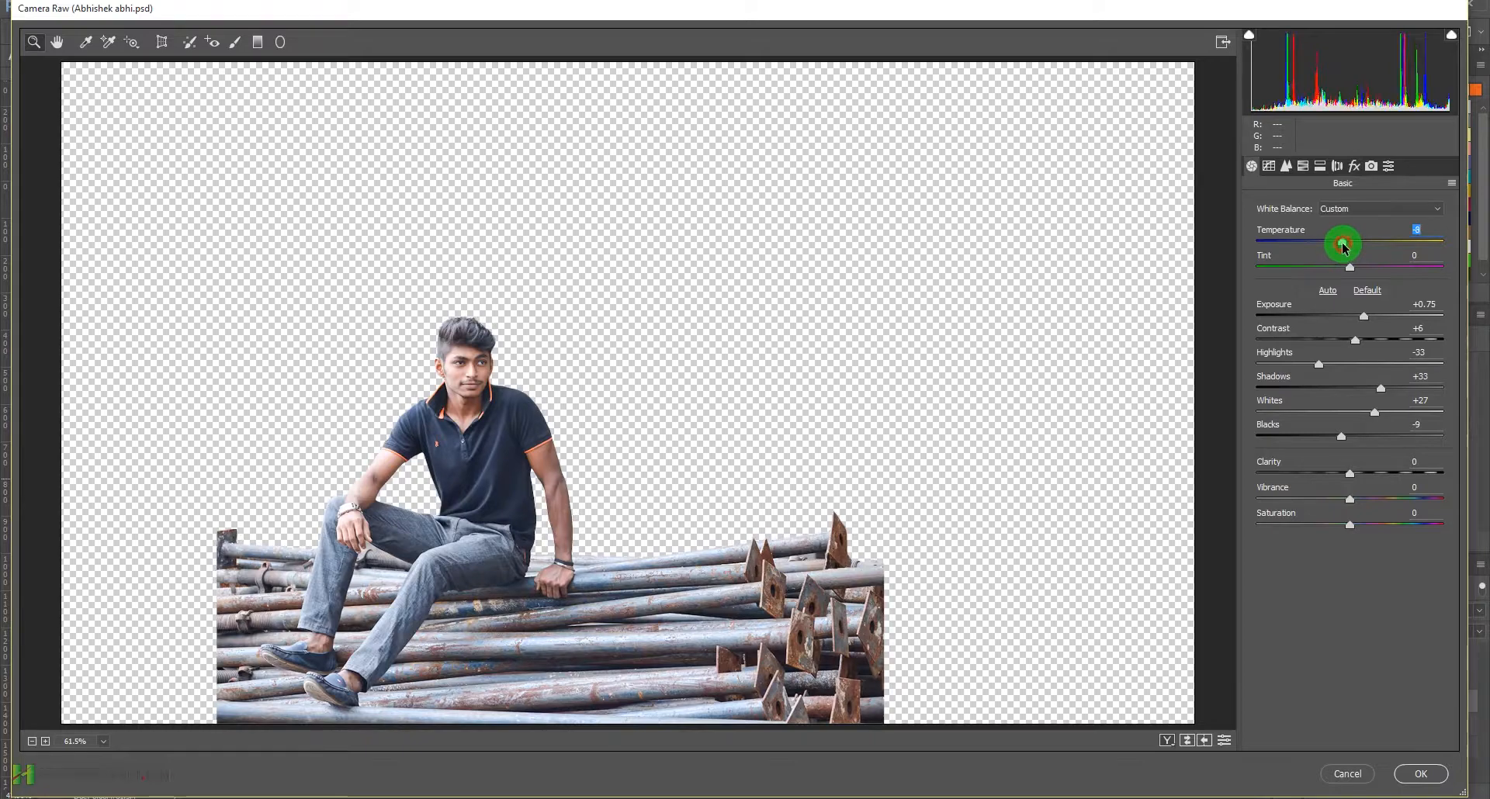
{"action": "left_click_drag", "start_coordinate": [1323, 366], "coordinate": [1331, 366]}
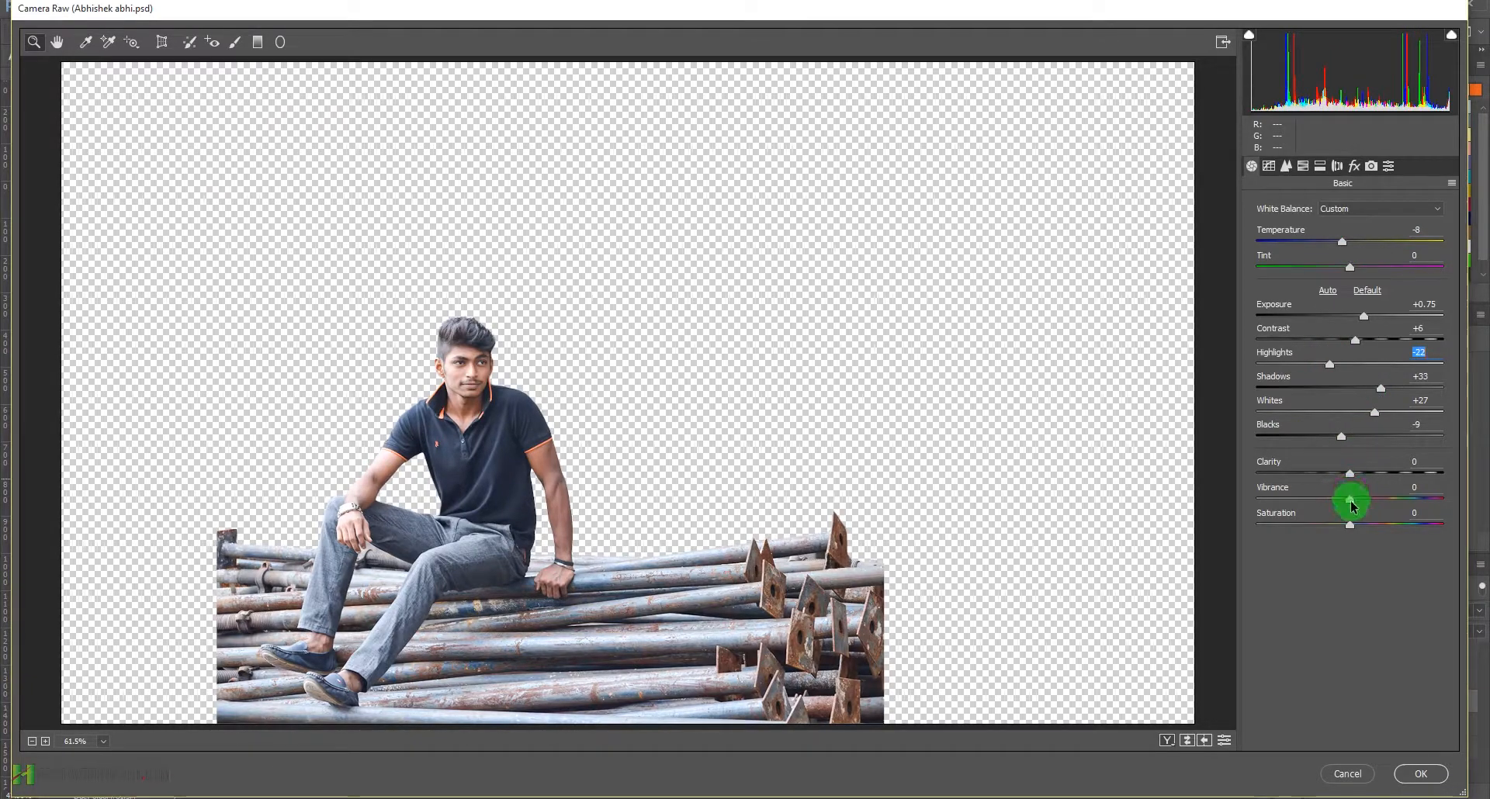
{"action": "left_click_drag", "start_coordinate": [1351, 526], "coordinate": [1336, 522]}
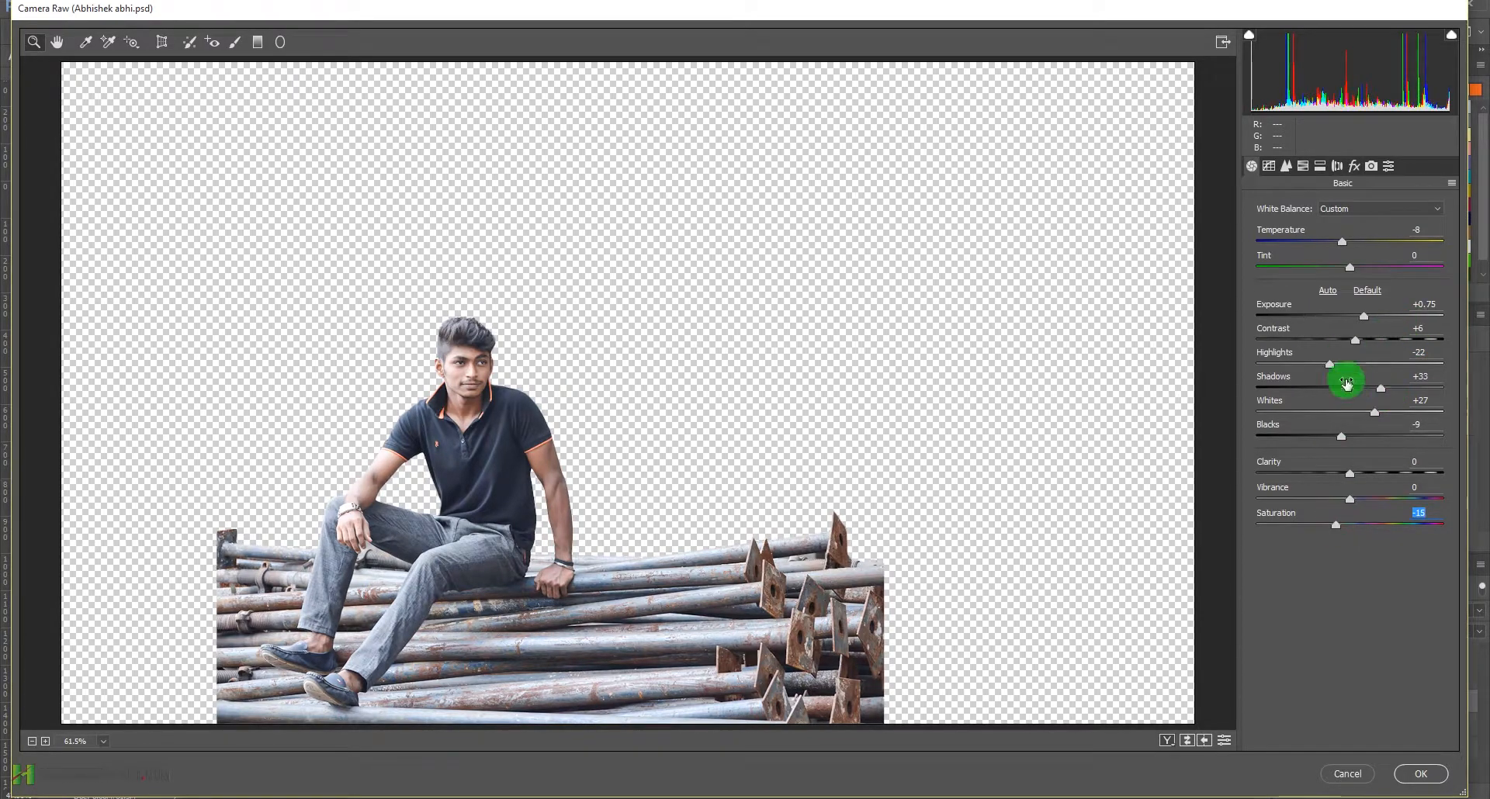
{"action": "left_click", "coordinate": [1428, 774]}
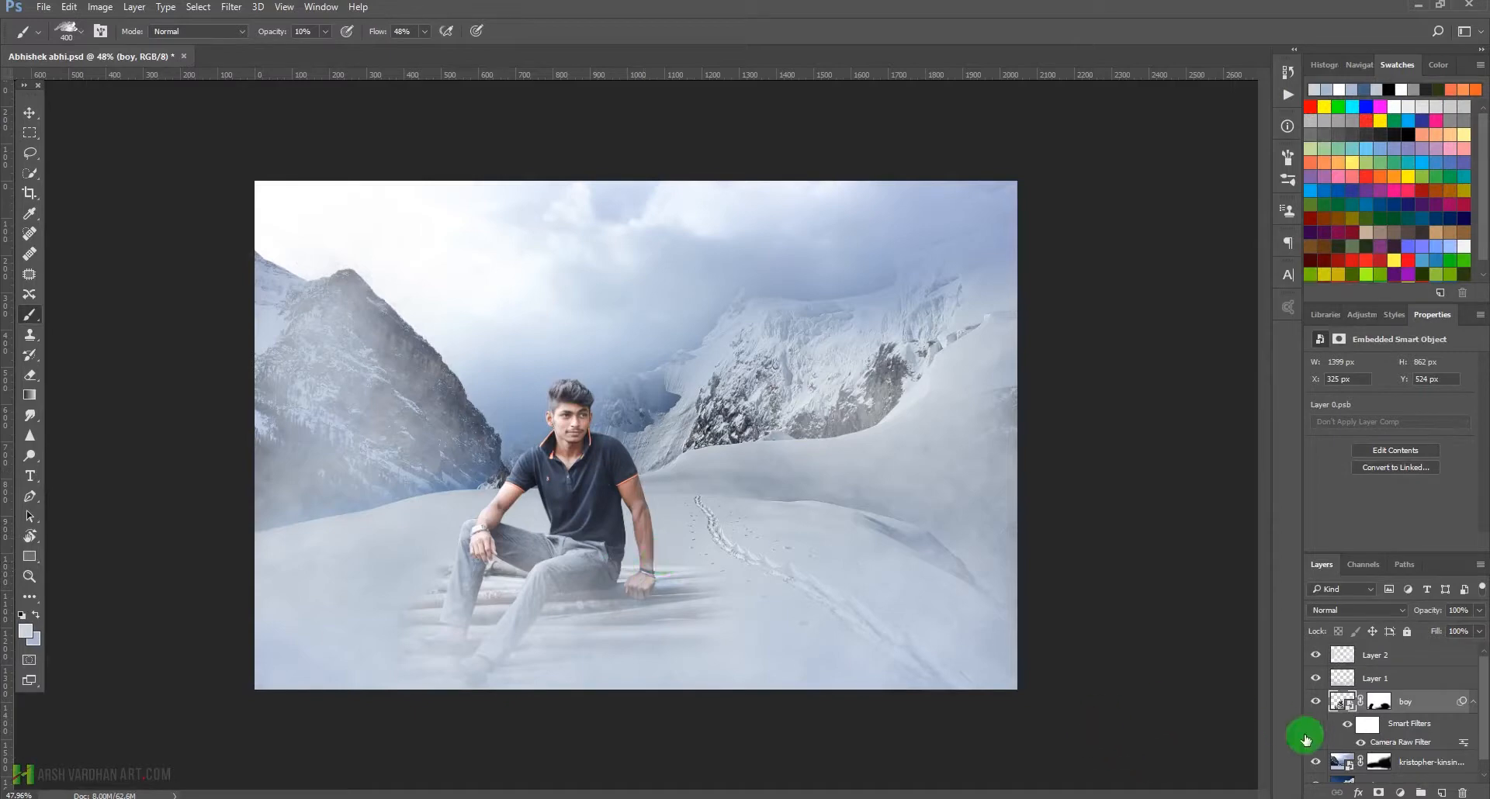
Toggle the boy layer's visibility to check how the colour-corrected boy sits in the scene
{"action": "left_click", "coordinate": [1316, 703]}
{"action": "left_click", "coordinate": [1315, 703]}
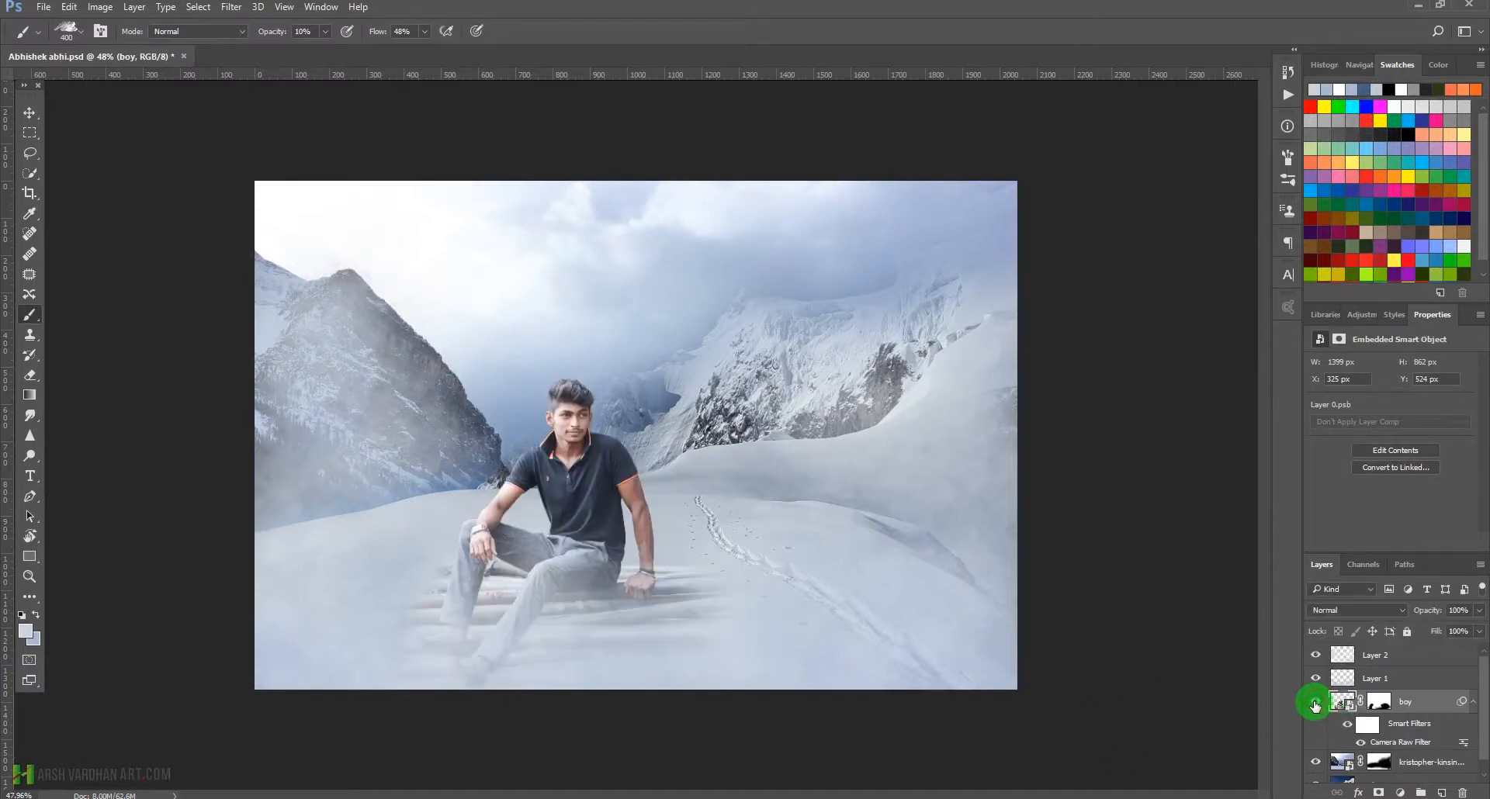
{"action": "left_click", "coordinate": [1315, 704]}
{"action": "left_click", "coordinate": [1315, 704]}
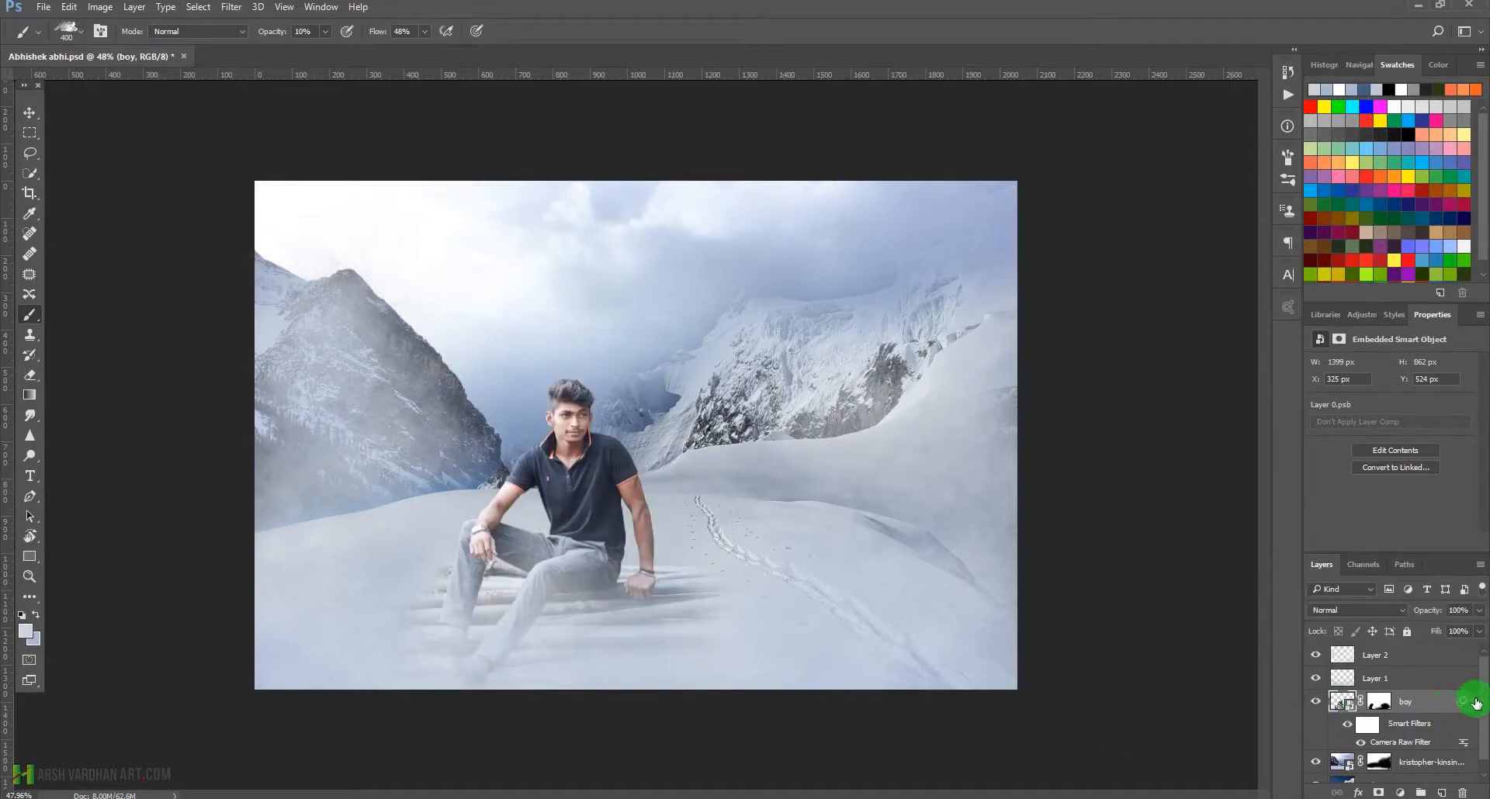
Save the document with Layer 2 selected and place the Snow-overlay image above it
{"action": "left_click", "coordinate": [1475, 703]}
{"action": "left_click", "coordinate": [1359, 660]}
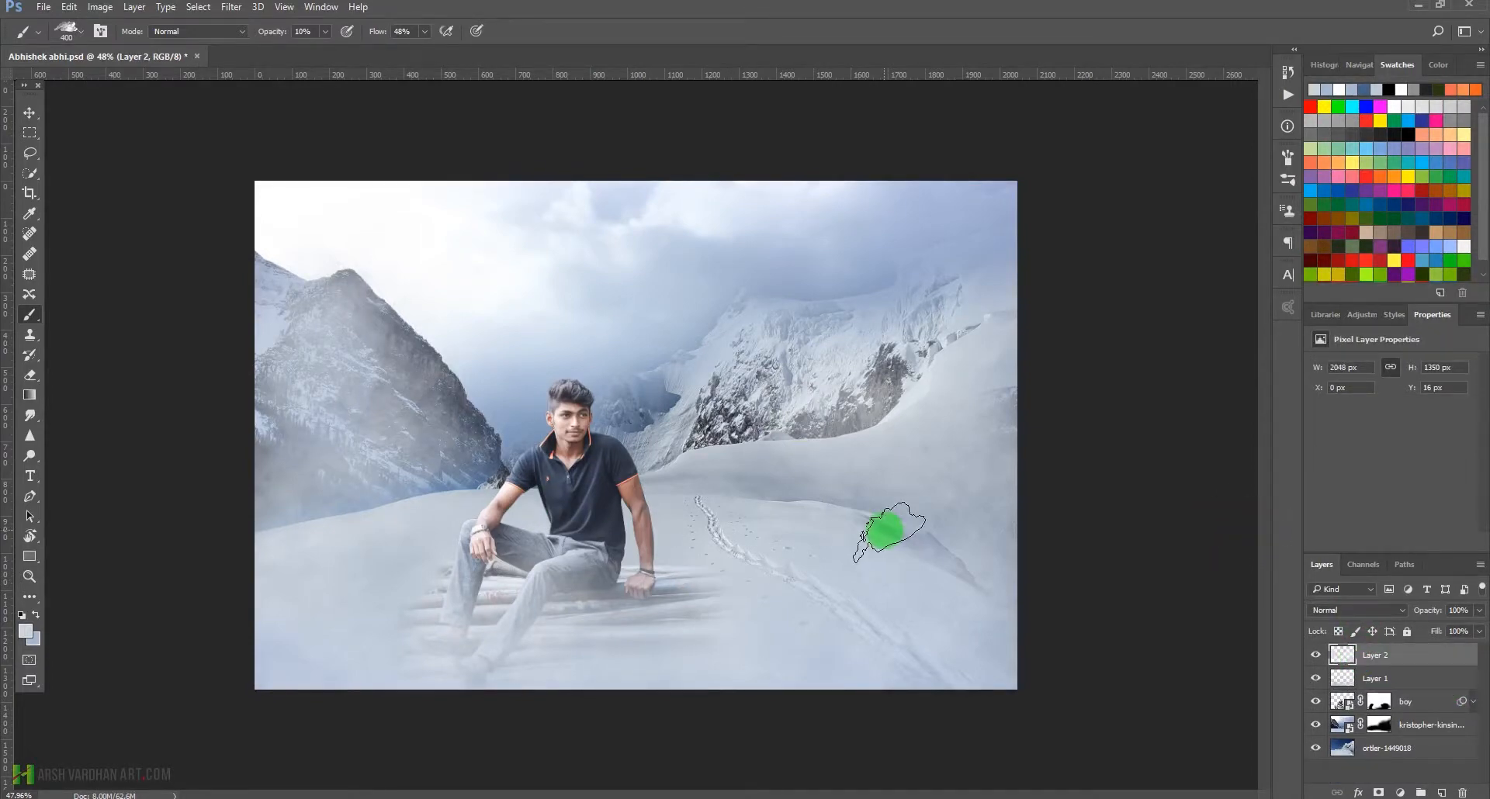
{"action": "key", "text": "ctrl+s"}
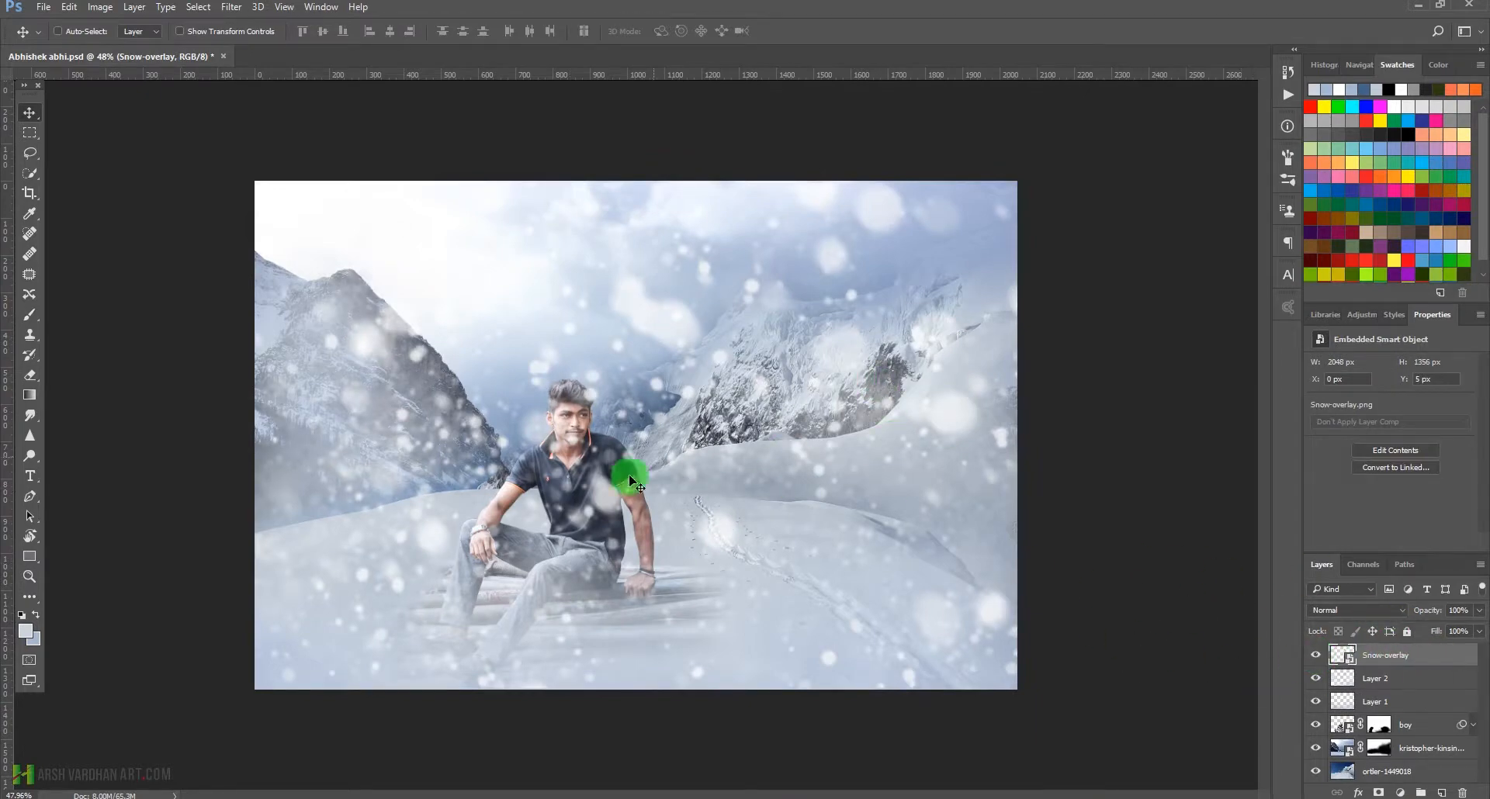
Add a layer mask to the Snow-overlay layer and choose a soft round brush for painting on it
{"action": "key", "text": "b"}
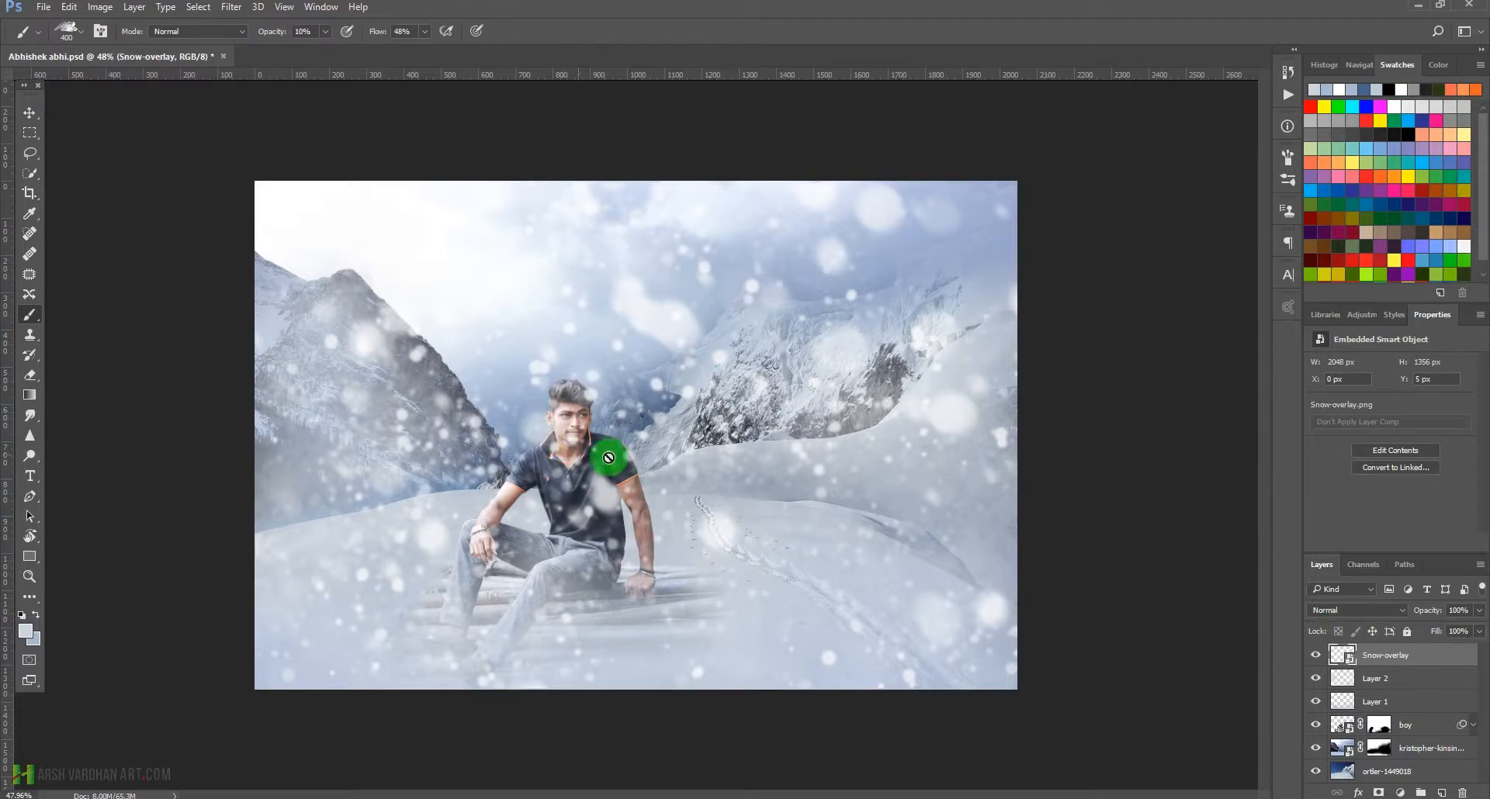
{"action": "left_click", "coordinate": [1379, 793]}
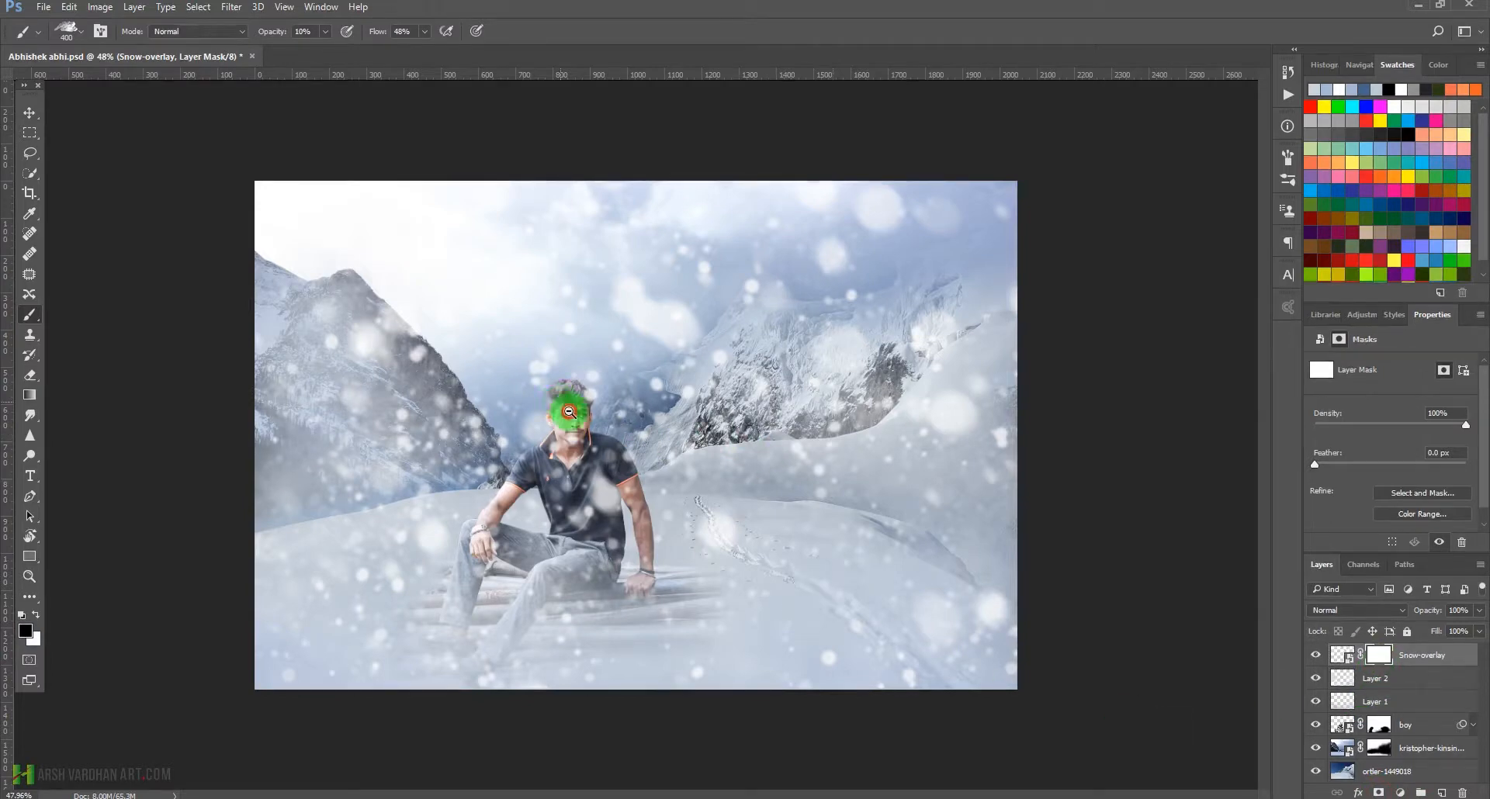
{"action": "left_click_drag", "start_coordinate": [561, 406], "coordinate": [631, 523]}
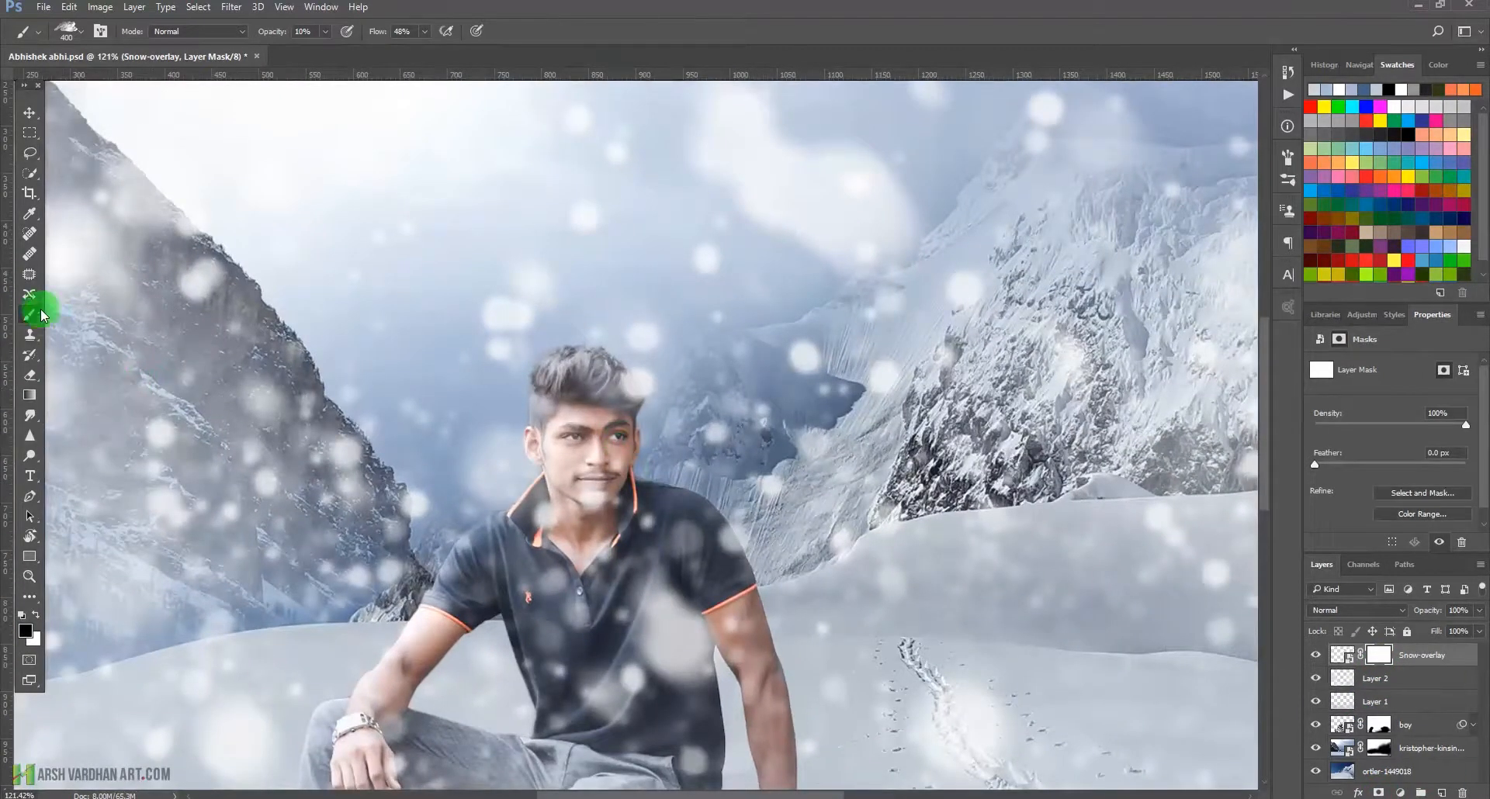
{"action": "right_click", "coordinate": [595, 375]}
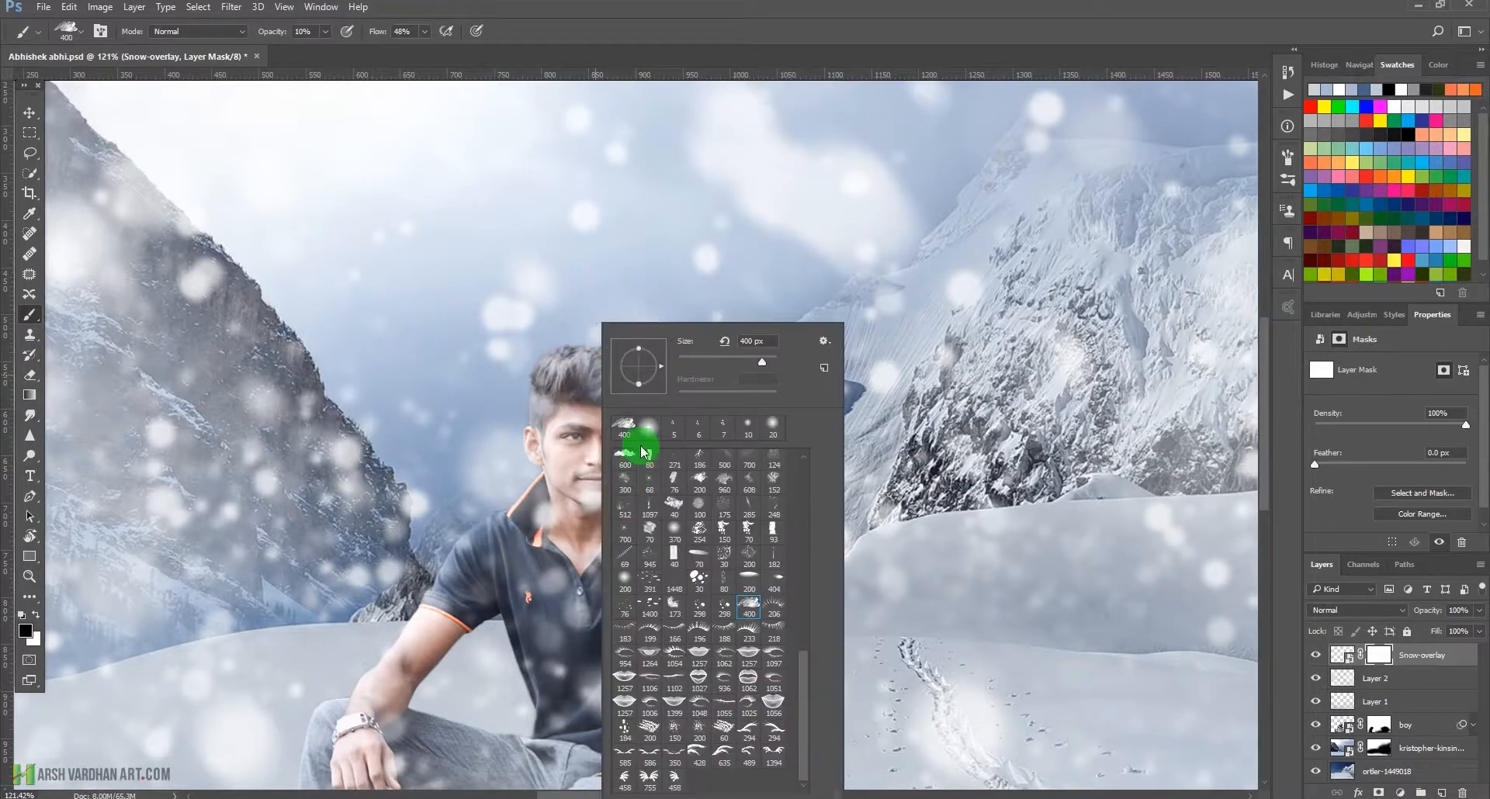
{"action": "left_click", "coordinate": [648, 427]}
{"action": "left_click", "coordinate": [653, 11]}
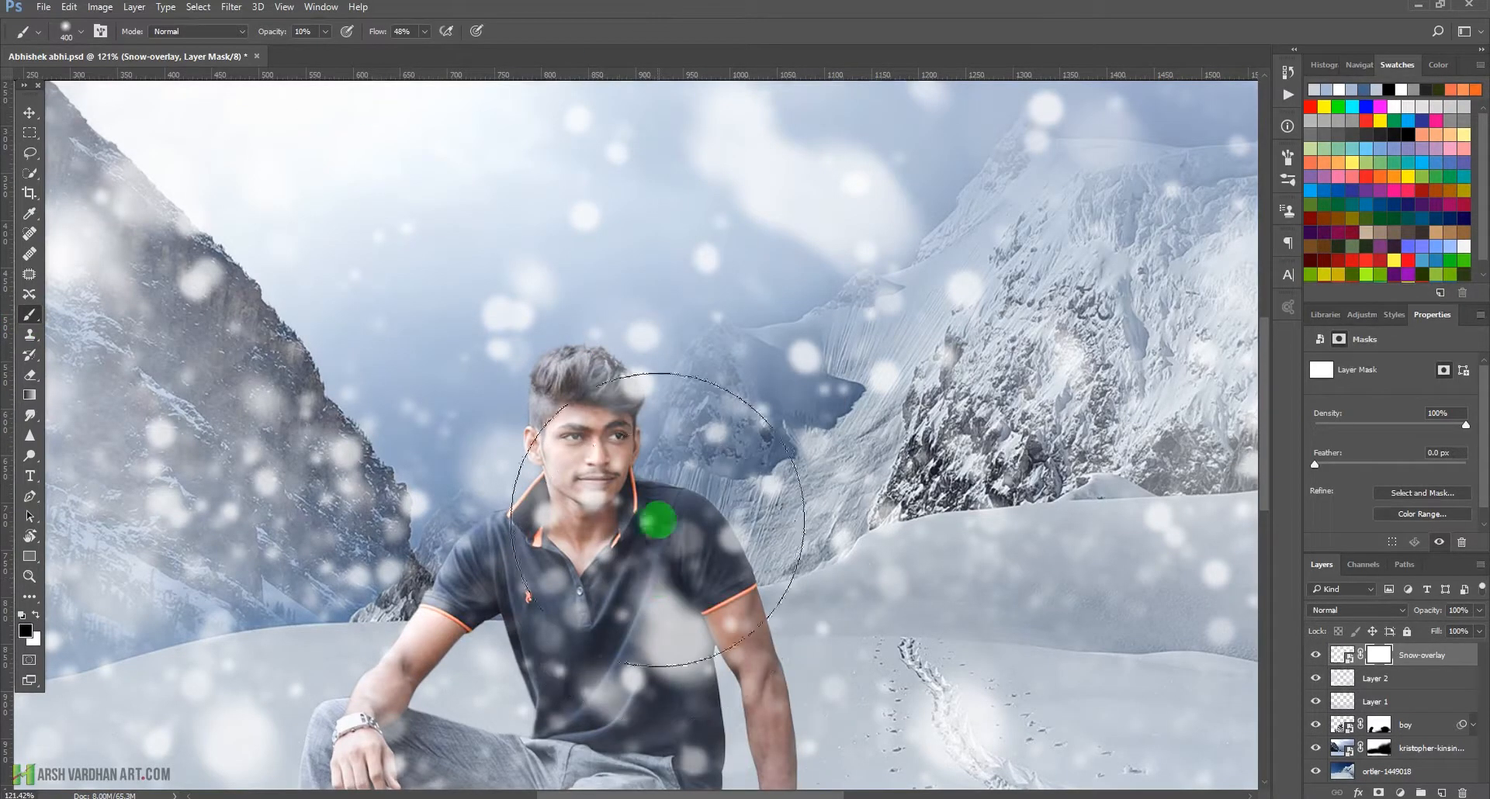
Paint black on the Snow-overlay mask with the soft brush at 150 to 300 px to fade snowflakes over the boy's face and body
{"action": "key", "text": "bracketleft"}
{"action": "key", "text": "bracketleft"}
{"action": "key", "text": "bracketleft"}
{"action": "key", "text": "bracketleft"}
{"action": "key", "text": "bracketleft"}
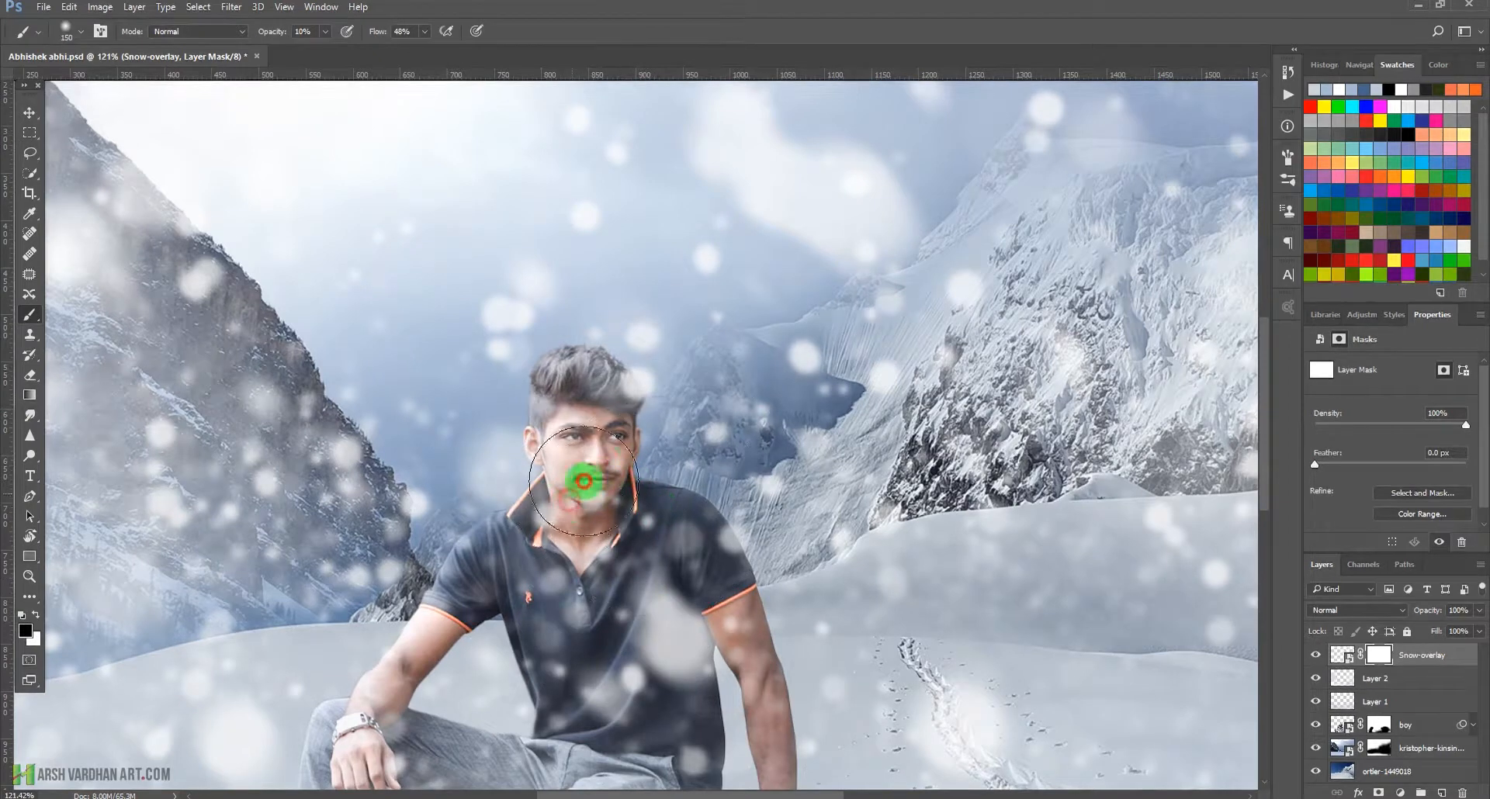
{"action": "mouse_move", "coordinate": [585, 482]}
{"action": "left_mouse_down"}
{"action": "mouse_move", "coordinate": [614, 395]}
{"action": "mouse_move", "coordinate": [604, 458]}
{"action": "mouse_move", "coordinate": [602, 378]}
{"action": "mouse_move", "coordinate": [642, 392]}
{"action": "mouse_move", "coordinate": [594, 503]}
{"action": "mouse_move", "coordinate": [609, 500]}
{"action": "mouse_move", "coordinate": [583, 504]}
{"action": "mouse_move", "coordinate": [729, 627]}
{"action": "mouse_move", "coordinate": [681, 653]}
{"action": "mouse_move", "coordinate": [651, 642]}
{"action": "mouse_move", "coordinate": [746, 648]}
{"action": "mouse_move", "coordinate": [490, 561]}
{"action": "mouse_move", "coordinate": [418, 692]}
{"action": "mouse_move", "coordinate": [601, 551]}
{"action": "mouse_move", "coordinate": [591, 466]}
{"action": "mouse_move", "coordinate": [481, 615]}
{"action": "mouse_move", "coordinate": [705, 647]}
{"action": "mouse_move", "coordinate": [663, 663]}
{"action": "mouse_move", "coordinate": [634, 504]}
{"action": "mouse_move", "coordinate": [649, 409]}
{"action": "mouse_move", "coordinate": [750, 637]}
{"action": "mouse_move", "coordinate": [723, 575]}
{"action": "mouse_move", "coordinate": [715, 478]}
{"action": "mouse_move", "coordinate": [669, 663]}
{"action": "mouse_move", "coordinate": [608, 689]}
{"action": "mouse_move", "coordinate": [639, 705]}
{"action": "mouse_move", "coordinate": [633, 541]}
{"action": "mouse_move", "coordinate": [658, 501]}
{"action": "mouse_move", "coordinate": [624, 539]}
{"action": "mouse_move", "coordinate": [682, 496]}
{"action": "mouse_move", "coordinate": [658, 498]}
{"action": "mouse_move", "coordinate": [596, 576]}
{"action": "mouse_move", "coordinate": [679, 577]}
{"action": "mouse_move", "coordinate": [757, 501]}
{"action": "mouse_move", "coordinate": [450, 537]}
{"action": "mouse_move", "coordinate": [553, 557]}
{"action": "mouse_move", "coordinate": [527, 632]}
{"action": "mouse_move", "coordinate": [726, 570]}
{"action": "mouse_move", "coordinate": [660, 573]}
{"action": "mouse_move", "coordinate": [557, 461]}
{"action": "mouse_move", "coordinate": [584, 402]}
{"action": "mouse_move", "coordinate": [596, 305]}
{"action": "mouse_move", "coordinate": [529, 362]}
{"action": "mouse_move", "coordinate": [434, 561]}
{"action": "mouse_move", "coordinate": [691, 543]}
{"action": "mouse_move", "coordinate": [632, 563]}
{"action": "mouse_move", "coordinate": [630, 580]}
{"action": "mouse_move", "coordinate": [671, 596]}
{"action": "mouse_move", "coordinate": [587, 639]}
{"action": "mouse_move", "coordinate": [617, 651]}
{"action": "mouse_move", "coordinate": [544, 665]}
{"action": "mouse_move", "coordinate": [616, 684]}
{"action": "mouse_move", "coordinate": [560, 681]}
{"action": "left_mouse_up"}
{"action": "key", "text": "bracketright"}
{"action": "key", "text": "bracketright"}
{"action": "key", "text": "bracketright"}
{"action": "key", "text": "bracketright"}
{"action": "left_click_drag", "start_coordinate": [849, 412], "coordinate": [769, 459]}
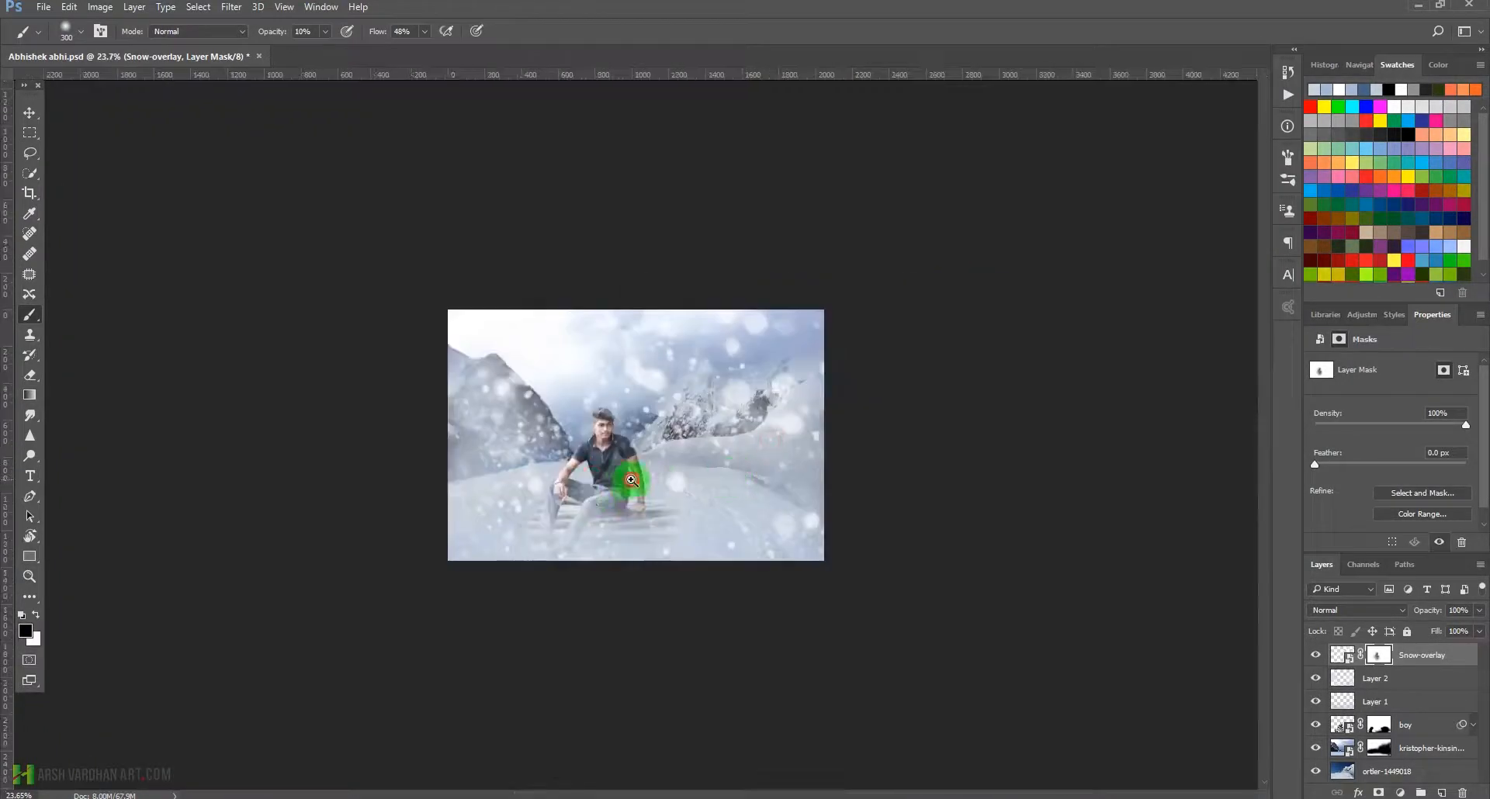
{"action": "left_click_drag", "start_coordinate": [624, 479], "coordinate": [655, 484]}
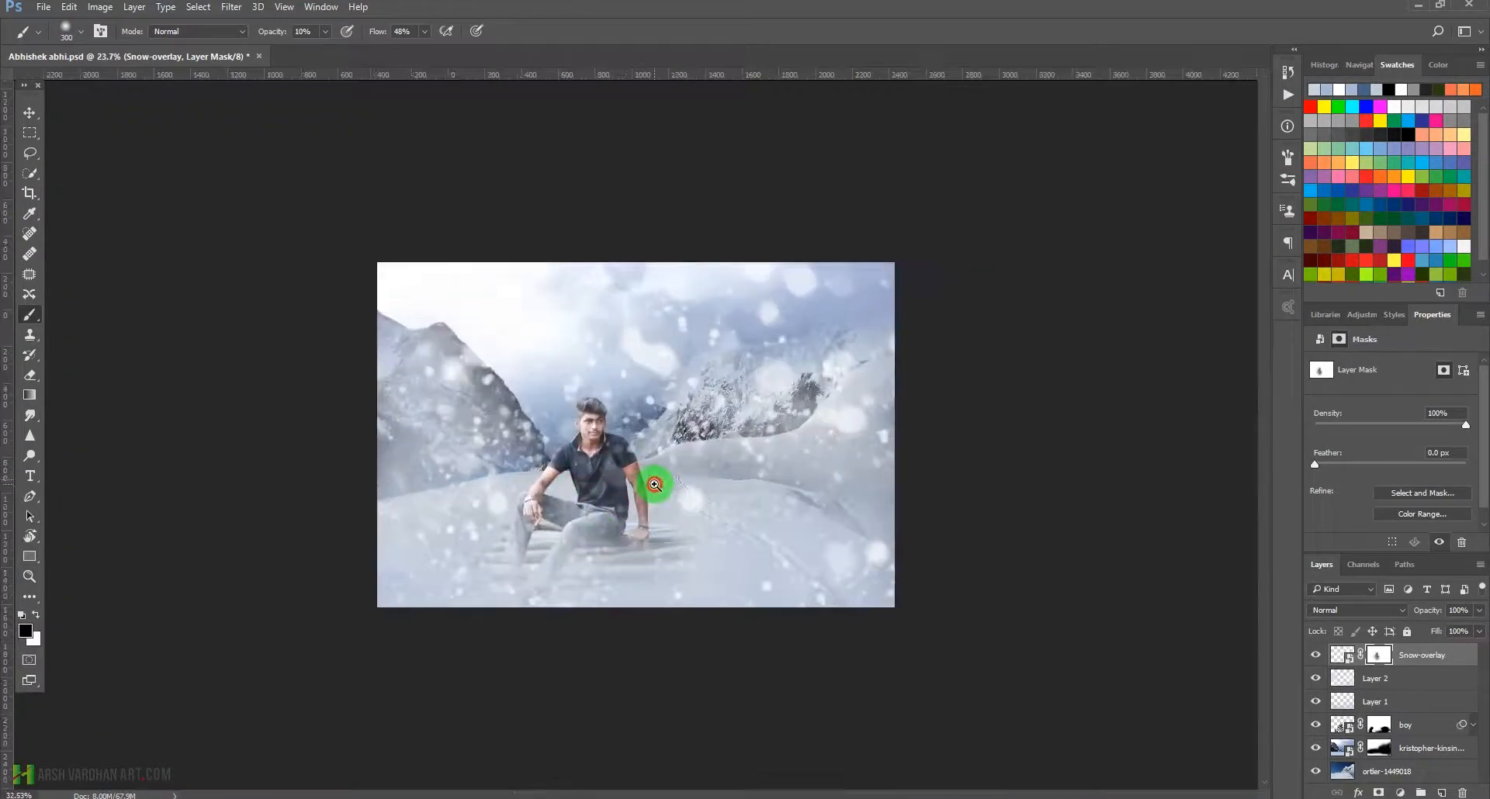
Try the Screen blend mode on the Snow-overlay layer and return it to Normal
{"action": "left_click", "coordinate": [1397, 610]}
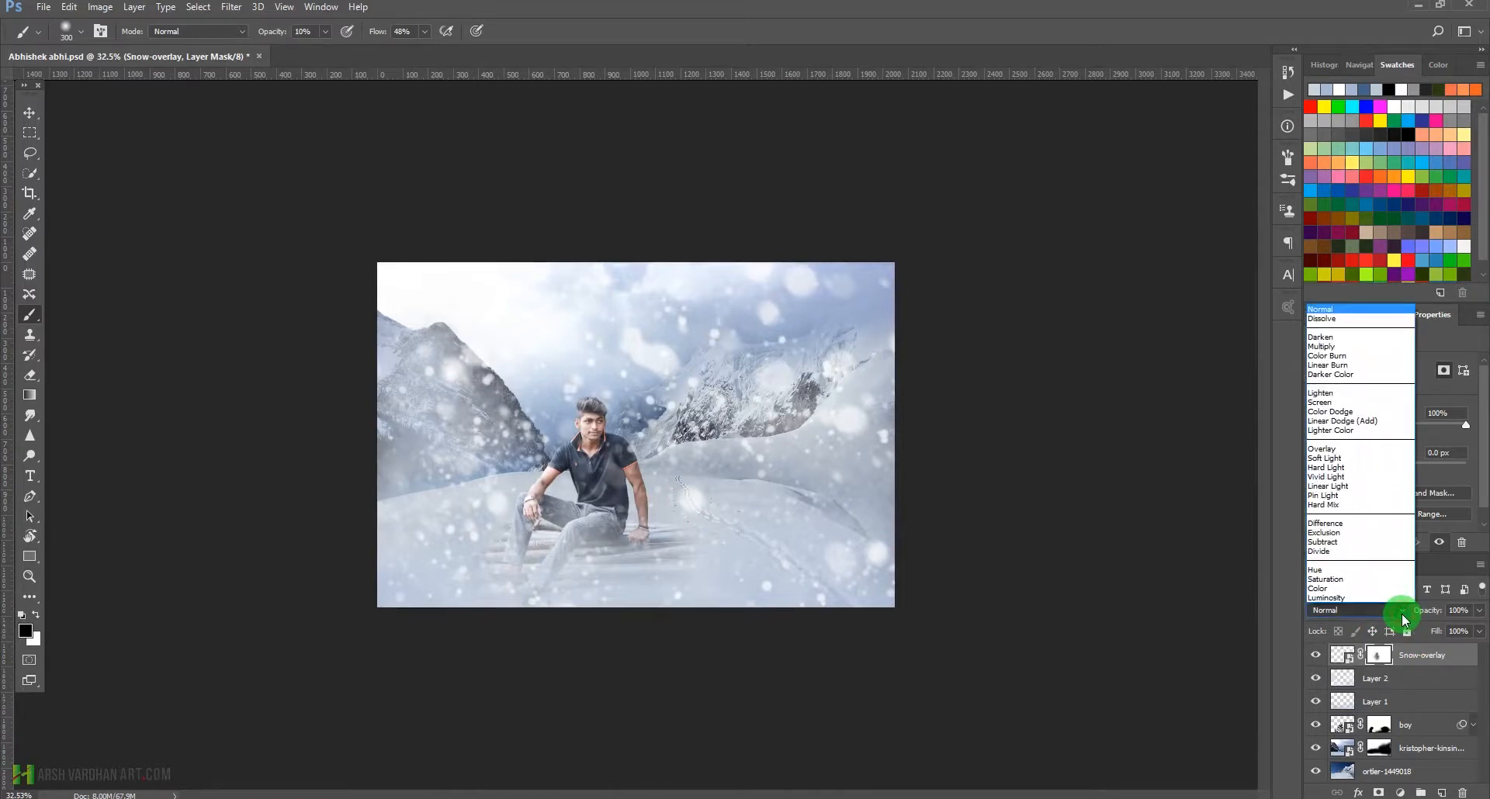
{"action": "left_click", "coordinate": [1381, 407]}
{"action": "left_click", "coordinate": [1359, 611]}
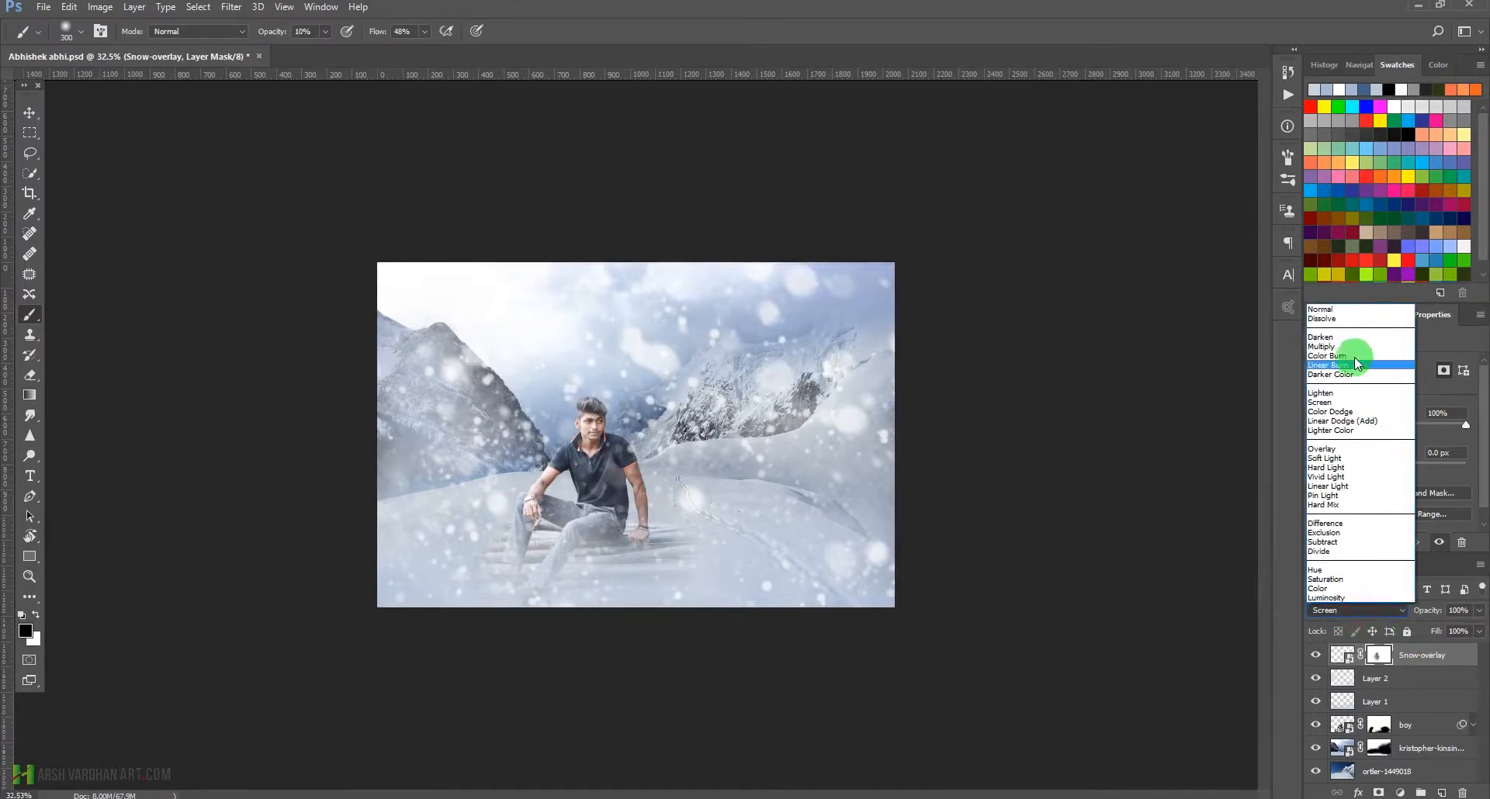
{"action": "left_click", "coordinate": [1359, 308]}
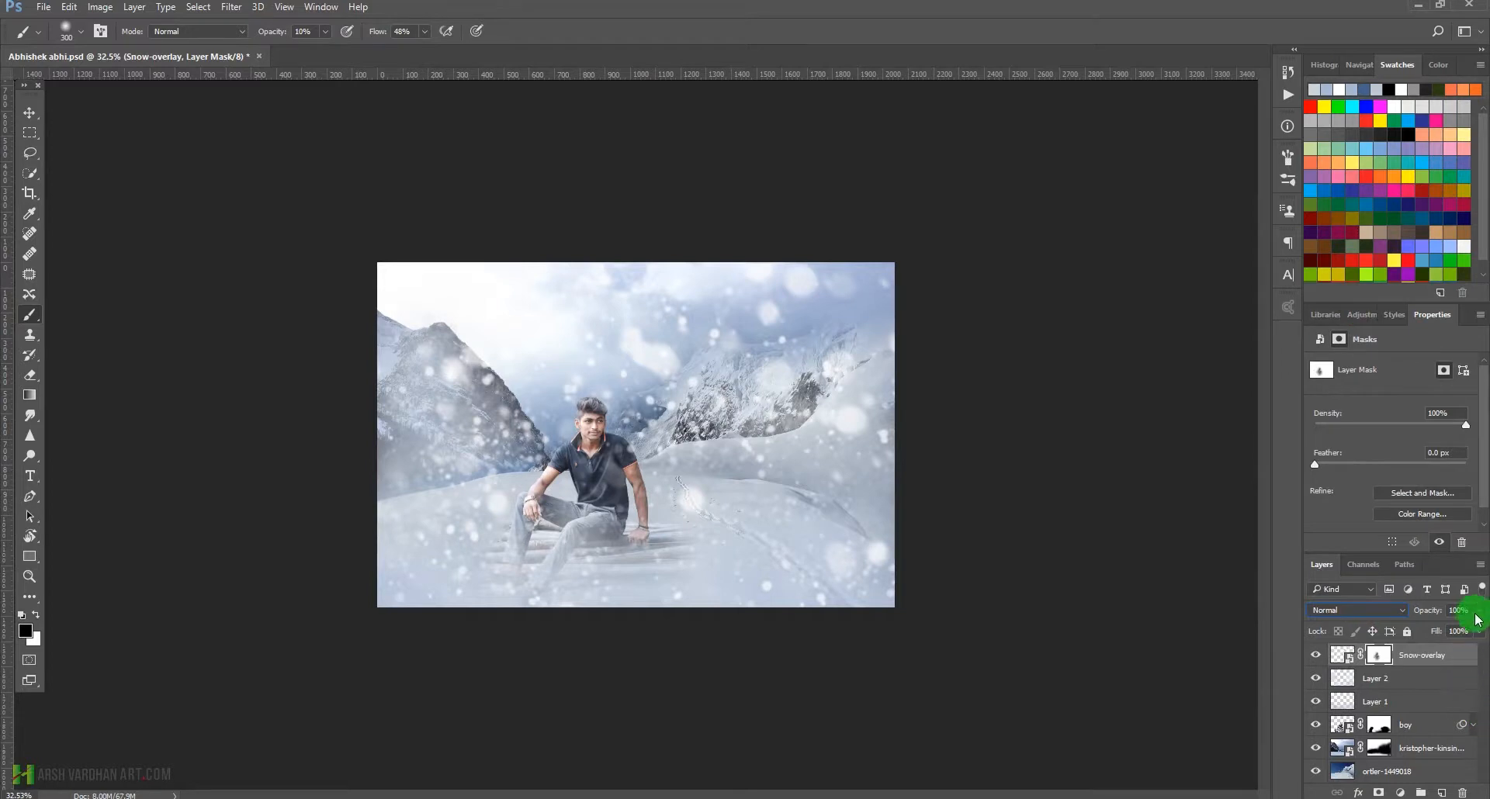
Set the Snow-overlay layer's opacity to 54% and duplicate the layer
{"action": "left_click_drag", "start_coordinate": [1478, 615], "coordinate": [1442, 633]}
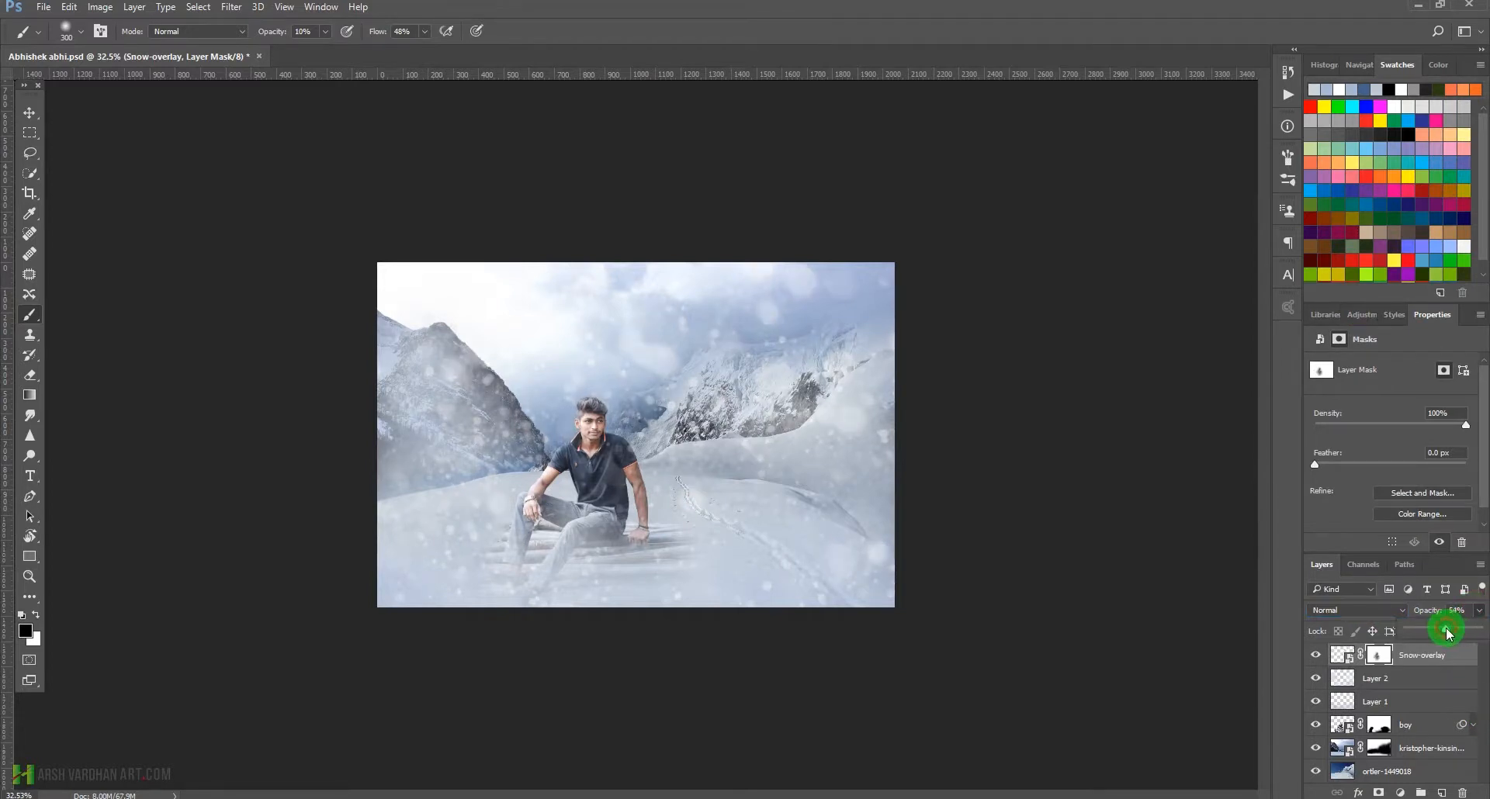
{"action": "left_click", "coordinate": [1336, 659]}
{"action": "key", "text": "ctrl+j"}
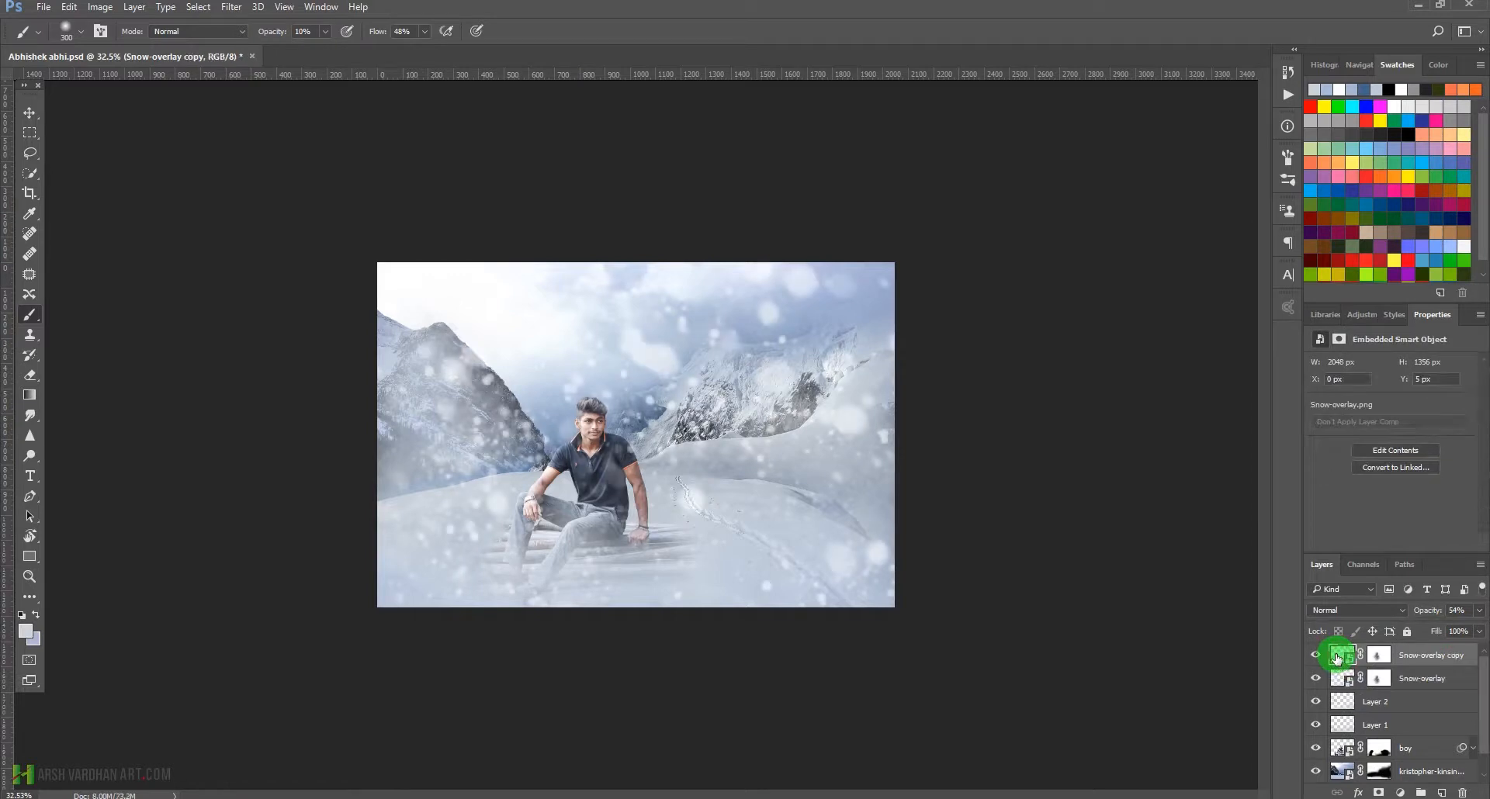
Set the Snow-overlay copy layer's opacity to 82% and flip the layer horizontally
{"action": "mouse_move", "coordinate": [1482, 615]}
{"action": "left_mouse_down"}
{"action": "mouse_move", "coordinate": [1448, 631]}
{"action": "mouse_move", "coordinate": [1465, 636]}
{"action": "left_mouse_up"}
{"action": "left_click", "coordinate": [902, 514]}
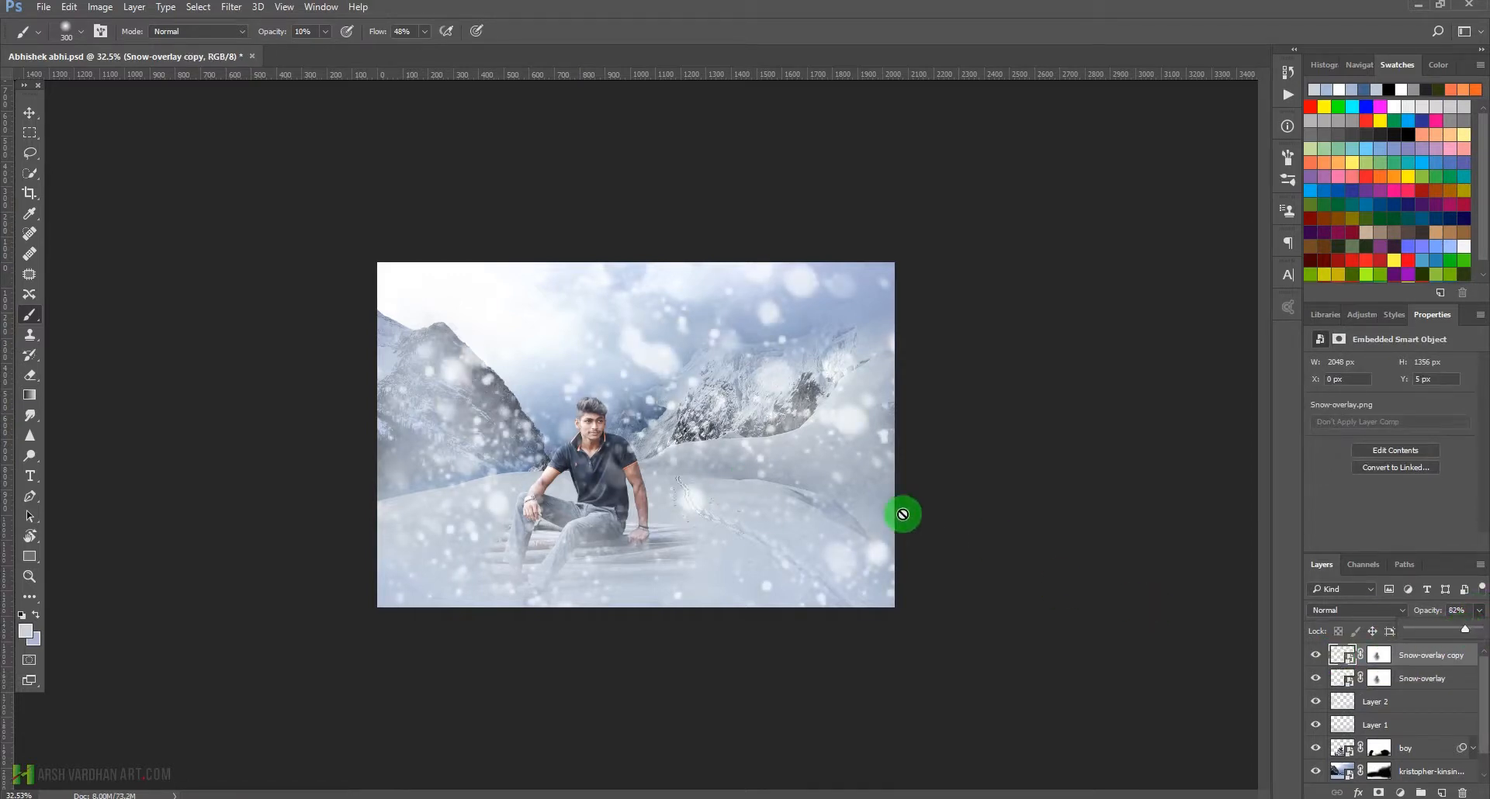
{"action": "key", "text": "ctrl+t"}
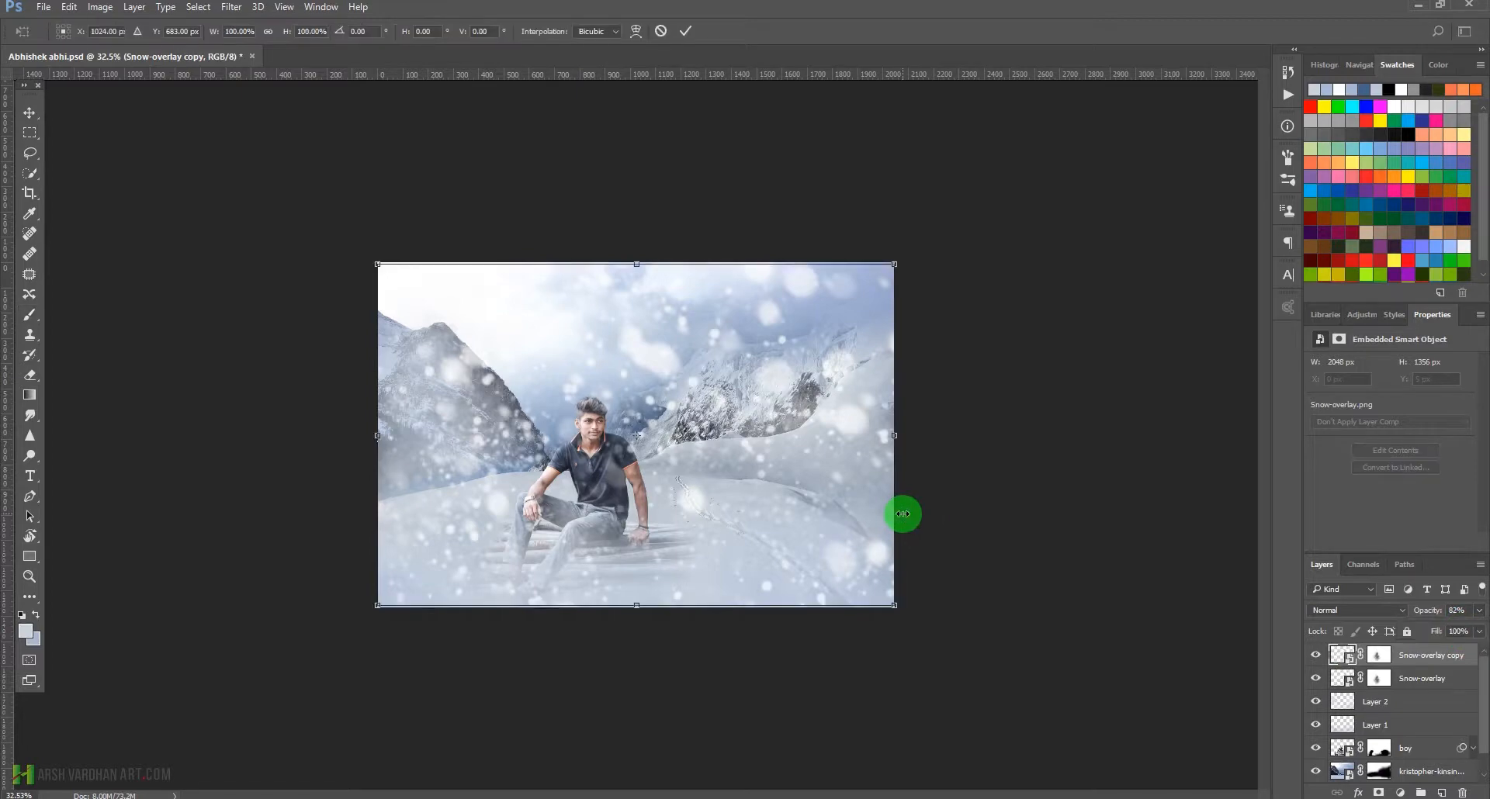
{"action": "right_click", "coordinate": [709, 412]}
{"action": "left_click", "coordinate": [789, 644]}
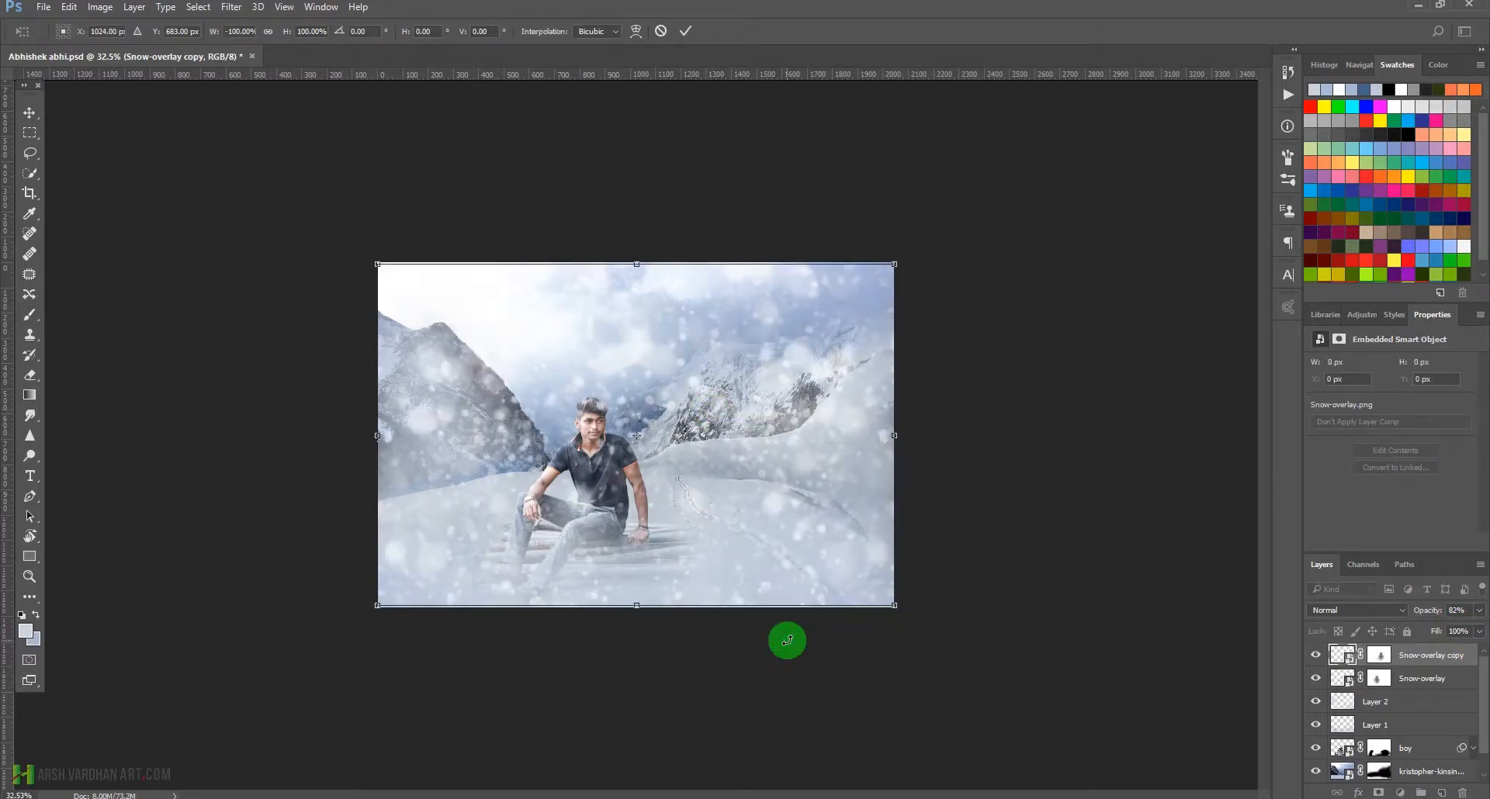
{"action": "left_click", "coordinate": [686, 31]}
Paint black on the Snow-overlay copy mask with a soft 300 px brush, raising brush opacity to 23%, to fade snowflakes over the boy and surroundings
{"action": "key", "text": "b"}
{"action": "left_click_drag", "start_coordinate": [583, 474], "coordinate": [626, 492]}
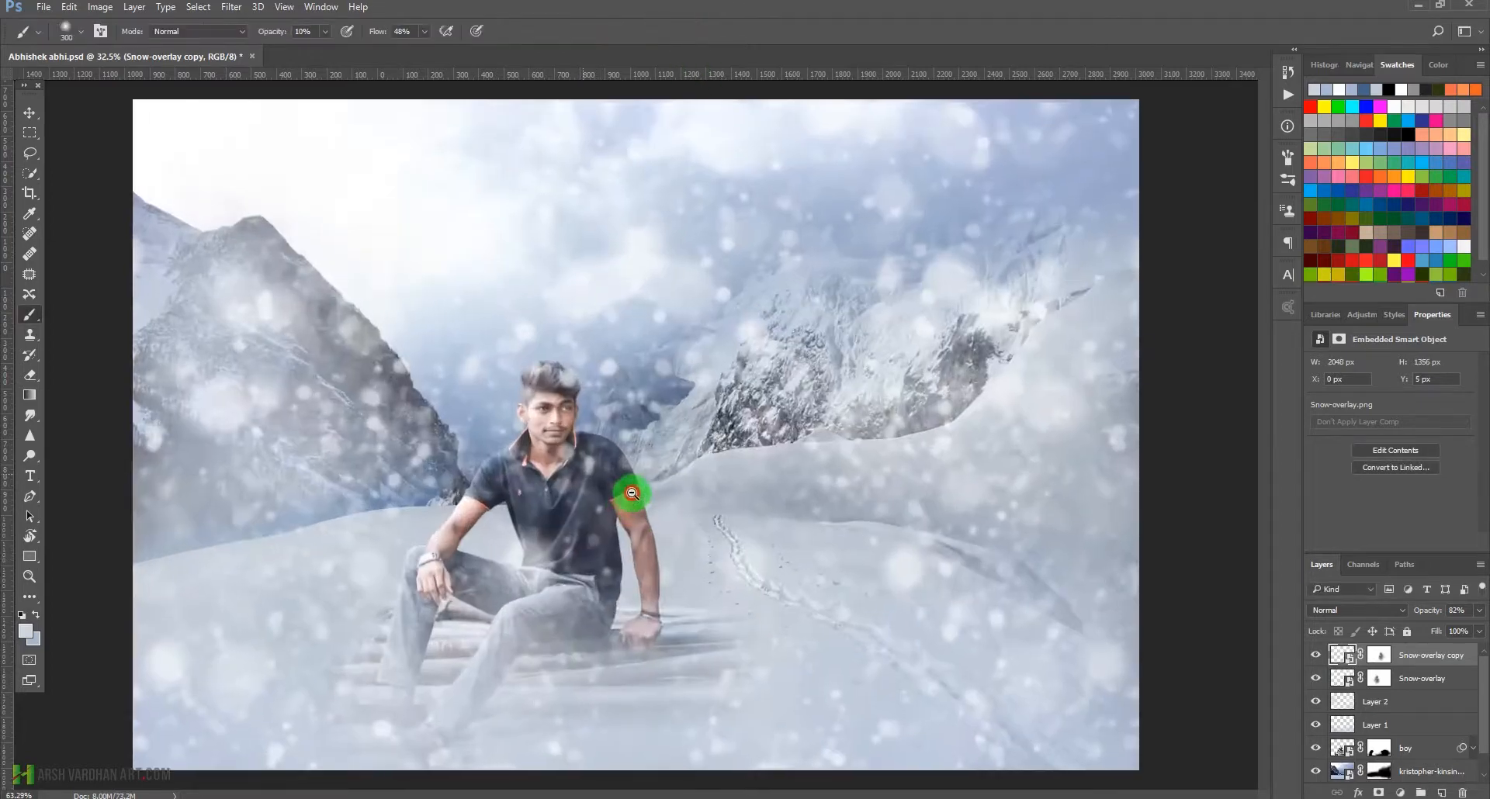
{"action": "left_click", "coordinate": [1382, 658]}
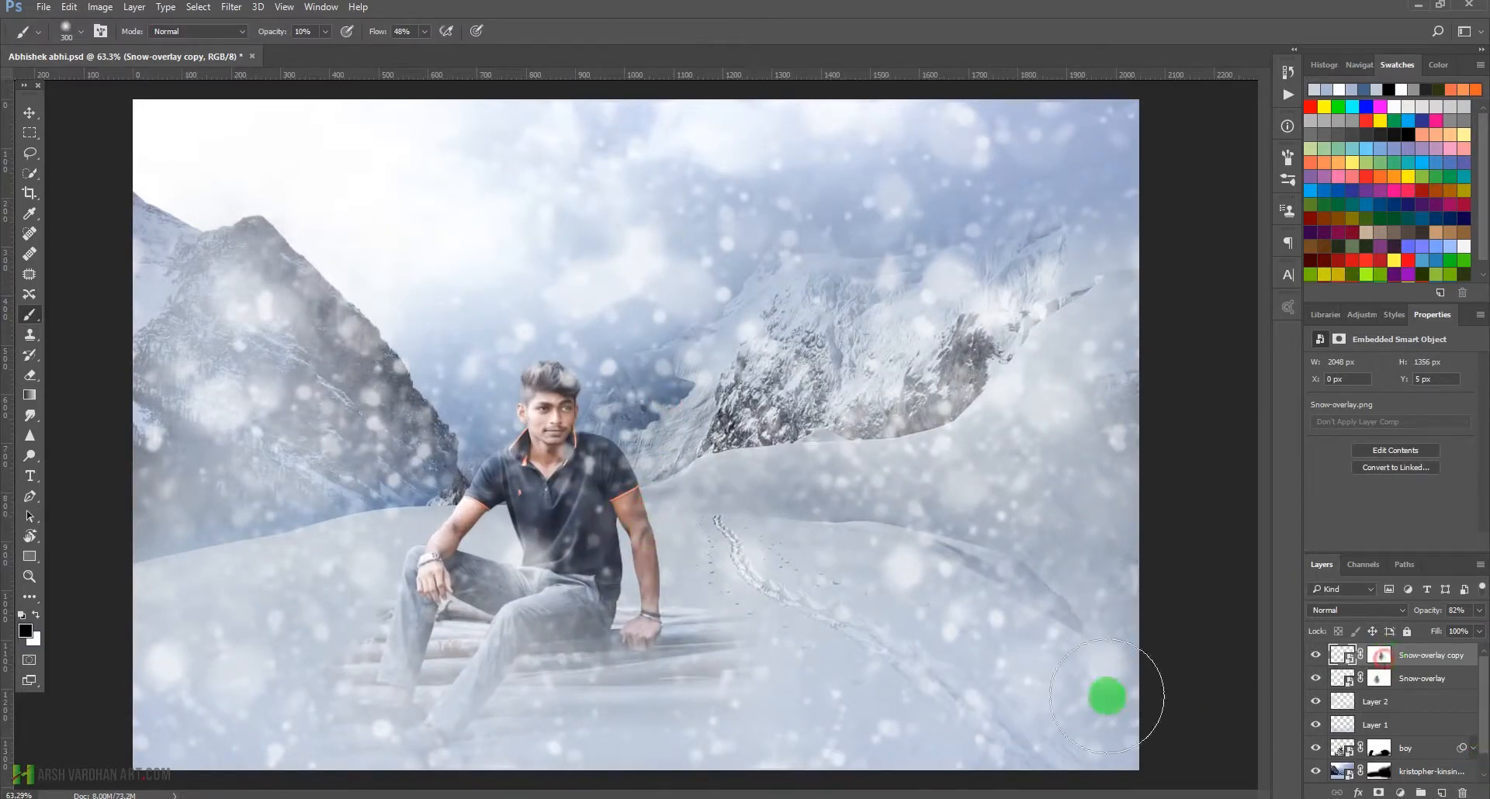
{"action": "mouse_move", "coordinate": [563, 450]}
{"action": "left_mouse_down"}
{"action": "mouse_move", "coordinate": [483, 472]}
{"action": "mouse_move", "coordinate": [543, 373]}
{"action": "mouse_move", "coordinate": [524, 519]}
{"action": "mouse_move", "coordinate": [557, 489]}
{"action": "mouse_move", "coordinate": [572, 392]}
{"action": "mouse_move", "coordinate": [532, 516]}
{"action": "mouse_move", "coordinate": [572, 566]}
{"action": "mouse_move", "coordinate": [674, 414]}
{"action": "mouse_move", "coordinate": [489, 623]}
{"action": "mouse_move", "coordinate": [423, 589]}
{"action": "mouse_move", "coordinate": [585, 739]}
{"action": "mouse_move", "coordinate": [462, 653]}
{"action": "mouse_move", "coordinate": [497, 650]}
{"action": "left_mouse_up"}
{"action": "mouse_move", "coordinate": [941, 536]}
{"action": "left_mouse_down"}
{"action": "mouse_move", "coordinate": [848, 630]}
{"action": "mouse_move", "coordinate": [685, 489]}
{"action": "left_mouse_up"}
{"action": "left_click_drag", "start_coordinate": [482, 506], "coordinate": [455, 510]}
{"action": "mouse_move", "coordinate": [645, 364]}
{"action": "left_mouse_down"}
{"action": "mouse_move", "coordinate": [587, 401]}
{"action": "mouse_move", "coordinate": [566, 393]}
{"action": "mouse_move", "coordinate": [725, 326]}
{"action": "mouse_move", "coordinate": [774, 499]}
{"action": "mouse_move", "coordinate": [922, 549]}
{"action": "mouse_move", "coordinate": [845, 616]}
{"action": "mouse_move", "coordinate": [908, 649]}
{"action": "mouse_move", "coordinate": [830, 334]}
{"action": "mouse_move", "coordinate": [455, 240]}
{"action": "mouse_move", "coordinate": [439, 393]}
{"action": "mouse_move", "coordinate": [454, 462]}
{"action": "mouse_move", "coordinate": [343, 422]}
{"action": "mouse_move", "coordinate": [579, 333]}
{"action": "mouse_move", "coordinate": [1076, 617]}
{"action": "left_mouse_up"}
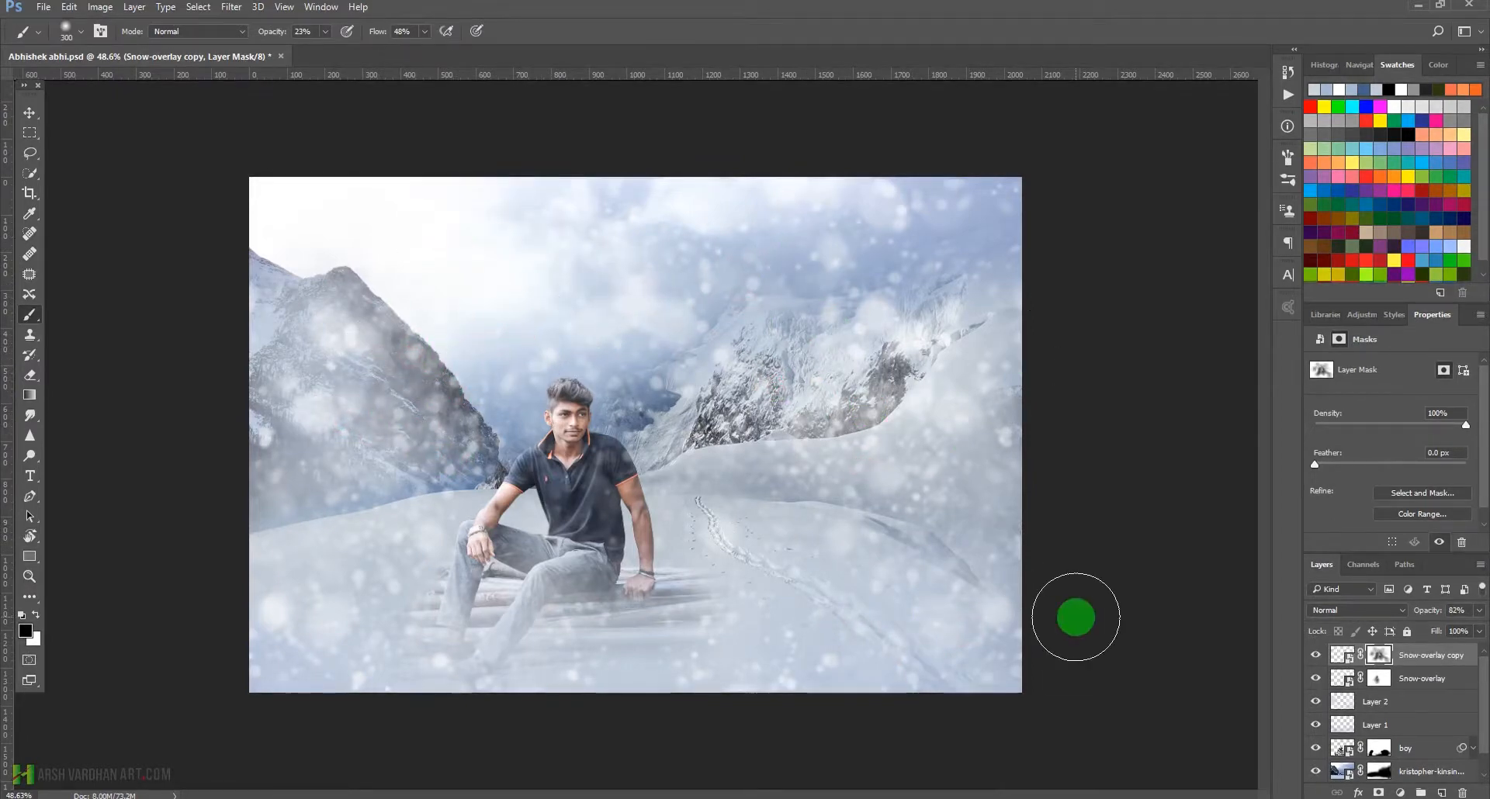
Group the two snow overlay layers and compare the image with the group hidden and shown
{"action": "left_click", "coordinate": [1340, 681], "text": "shift"}
{"action": "key", "text": "ctrl+g"}
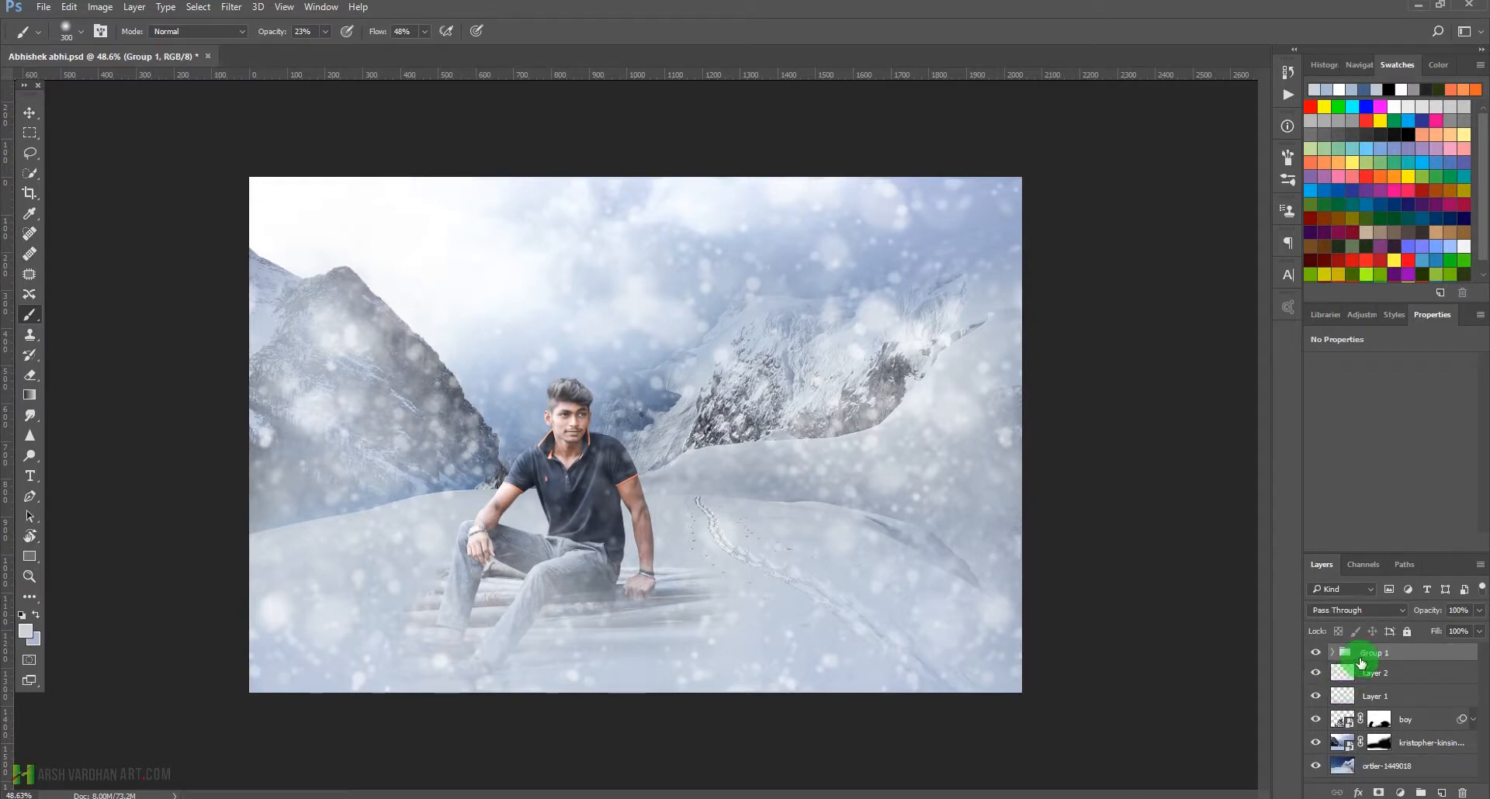
{"action": "left_click", "coordinate": [1315, 654]}
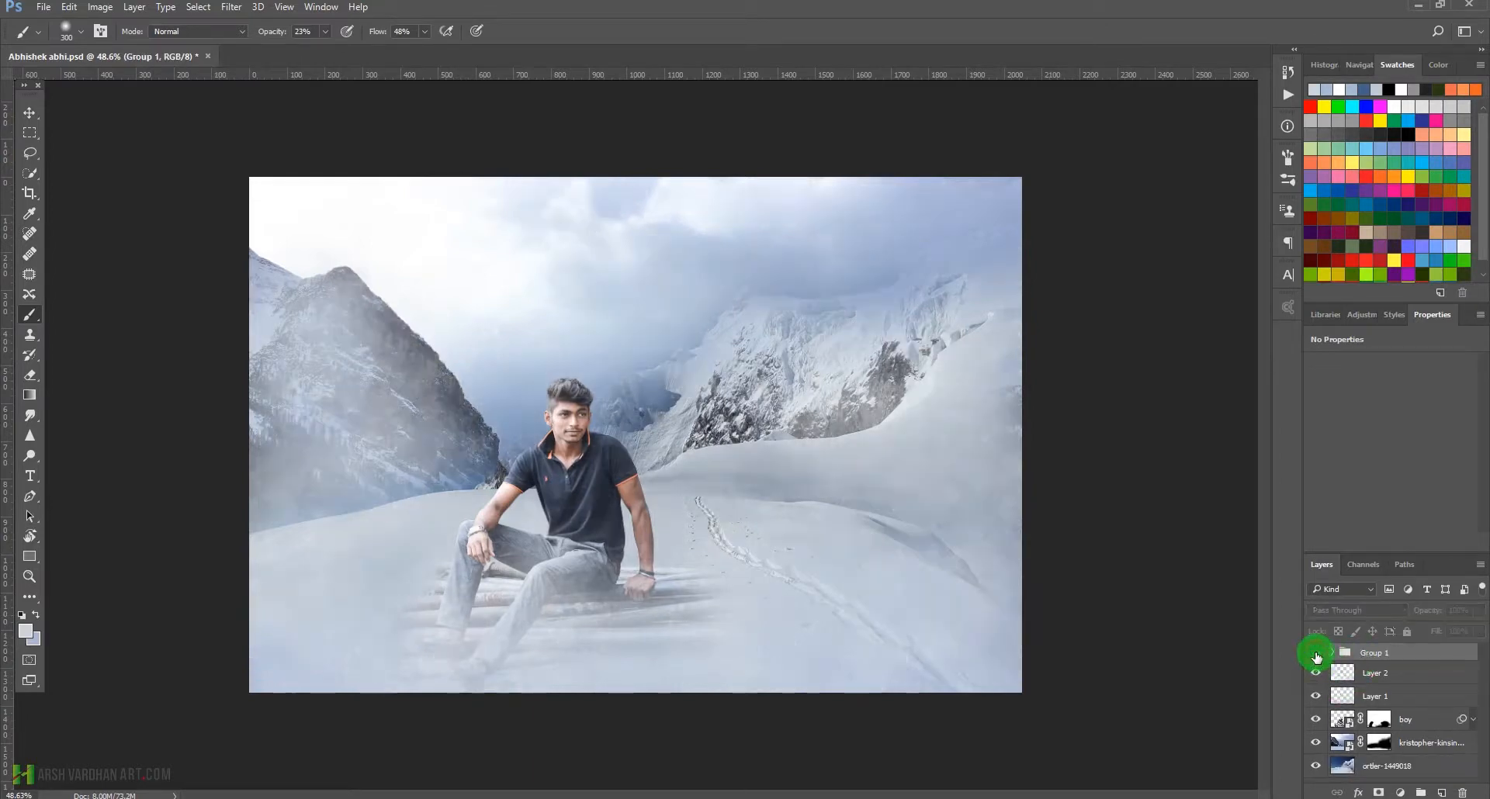
{"action": "left_click", "coordinate": [1315, 654]}
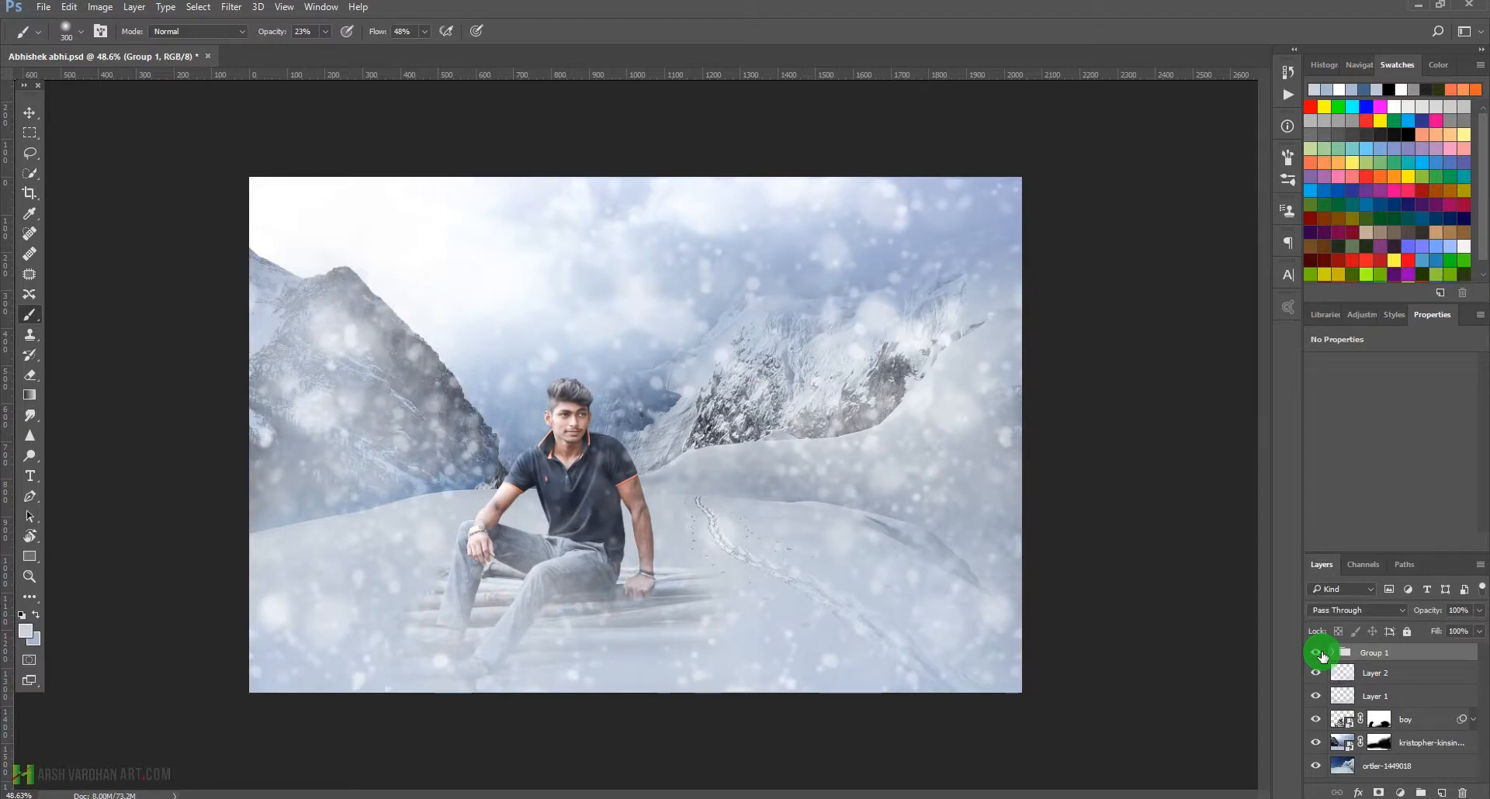
Try a lower opacity on the snow group, return it to 100%, and compare the snow hidden and shown
{"action": "left_click", "coordinate": [1479, 610]}
{"action": "left_click_drag", "start_coordinate": [1461, 633], "coordinate": [1488, 639]}
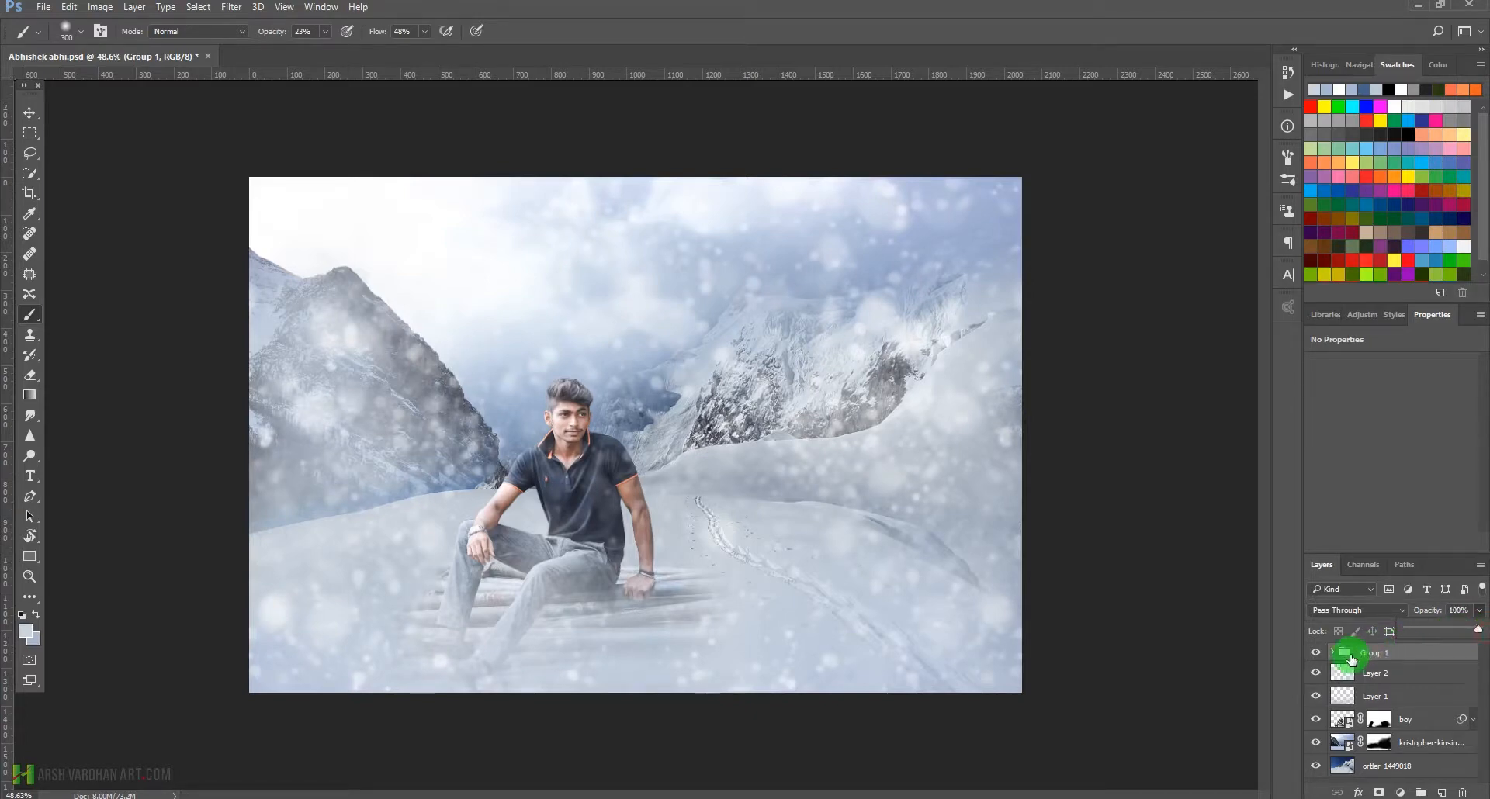
{"action": "left_click", "coordinate": [1316, 654]}
{"action": "left_click", "coordinate": [1317, 658]}
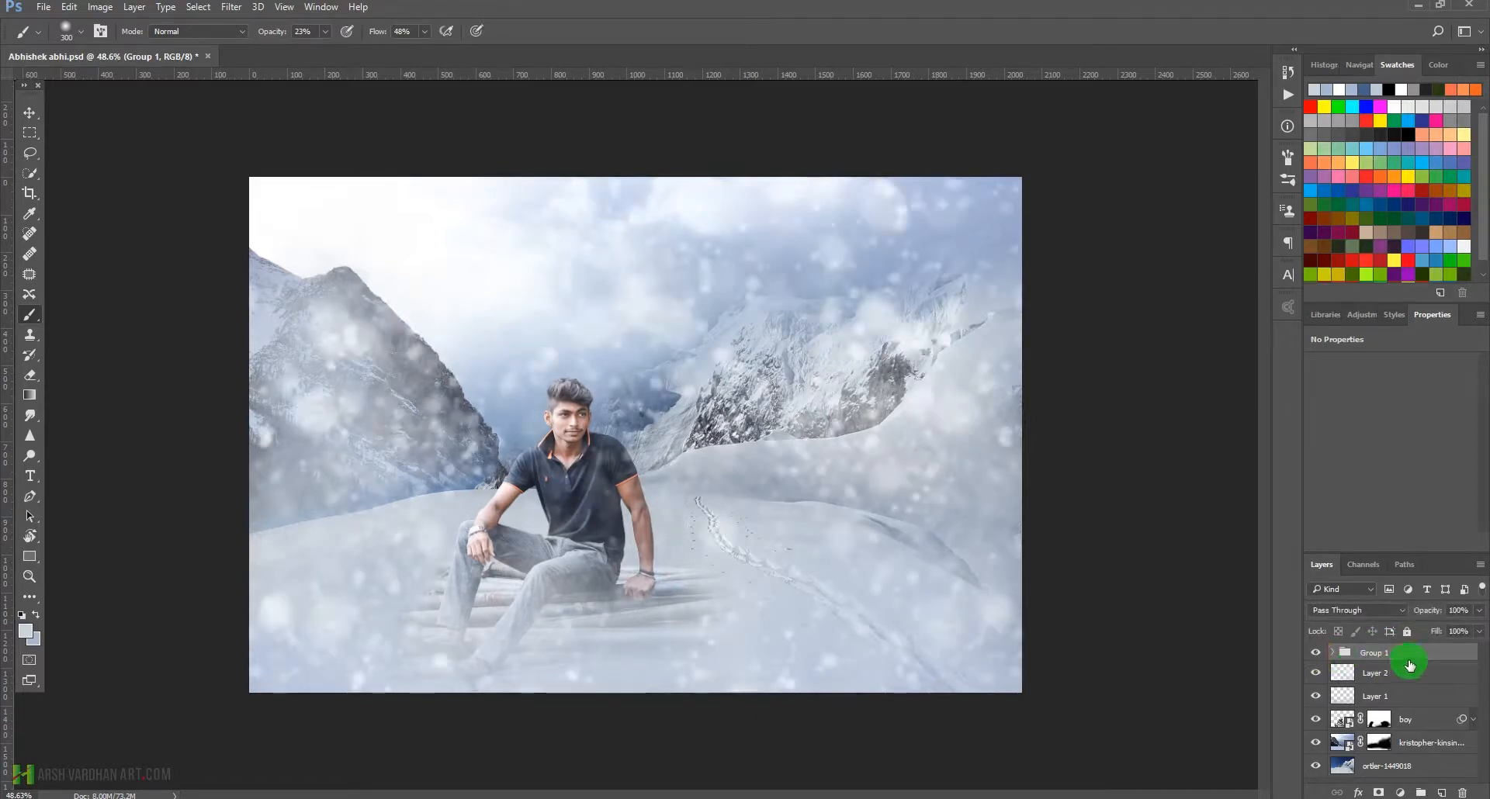
Add a Color Balance adjustment above the snow group with midtones at Cyan-Red -17, Magenta-Green -2 and Yellow-Blue +20
{"action": "left_click", "coordinate": [1416, 655]}
{"action": "left_click", "coordinate": [1364, 315]}
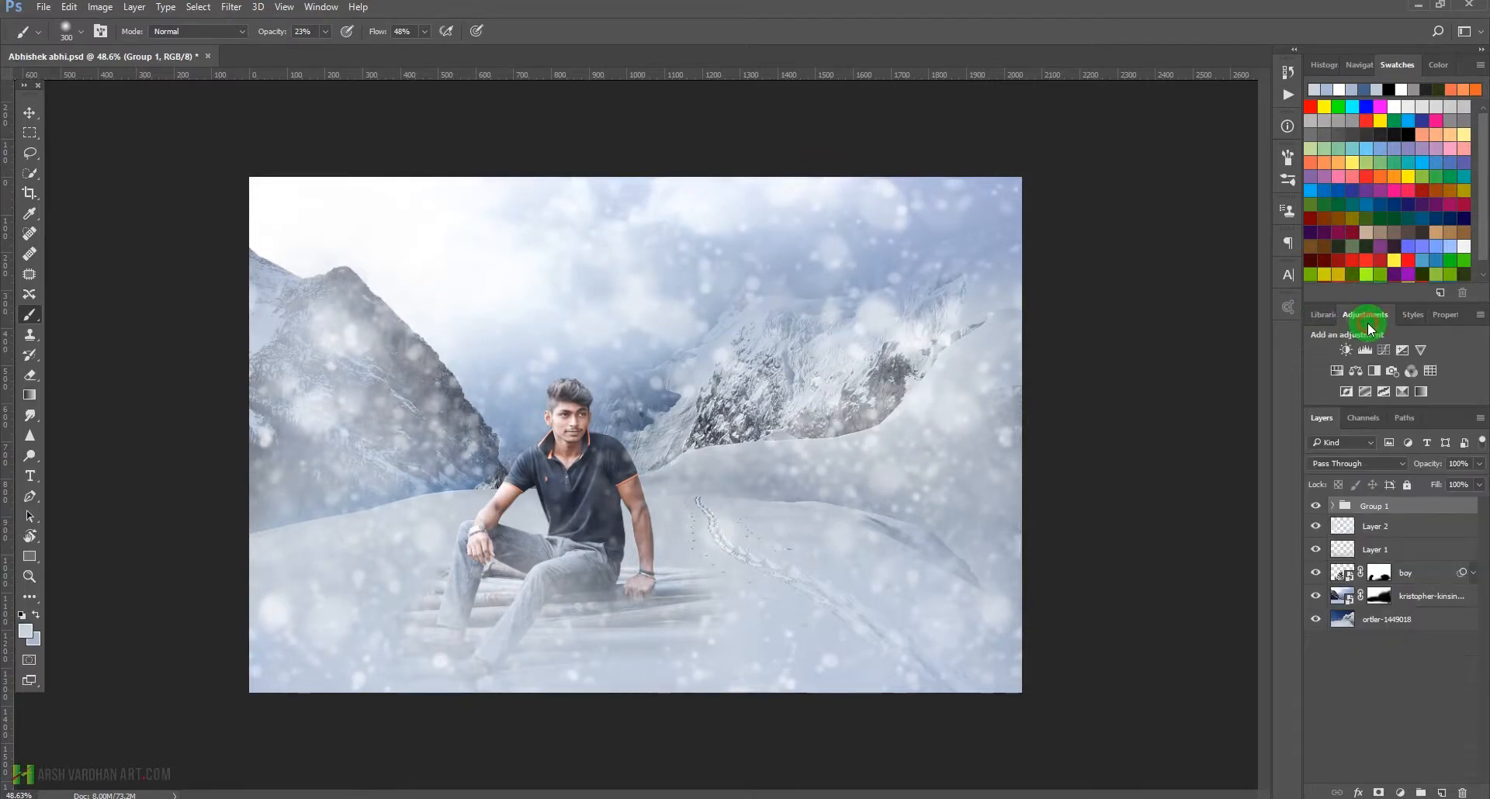
{"action": "left_click", "coordinate": [1378, 359]}
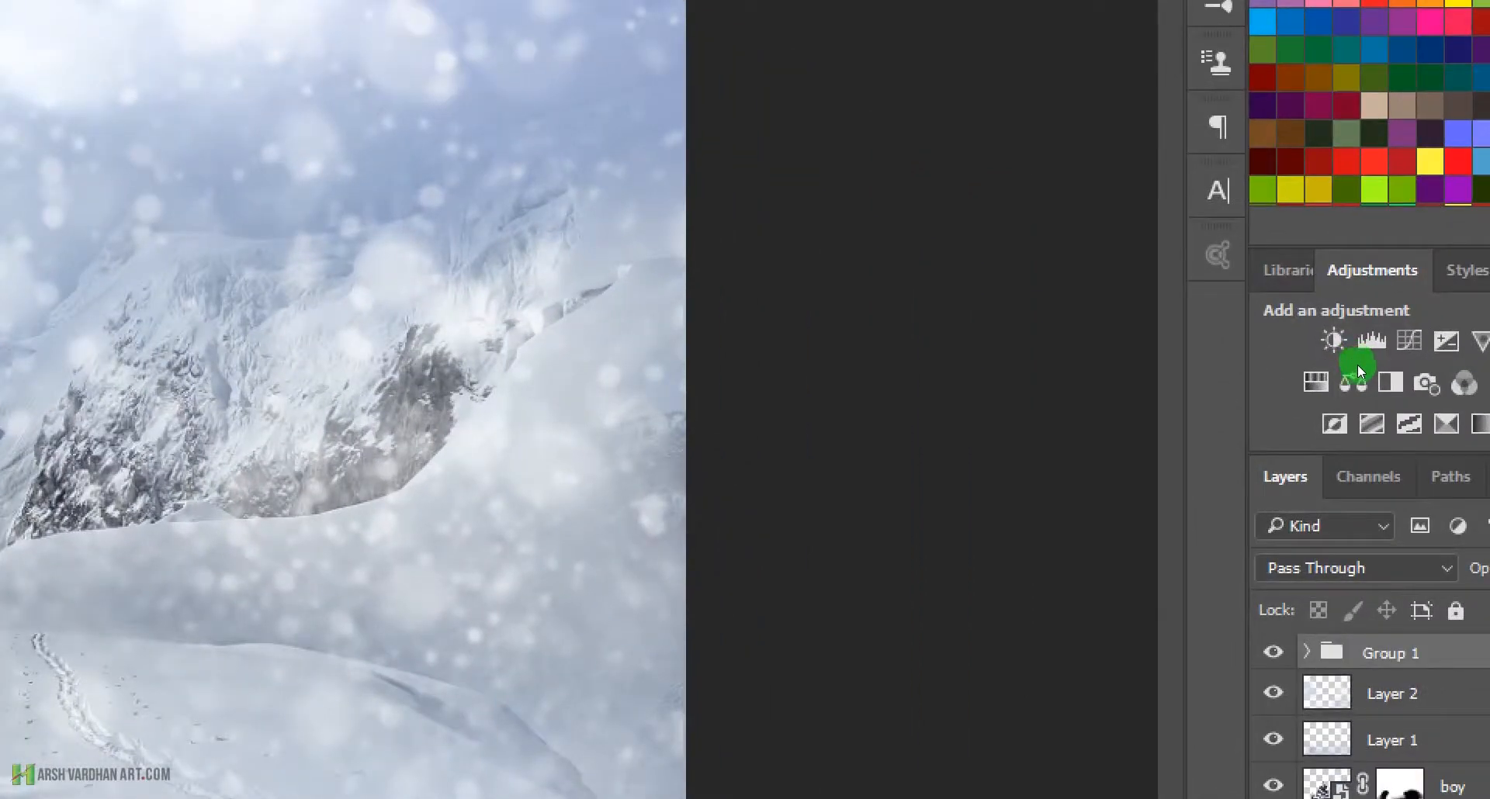
{"action": "left_click", "coordinate": [1356, 370]}
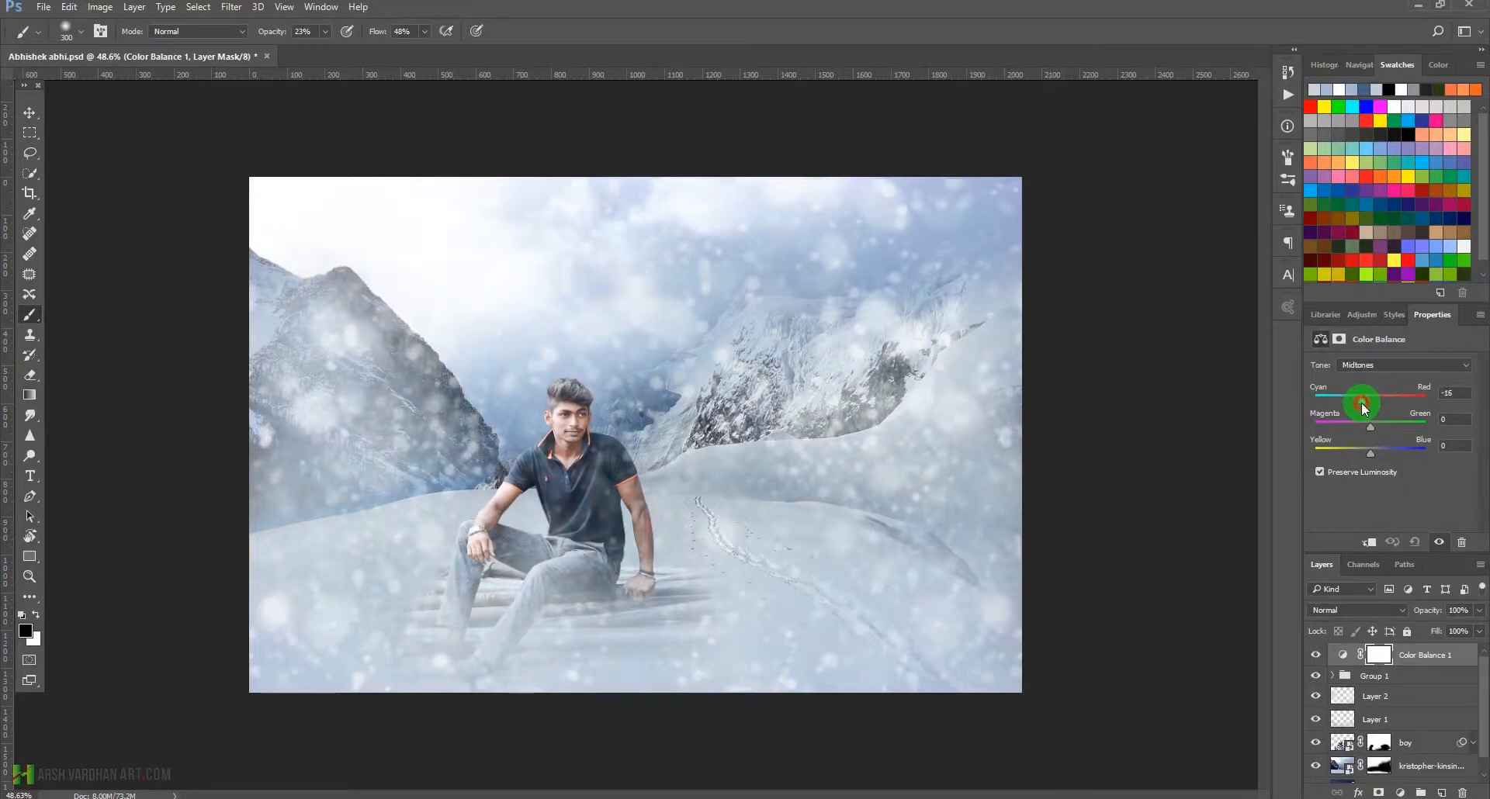
{"action": "left_click_drag", "start_coordinate": [1370, 453], "coordinate": [1379, 457]}
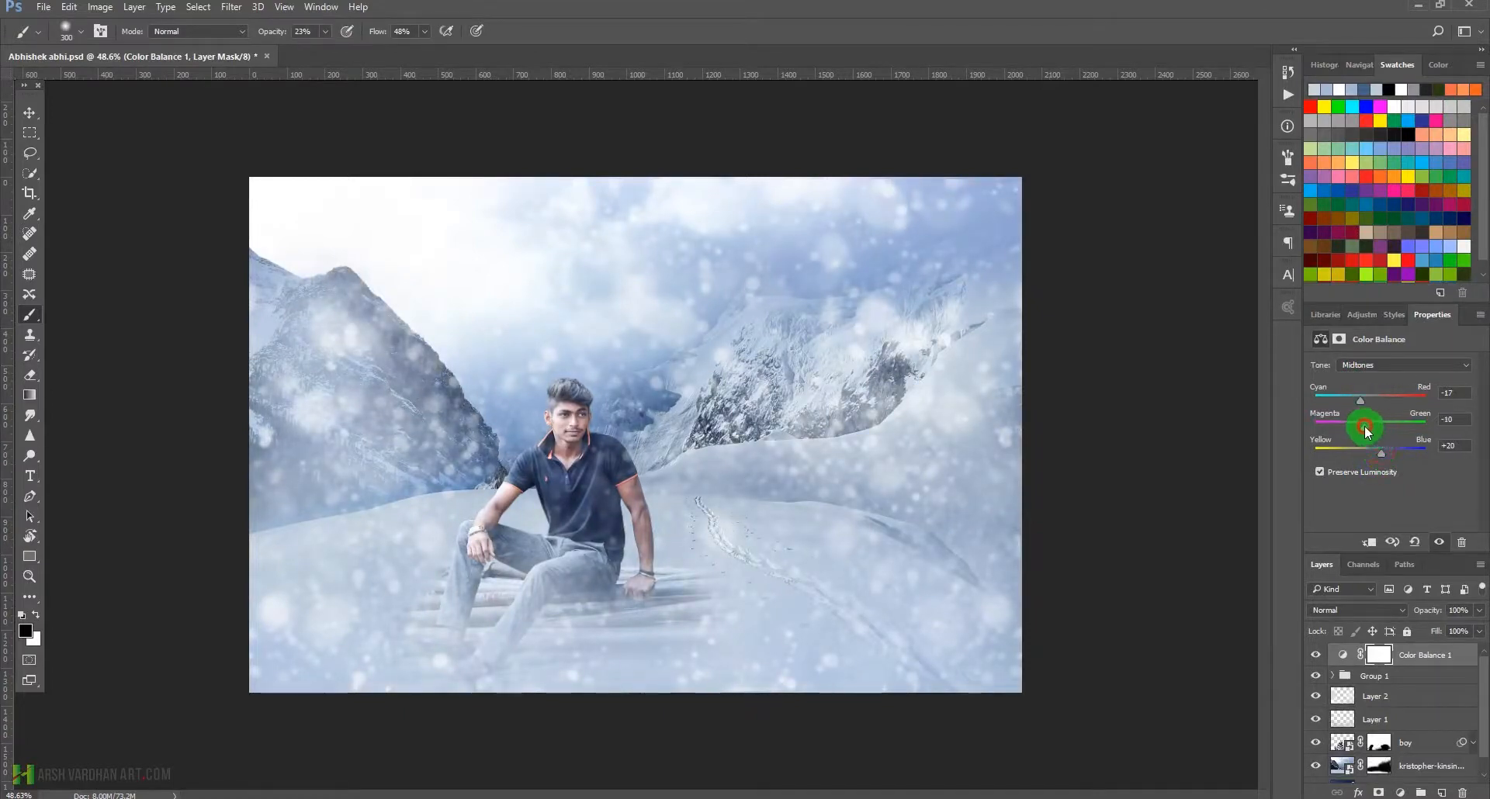
{"action": "left_click_drag", "start_coordinate": [1371, 426], "coordinate": [1366, 426]}
Set the Color Balance shadows to Cyan-Red -8, Magenta-Green +8 and Yellow-Blue +15
{"action": "left_click", "coordinate": [1380, 363]}
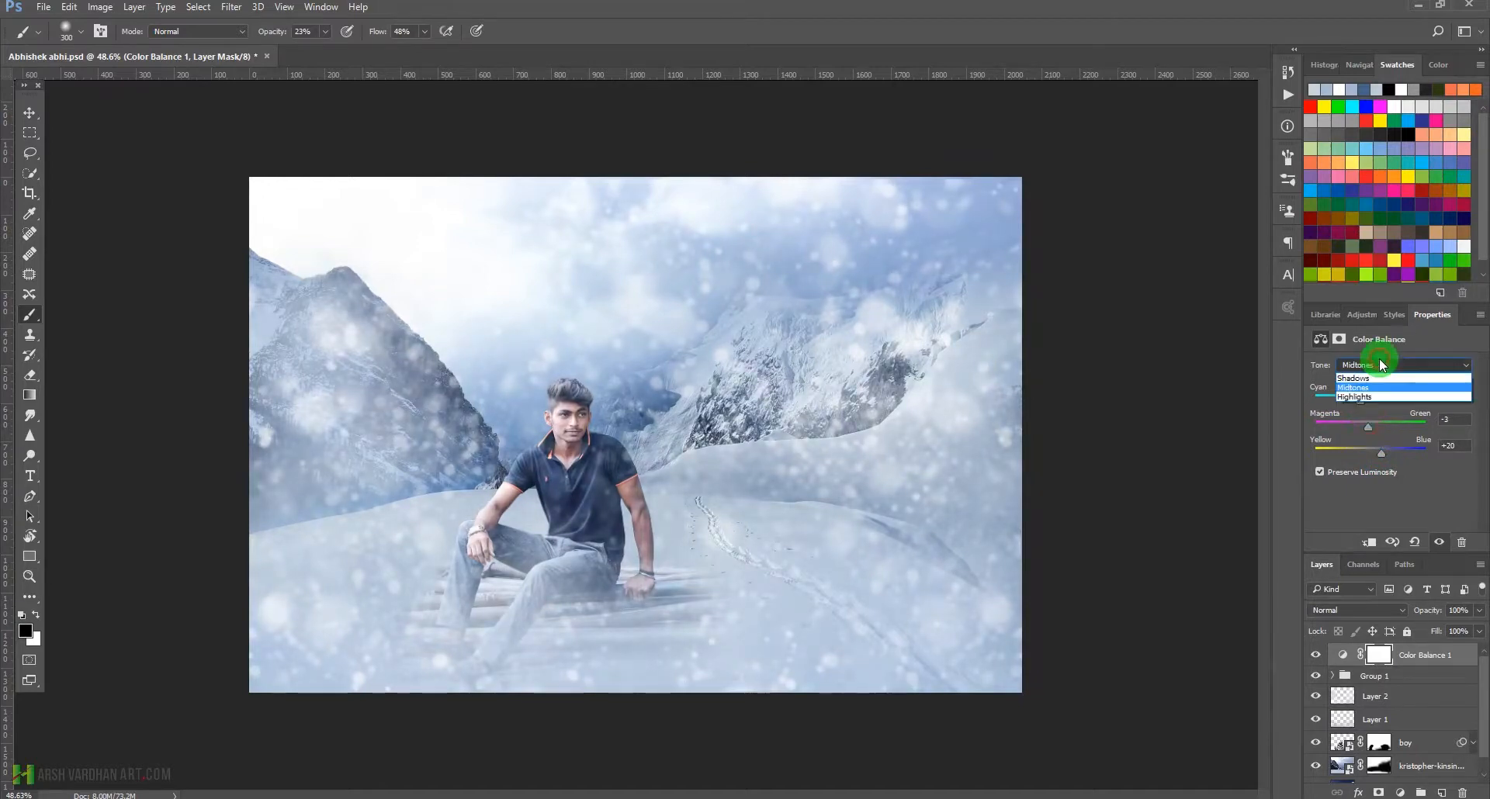
{"action": "left_click", "coordinate": [1366, 379]}
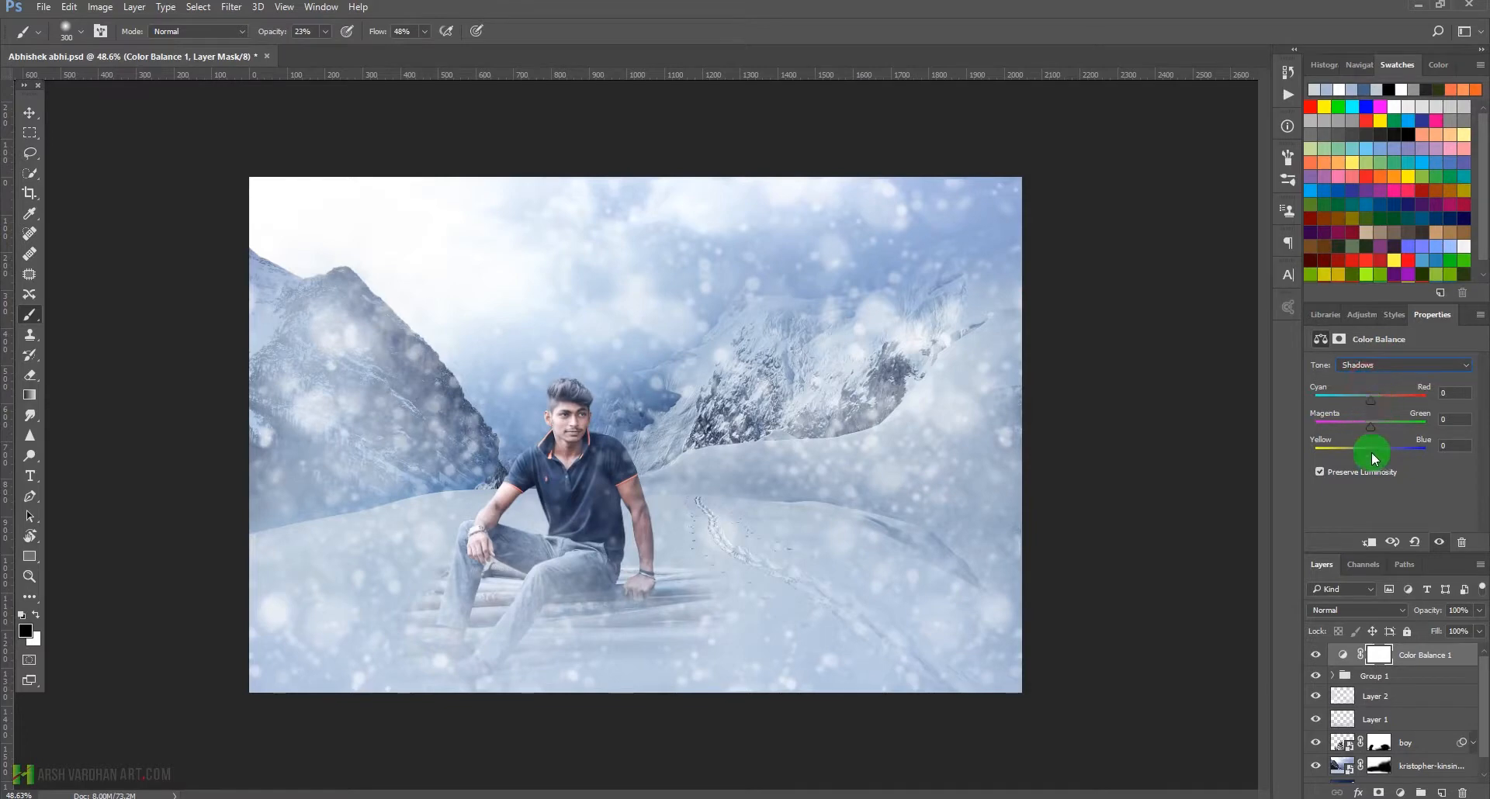
{"action": "left_click_drag", "start_coordinate": [1371, 452], "coordinate": [1378, 455]}
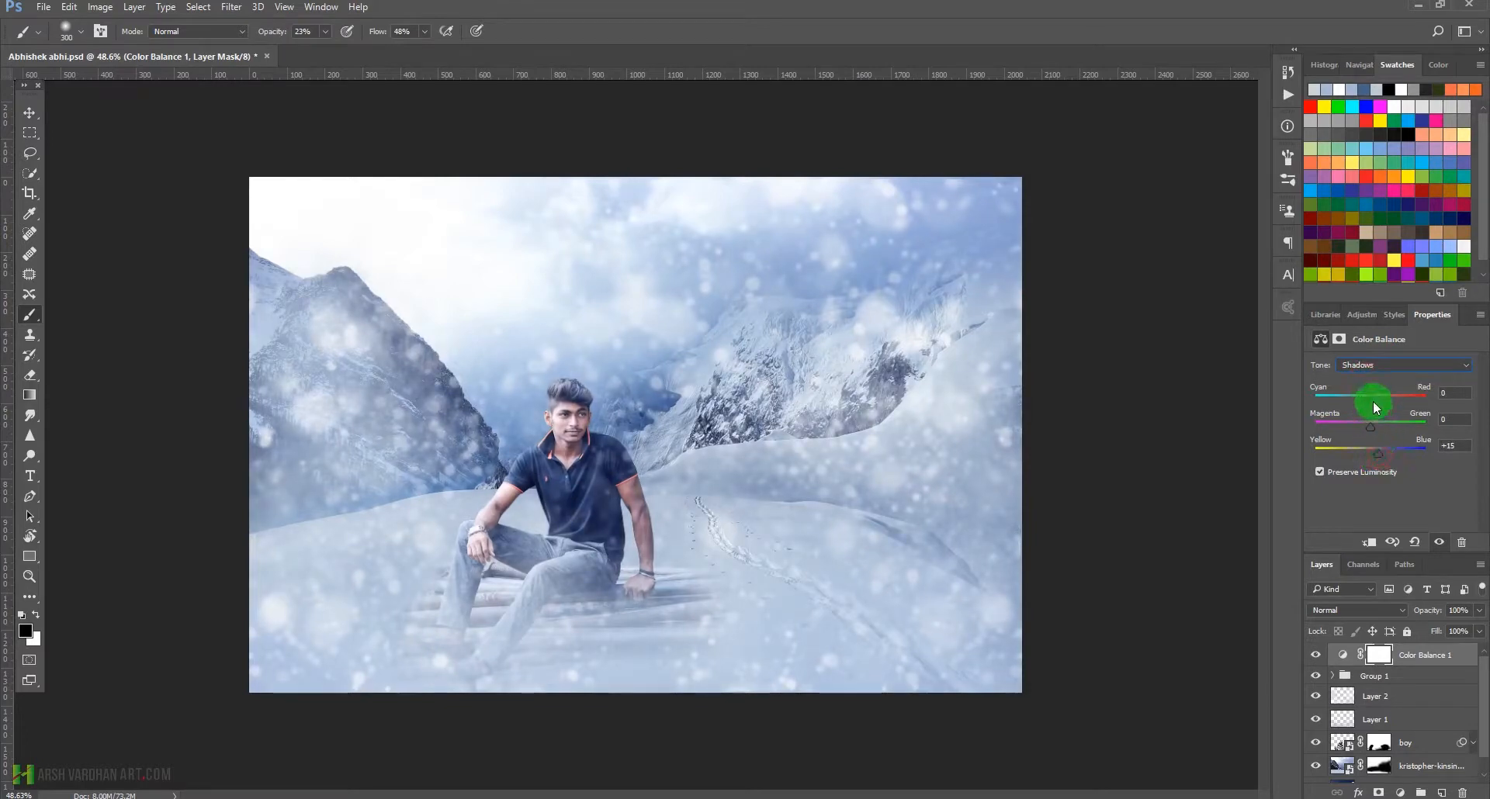
{"action": "left_click_drag", "start_coordinate": [1359, 394], "coordinate": [1368, 396]}
{"action": "left_click_drag", "start_coordinate": [1371, 427], "coordinate": [1376, 431]}
Recheck the midtones and shadows, and set the Color Balance highlights to Cyan-Red -3, Magenta-Green +1 and Yellow-Blue -2
{"action": "left_click", "coordinate": [1390, 367]}
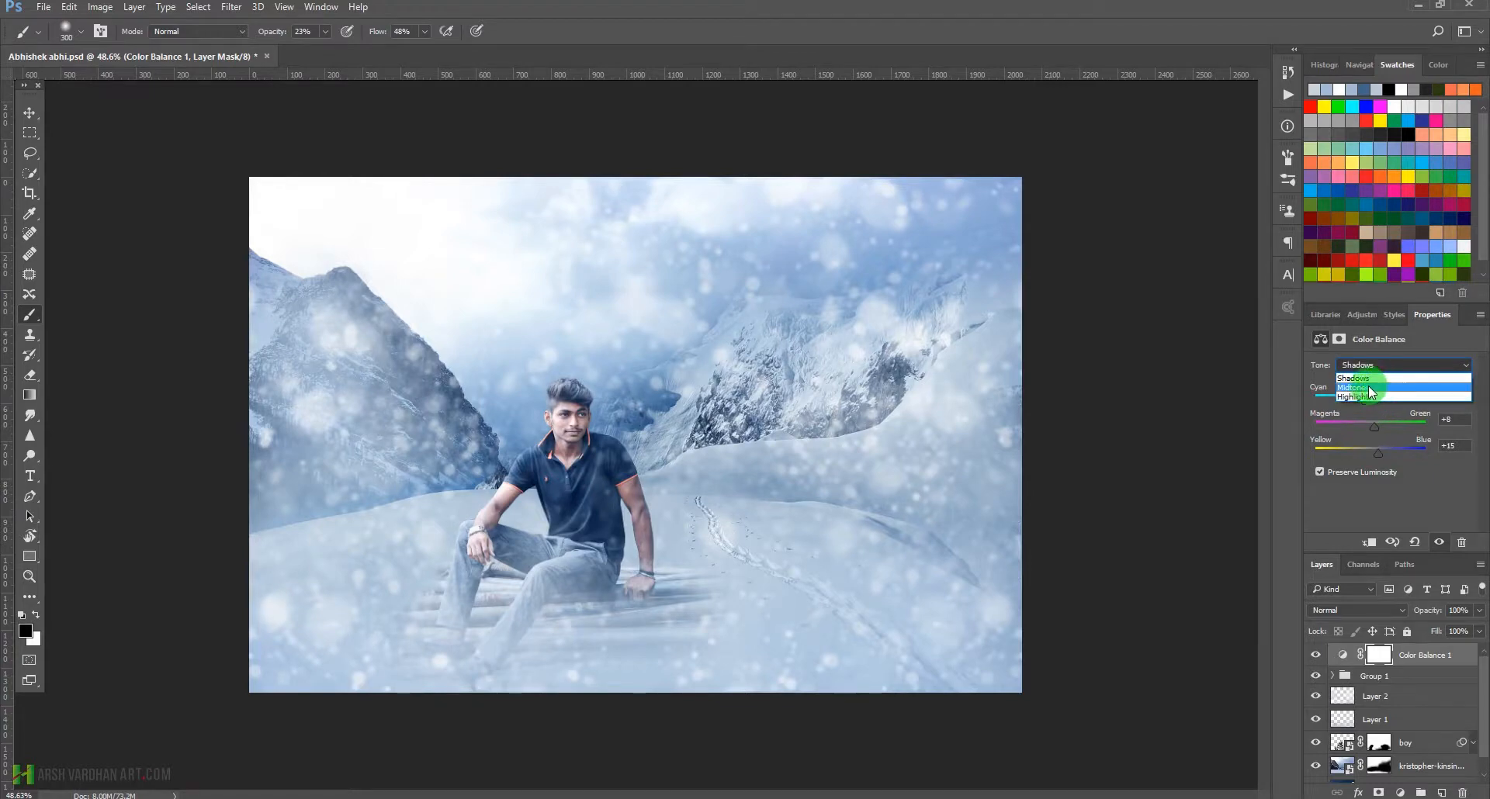
{"action": "left_click", "coordinate": [1368, 385]}
{"action": "left_click", "coordinate": [1377, 363]}
{"action": "left_click", "coordinate": [1368, 379]}
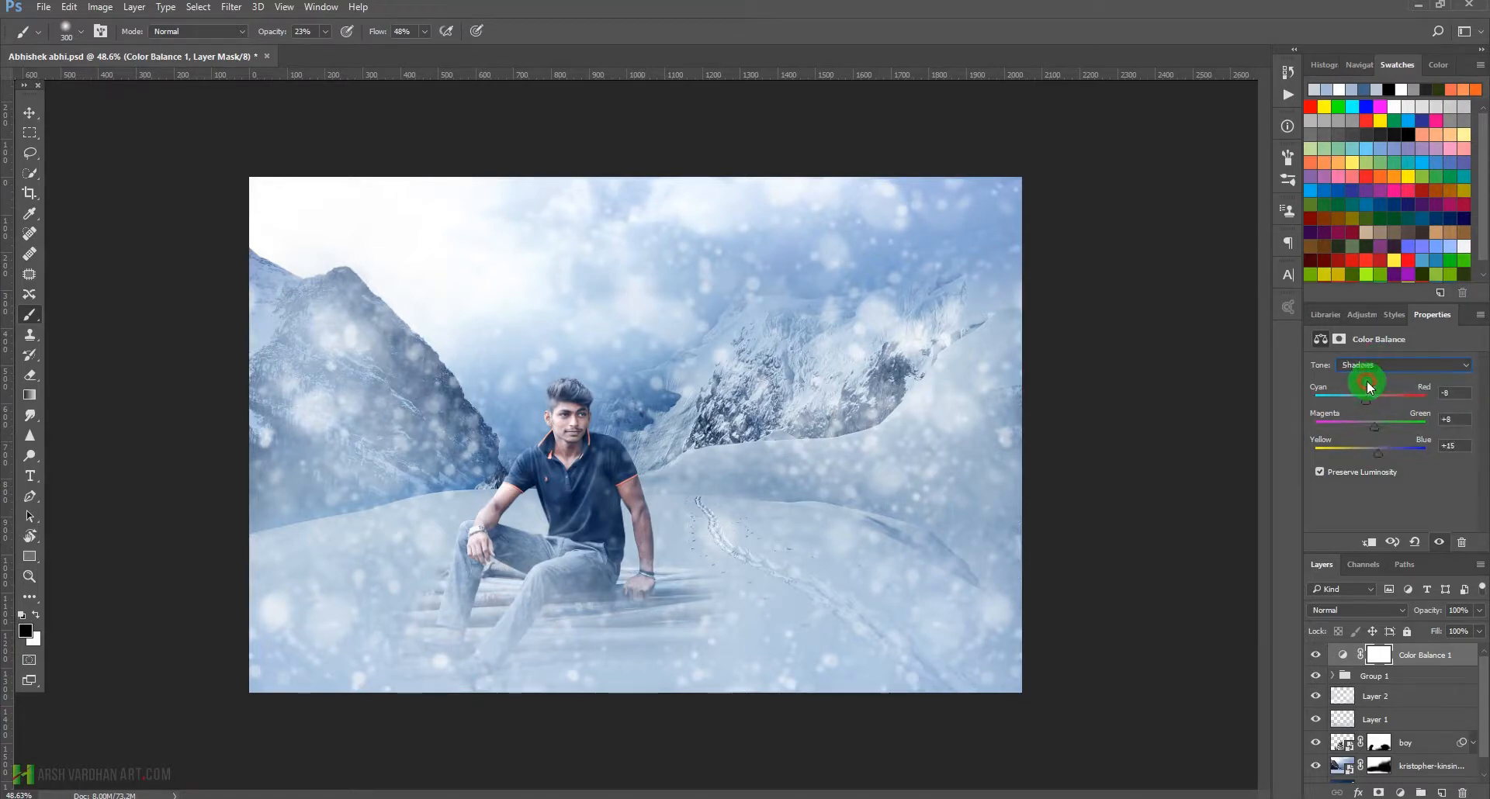
{"action": "left_click", "coordinate": [1366, 366]}
{"action": "left_click", "coordinate": [1360, 396]}
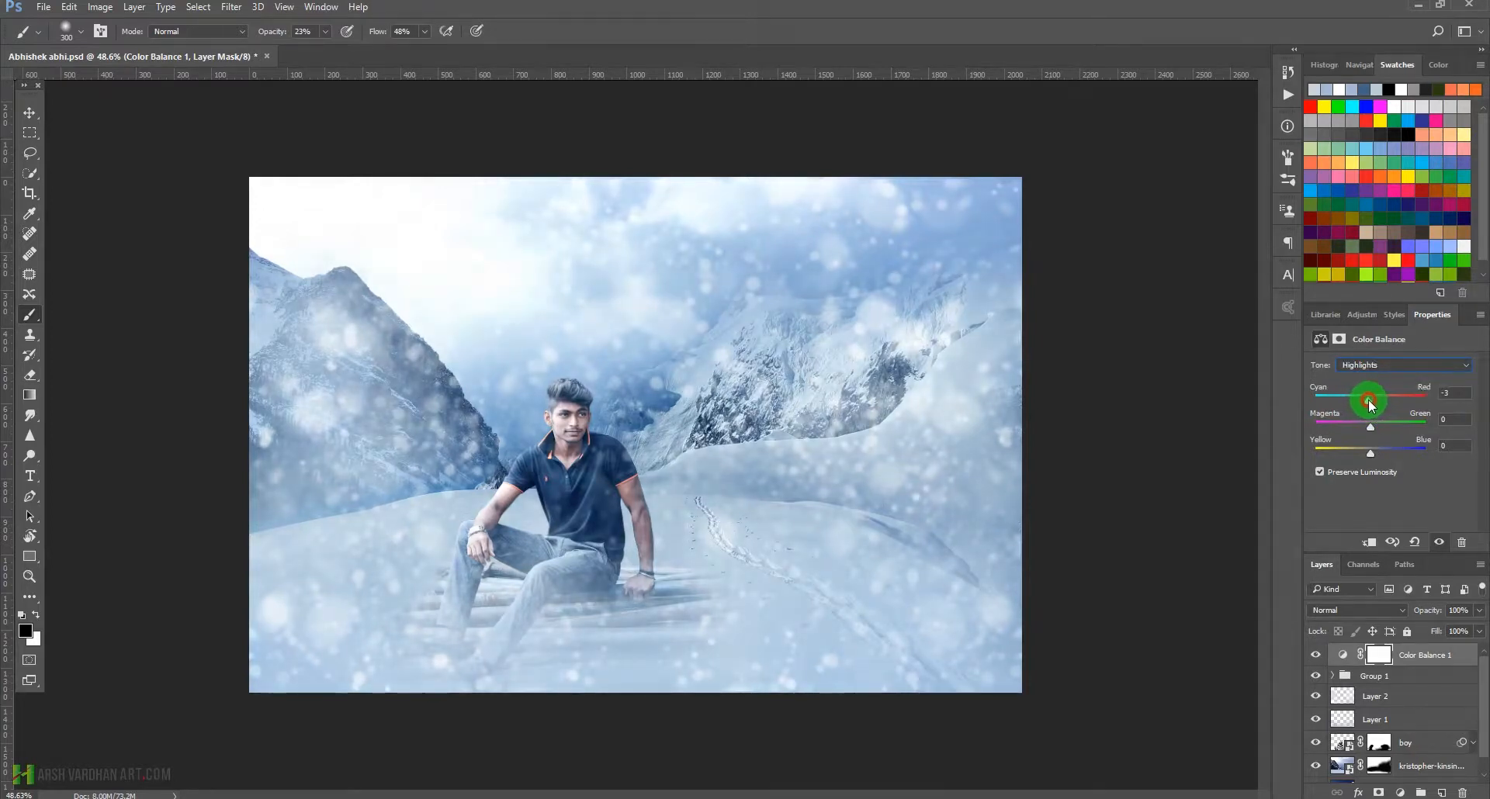
{"action": "left_click_drag", "start_coordinate": [1370, 452], "coordinate": [1369, 450]}
{"action": "left_click_drag", "start_coordinate": [1370, 427], "coordinate": [1366, 425]}
Compare the composite with the Color Balance adjustment hidden and shown
{"action": "left_click", "coordinate": [1317, 654]}
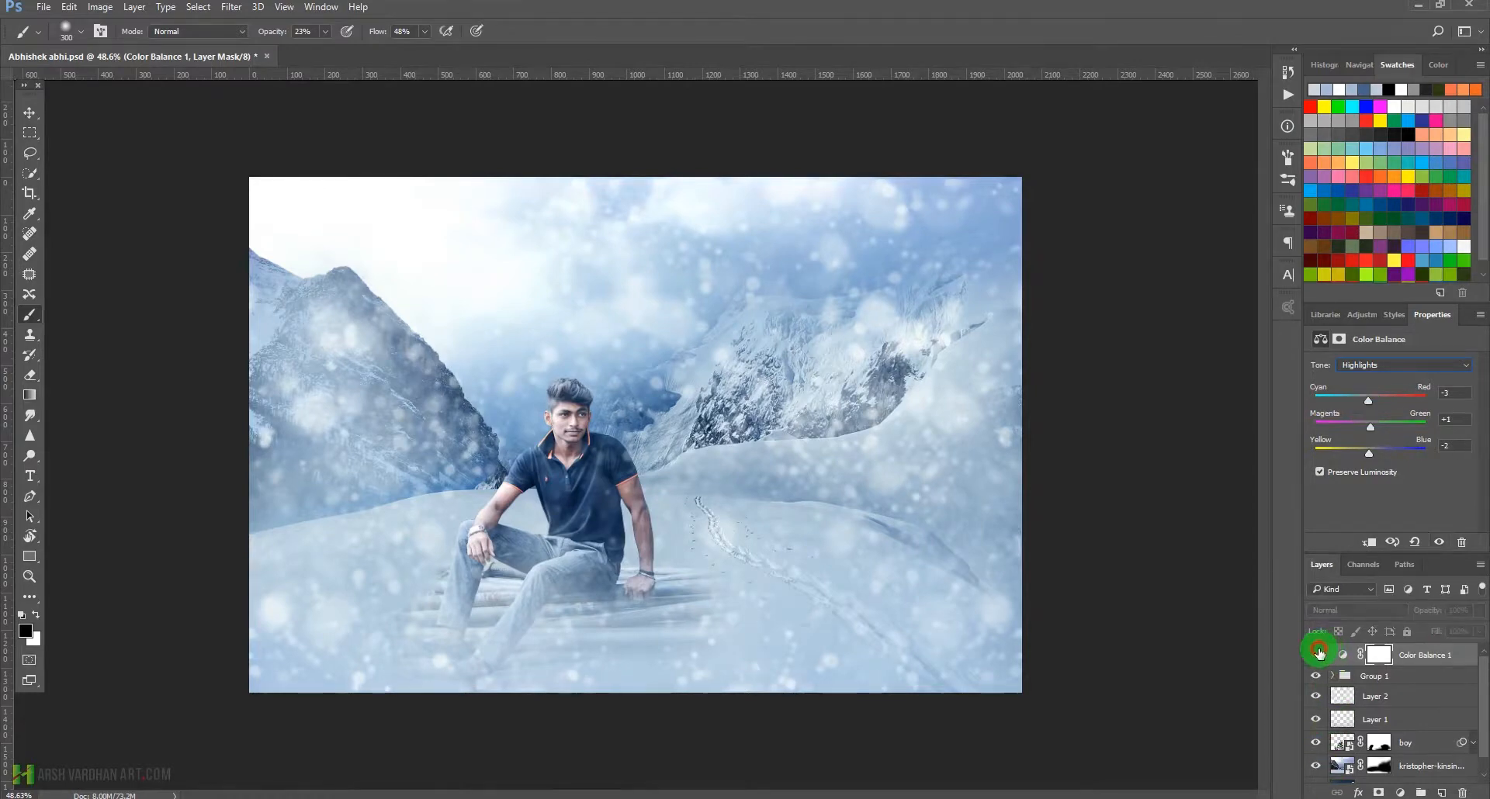
{"action": "left_click", "coordinate": [1317, 654]}
{"action": "left_click", "coordinate": [1314, 657]}
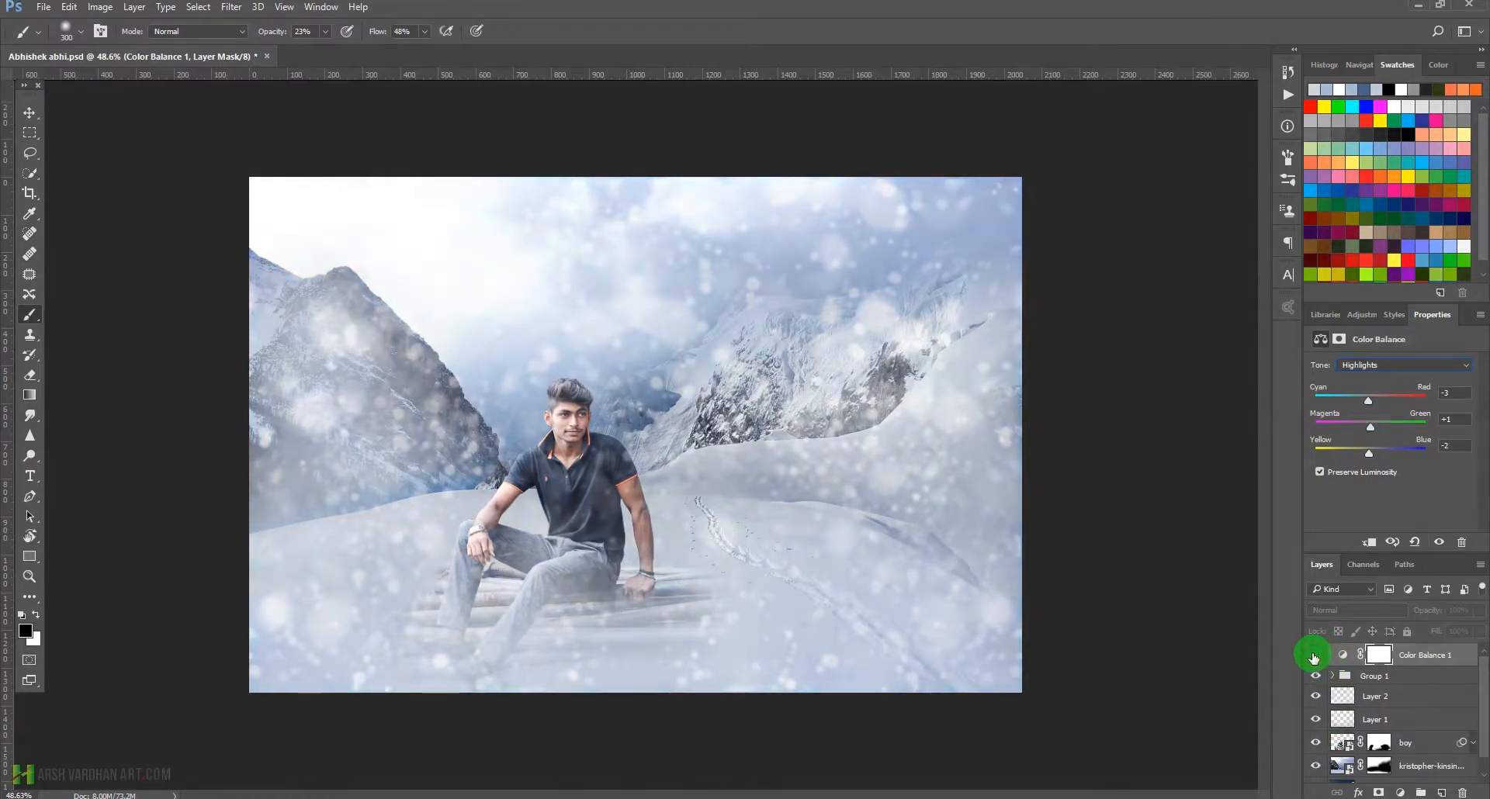
{"action": "left_click", "coordinate": [1314, 657]}
{"action": "left_click", "coordinate": [1314, 658]}
{"action": "left_click", "coordinate": [1314, 657]}
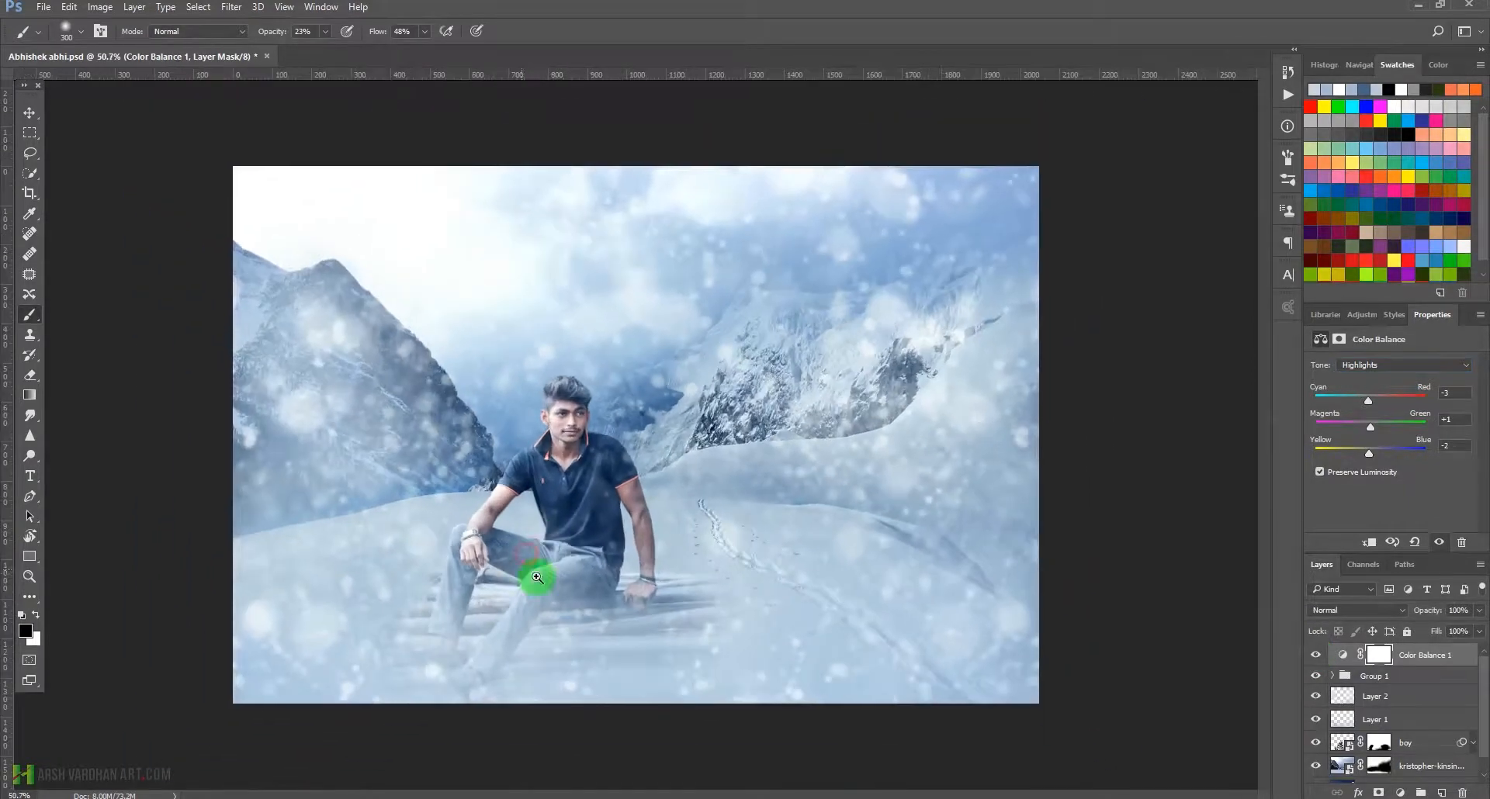
{"action": "mouse_move", "coordinate": [533, 576]}
{"action": "left_mouse_down"}
{"action": "mouse_move", "coordinate": [593, 594]}
{"action": "mouse_move", "coordinate": [793, 556]}
{"action": "mouse_move", "coordinate": [847, 590]}
{"action": "mouse_move", "coordinate": [980, 624]}
{"action": "left_mouse_up"}
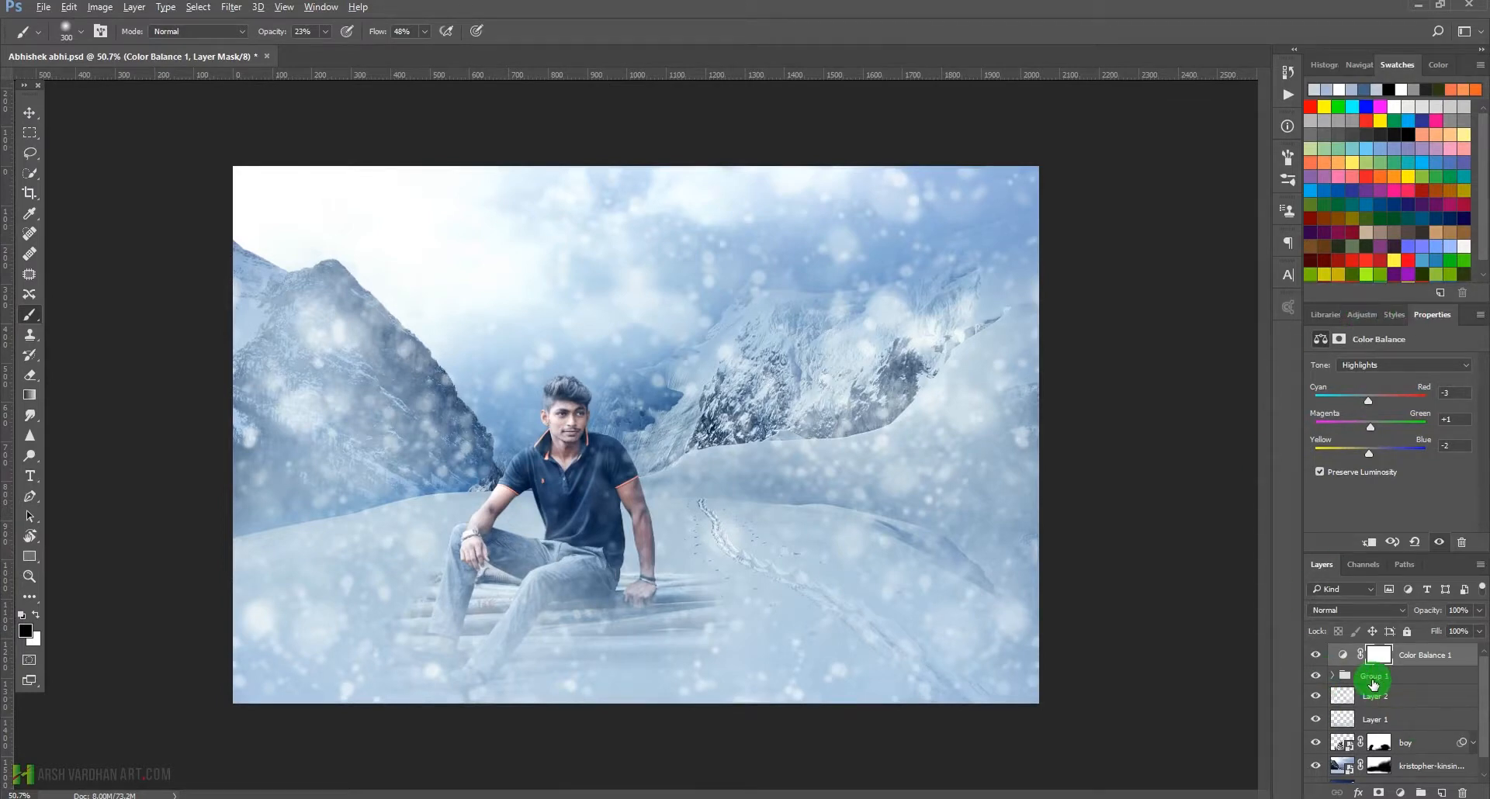
Stamp all visible layers into a new top layer and sharpen it with Unsharp Mask at 56% amount, 1.7 px radius and threshold 0
{"action": "key", "text": "ctrl+shift+alt+e"}
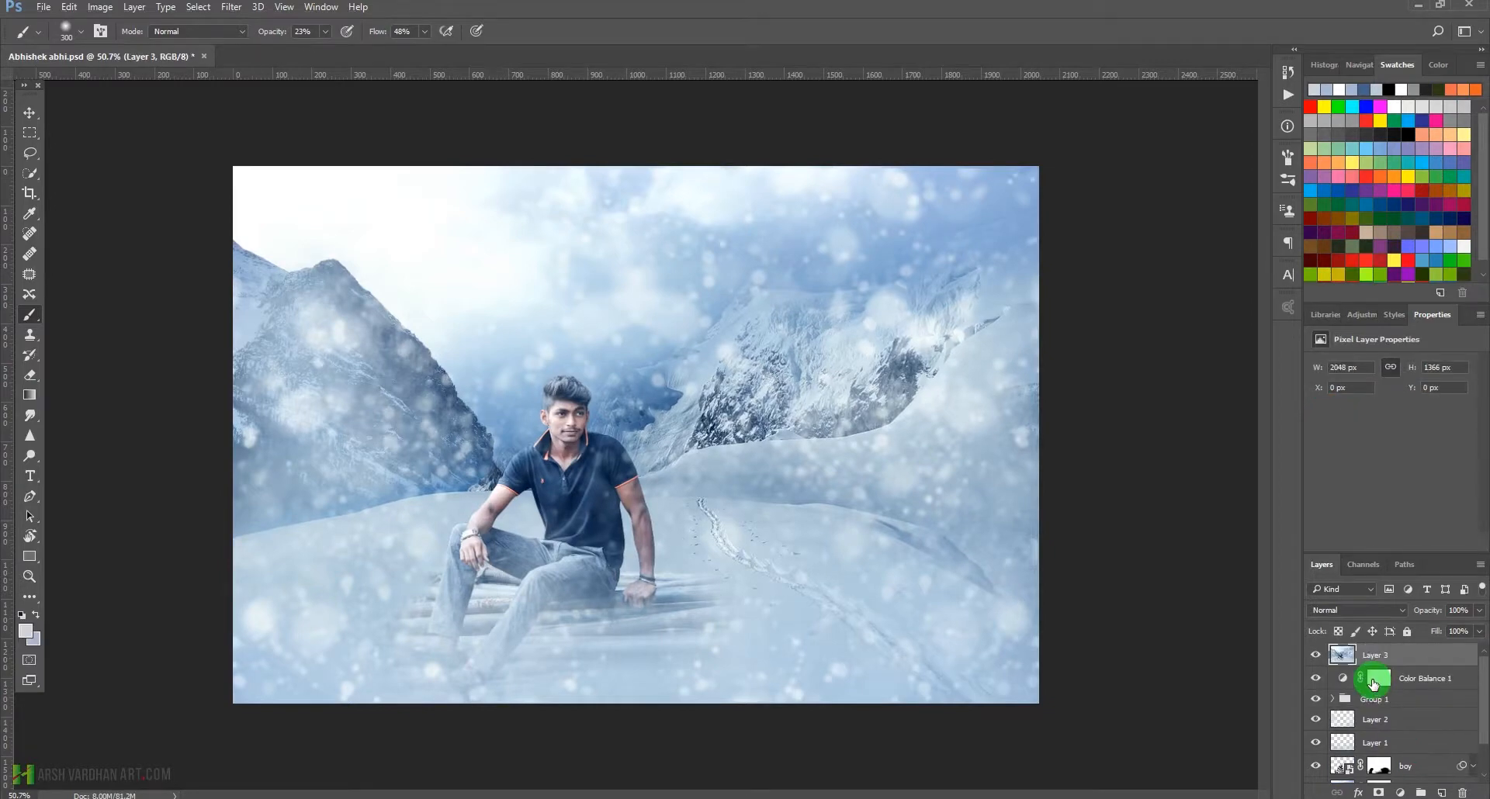
{"action": "left_click", "coordinate": [231, 11]}
{"action": "mouse_move", "coordinate": [299, 280]}
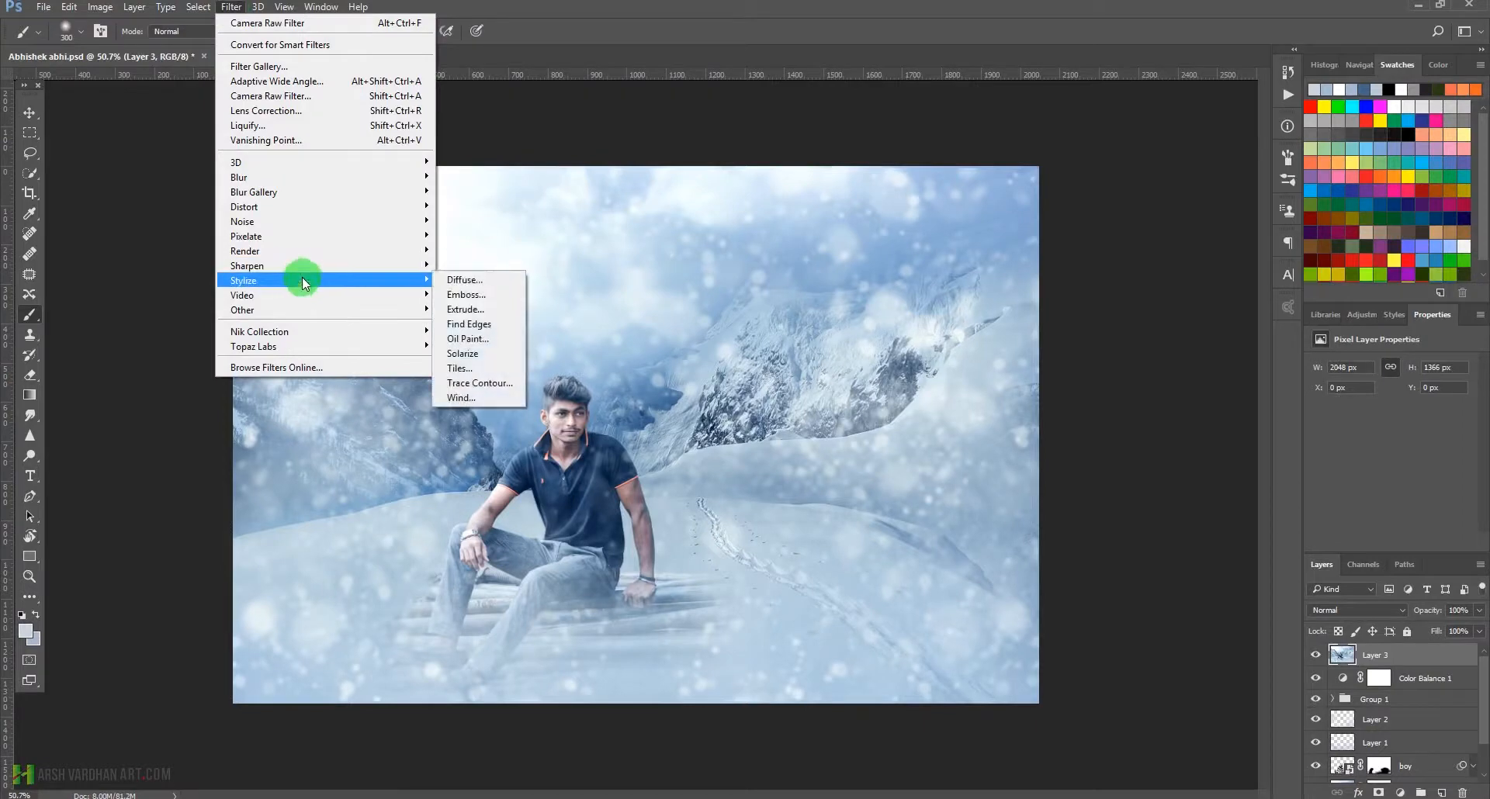
{"action": "mouse_move", "coordinate": [342, 265]}
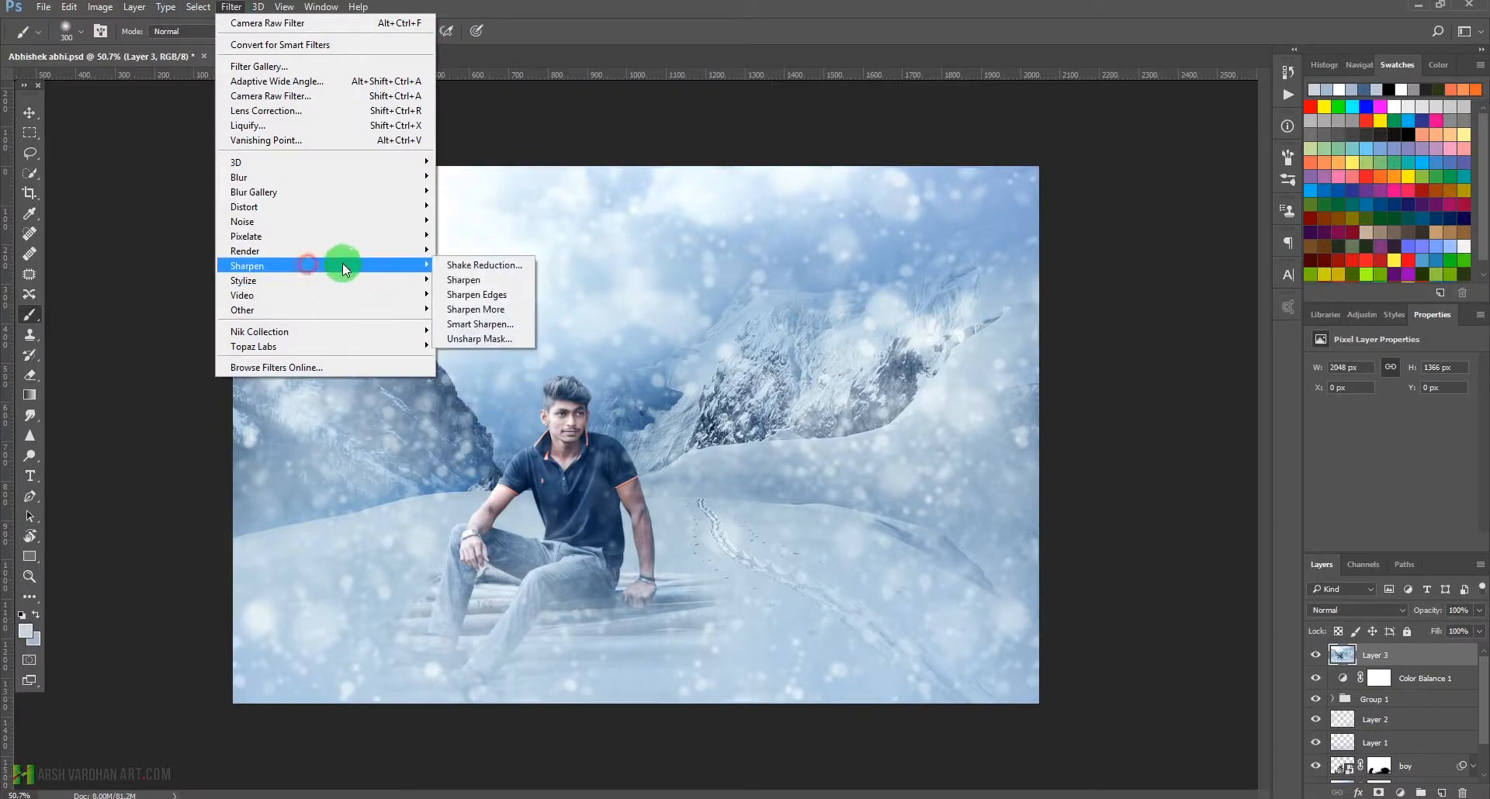
{"action": "left_click", "coordinate": [483, 340]}
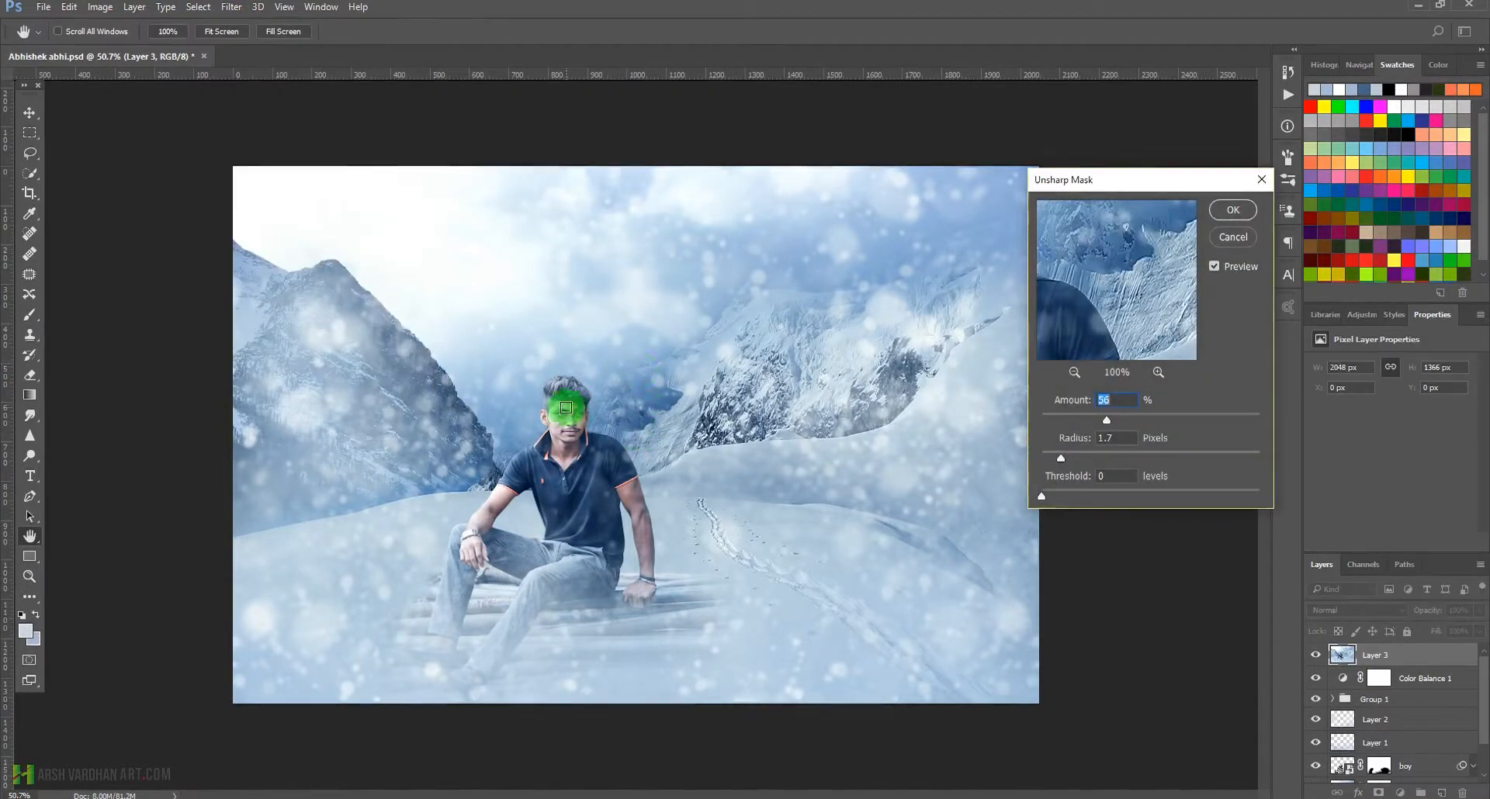
{"action": "left_click", "coordinate": [558, 442]}
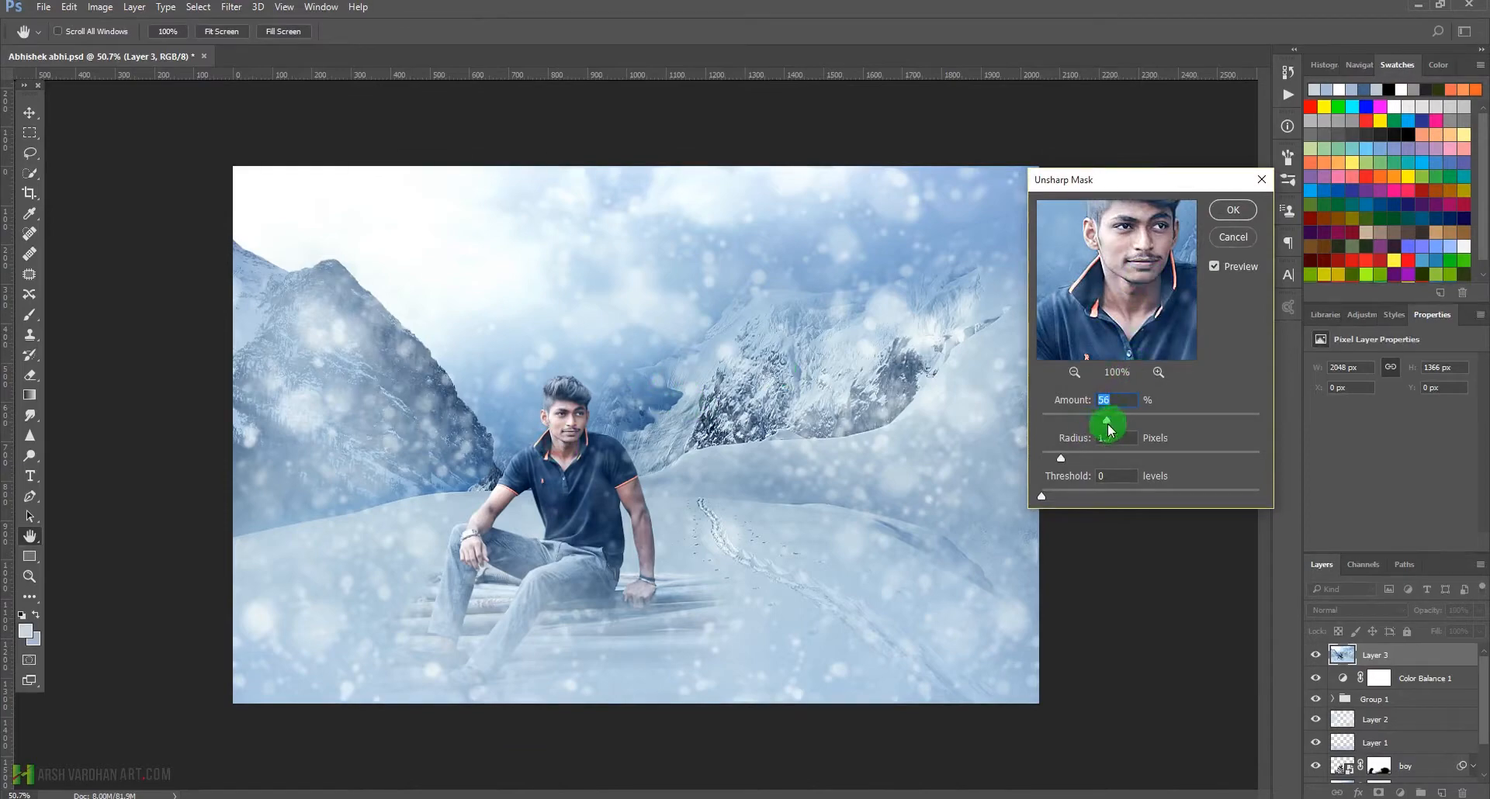
{"action": "left_click", "coordinate": [1232, 209]}
Examine the sharpened detail on the boy, logs and mountains up close
{"action": "key", "text": "b"}
{"action": "left_click_drag", "start_coordinate": [557, 386], "coordinate": [638, 444]}
{"action": "key", "text": "ctrl+minus"}
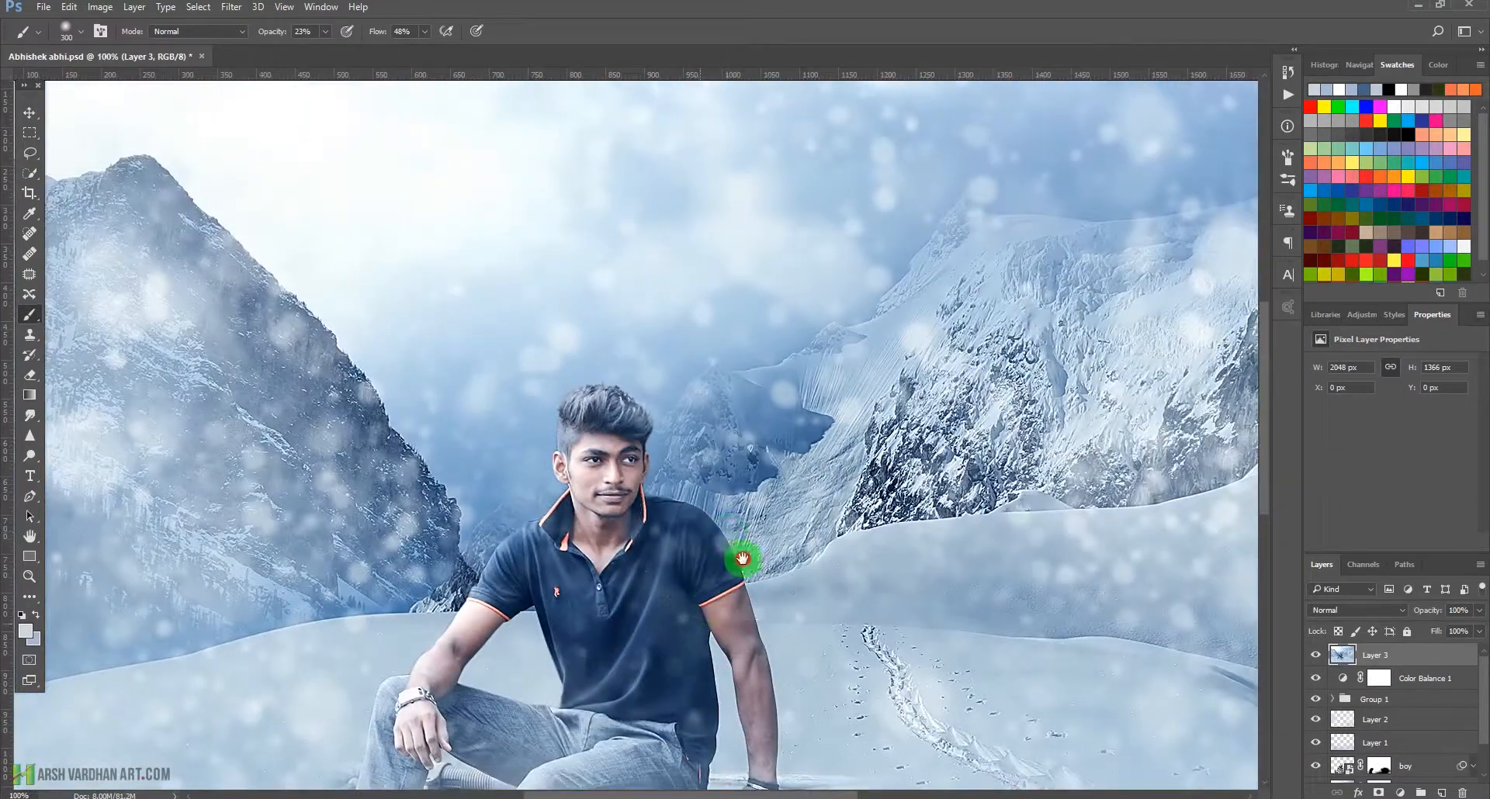
{"action": "left_click_drag", "start_coordinate": [742, 564], "coordinate": [812, 421]}
{"action": "left_click_drag", "start_coordinate": [731, 625], "coordinate": [745, 576]}
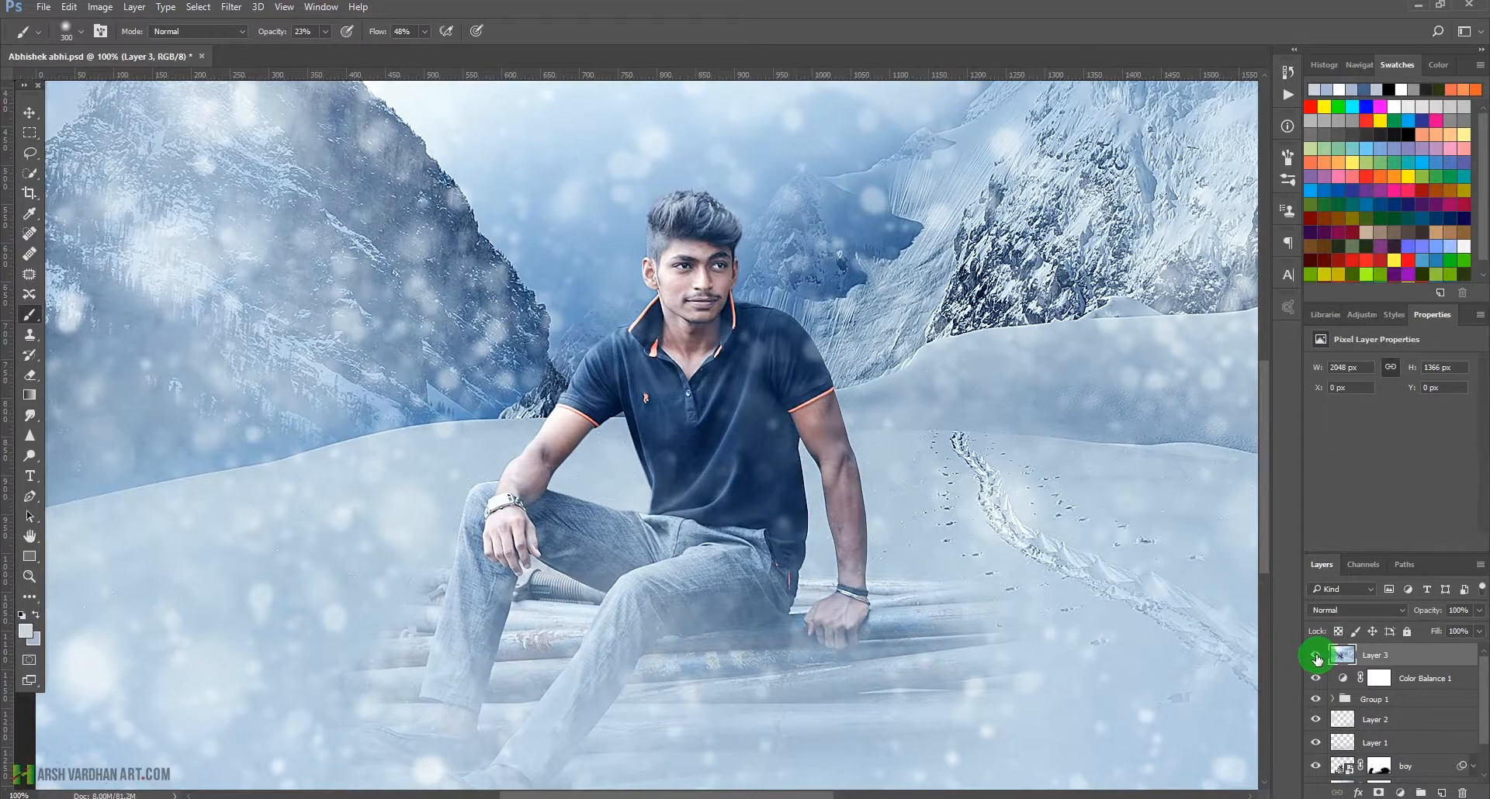
{"action": "mouse_move", "coordinate": [931, 429]}
{"action": "left_mouse_down"}
{"action": "mouse_move", "coordinate": [685, 543]}
{"action": "mouse_move", "coordinate": [701, 541]}
{"action": "left_mouse_up"}
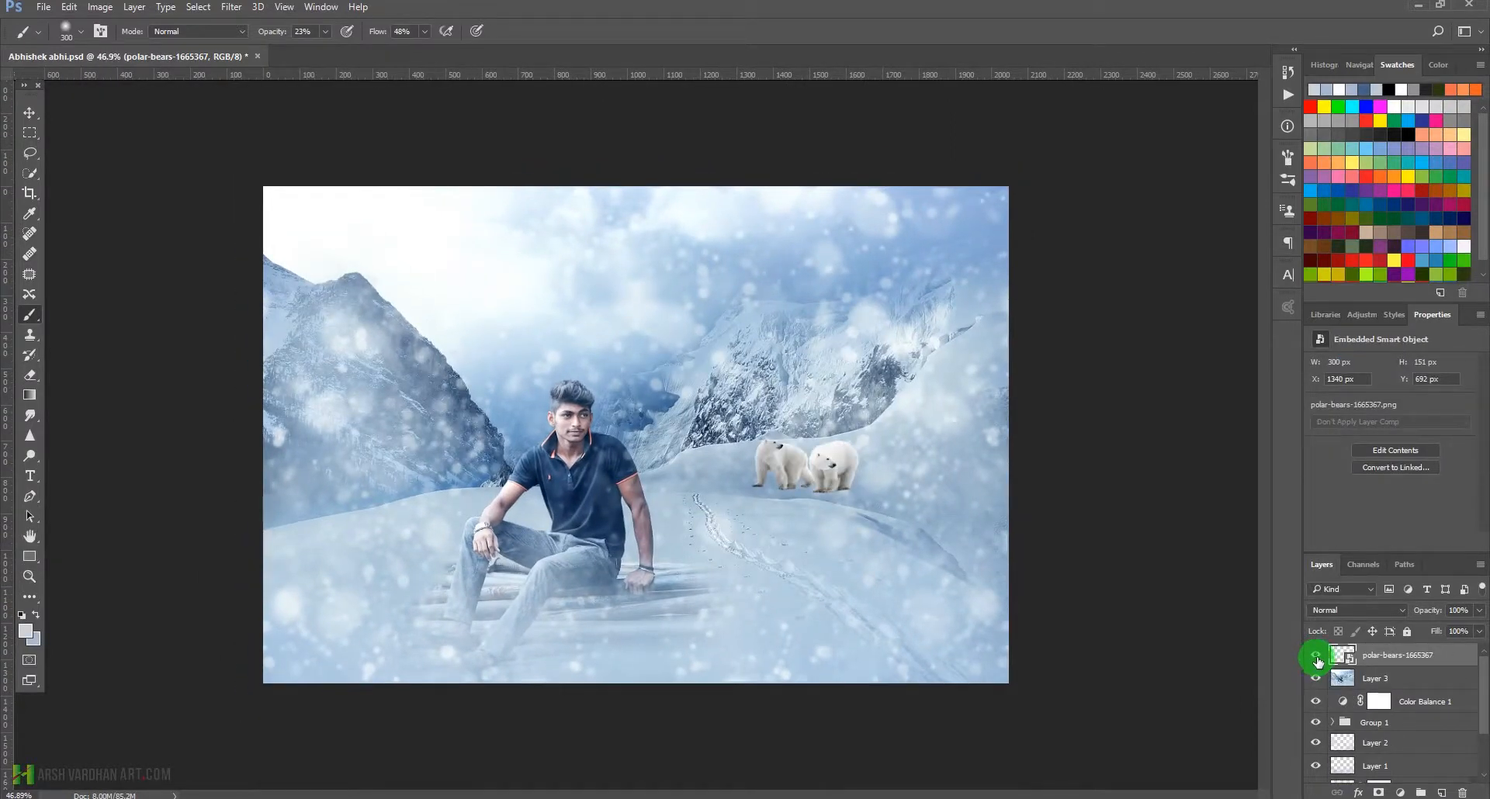
Compare the scene with the polar-bears layer hidden and shown, and inspect the bears' edges and feet against the snow
{"action": "left_click", "coordinate": [1315, 656]}
{"action": "left_click", "coordinate": [1315, 656]}
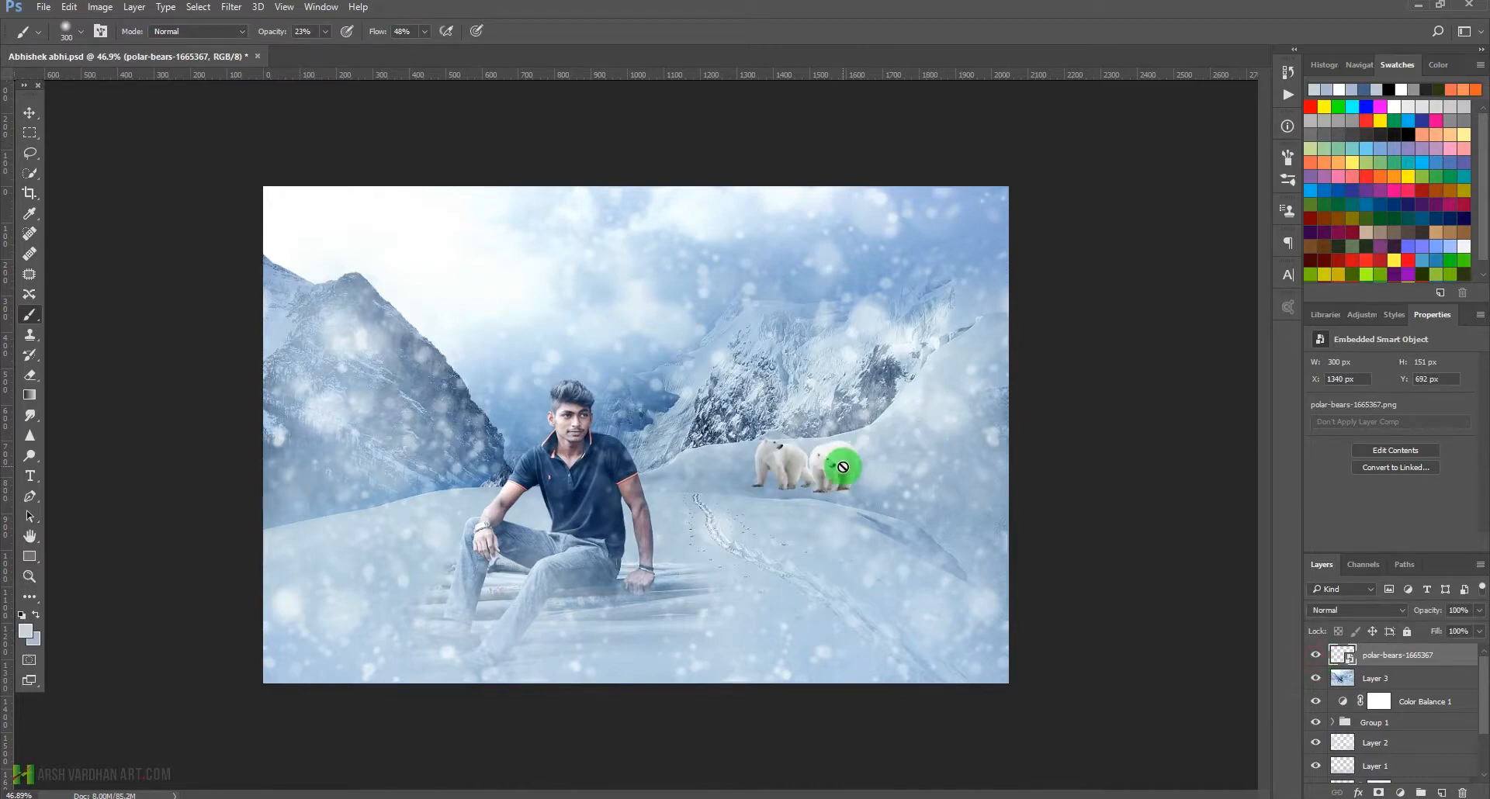
{"action": "key", "text": "v"}
{"action": "left_click_drag", "start_coordinate": [838, 498], "coordinate": [961, 526]}
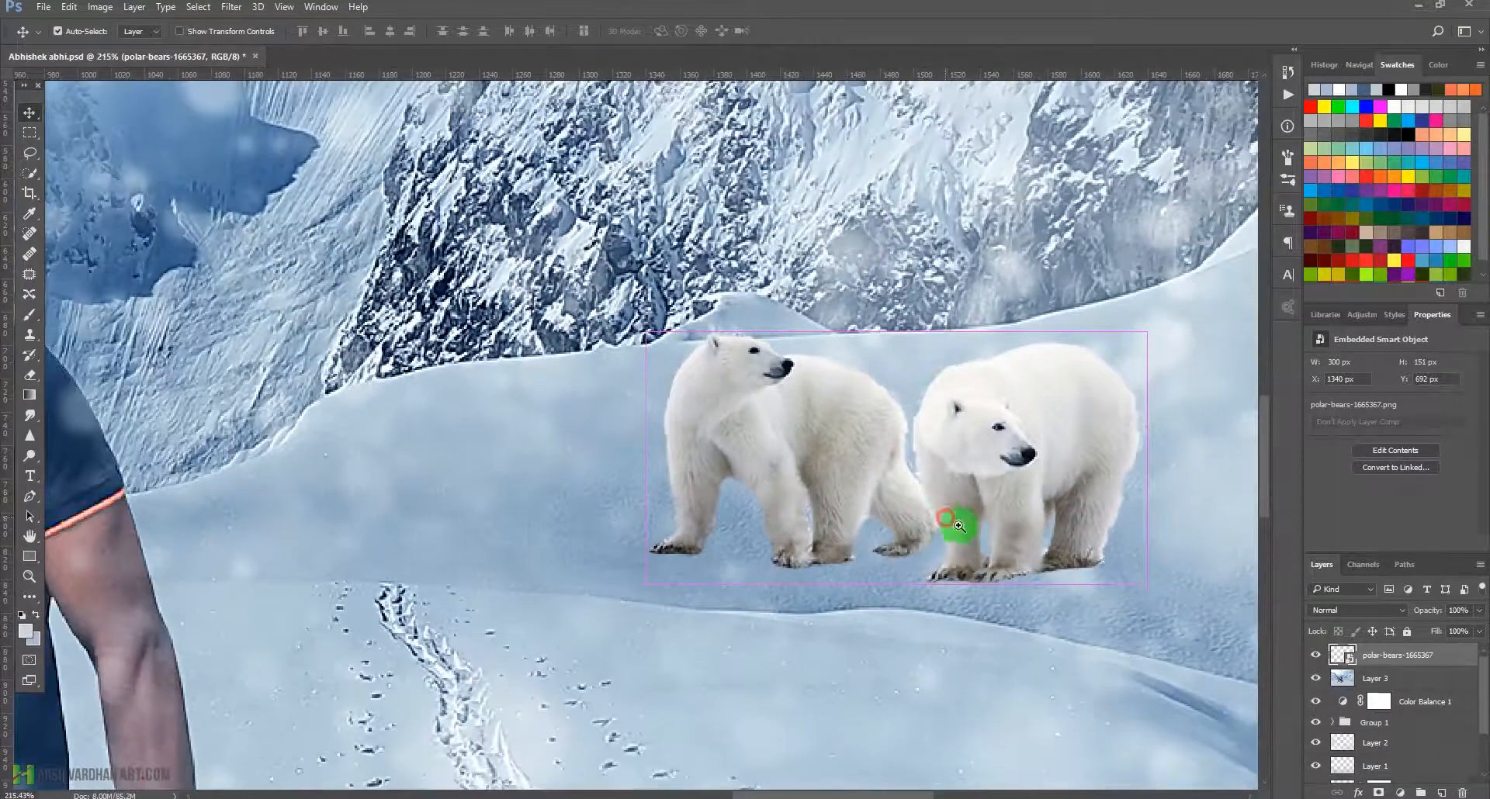
Add a mask to the polar-bears layer and fade the bears' feet into the snow with a small soft black brush at 23% opacity
{"action": "left_click", "coordinate": [1378, 793]}
{"action": "left_click_drag", "start_coordinate": [825, 554], "coordinate": [852, 565]}
{"action": "key", "text": "b"}
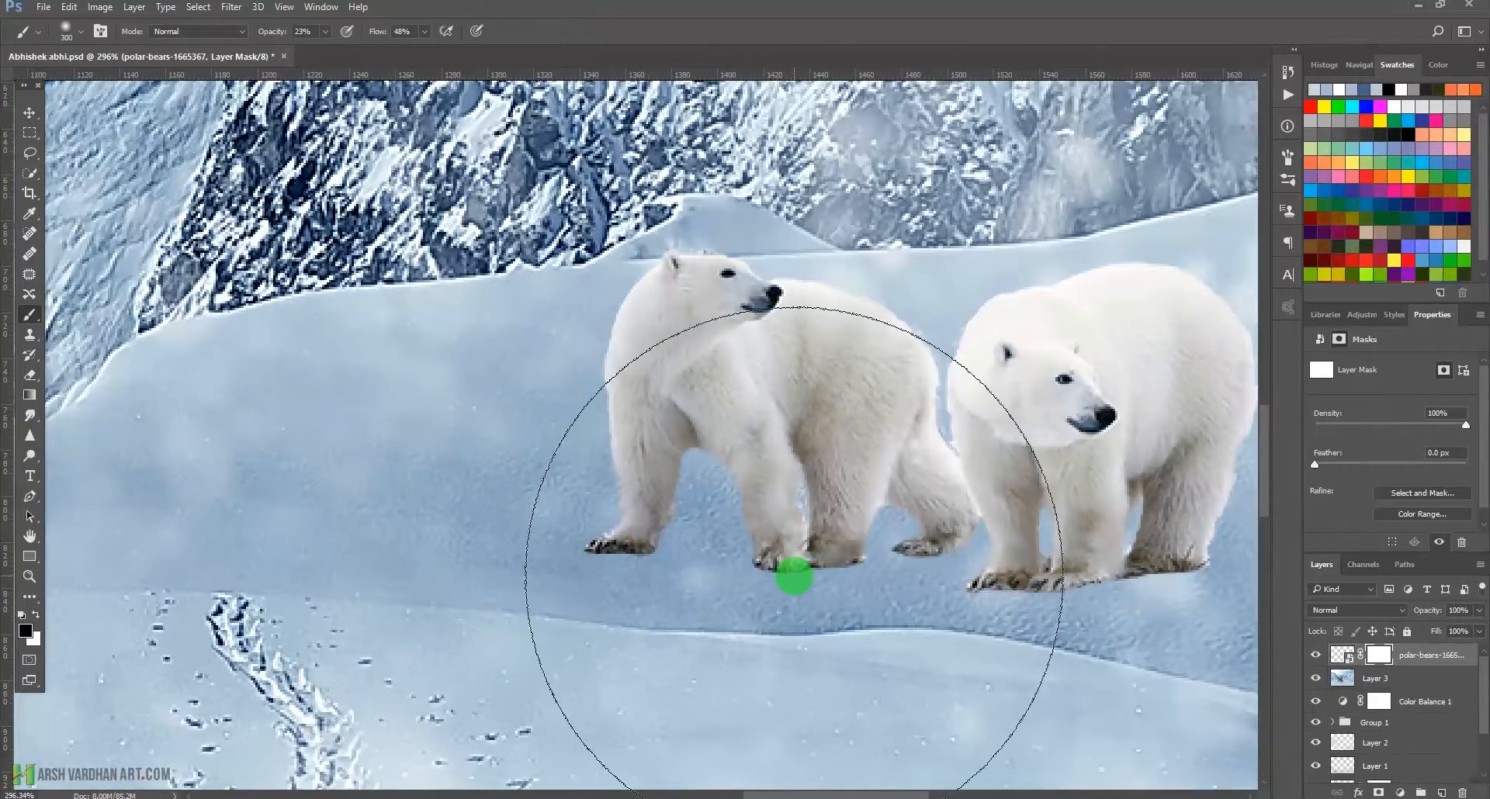
{"action": "key", "text": "bracketleft"}
{"action": "key", "text": "bracketleft"}
{"action": "key", "text": "bracketleft"}
{"action": "key", "text": "bracketleft"}
{"action": "key", "text": "bracketleft"}
{"action": "key", "text": "bracketleft"}
{"action": "key", "text": "bracketleft"}
{"action": "key", "text": "bracketleft"}
{"action": "key", "text": "bracketleft"}
{"action": "key", "text": "bracketleft"}
{"action": "key", "text": "bracketleft"}
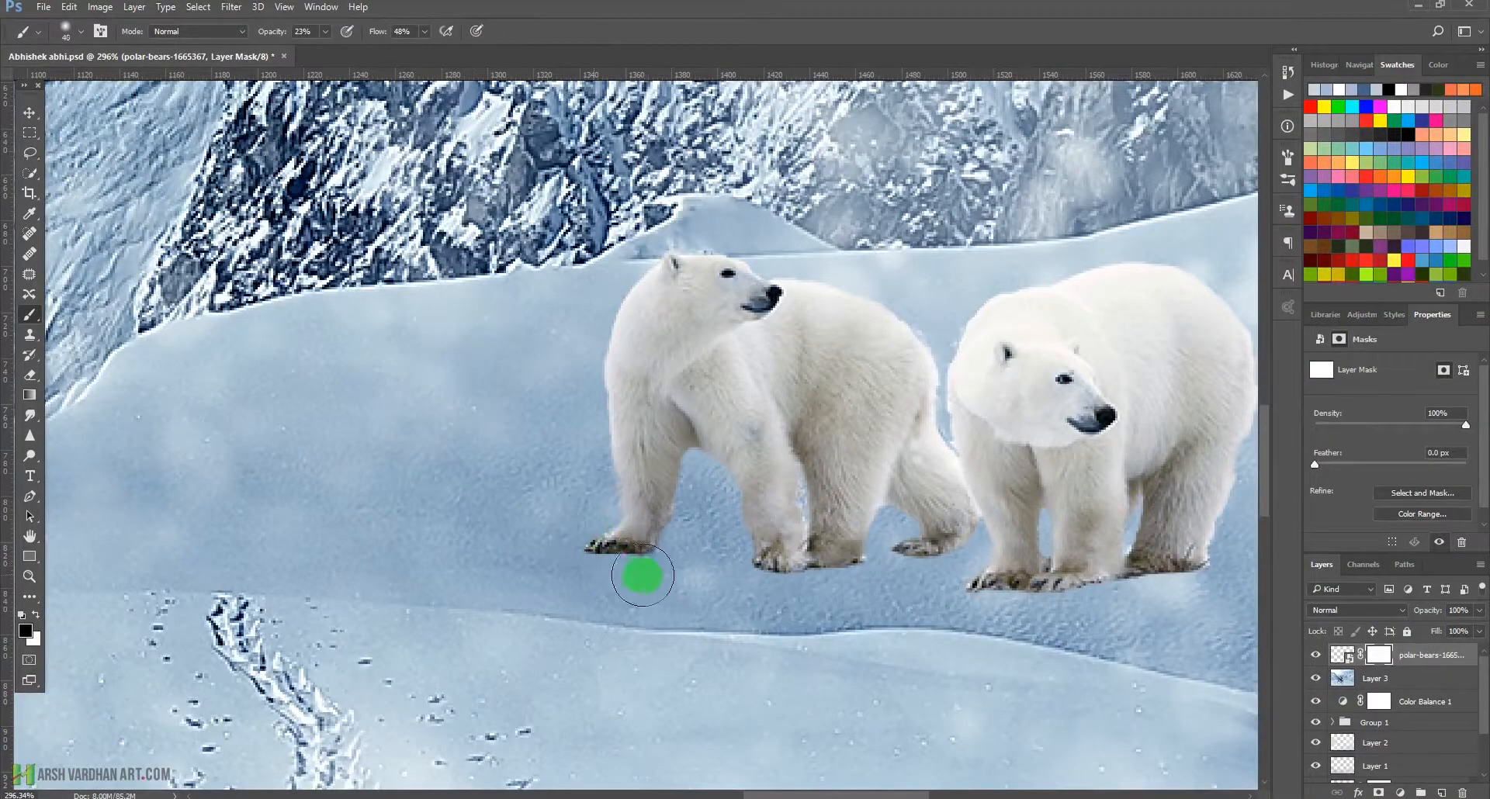
{"action": "mouse_move", "coordinate": [620, 566]}
{"action": "left_mouse_down"}
{"action": "mouse_move", "coordinate": [555, 558]}
{"action": "mouse_move", "coordinate": [671, 552]}
{"action": "mouse_move", "coordinate": [565, 540]}
{"action": "mouse_move", "coordinate": [771, 583]}
{"action": "mouse_move", "coordinate": [794, 567]}
{"action": "mouse_move", "coordinate": [763, 560]}
{"action": "mouse_move", "coordinate": [761, 574]}
{"action": "mouse_move", "coordinate": [906, 575]}
{"action": "mouse_move", "coordinate": [878, 562]}
{"action": "mouse_move", "coordinate": [916, 553]}
{"action": "mouse_move", "coordinate": [1040, 598]}
{"action": "mouse_move", "coordinate": [1106, 577]}
{"action": "mouse_move", "coordinate": [1050, 582]}
{"action": "mouse_move", "coordinate": [1199, 574]}
{"action": "mouse_move", "coordinate": [1007, 588]}
{"action": "mouse_move", "coordinate": [1085, 593]}
{"action": "mouse_move", "coordinate": [1025, 601]}
{"action": "mouse_move", "coordinate": [944, 603]}
{"action": "mouse_move", "coordinate": [1087, 596]}
{"action": "mouse_move", "coordinate": [819, 591]}
{"action": "mouse_move", "coordinate": [879, 605]}
{"action": "mouse_move", "coordinate": [841, 613]}
{"action": "mouse_move", "coordinate": [1058, 615]}
{"action": "mouse_move", "coordinate": [1066, 596]}
{"action": "mouse_move", "coordinate": [753, 603]}
{"action": "mouse_move", "coordinate": [425, 564]}
{"action": "mouse_move", "coordinate": [496, 582]}
{"action": "mouse_move", "coordinate": [459, 585]}
{"action": "mouse_move", "coordinate": [1036, 542]}
{"action": "mouse_move", "coordinate": [777, 562]}
{"action": "left_mouse_up"}
{"action": "left_click_drag", "start_coordinate": [1028, 546], "coordinate": [933, 562]}
{"action": "left_click_drag", "start_coordinate": [735, 485], "coordinate": [1483, 779]}
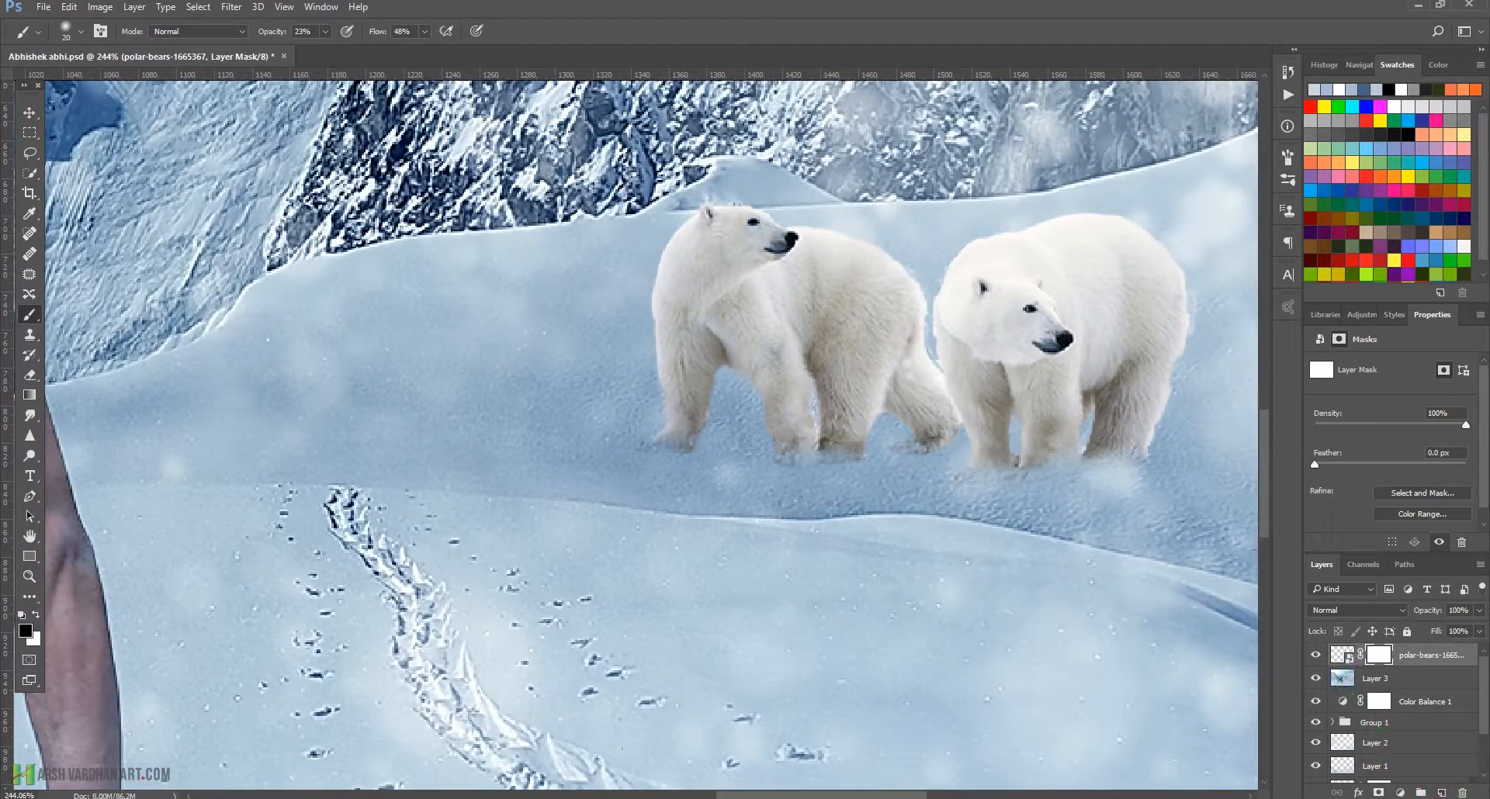
Create a layer named shadow beneath the polar bears and paint soft black shadows under their feet with a 20 px brush at 10% opacity
{"action": "left_click", "coordinate": [1441, 793]}
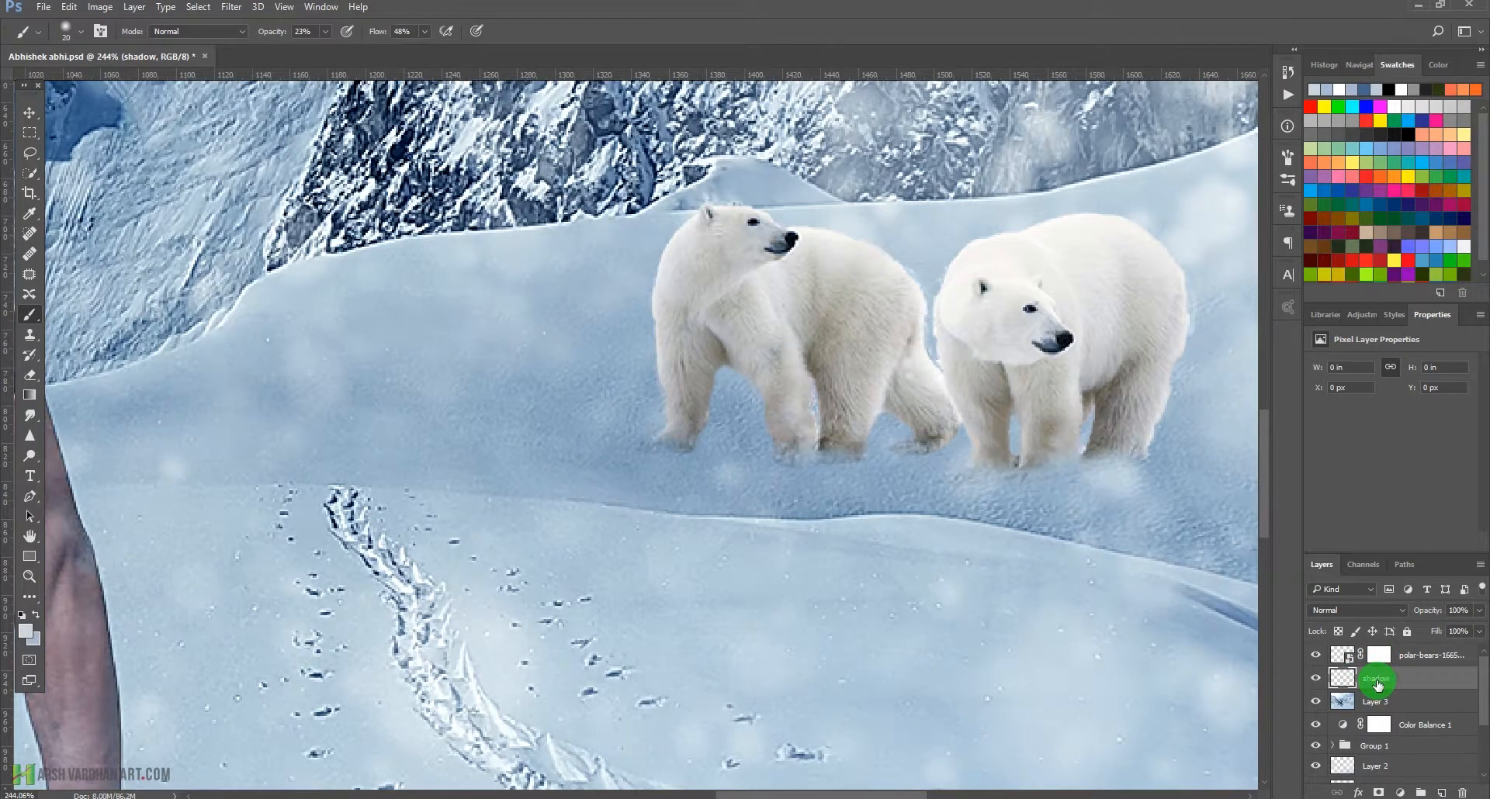
{"action": "left_click_drag", "start_coordinate": [812, 497], "coordinate": [843, 497]}
{"action": "key", "text": "d"}
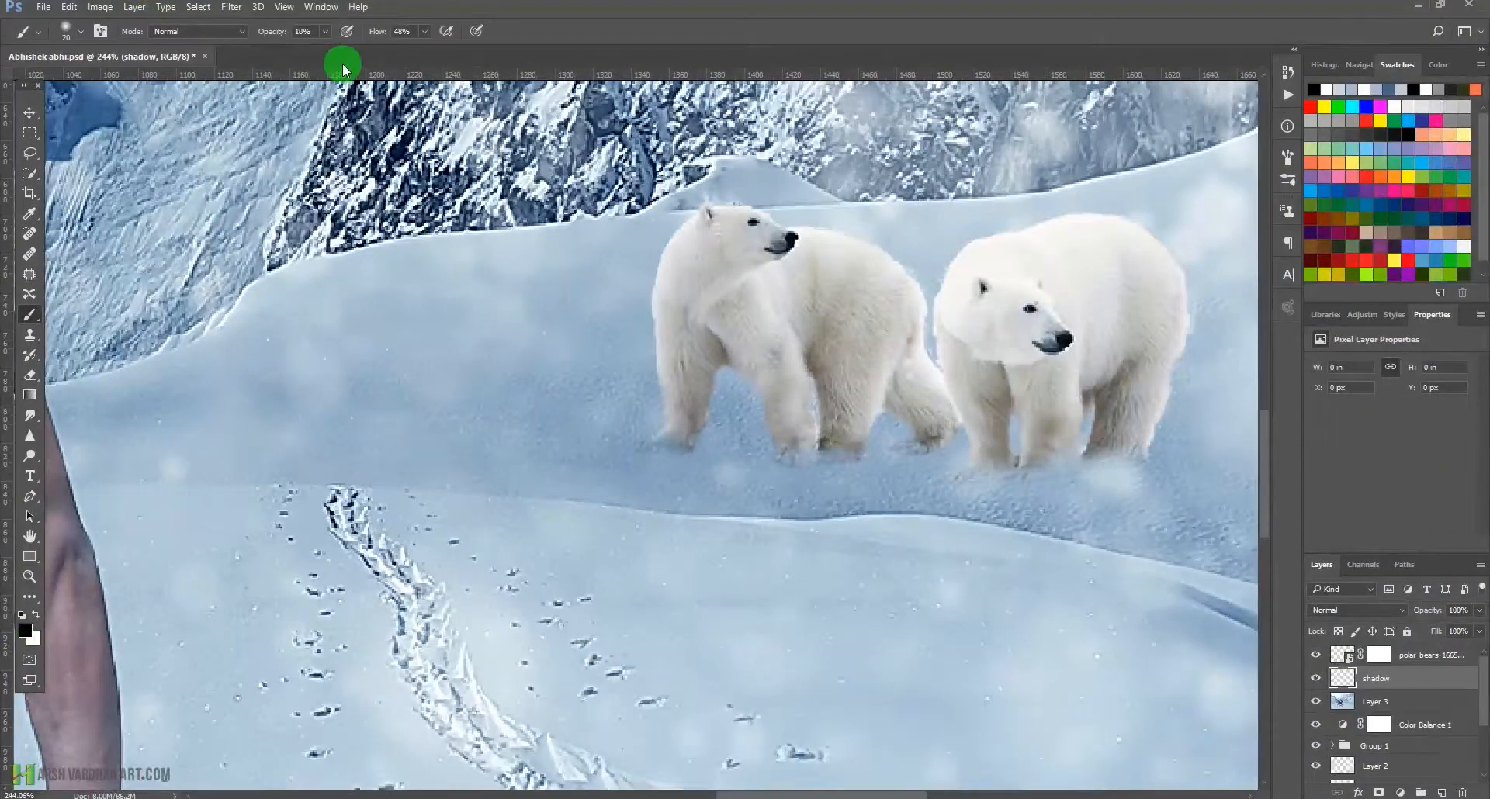
{"action": "key", "text": "1"}
{"action": "mouse_move", "coordinate": [731, 447]}
{"action": "left_mouse_down"}
{"action": "mouse_move", "coordinate": [782, 449]}
{"action": "mouse_move", "coordinate": [691, 442]}
{"action": "mouse_move", "coordinate": [878, 443]}
{"action": "left_mouse_up"}
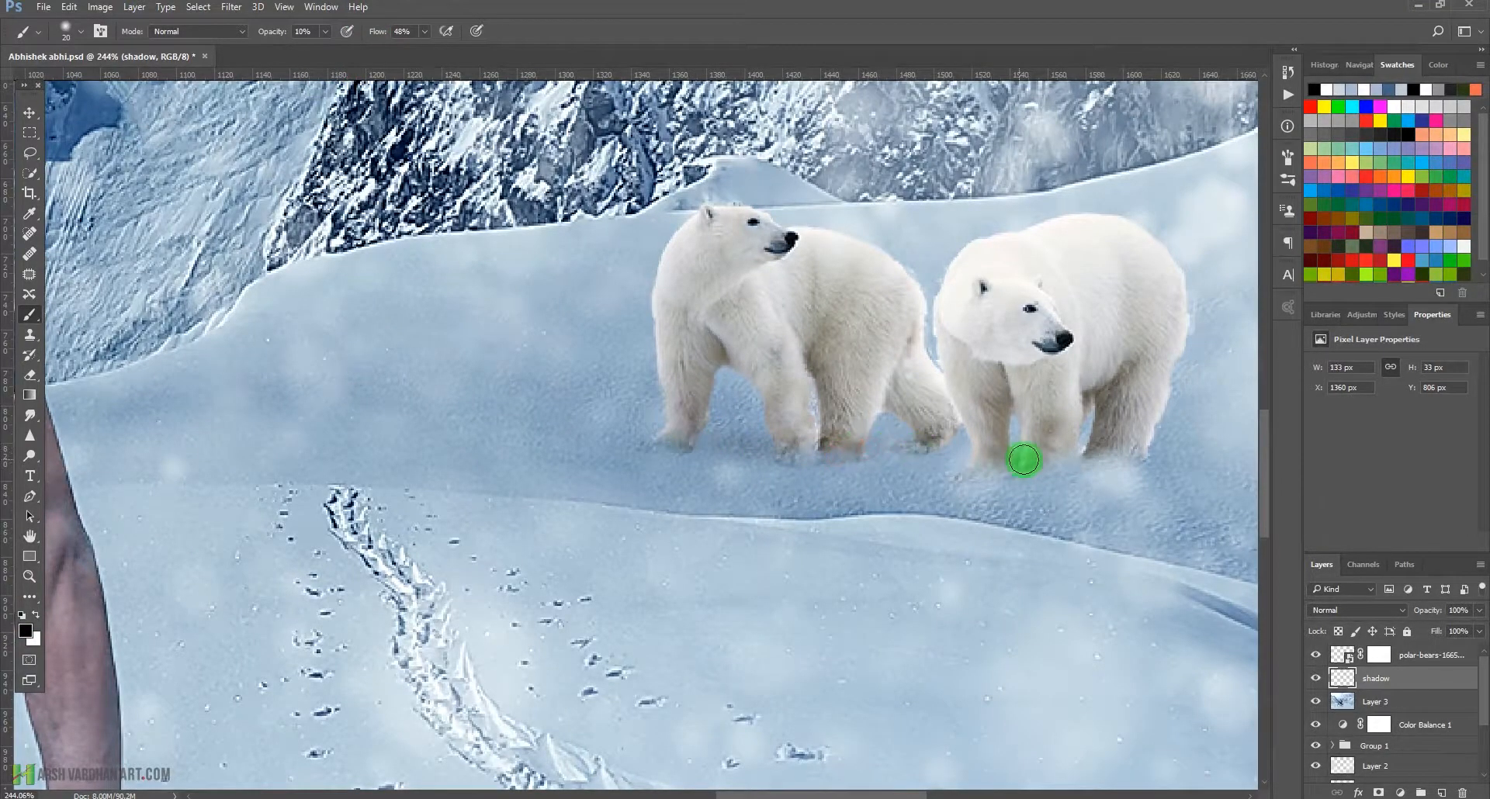
{"action": "mouse_move", "coordinate": [1023, 459]}
{"action": "left_mouse_down"}
{"action": "mouse_move", "coordinate": [972, 462]}
{"action": "mouse_move", "coordinate": [1094, 457]}
{"action": "mouse_move", "coordinate": [1026, 479]}
{"action": "mouse_move", "coordinate": [1149, 460]}
{"action": "mouse_move", "coordinate": [946, 471]}
{"action": "mouse_move", "coordinate": [1026, 484]}
{"action": "mouse_move", "coordinate": [917, 471]}
{"action": "mouse_move", "coordinate": [937, 448]}
{"action": "mouse_move", "coordinate": [740, 458]}
{"action": "mouse_move", "coordinate": [736, 445]}
{"action": "mouse_move", "coordinate": [1148, 468]}
{"action": "mouse_move", "coordinate": [1134, 461]}
{"action": "mouse_move", "coordinate": [1200, 452]}
{"action": "mouse_move", "coordinate": [1178, 446]}
{"action": "mouse_move", "coordinate": [1249, 453]}
{"action": "mouse_move", "coordinate": [1005, 446]}
{"action": "left_mouse_up"}
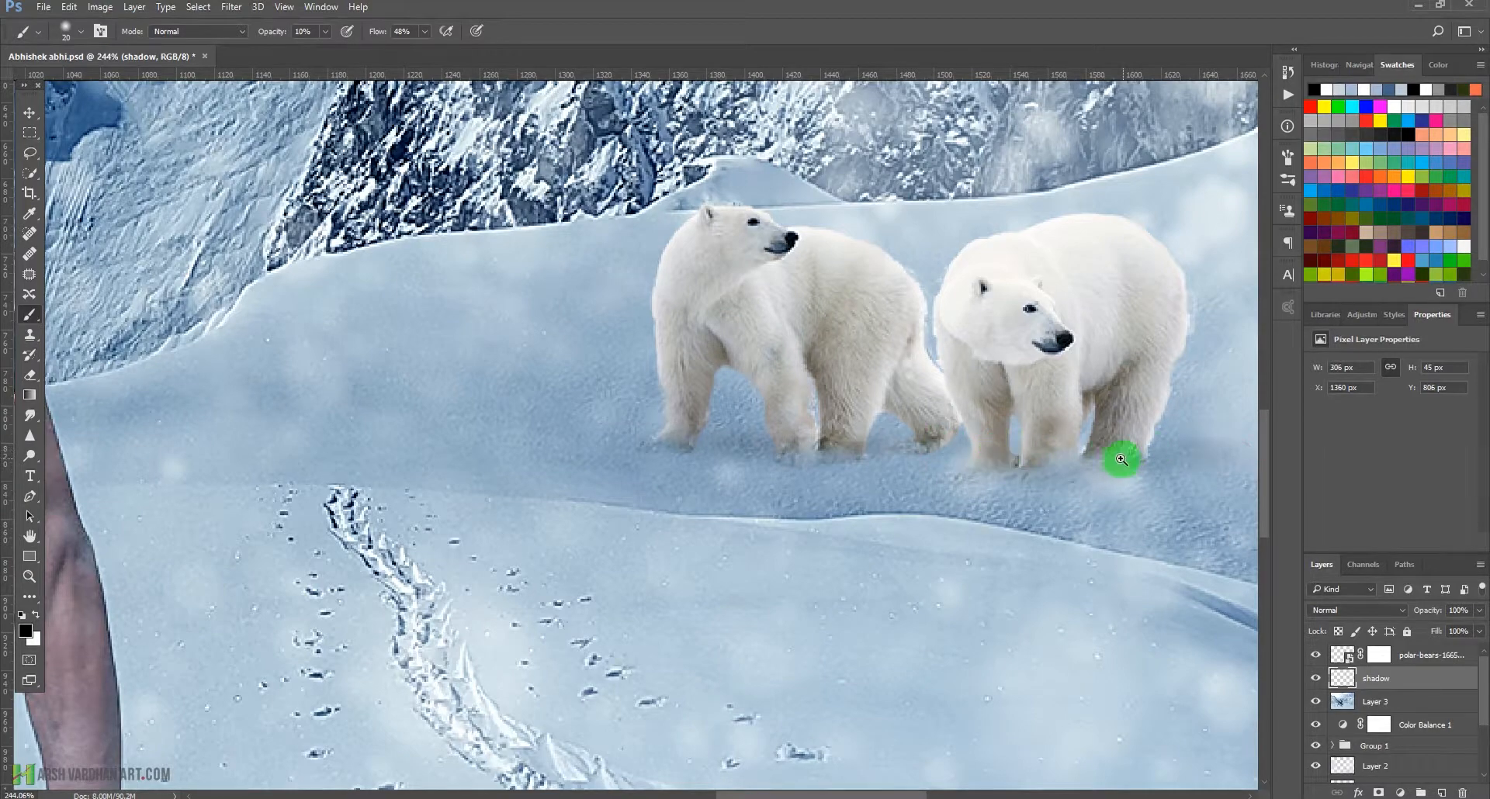
{"action": "left_click_drag", "start_coordinate": [1121, 460], "coordinate": [1040, 475]}
{"action": "left_click_drag", "start_coordinate": [819, 527], "coordinate": [870, 529]}
{"action": "left_click_drag", "start_coordinate": [1101, 452], "coordinate": [1054, 458]}
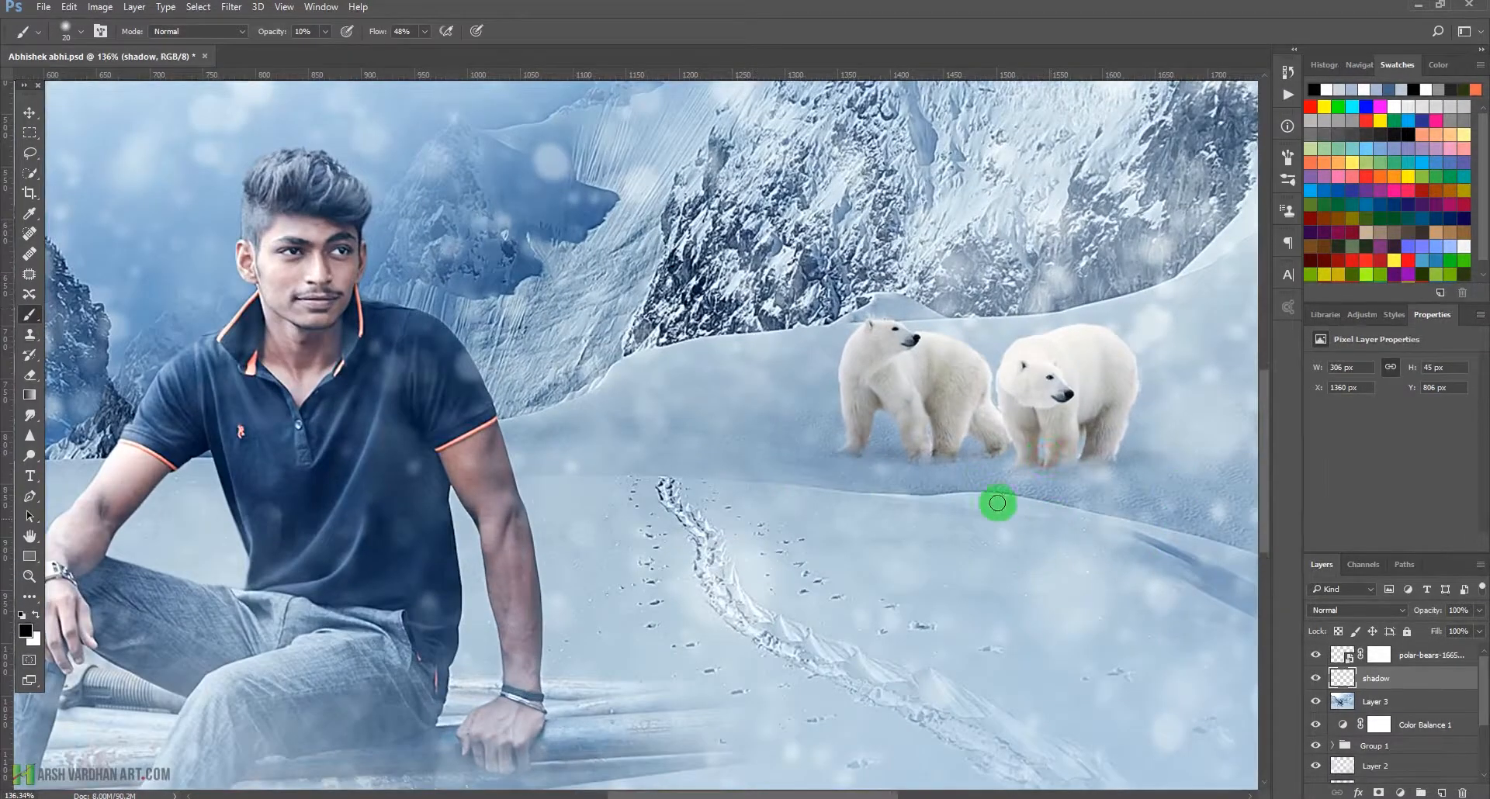
Compare the whole scene with the shadow layer hidden and shown, and inspect the ground beneath the bears
{"action": "key", "text": "ctrl+0"}
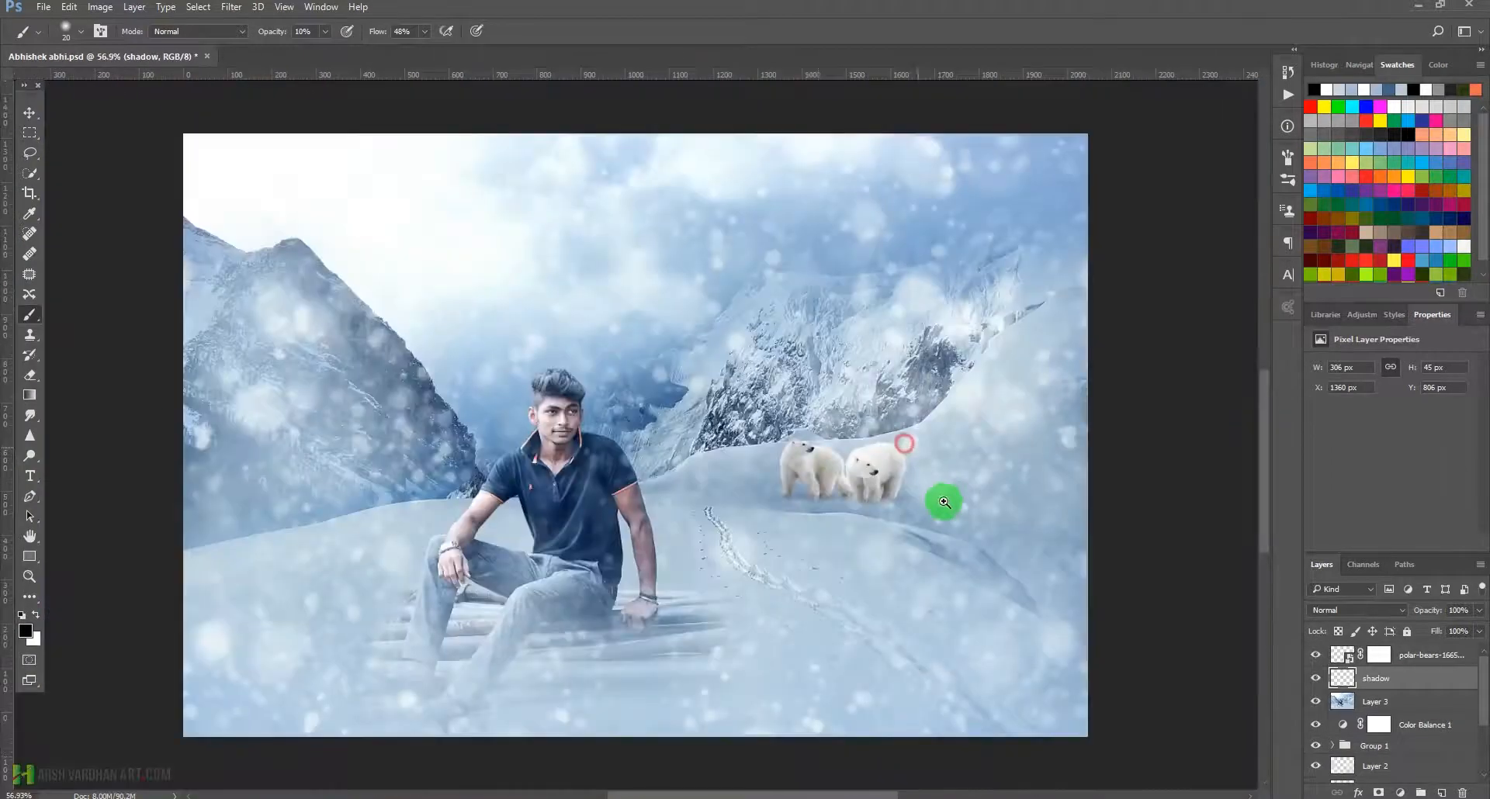
{"action": "left_click", "coordinate": [1316, 681]}
{"action": "left_click_drag", "start_coordinate": [843, 456], "coordinate": [908, 515]}
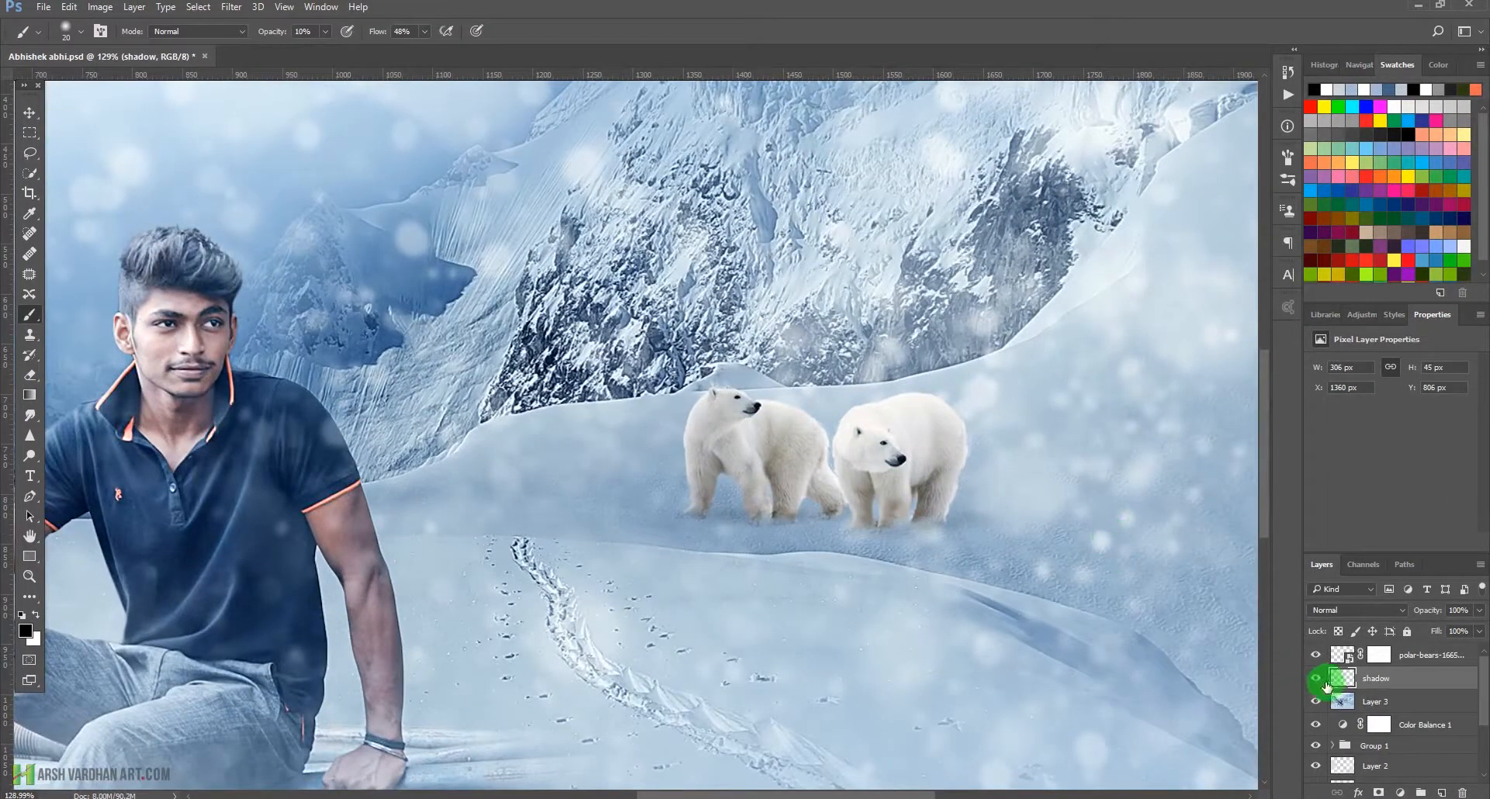
Add a Color Balance adjustment clipped to the polar-bears layer, with midtones at -29 Cyan/Red and +36 Yellow/Blue
{"action": "left_click", "coordinate": [1342, 656]}
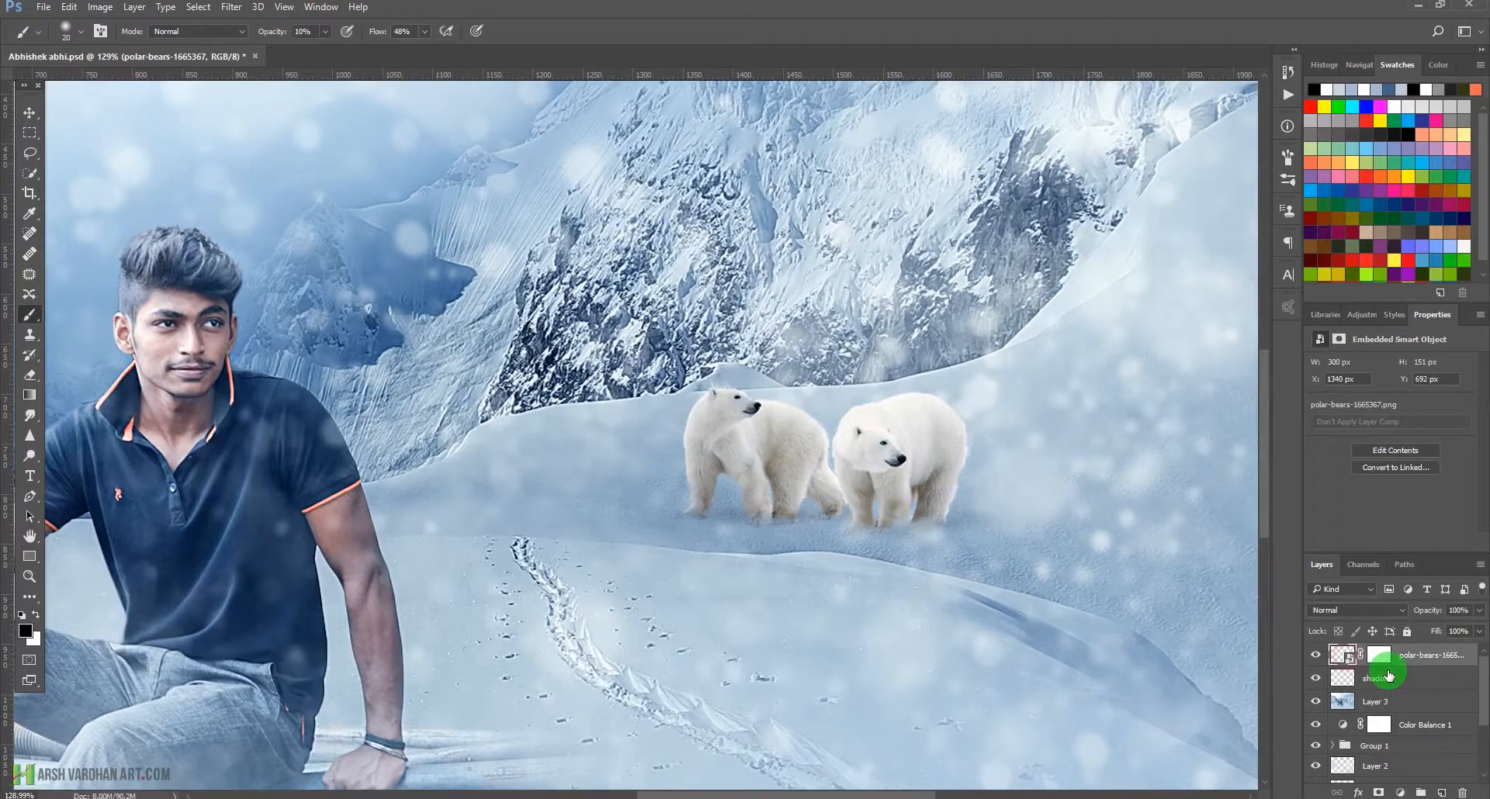
{"action": "left_click", "coordinate": [1364, 317]}
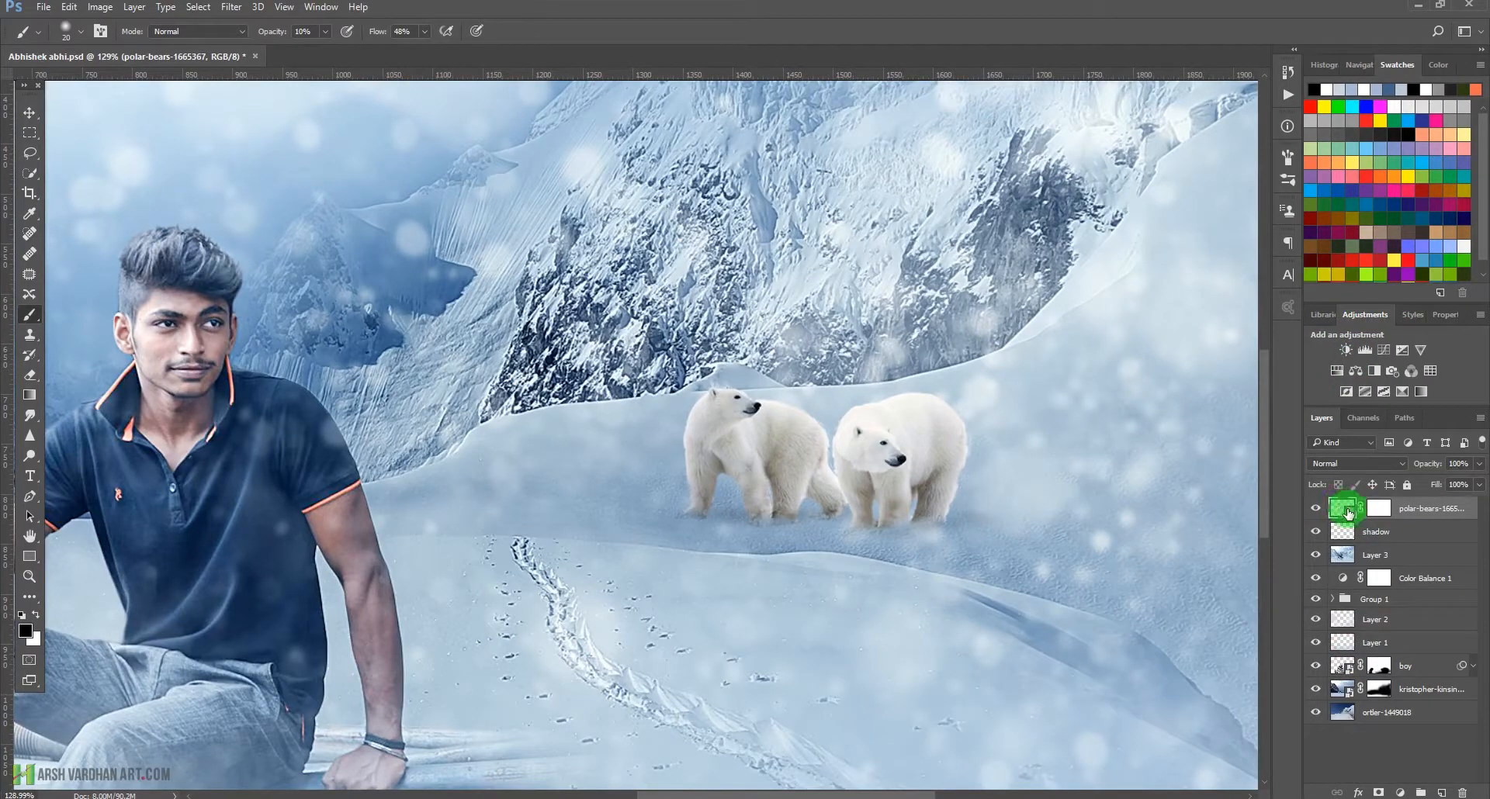
{"action": "left_click", "coordinate": [1355, 376]}
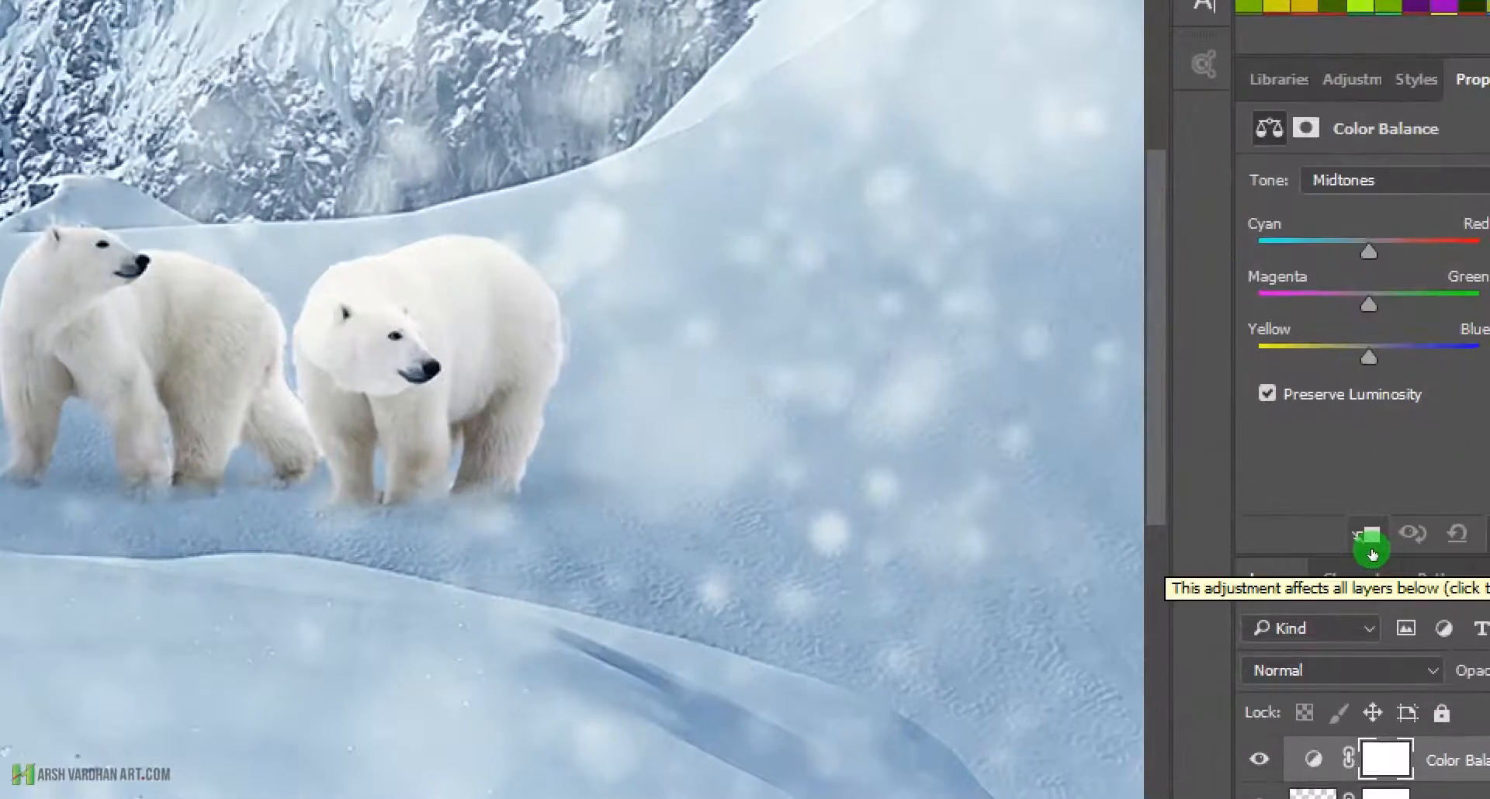
{"action": "left_click", "coordinate": [1371, 542]}
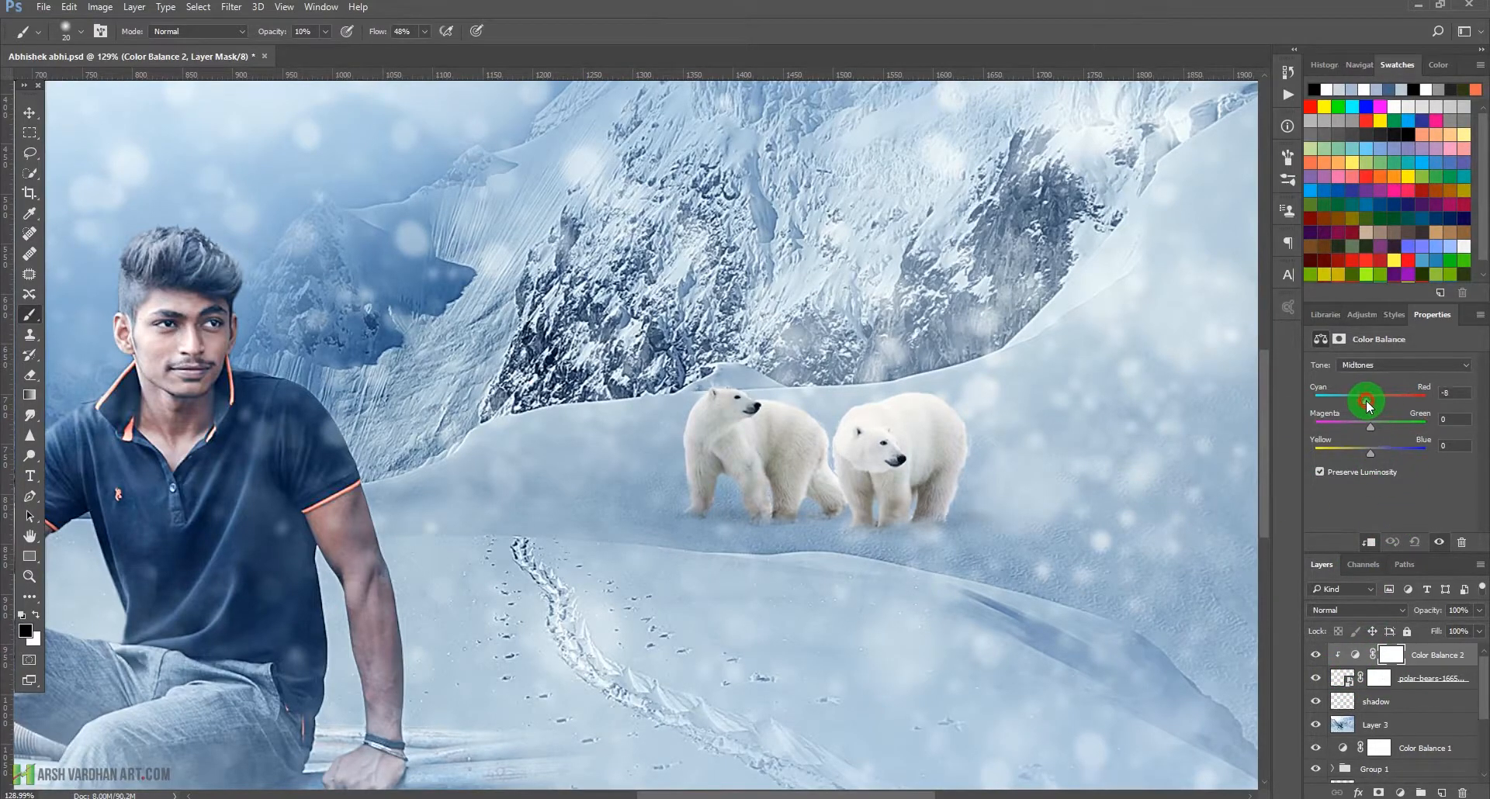
{"action": "left_click_drag", "start_coordinate": [1356, 404], "coordinate": [1354, 403]}
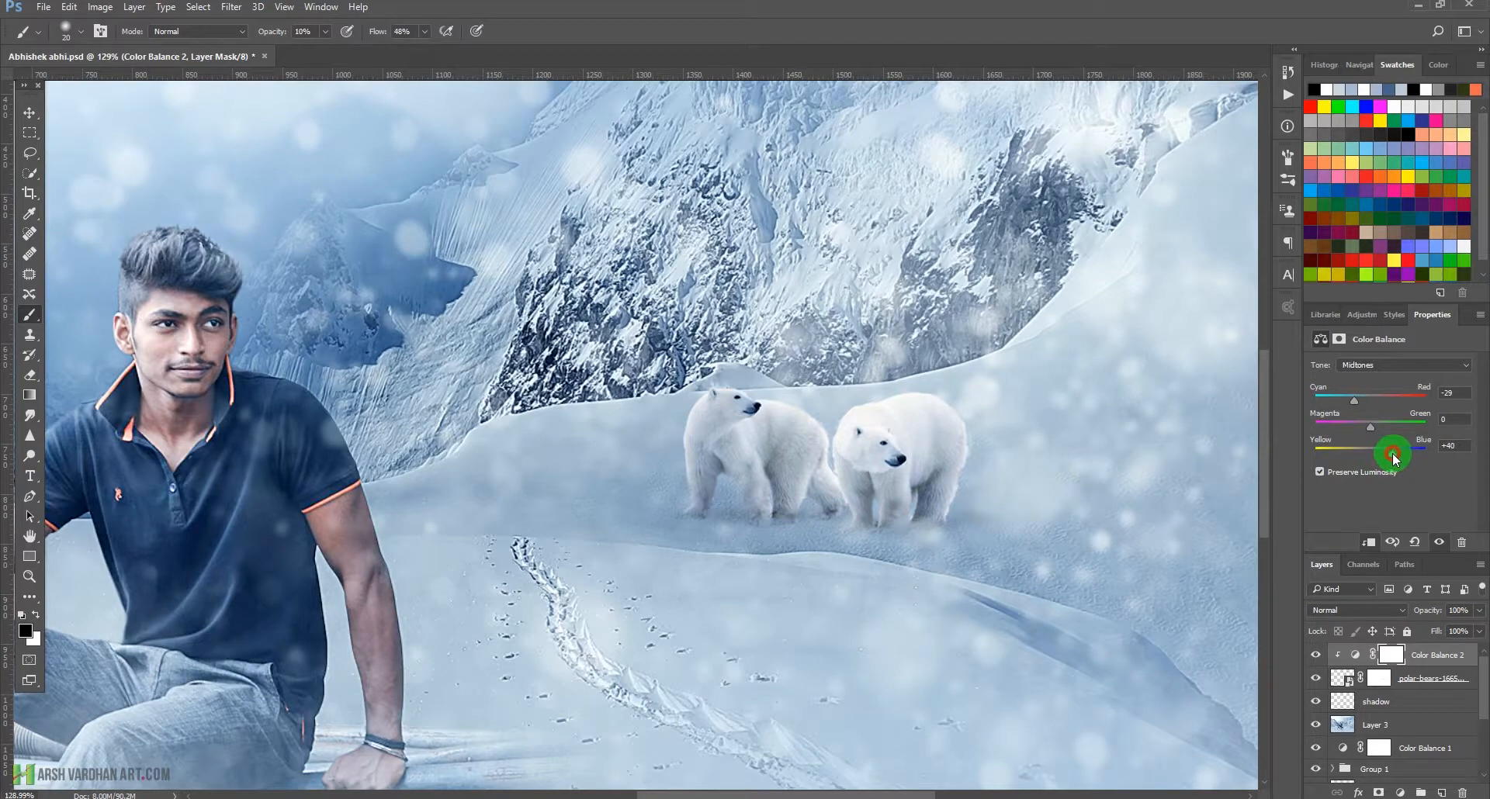
{"action": "left_click_drag", "start_coordinate": [1394, 457], "coordinate": [1390, 455]}
{"action": "scroll", "coordinate": [840, 489], "scroll_direction": "down", "scroll_amount": 5}
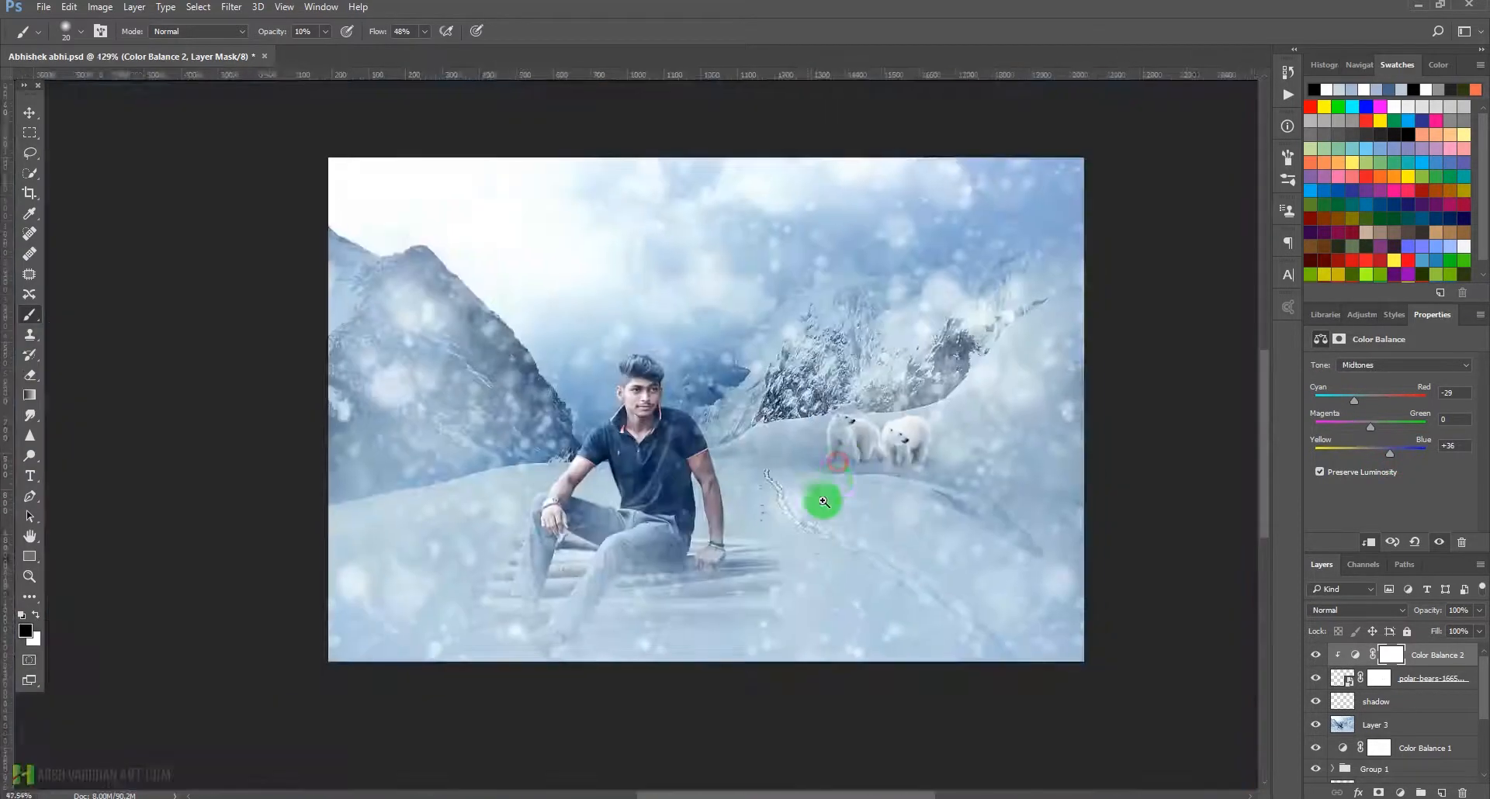
{"action": "scroll", "coordinate": [795, 506], "scroll_direction": "up", "scroll_amount": 1}
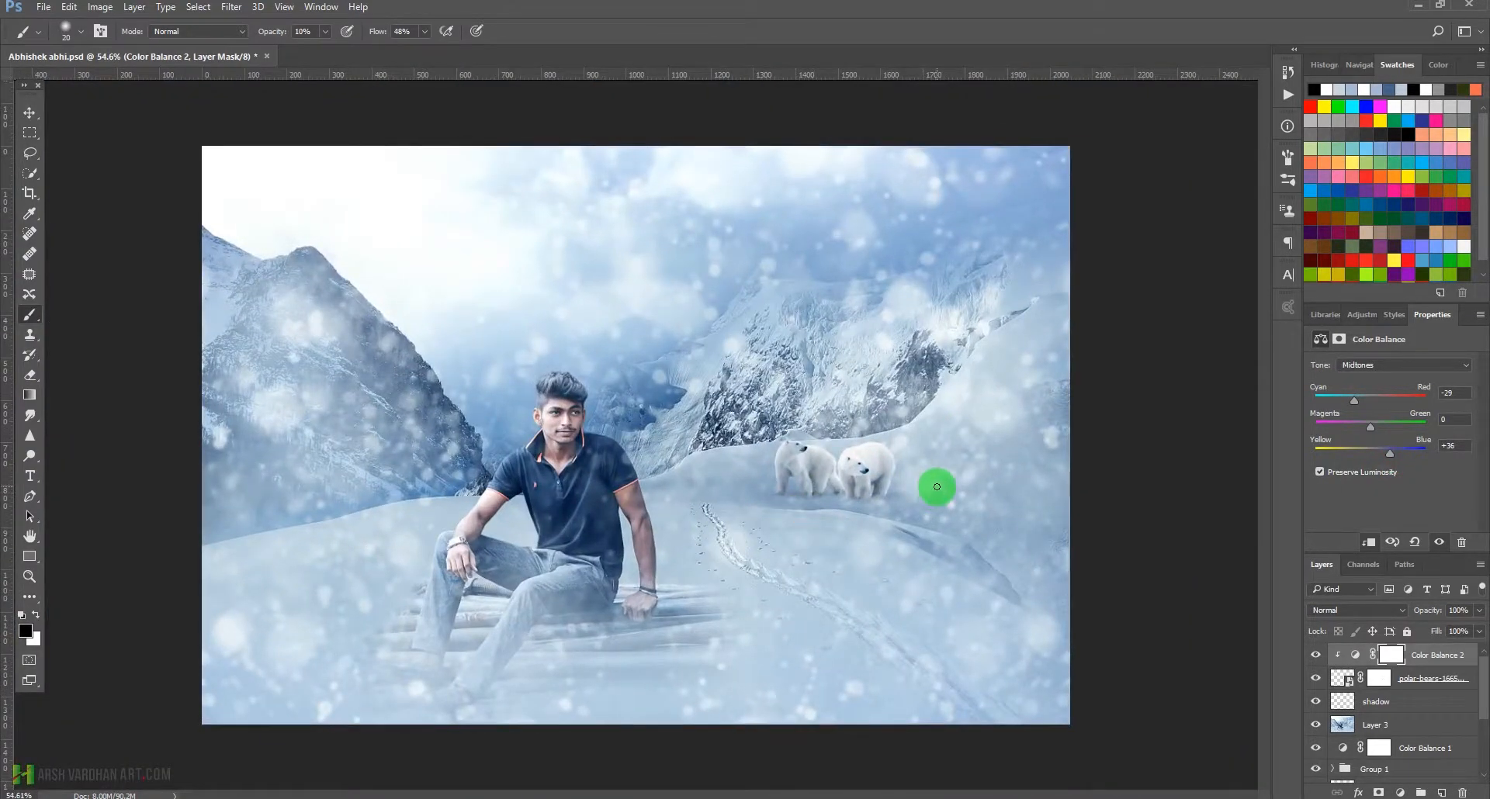
Save the document and show the composite in full-screen mode, fitted to the screen
{"action": "key", "text": "ctrl+s"}
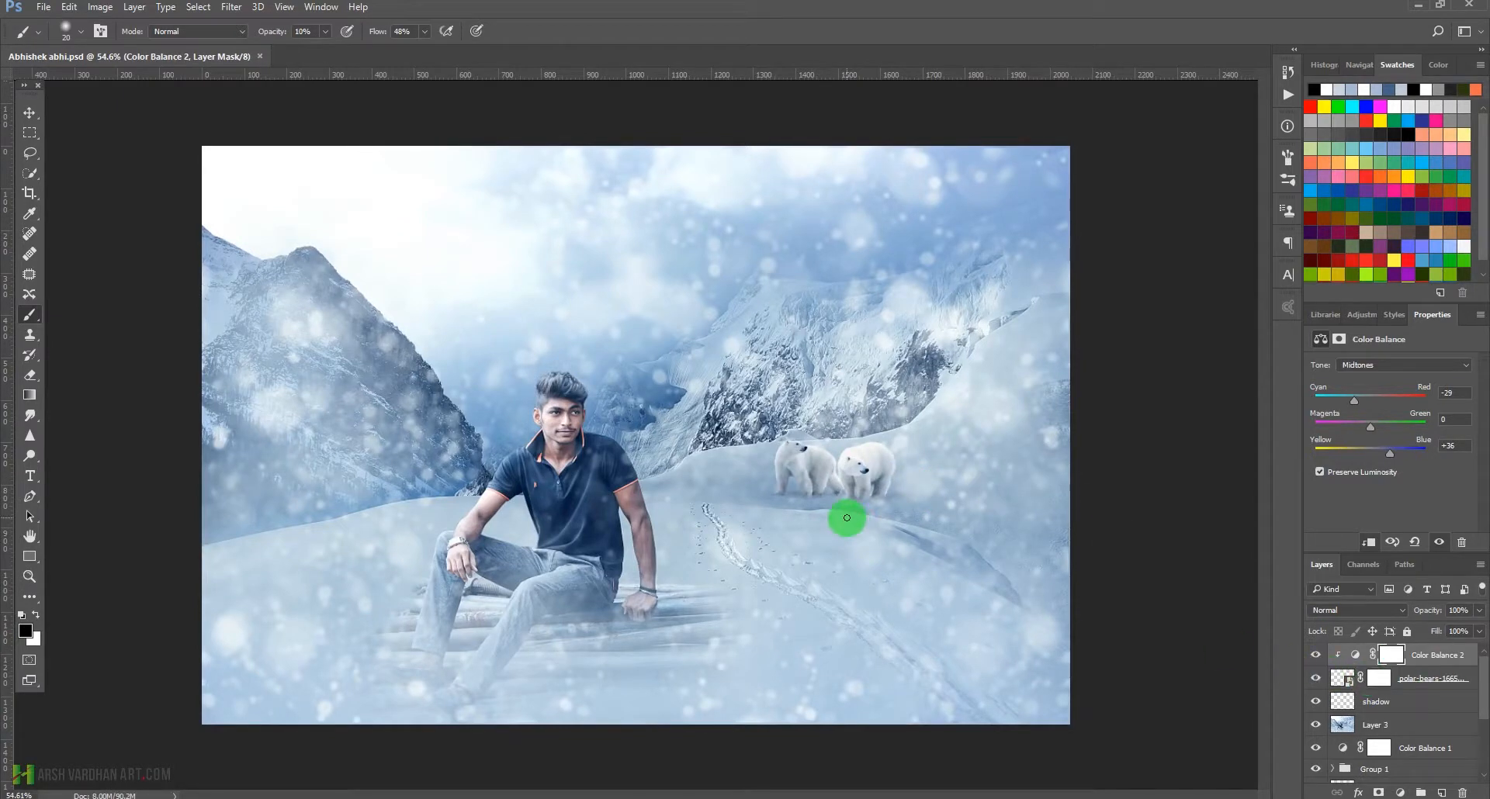
{"action": "key", "text": "f"}
{"action": "key", "text": "f"}
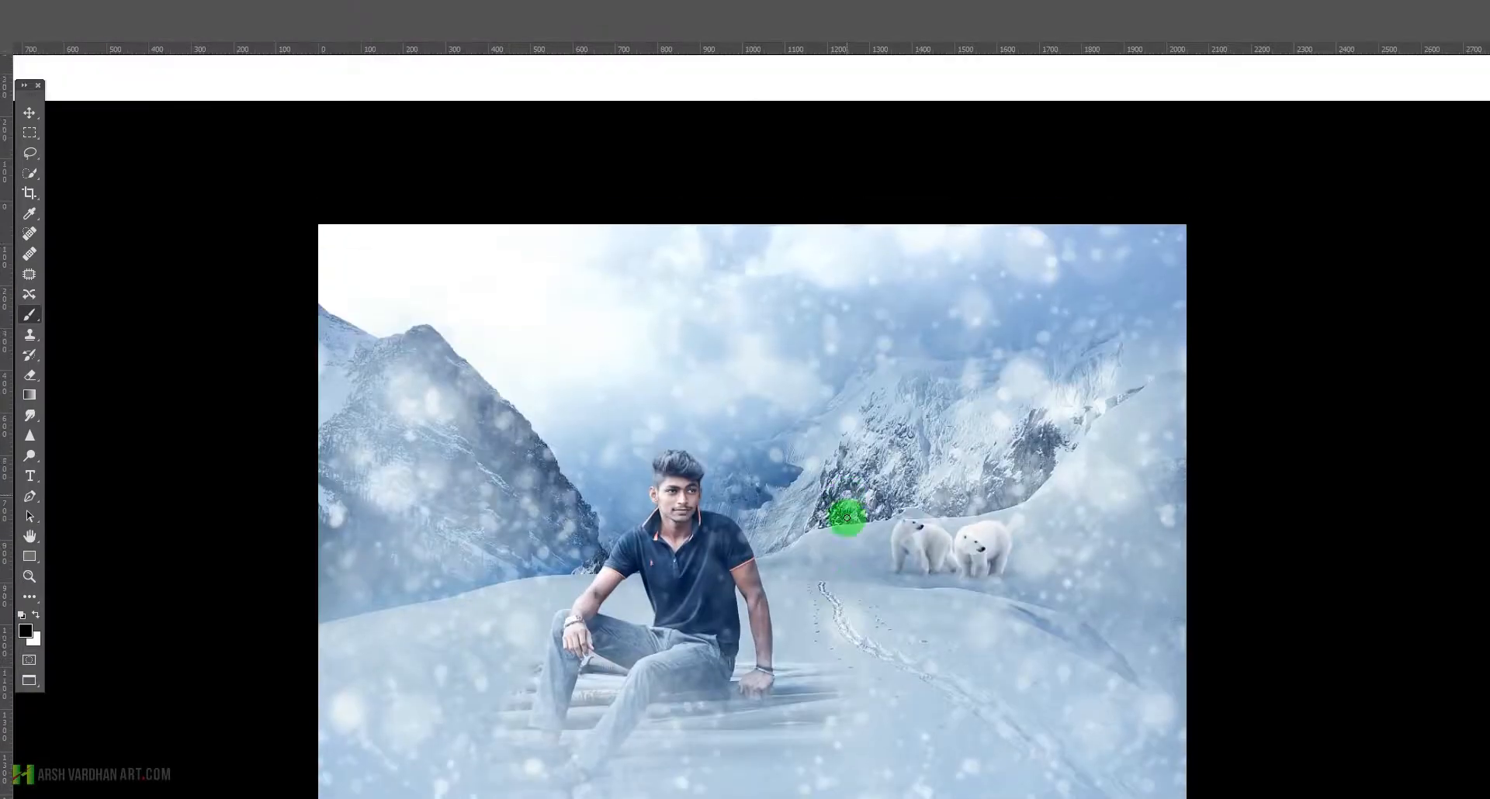
{"action": "key", "text": "ctrl+0"}
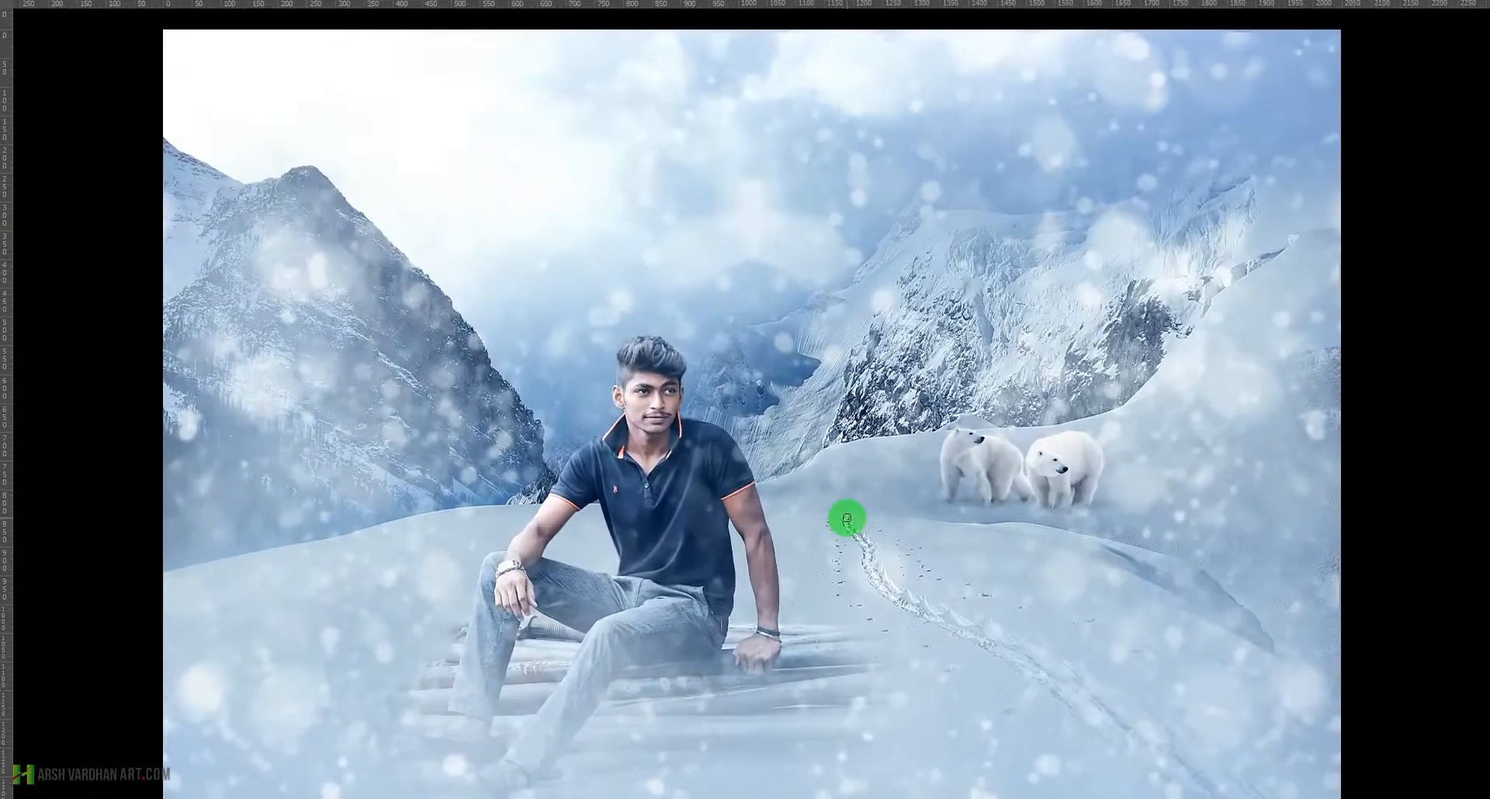
Compare the boy layer shown on its own with the full composite
{"action": "mouse_move", "coordinate": [1475, 535]}
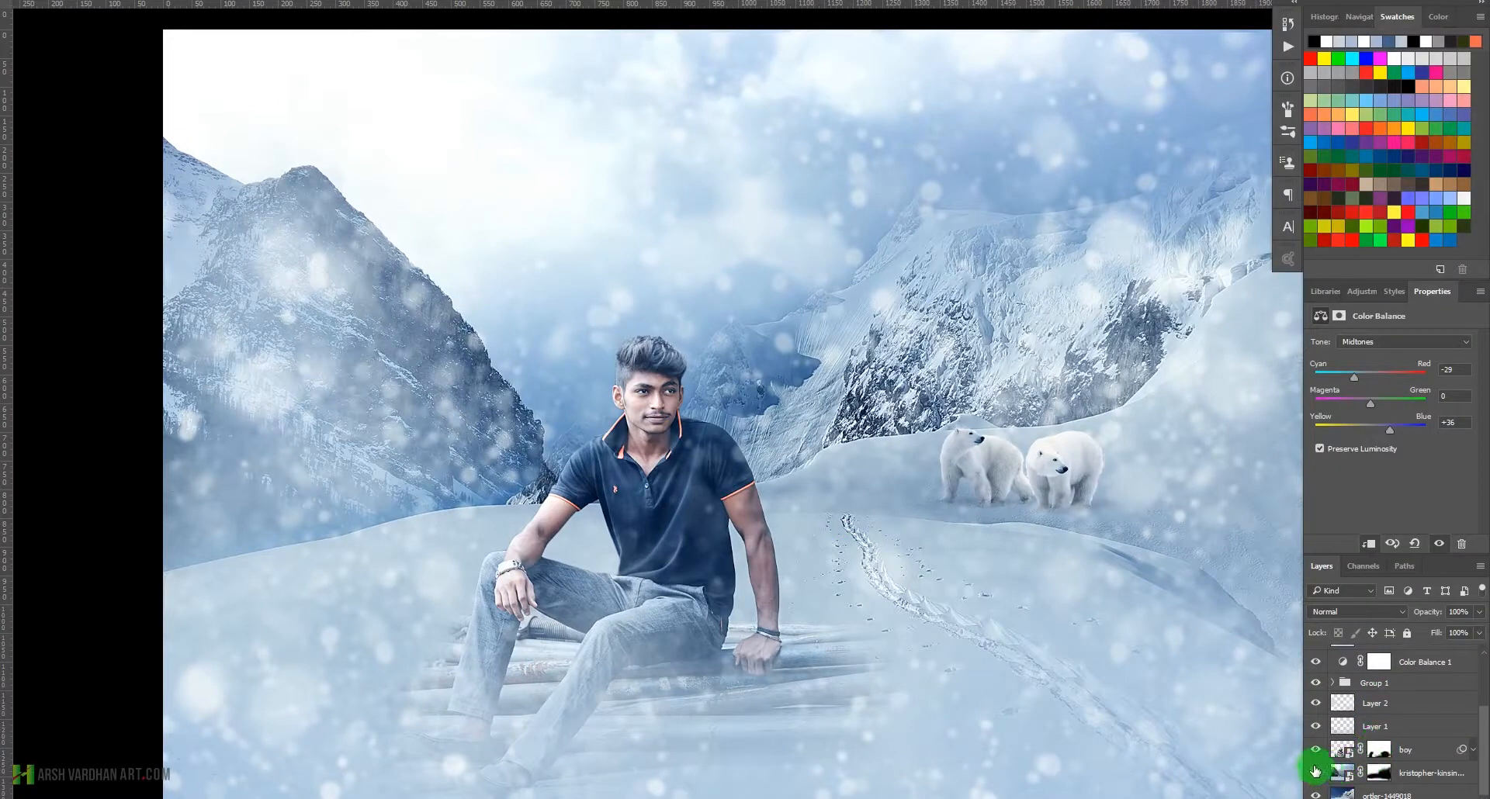
{"action": "left_click", "coordinate": [1315, 750], "text": "alt"}
{"action": "left_click", "coordinate": [1316, 750], "text": "alt"}
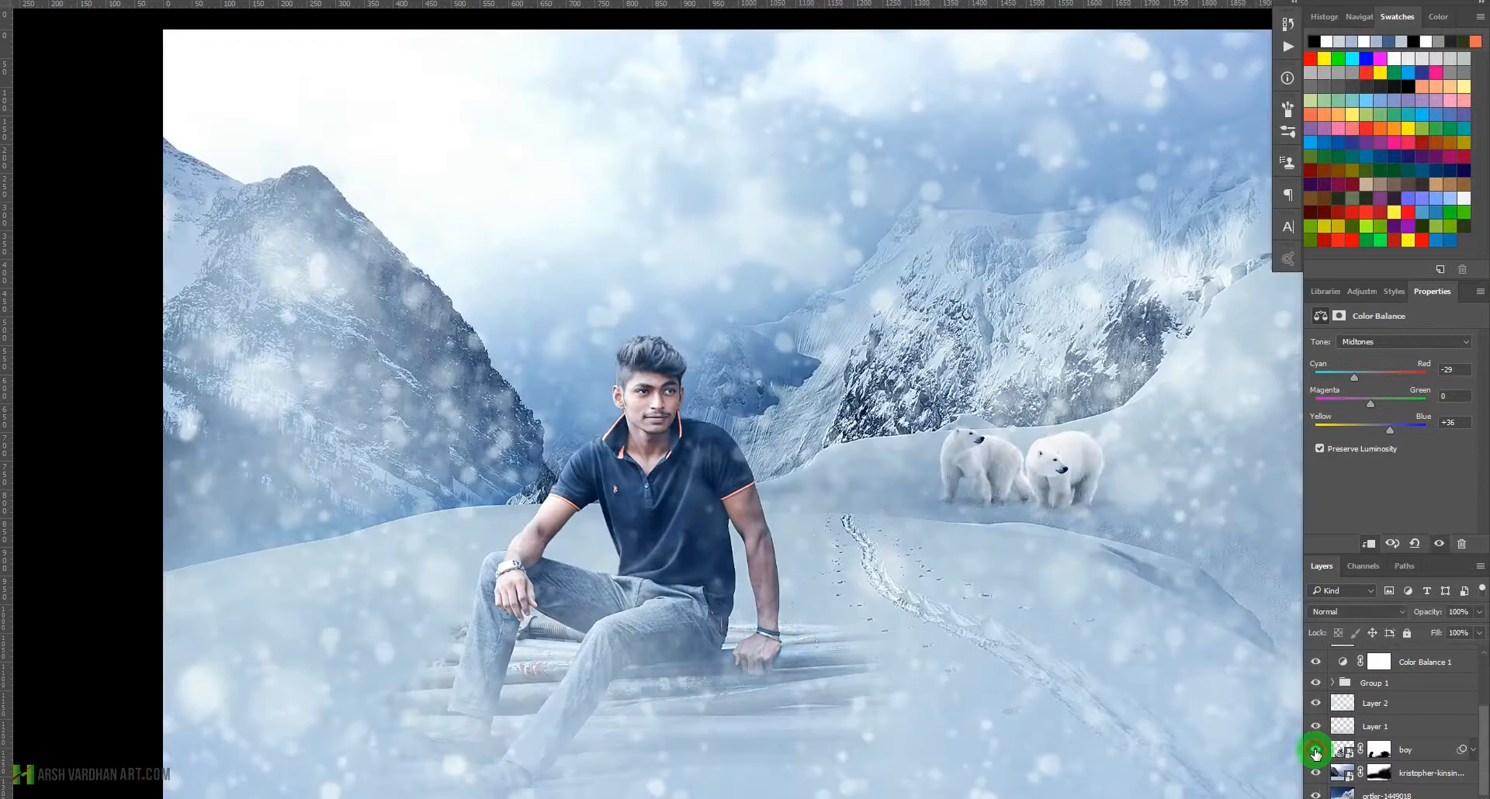